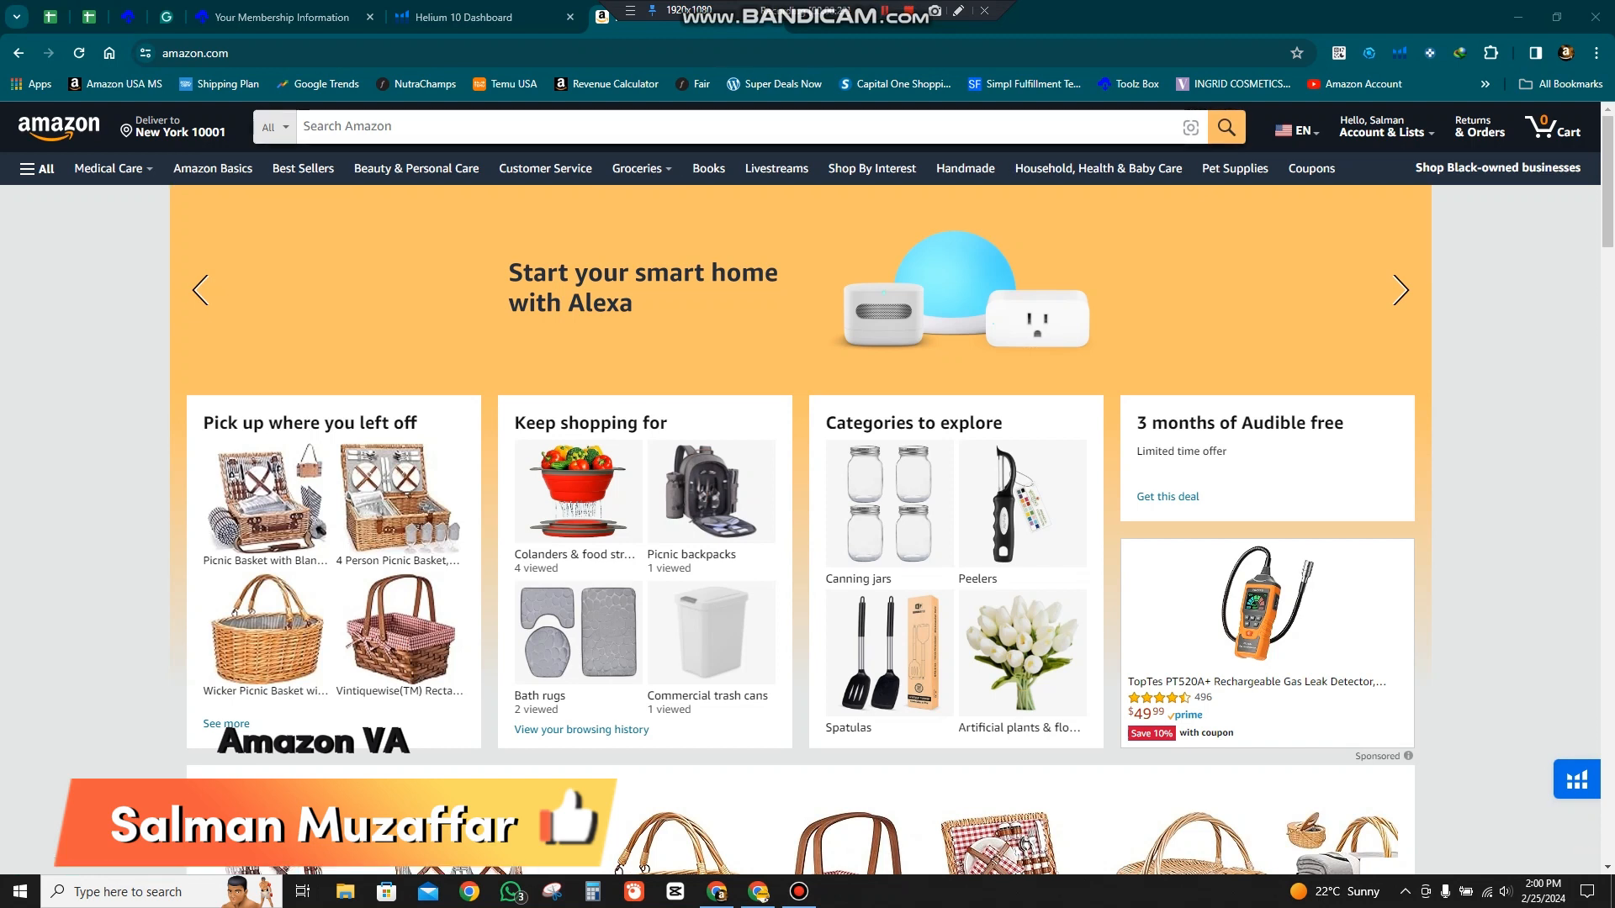
pyautogui.click(229, 53)
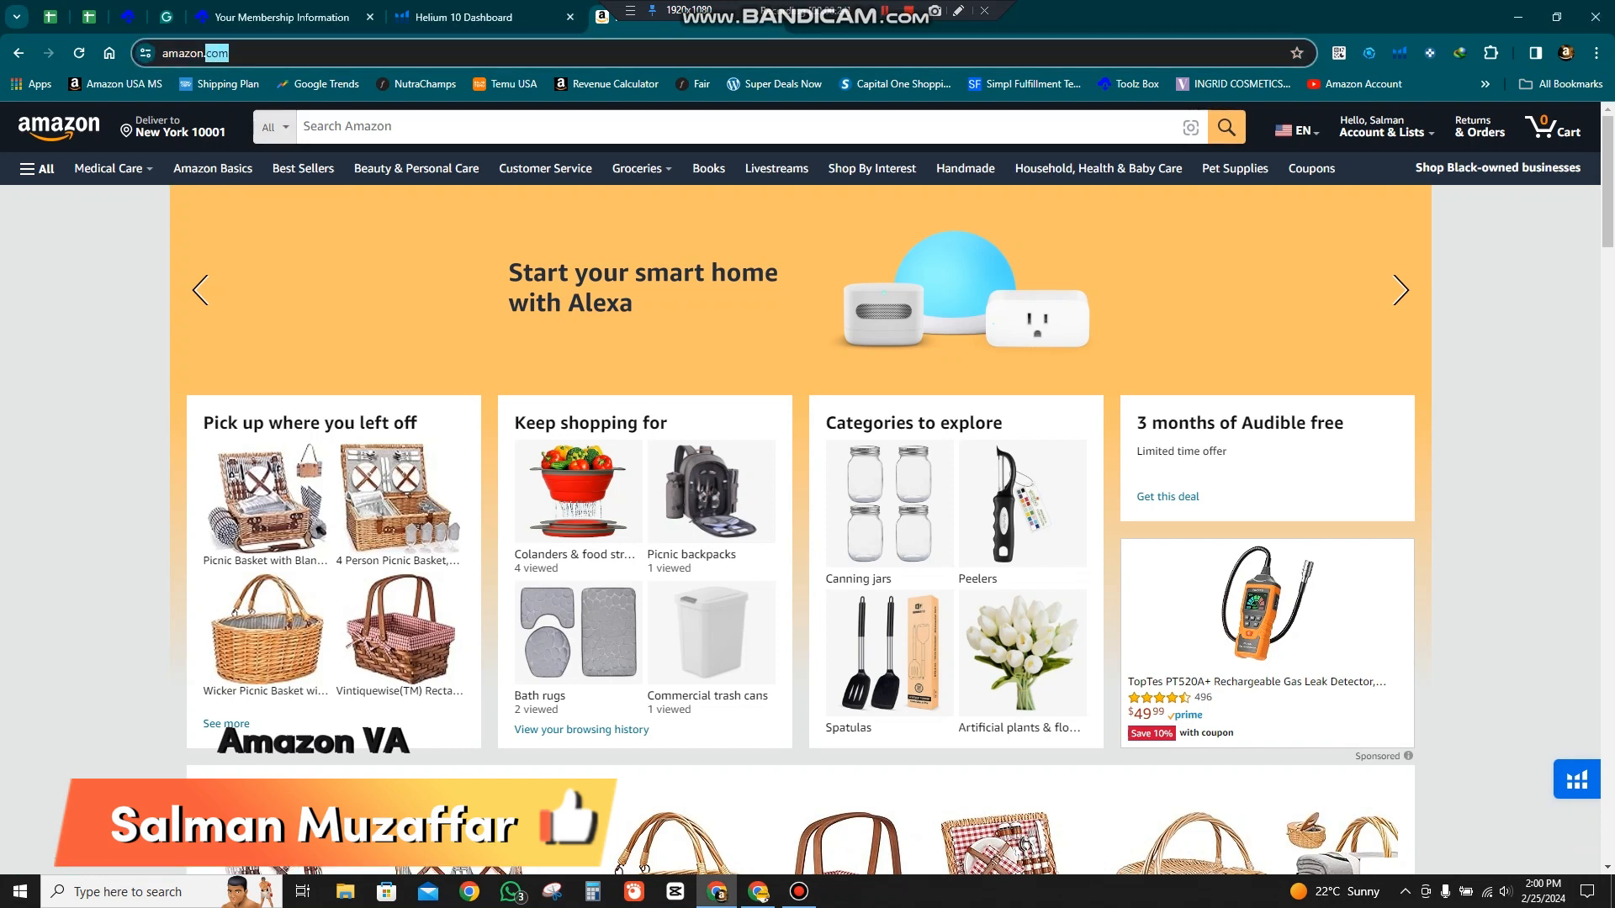
pyautogui.moveTo(230, 53); pyautogui.dragTo(207, 53)
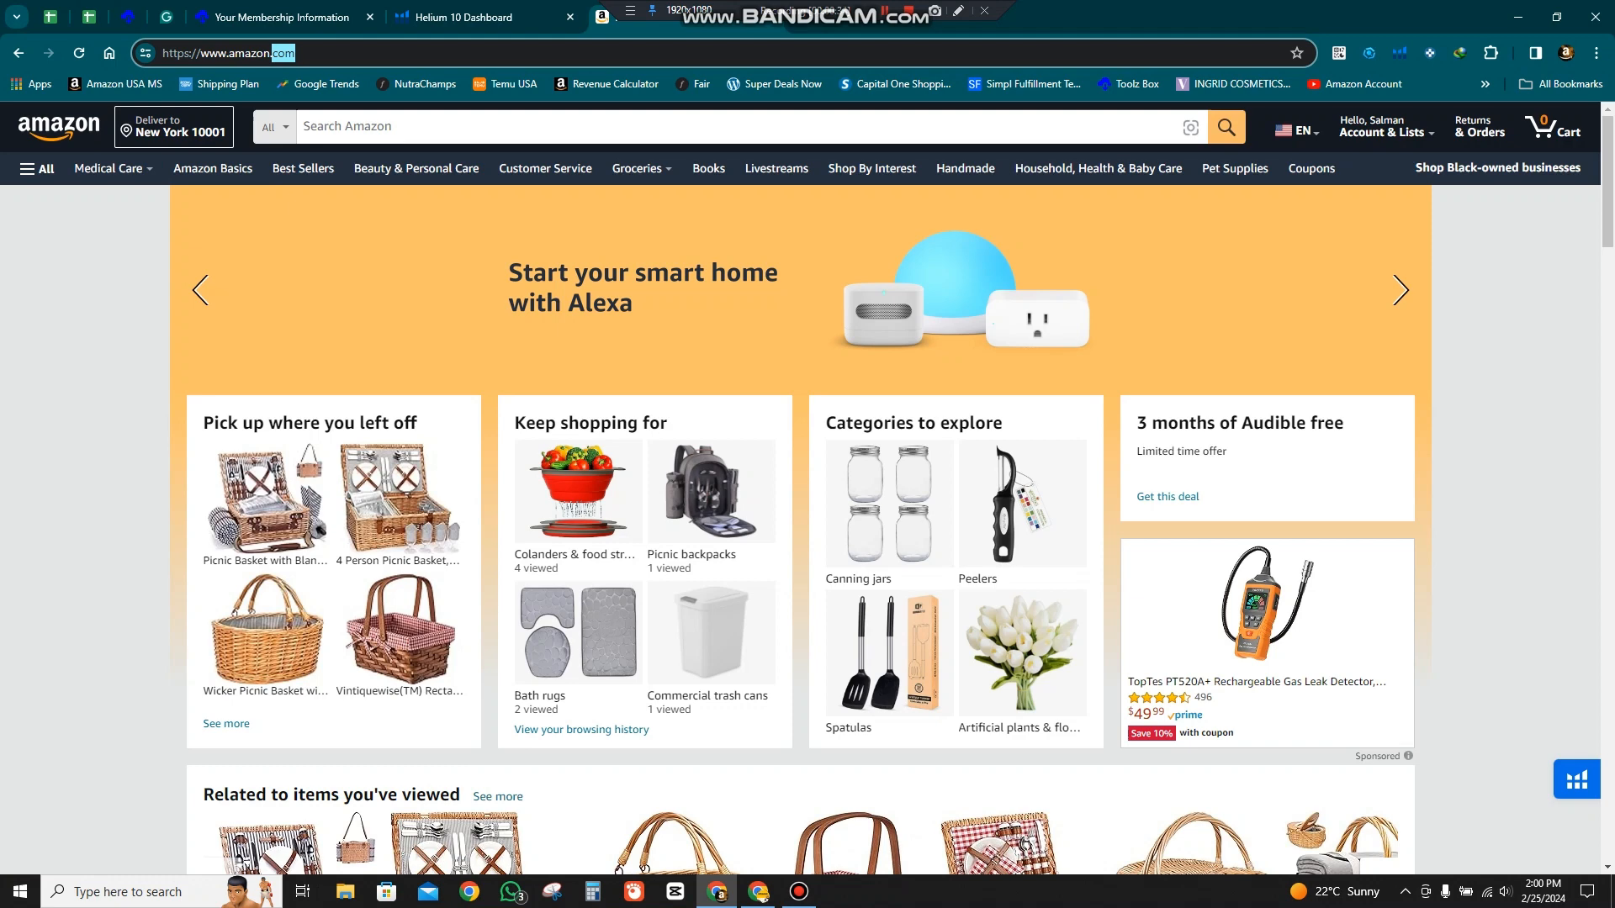
# - Open the delivery location settings and look through the countries offered for shipping outside the US
pyautogui.click(175, 127)
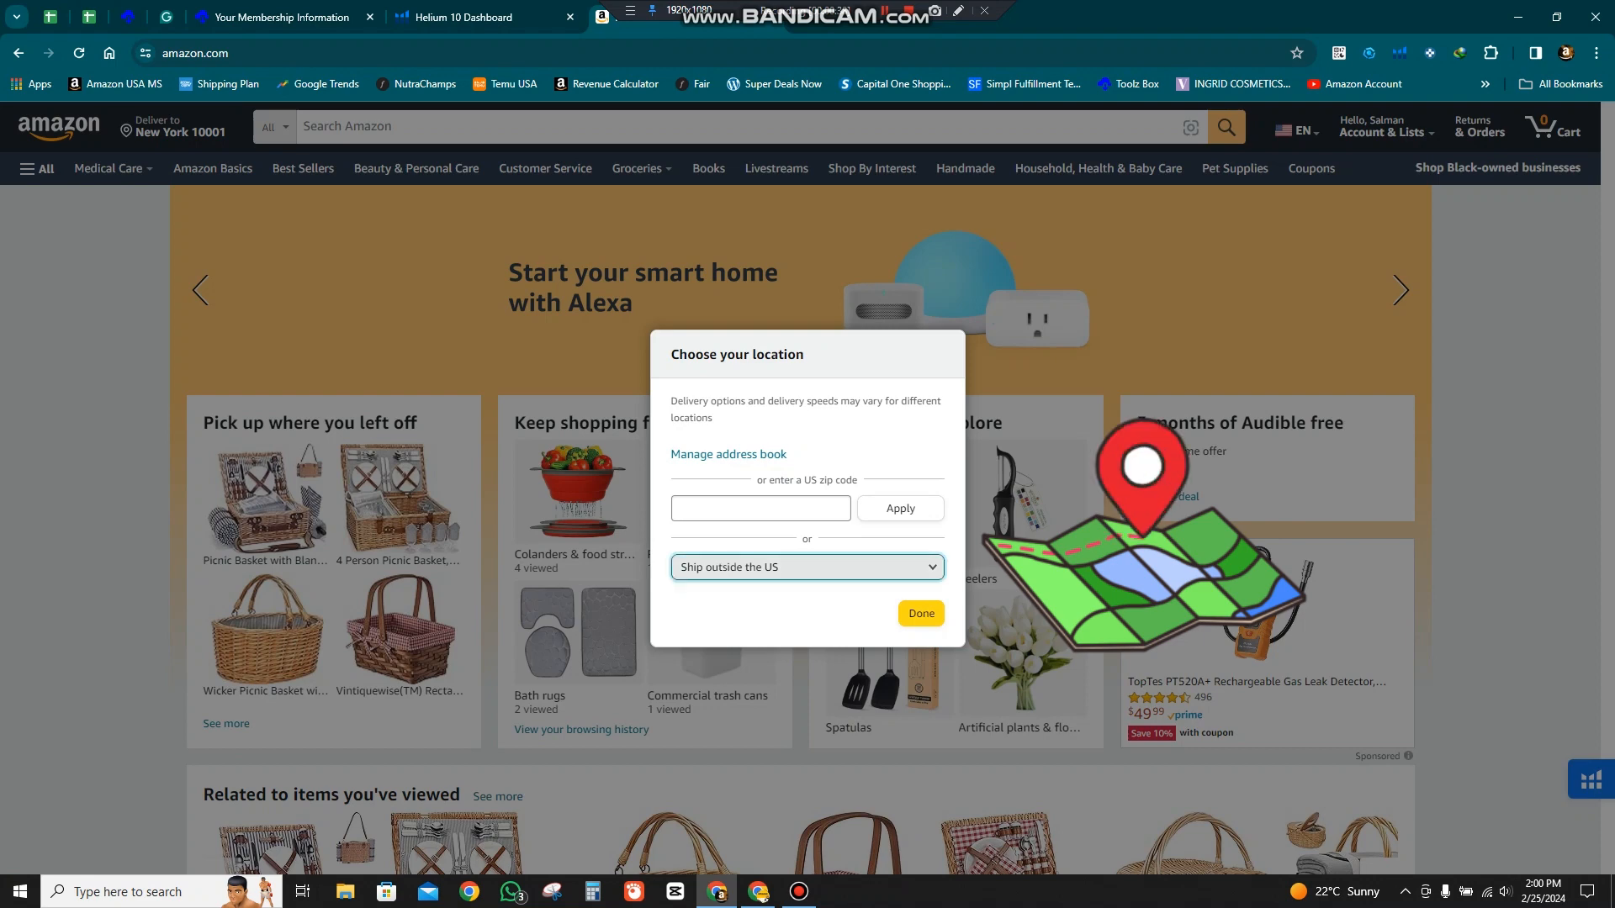
pyautogui.click(807, 567)
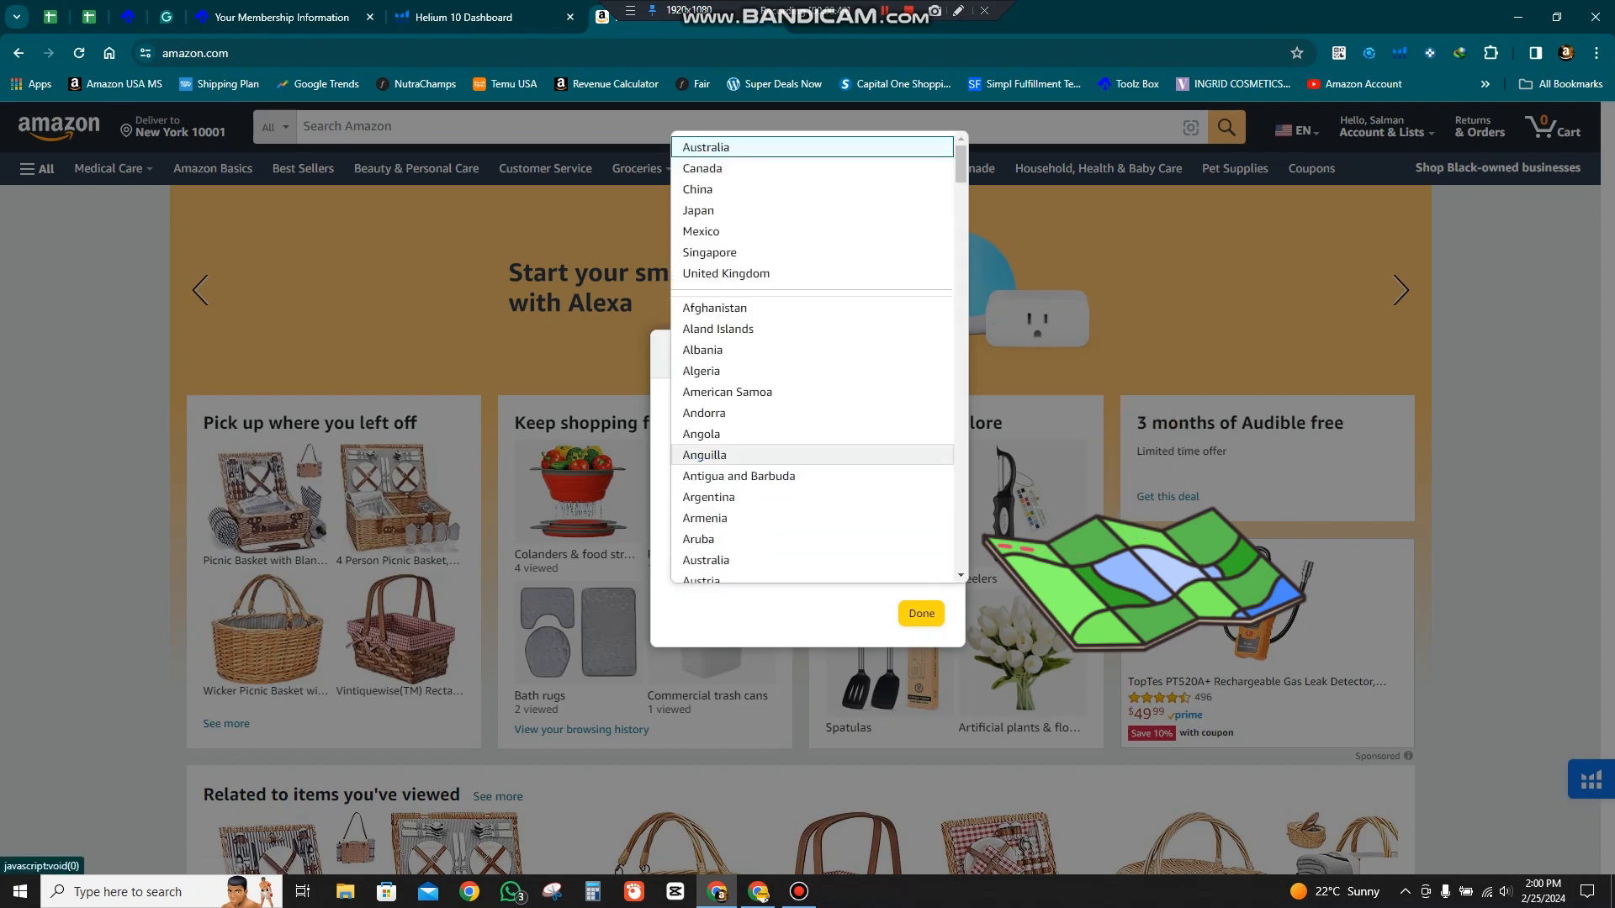
pyautogui.scroll(-15, 812, 357)
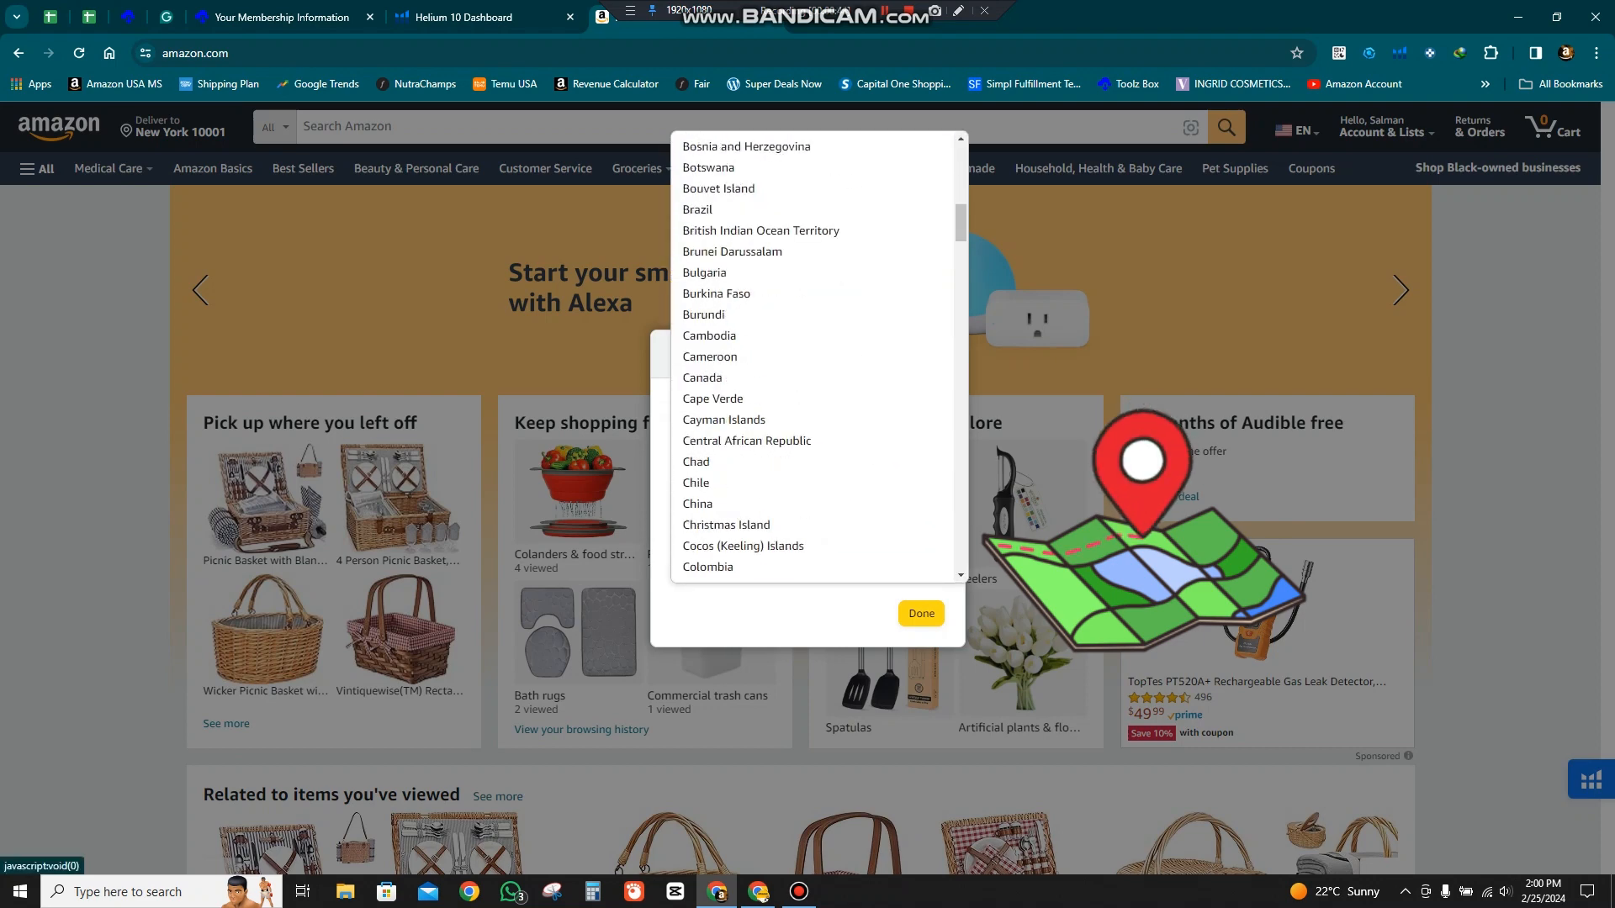
pyautogui.scroll(-20, 812, 358)
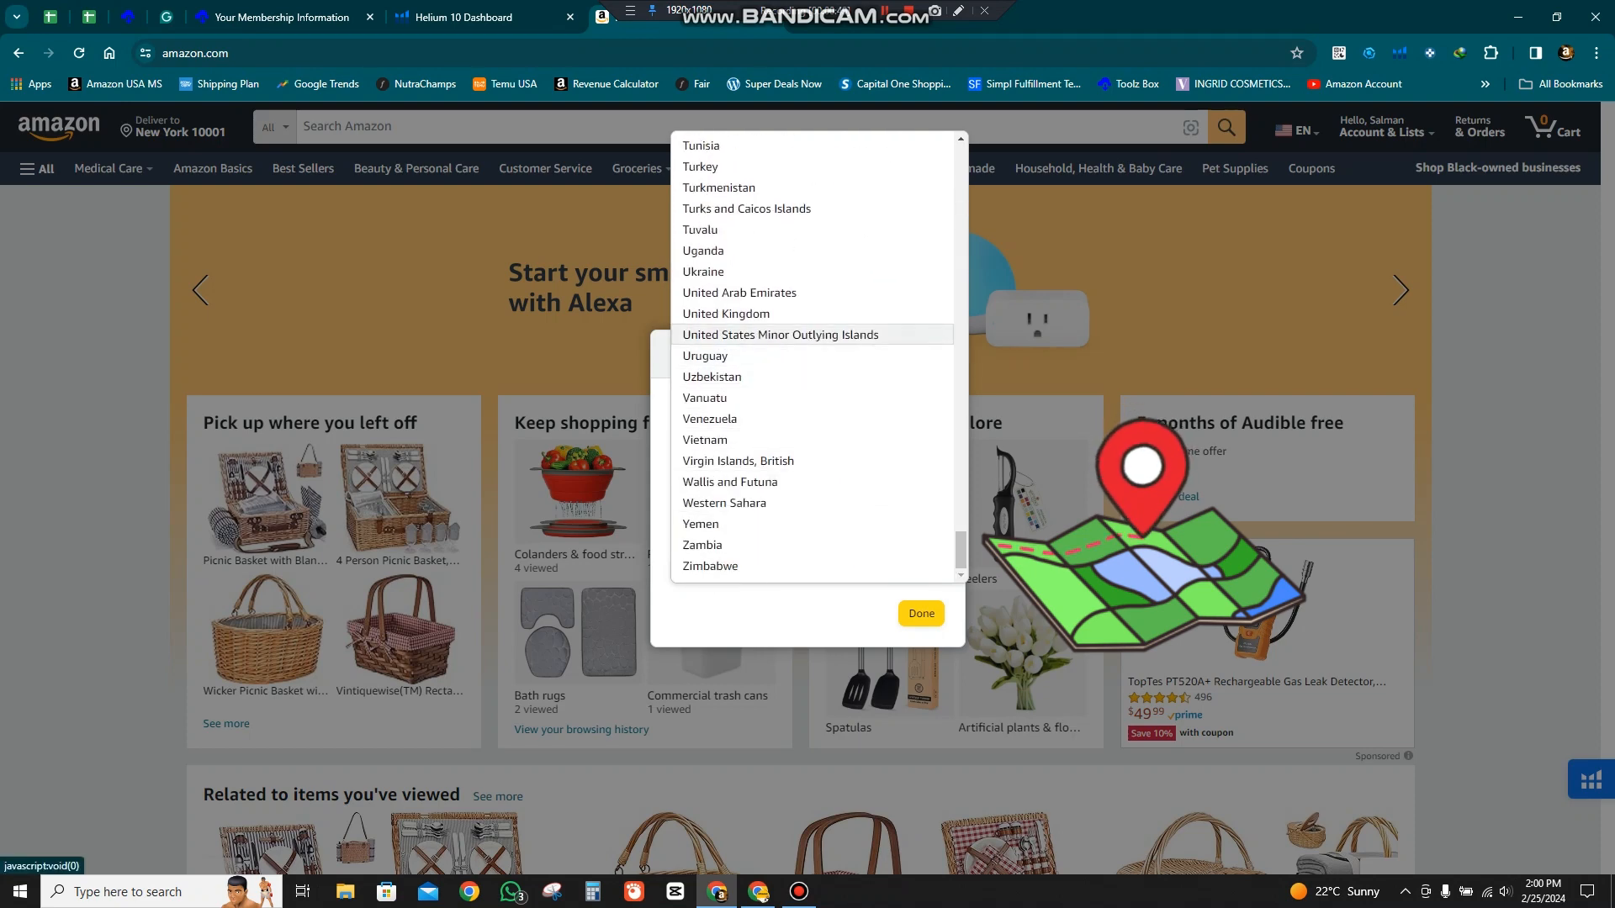
pyautogui.click(781, 335)
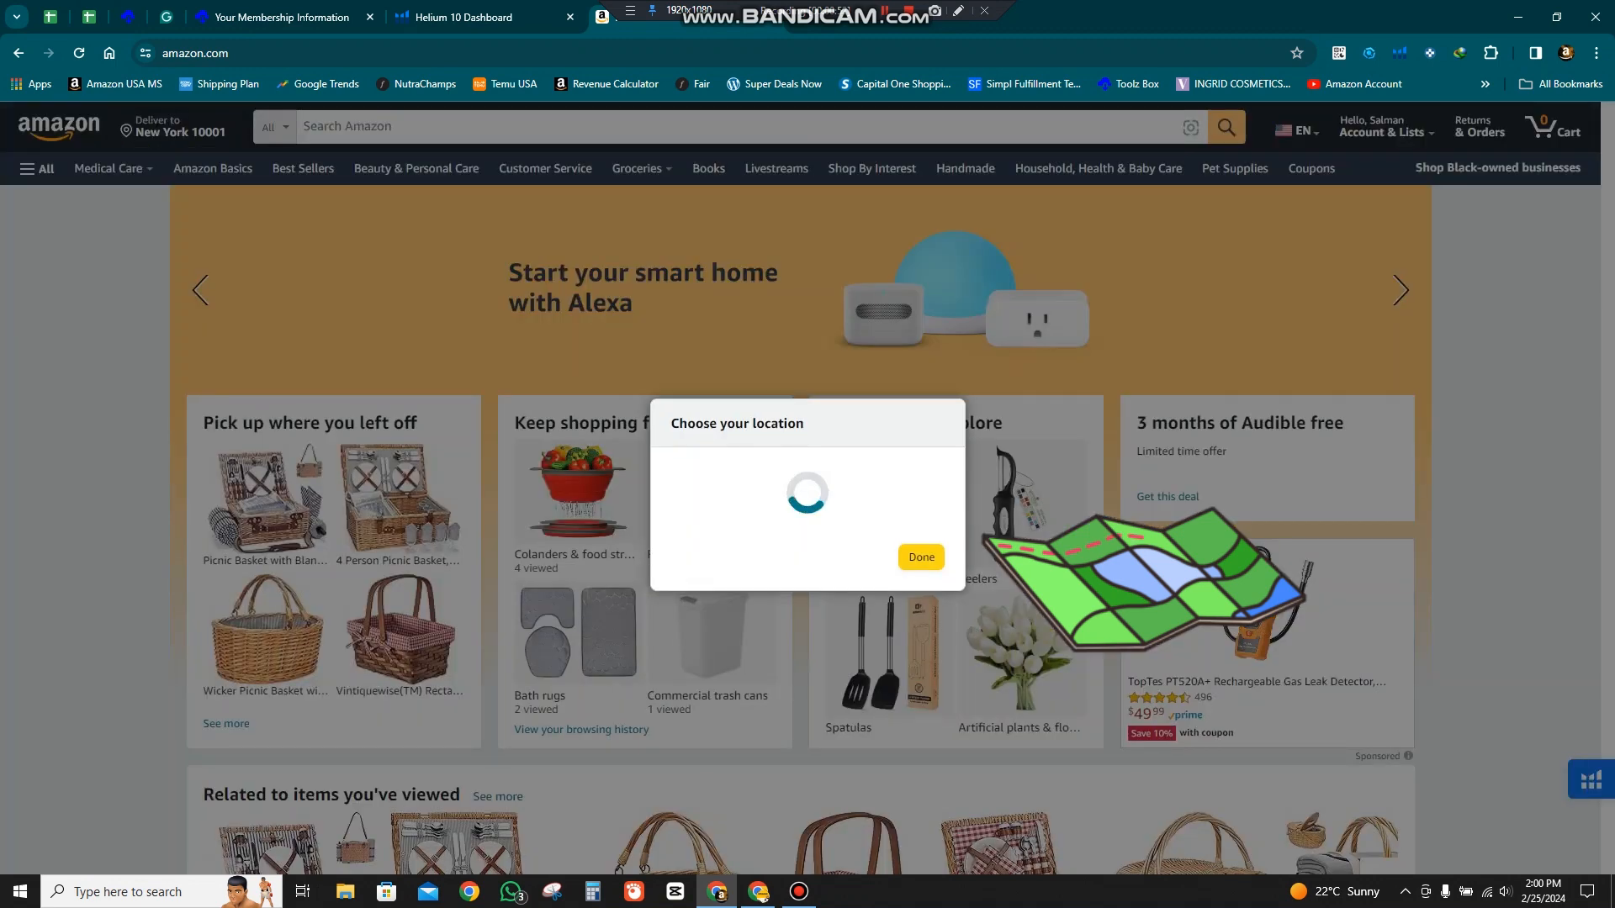
# - Set the delivery location to US zip code 10003 and close the location dialog
pyautogui.click(761, 515)
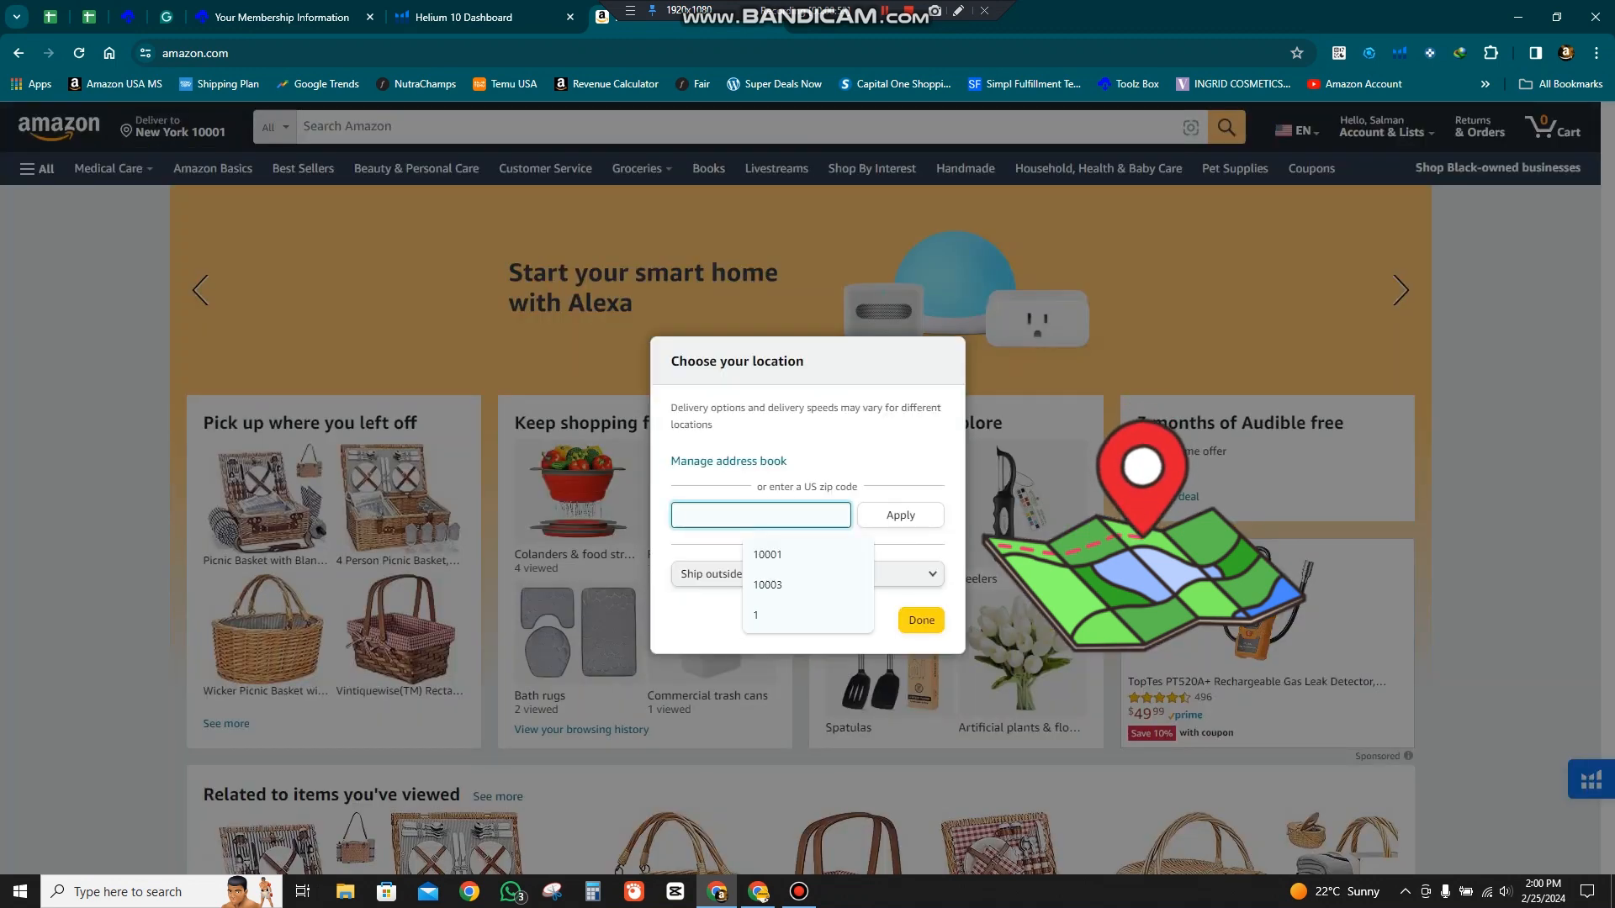
pyautogui.press('Up')
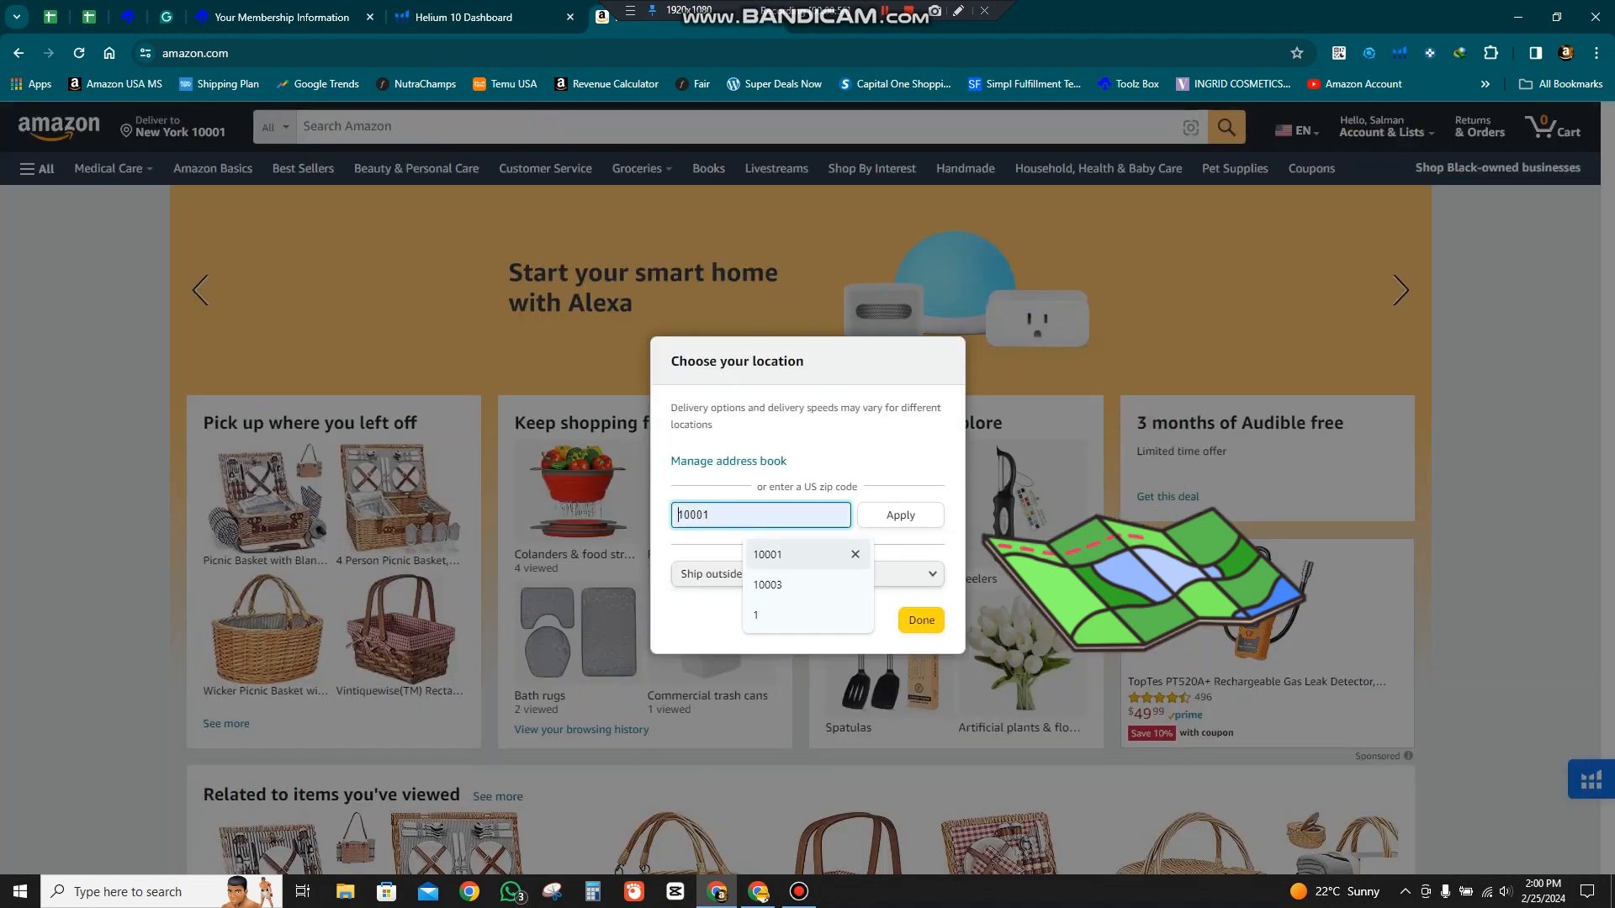
pyautogui.press('Down')
pyautogui.press('Return')
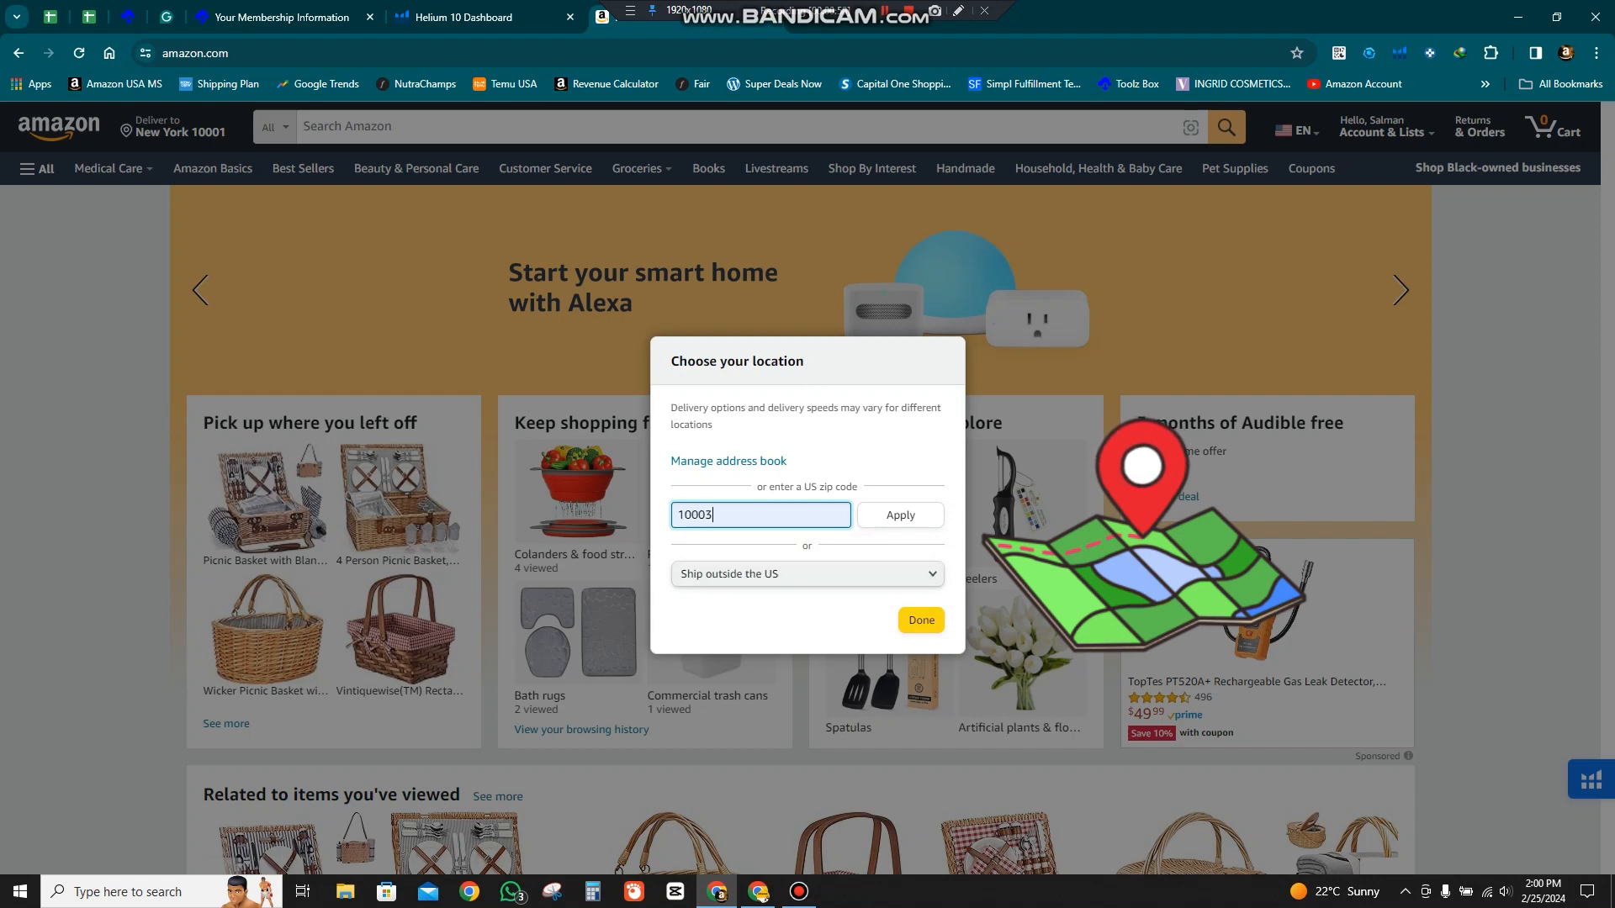
pyautogui.click(900, 515)
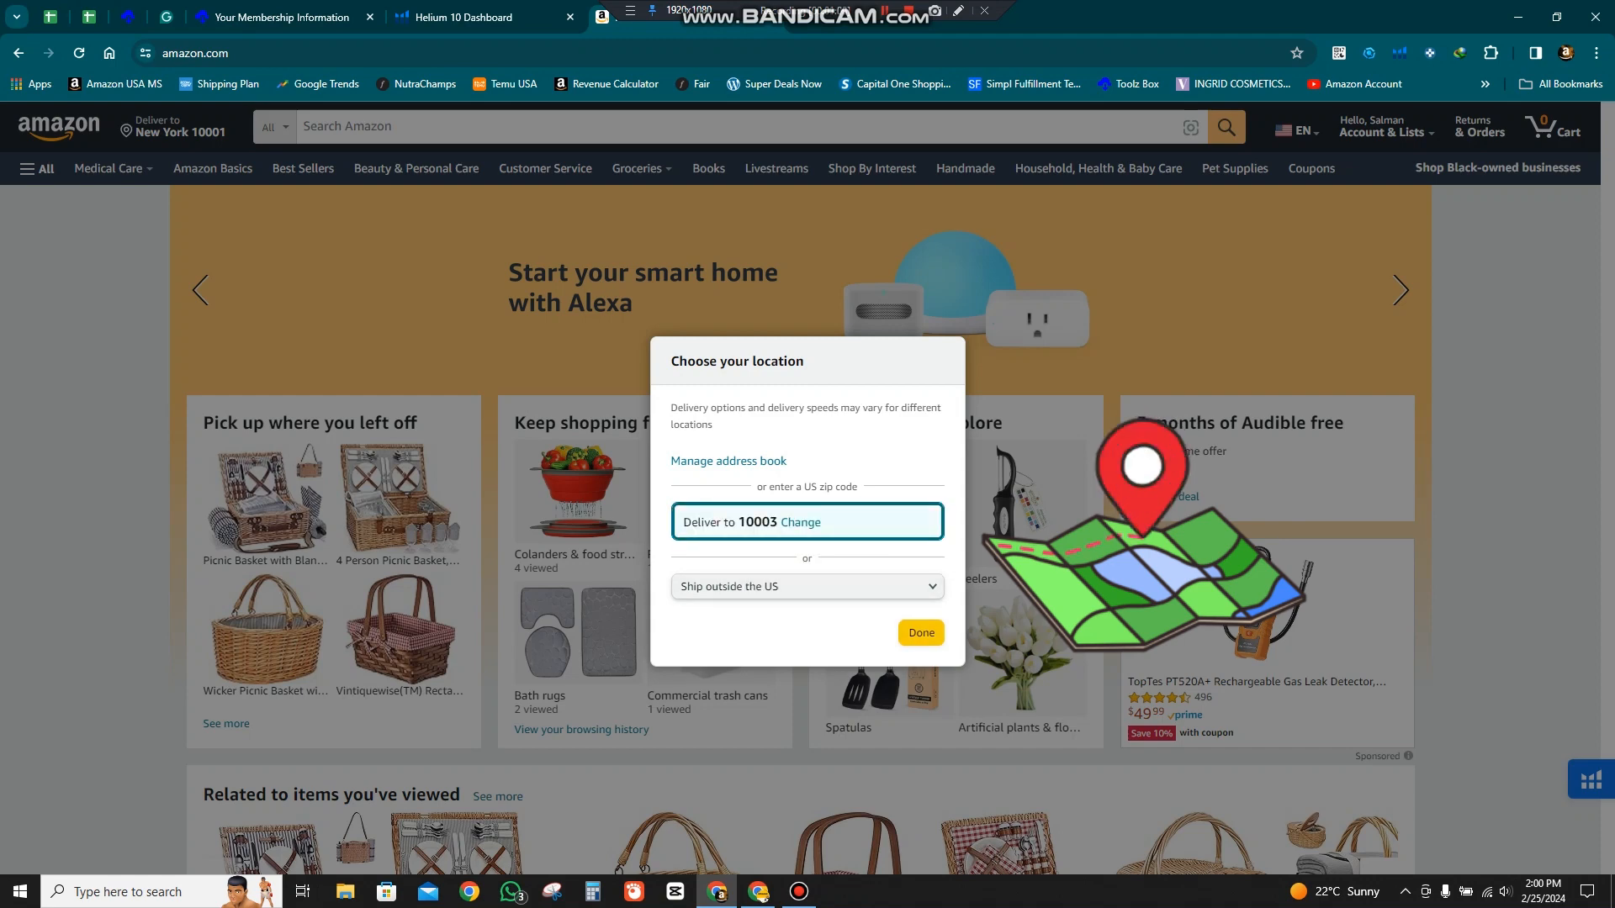
pyautogui.click(920, 634)
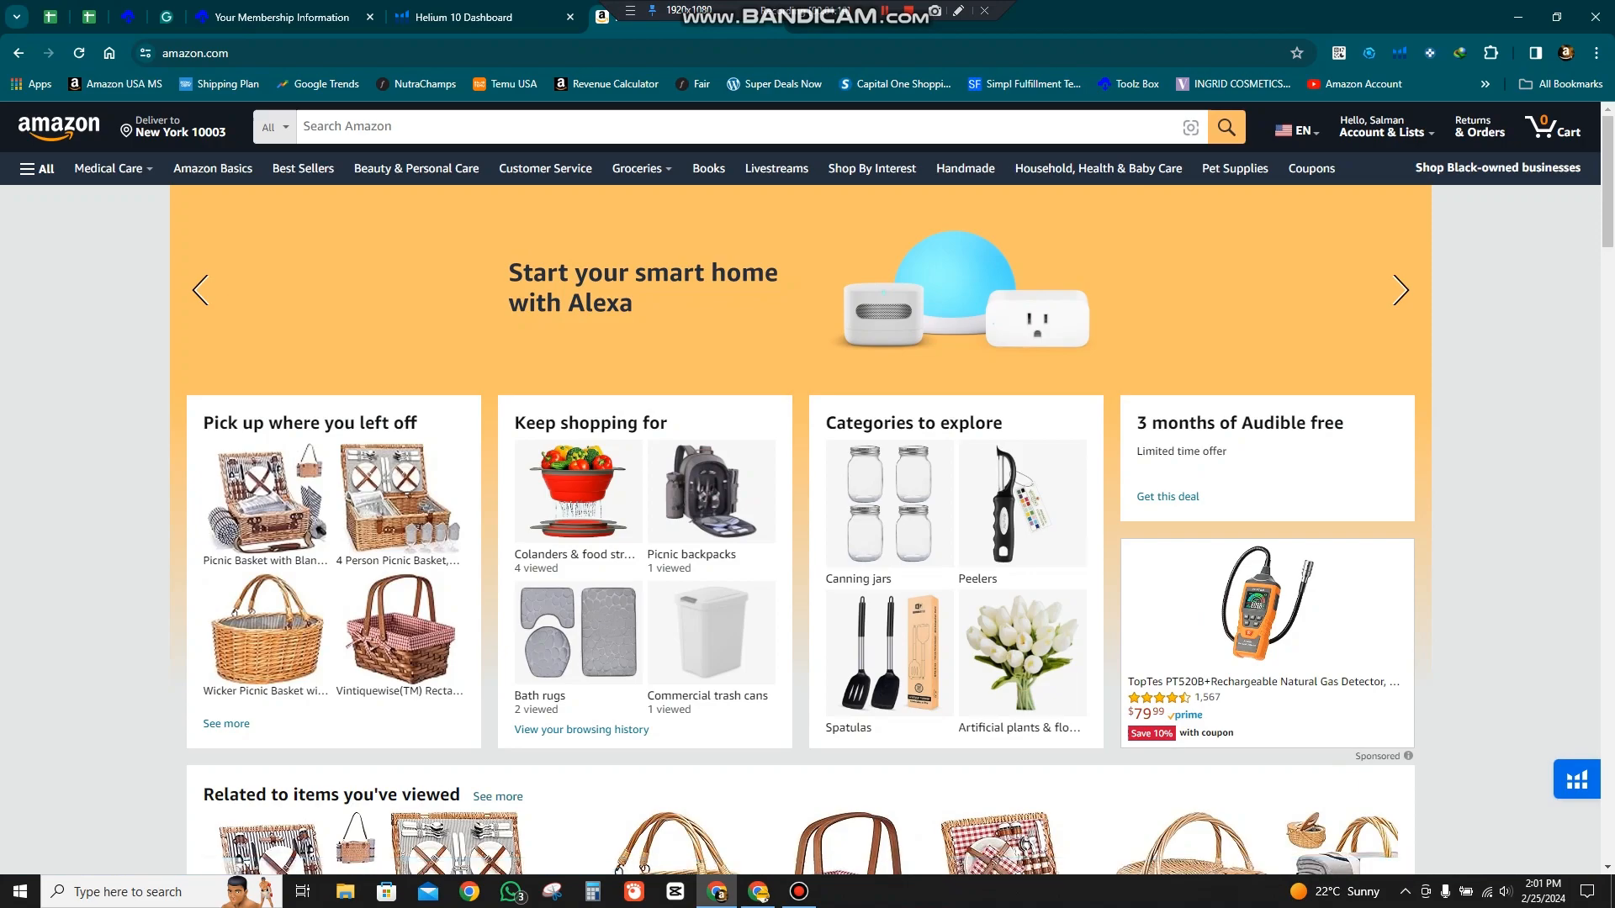
# - Look through the recommended products and browsing-history sections of the Amazon homepage
pyautogui.scroll(-6, 807, 487)
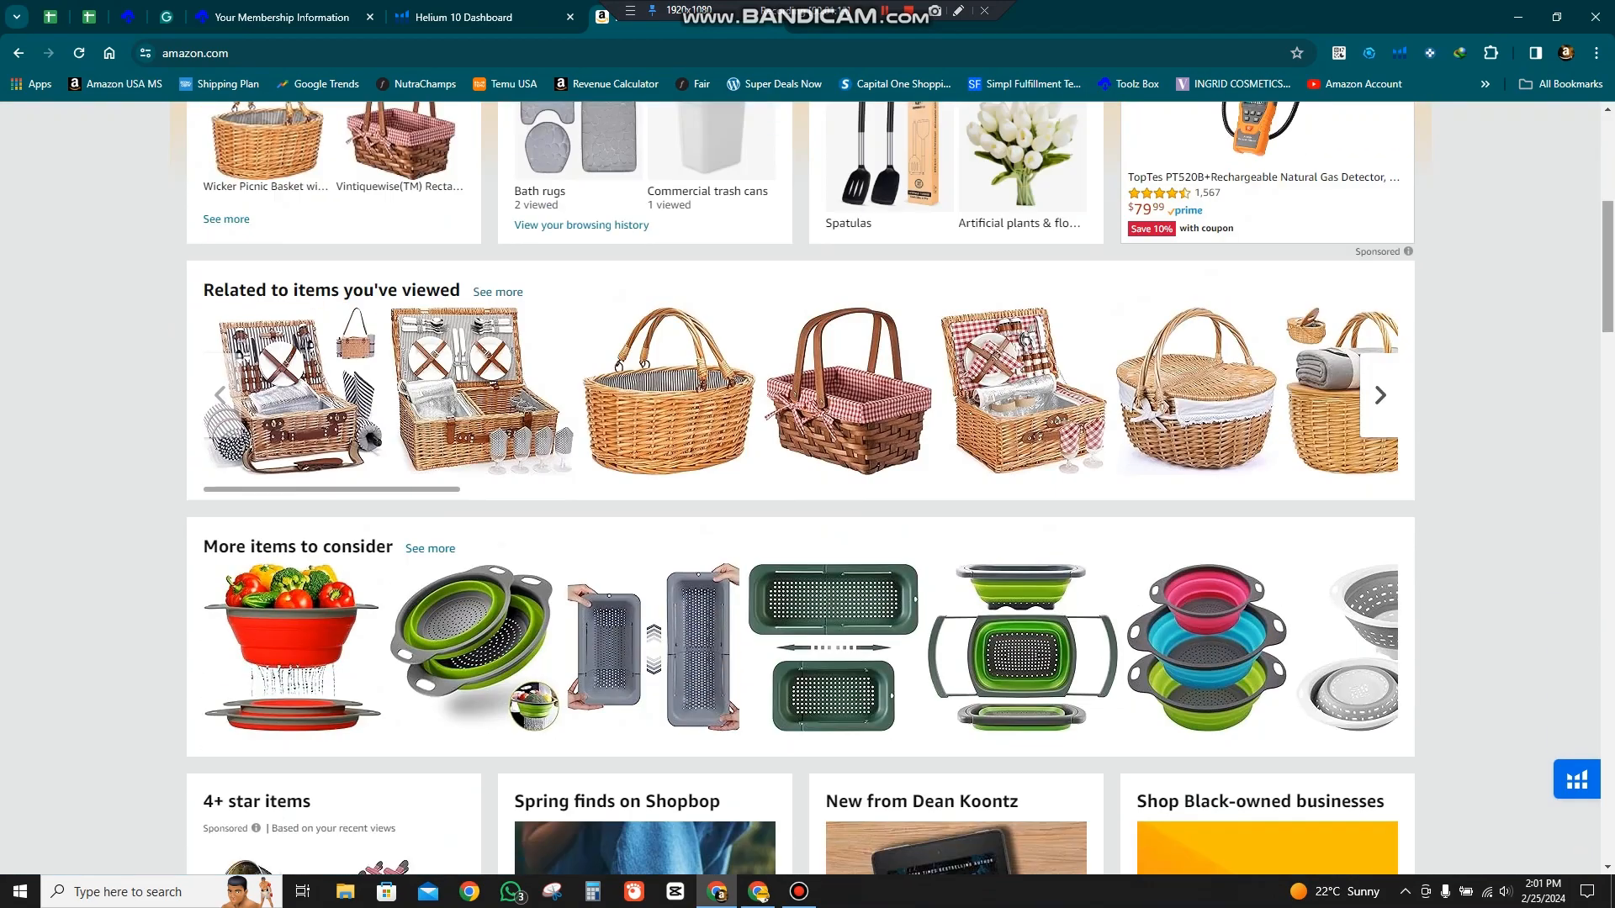
pyautogui.scroll(-4, 807, 488)
pyautogui.scroll(-7, 807, 487)
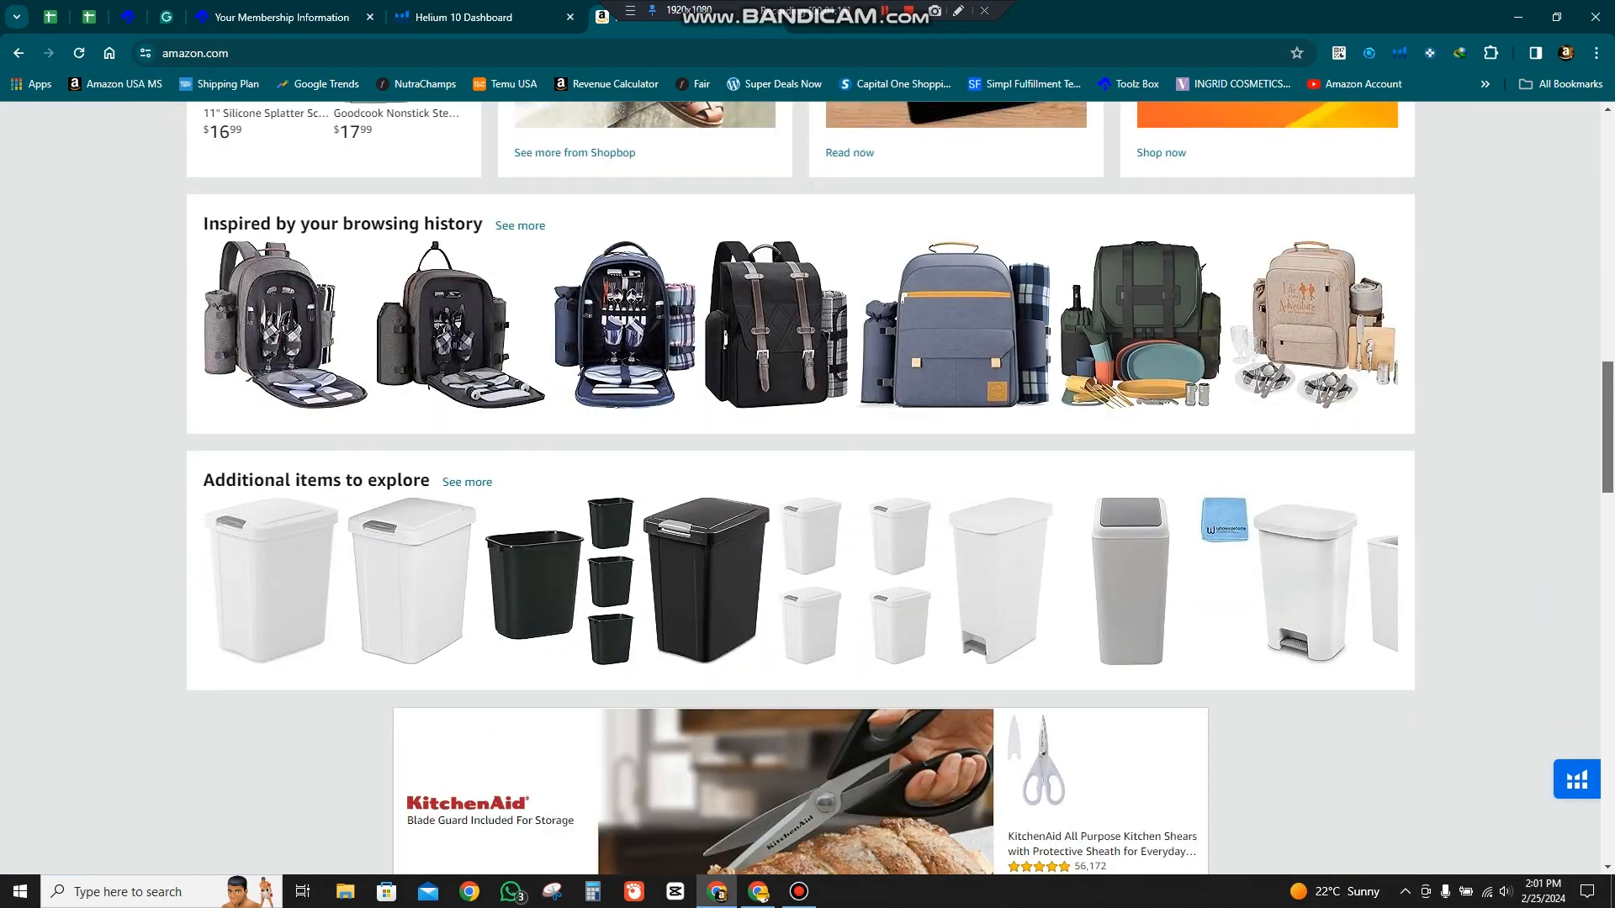
pyautogui.scroll(3, 807, 487)
pyautogui.scroll(-6, 808, 488)
pyautogui.scroll(-14, 808, 488)
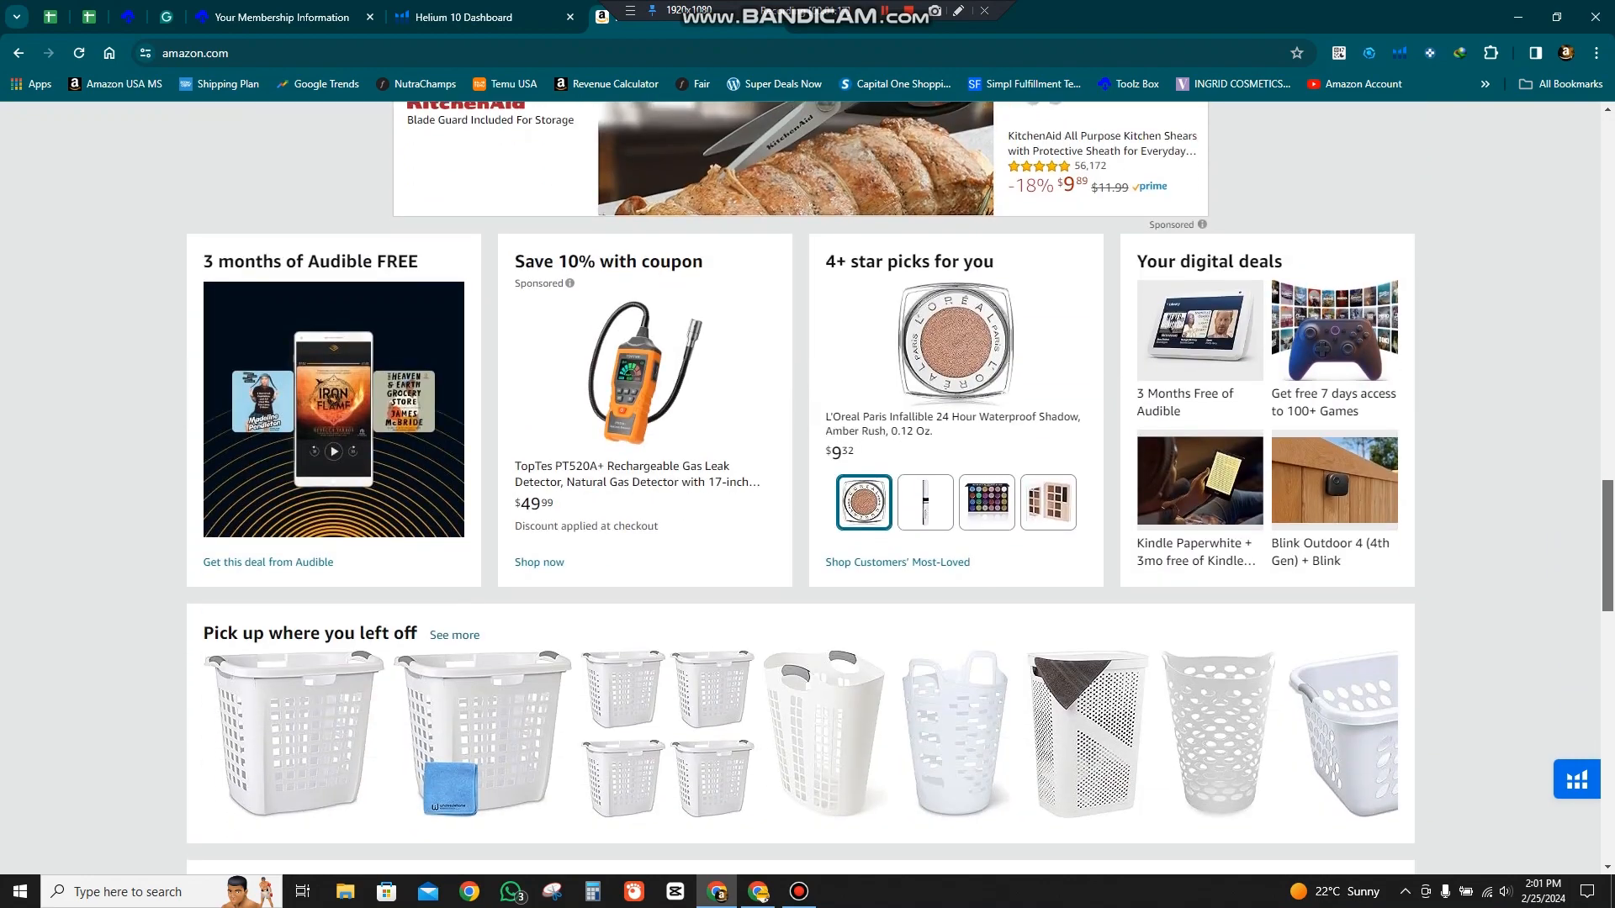
pyautogui.scroll(-7, 807, 488)
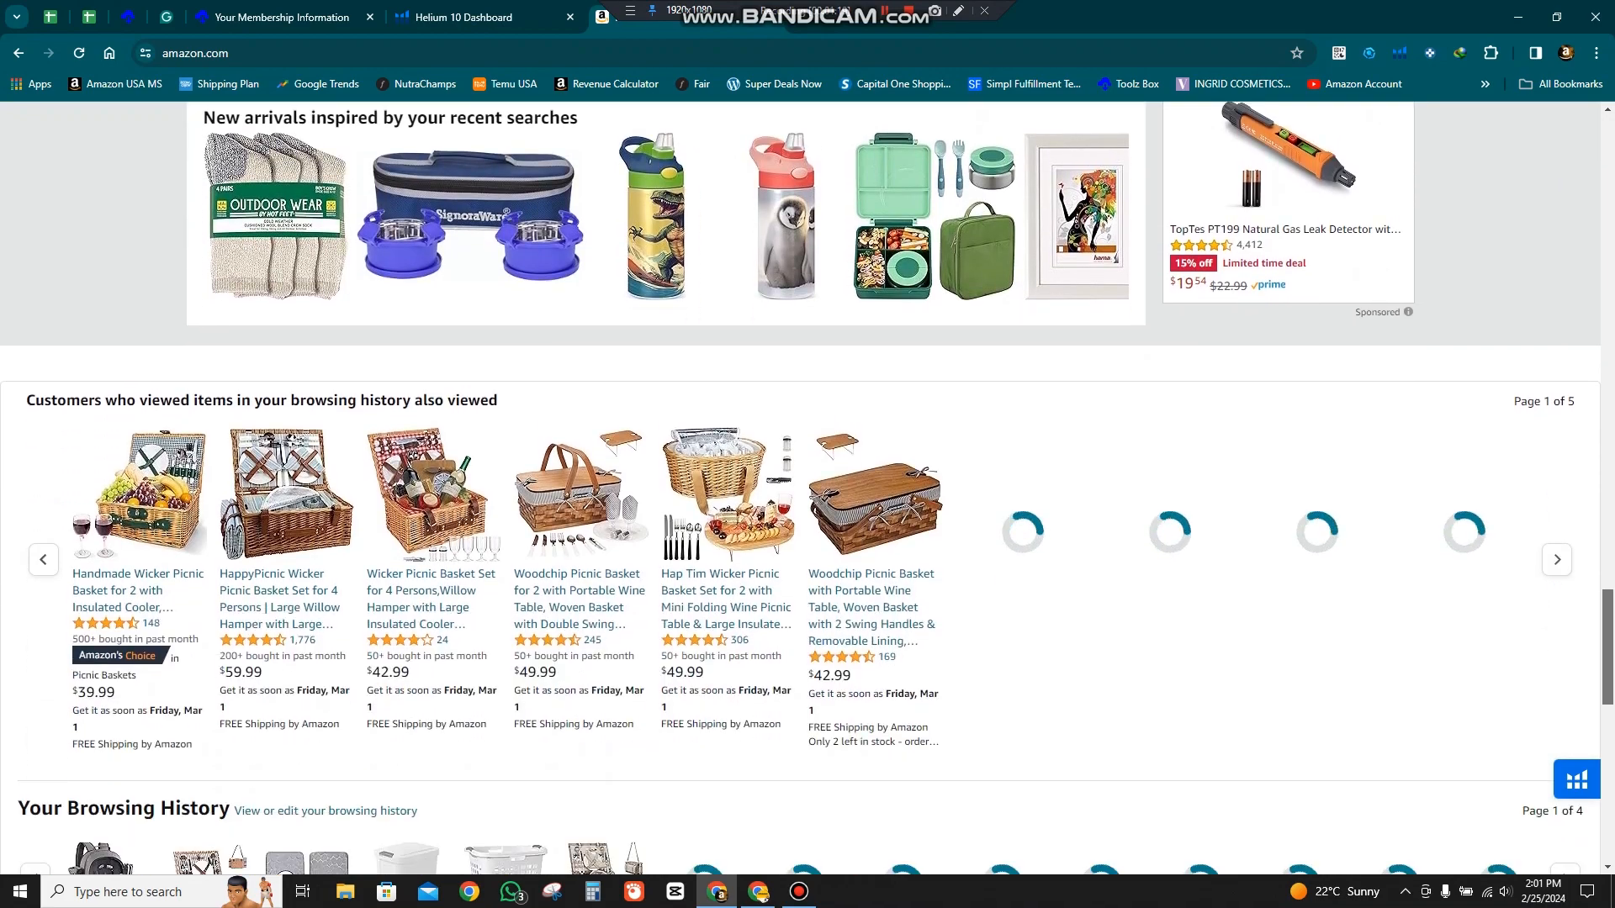
pyautogui.scroll(14, 808, 488)
pyautogui.scroll(20, 807, 488)
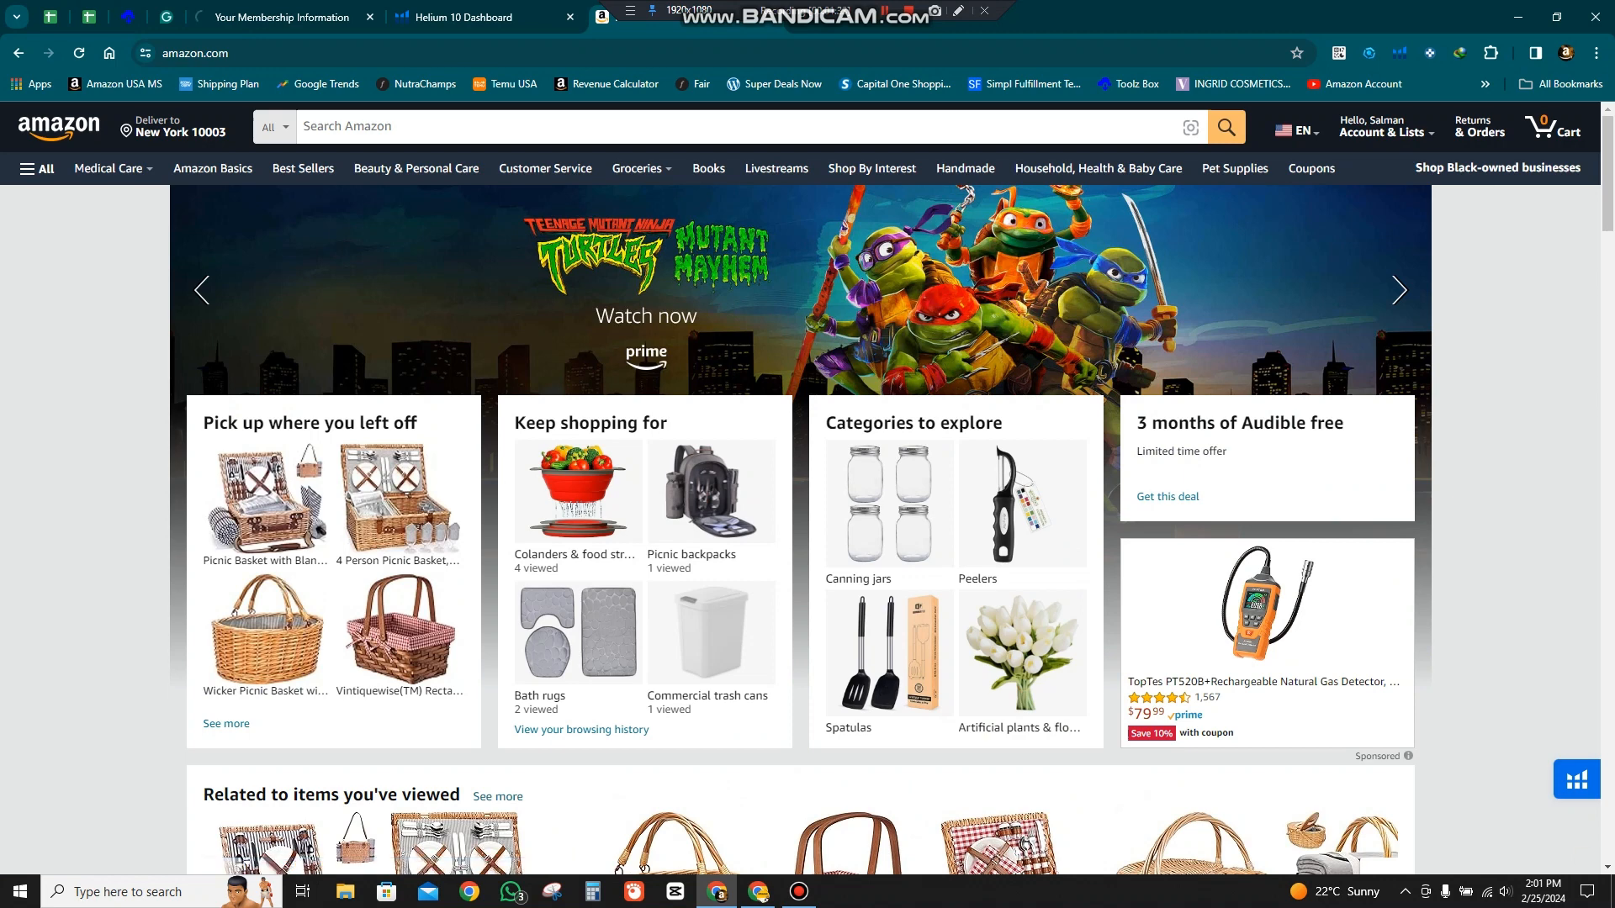
# - Open the Best Sellers page from the Trending categories
pyautogui.click(37, 168)
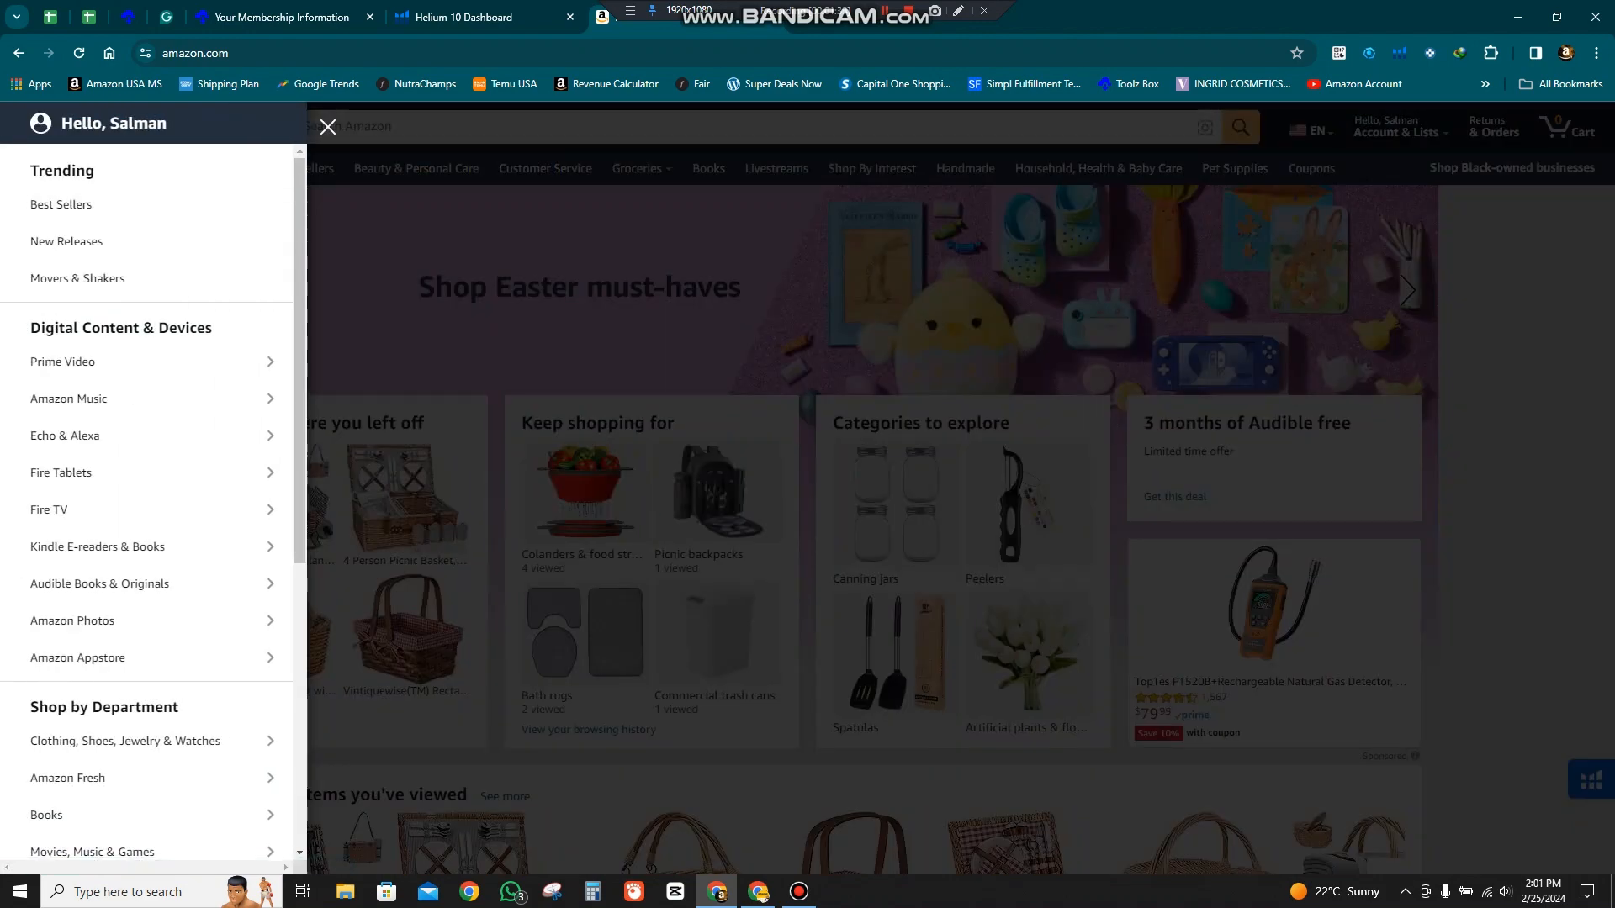
pyautogui.moveTo(96, 171); pyautogui.dragTo(30, 172)
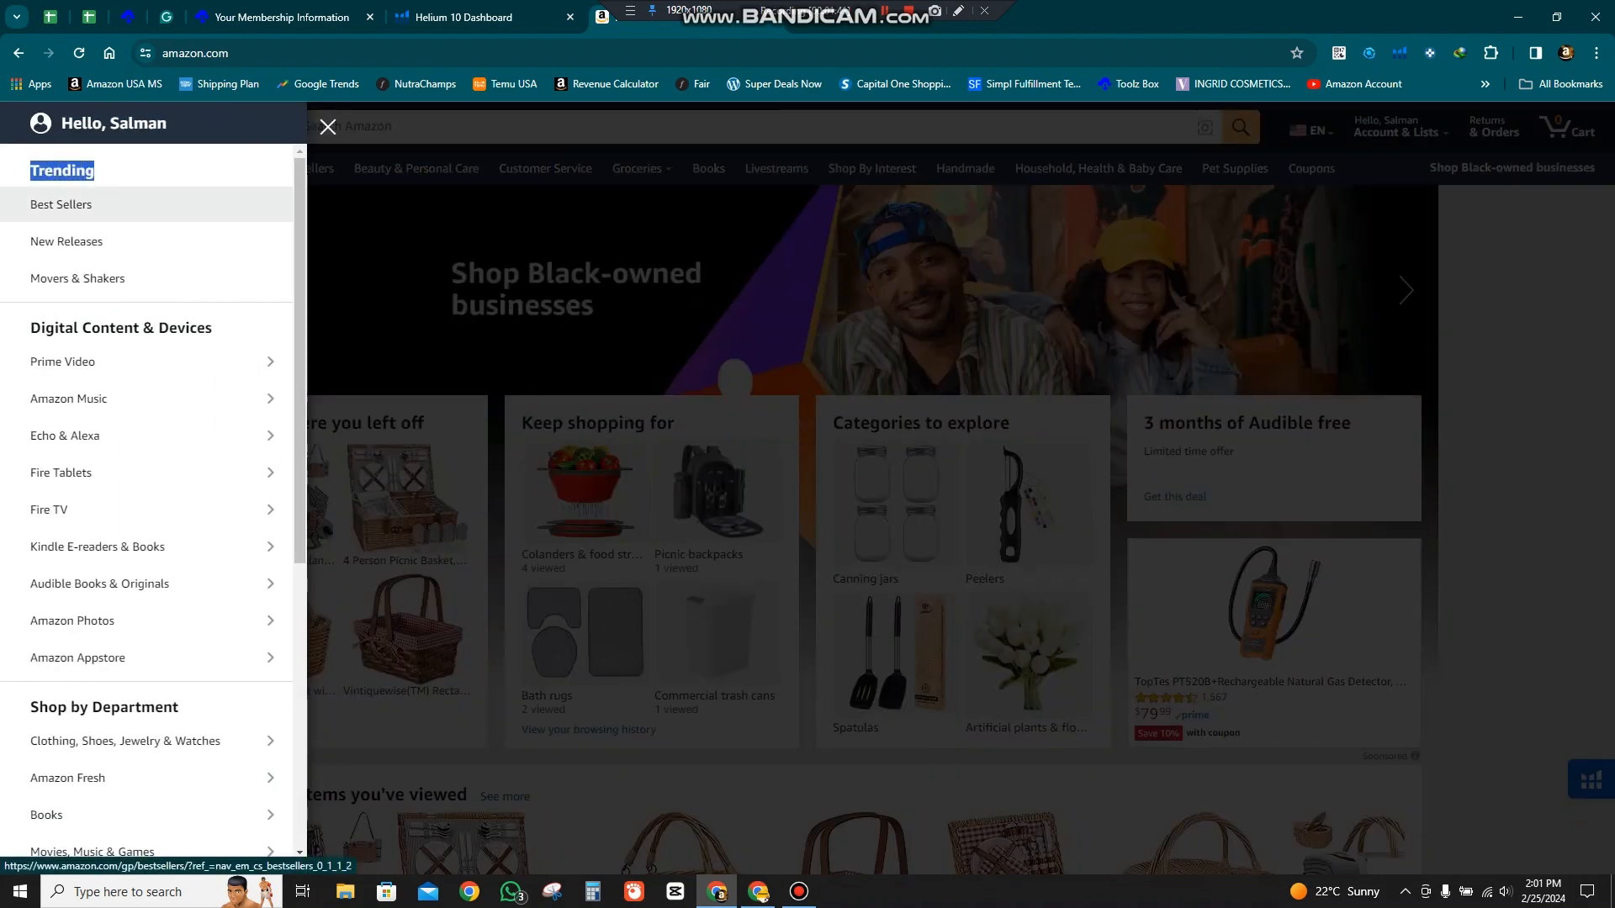
pyautogui.click(64, 206)
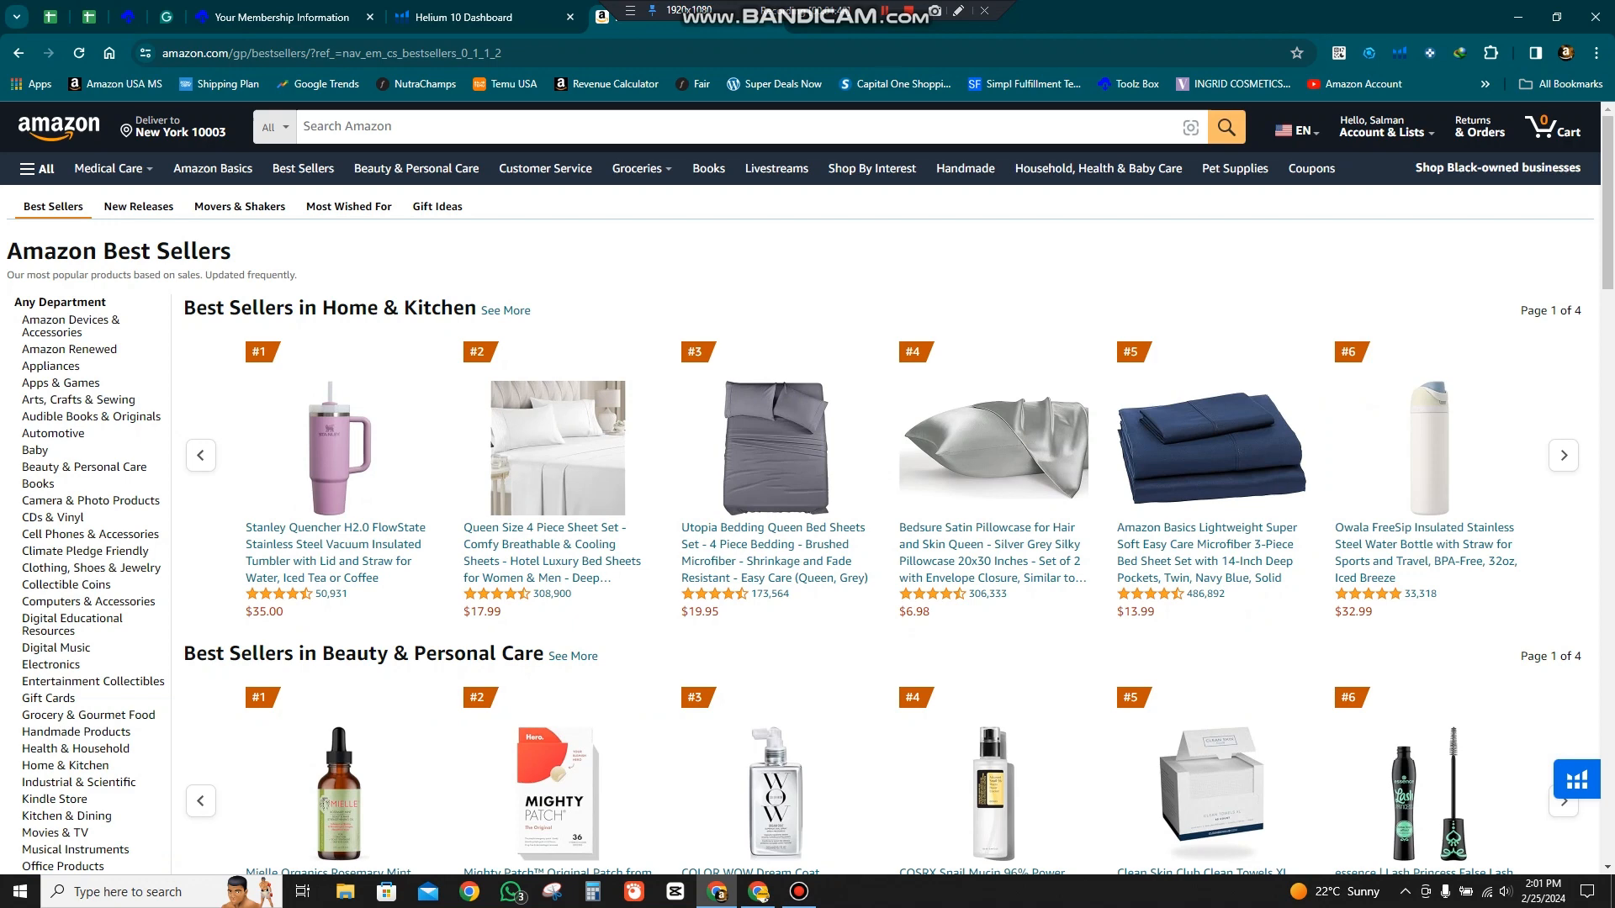
# - Browse the Home & Kitchen best sellers up to page 3 of the carousel
pyautogui.moveTo(323, 308); pyautogui.dragTo(476, 308)
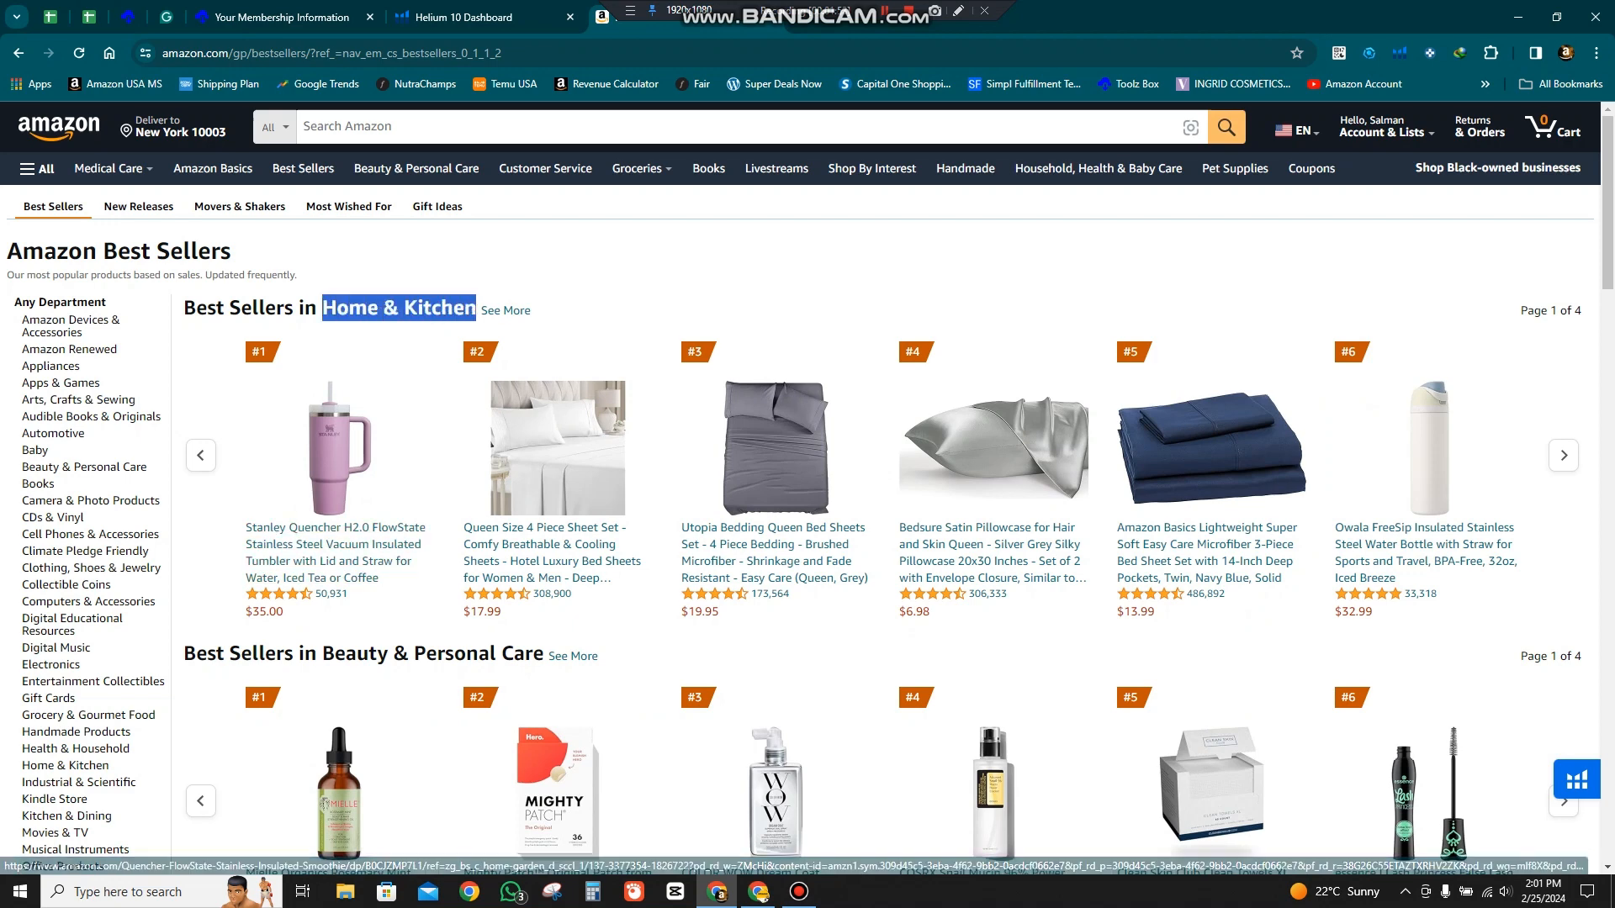
pyautogui.click(1564, 455)
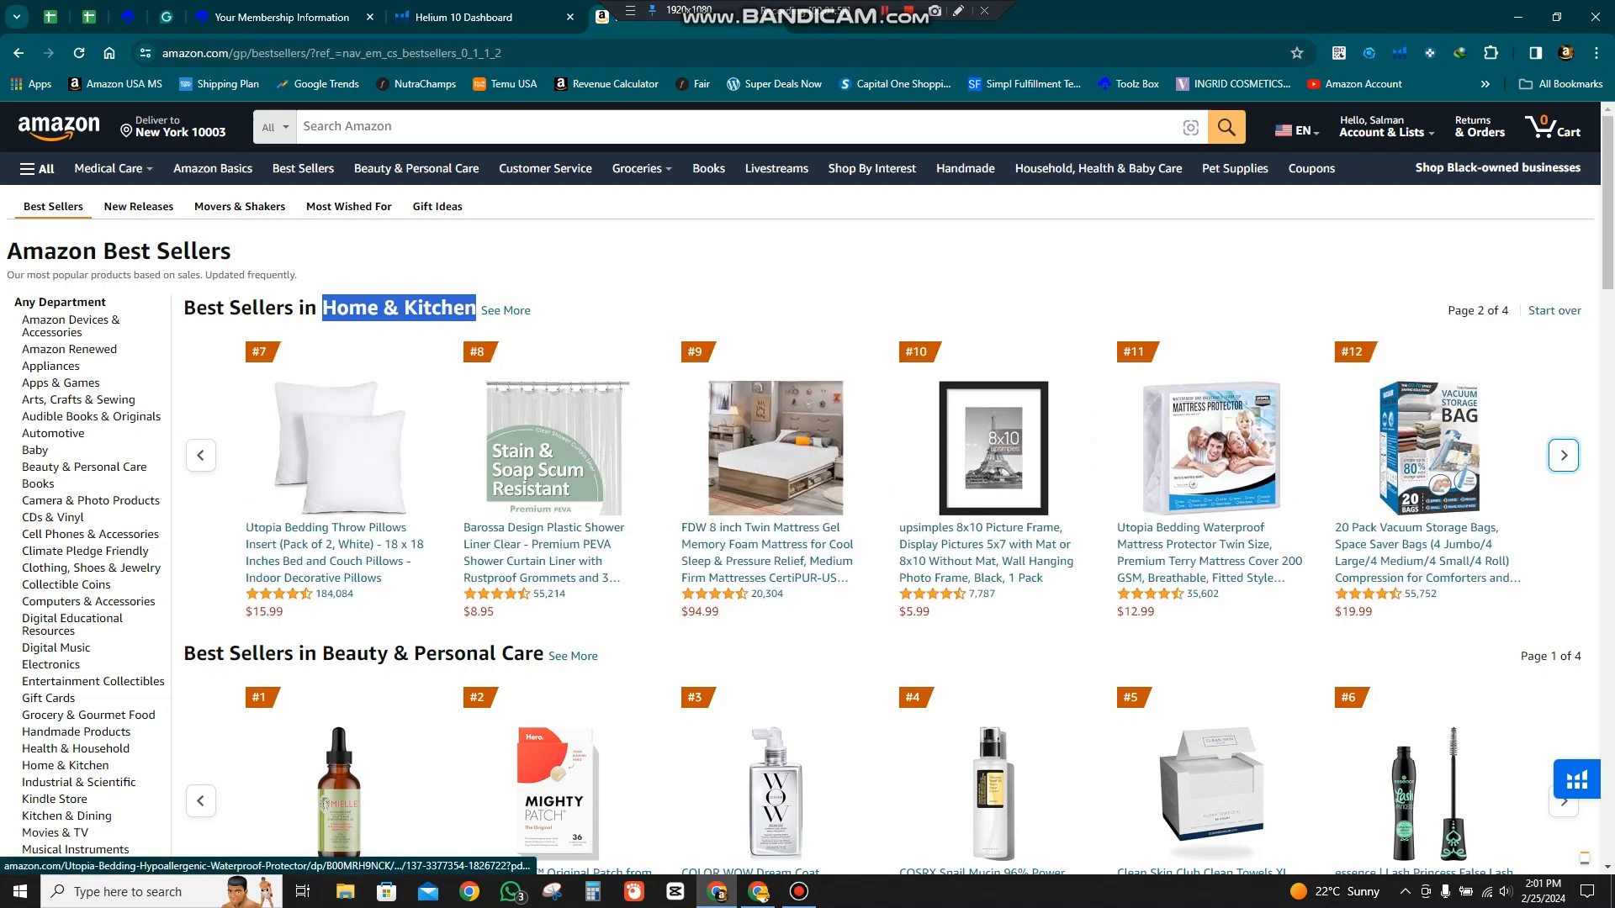
pyautogui.click(1563, 455)
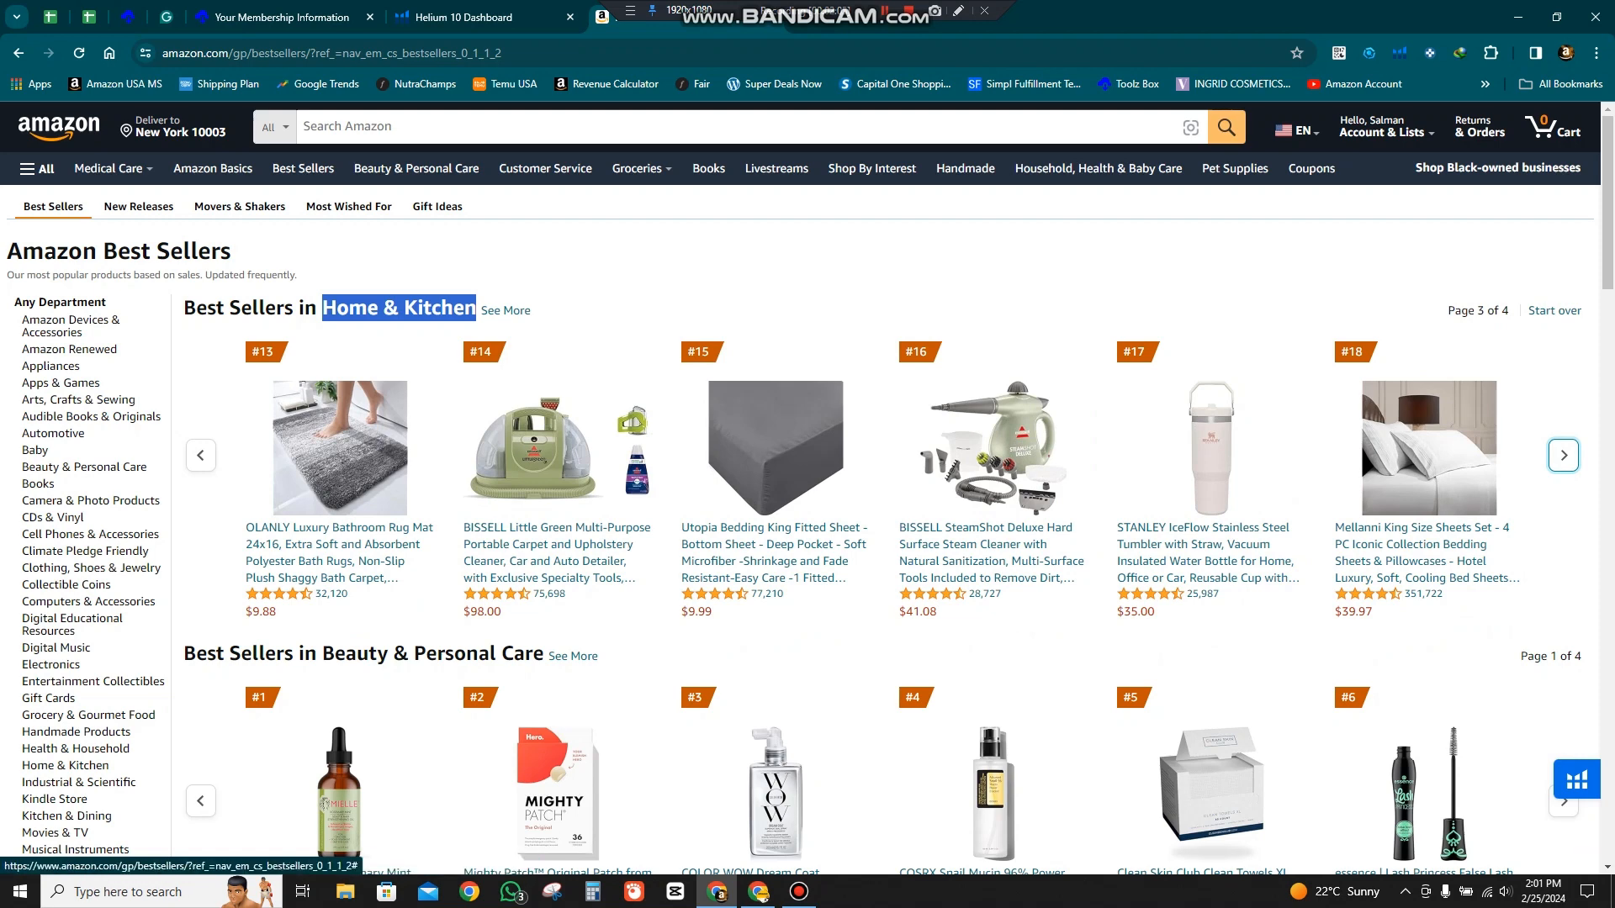
# - Open the #1 Beauty & Personal Care best seller, the Mielle Organics Rosemary Mint Scalp & Hair Strengthening Oil, in its own tab
pyautogui.scroll(-5, 993, 454)
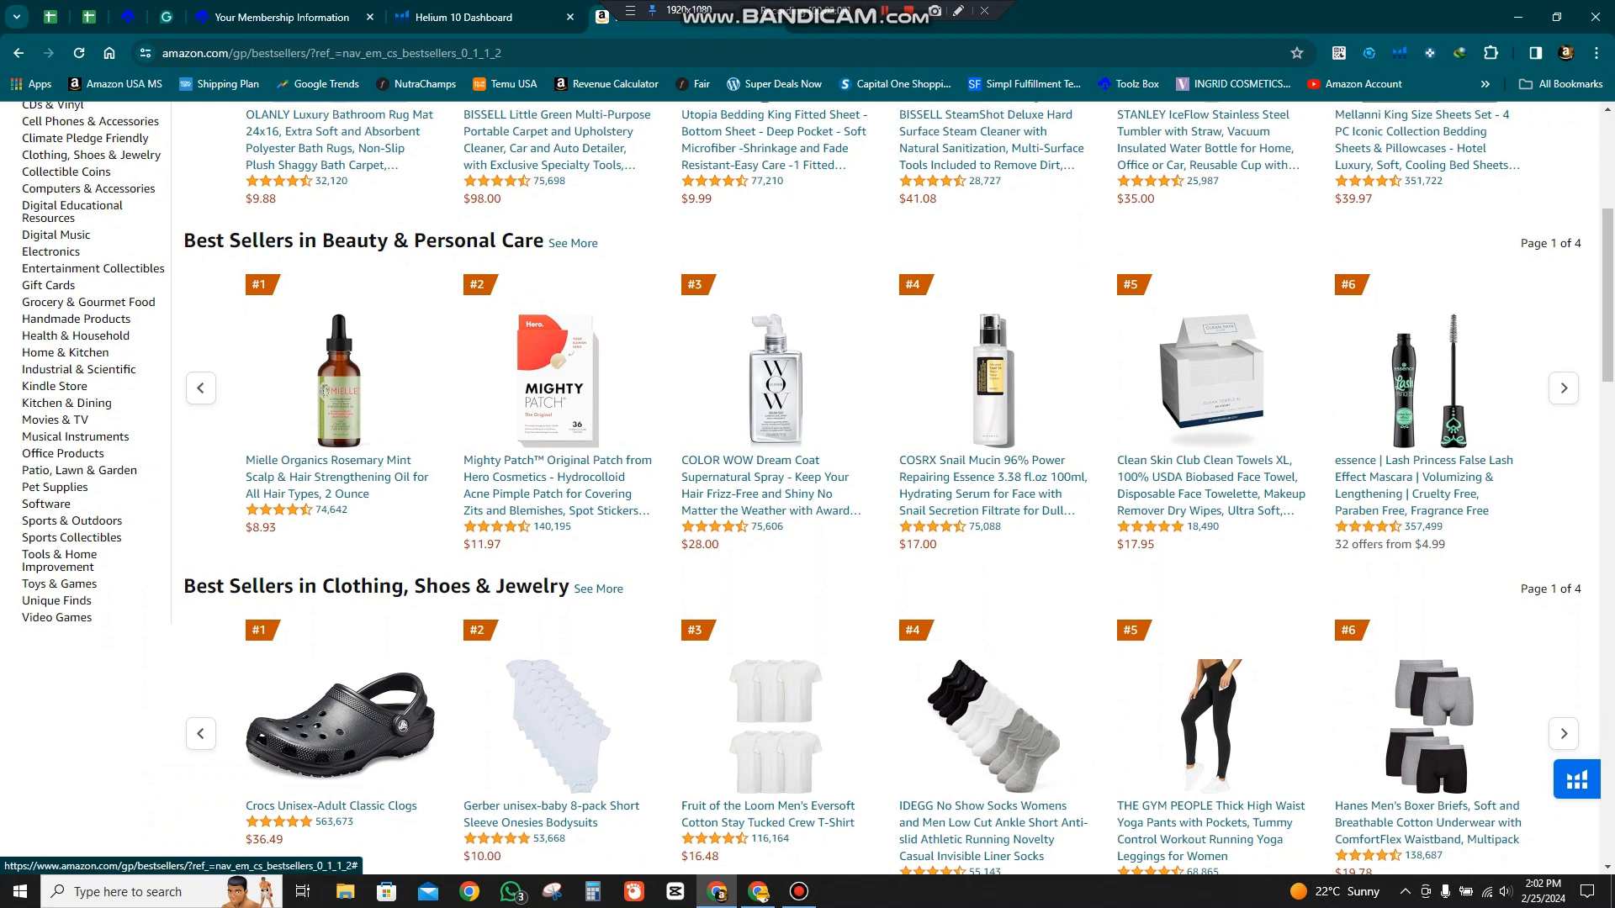
pyautogui.moveTo(184, 242); pyautogui.dragTo(544, 241)
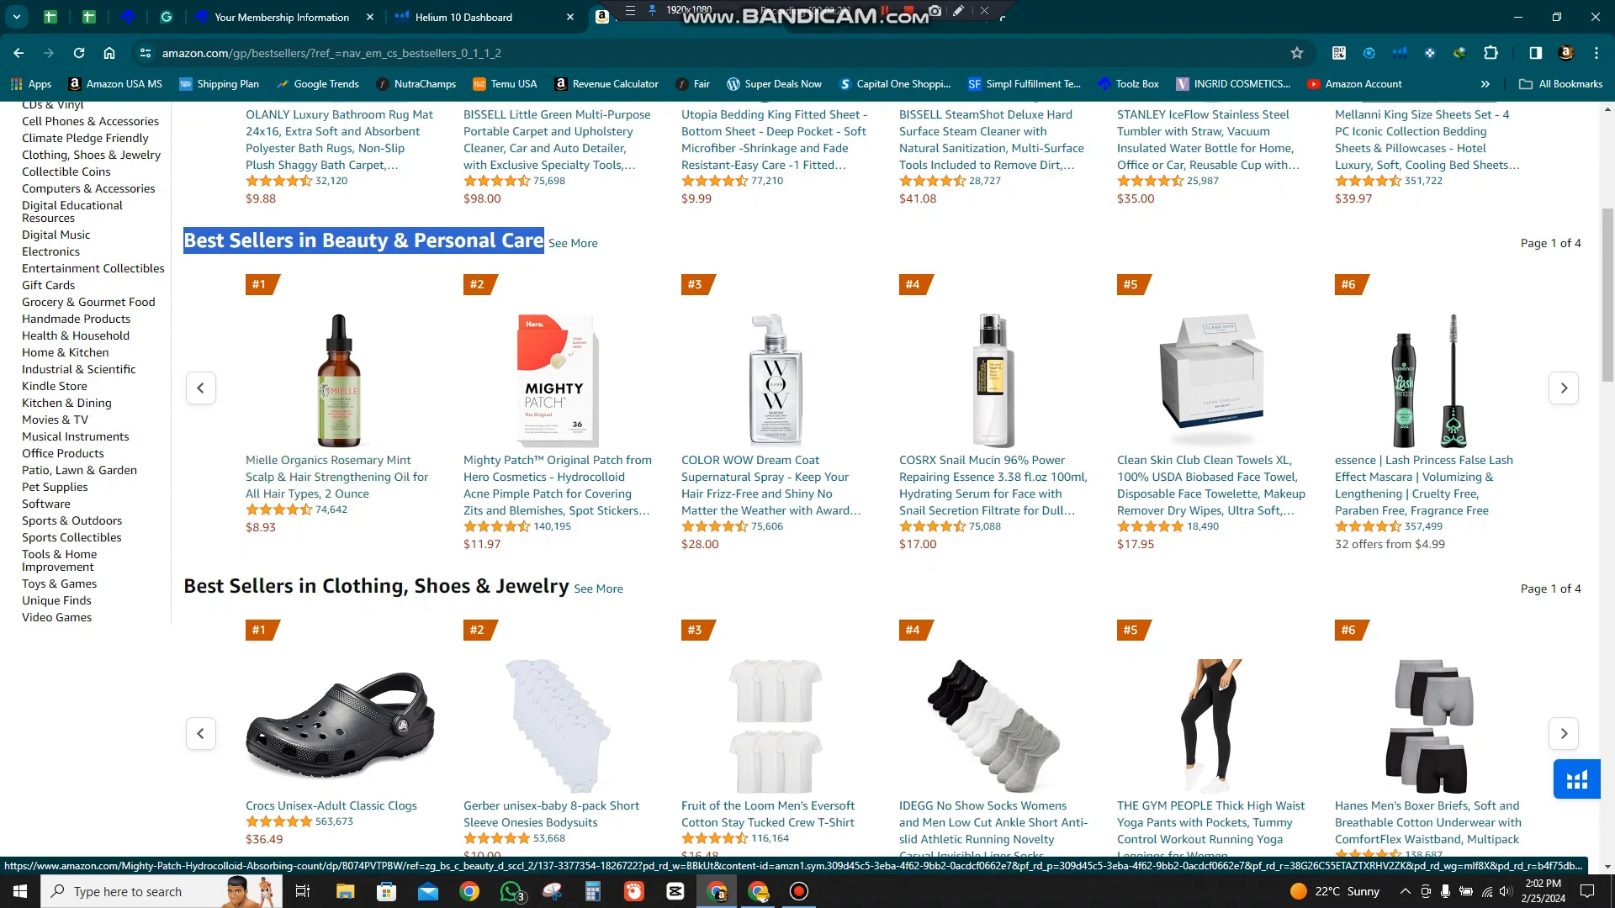
pyautogui.click(336, 477)
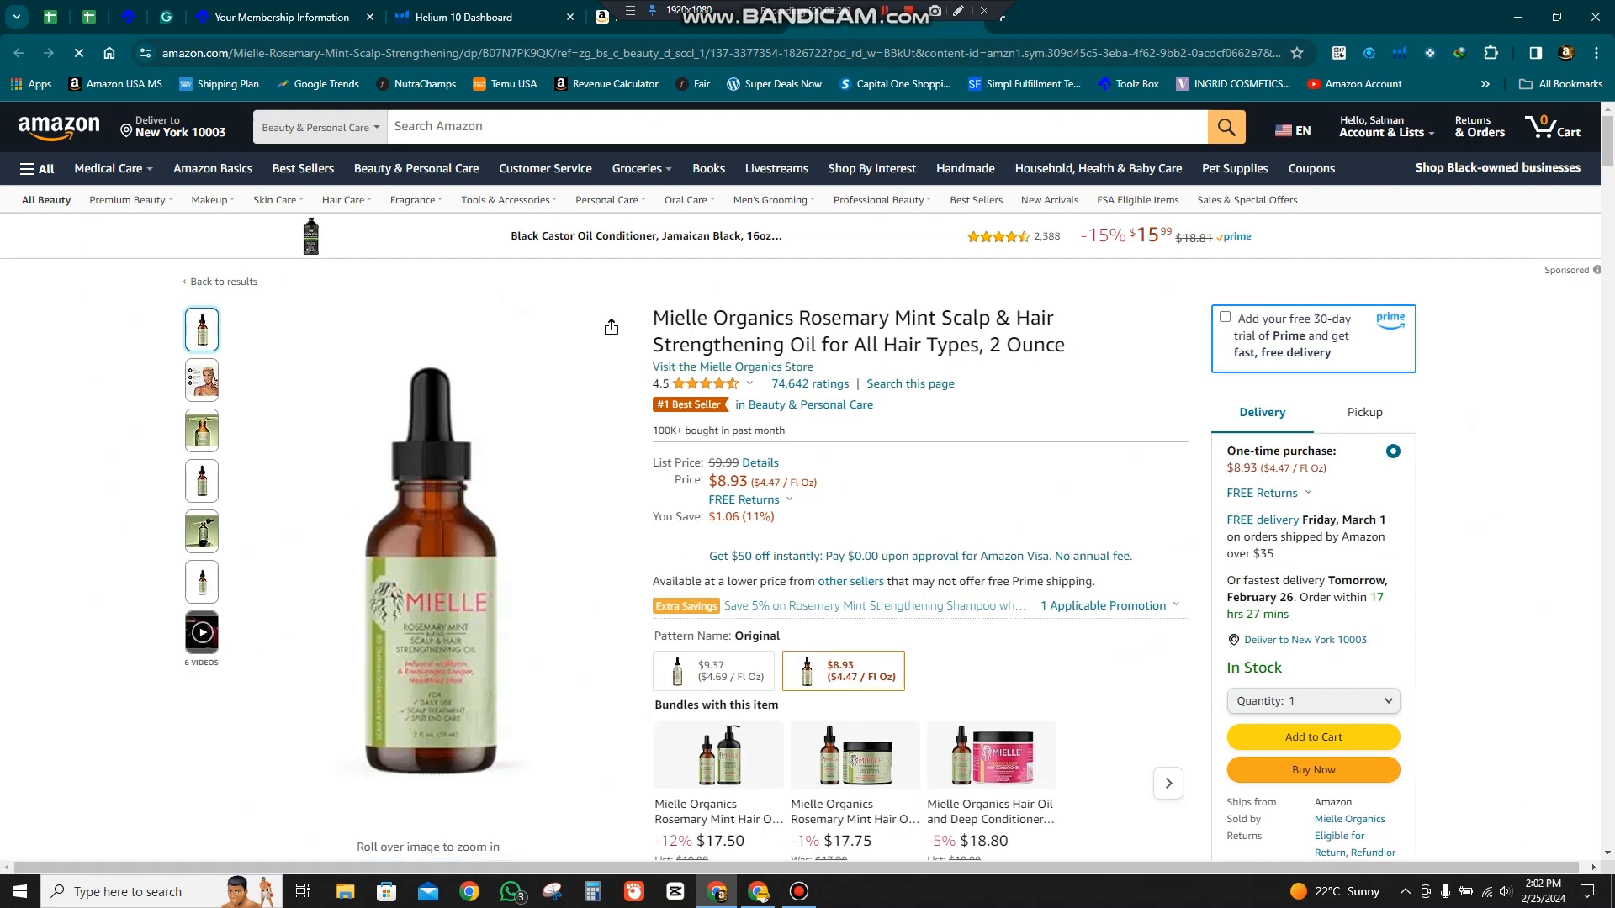
# - Look through the Mielle oil's product page from the pricing and bundles to the Product details section
pyautogui.scroll(-5, 800, 481)
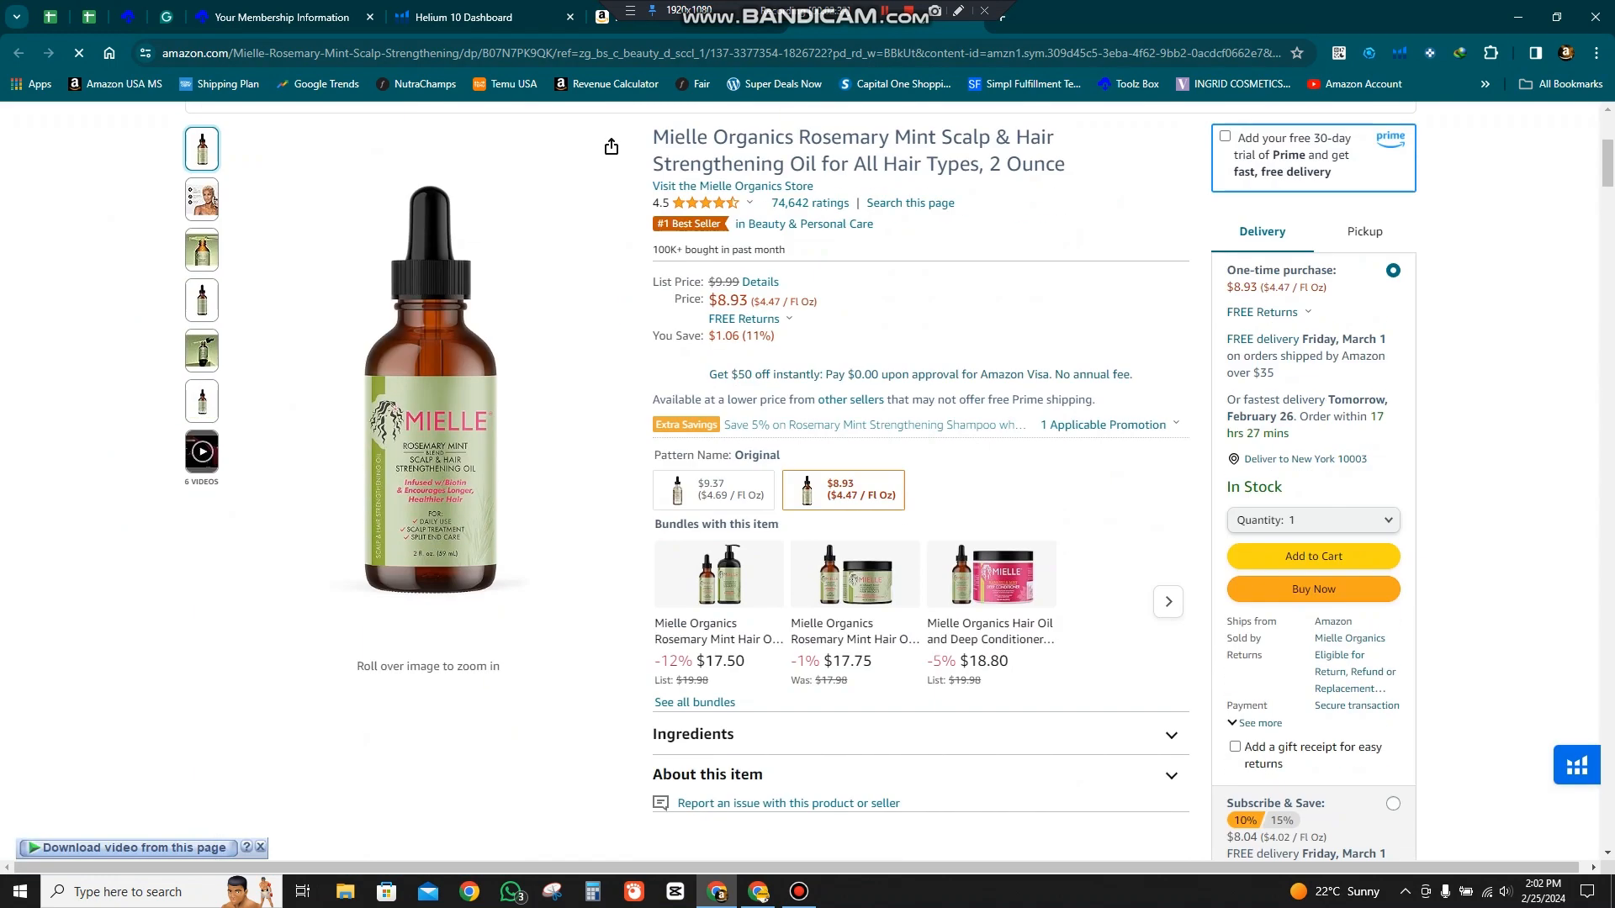
pyautogui.scroll(-5, 800, 481)
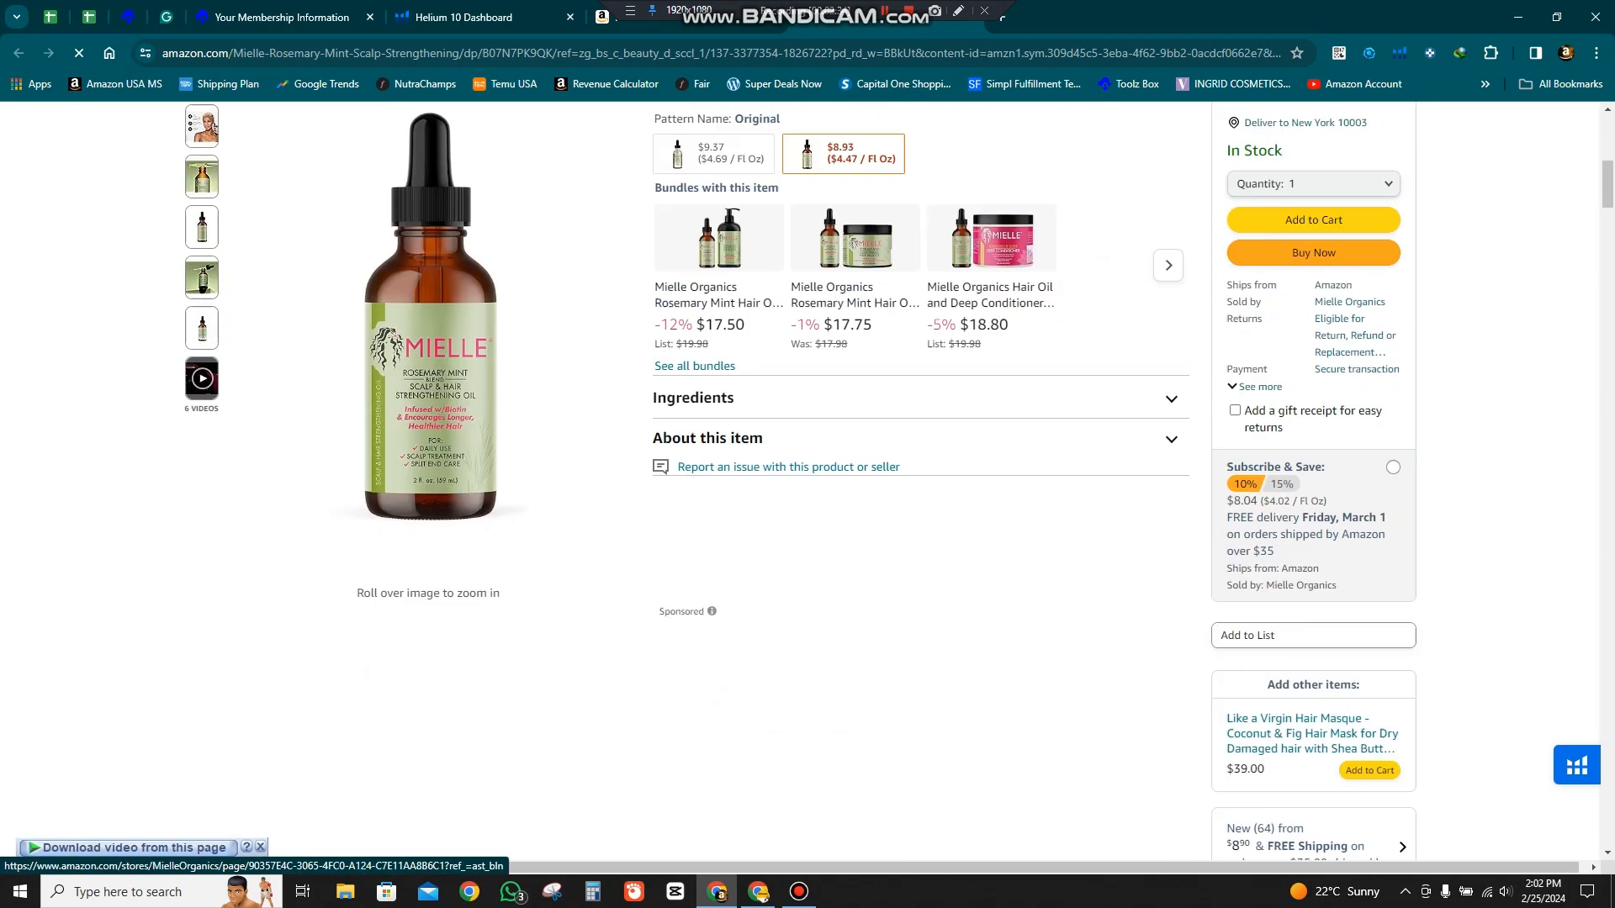
pyautogui.scroll(-12, 801, 481)
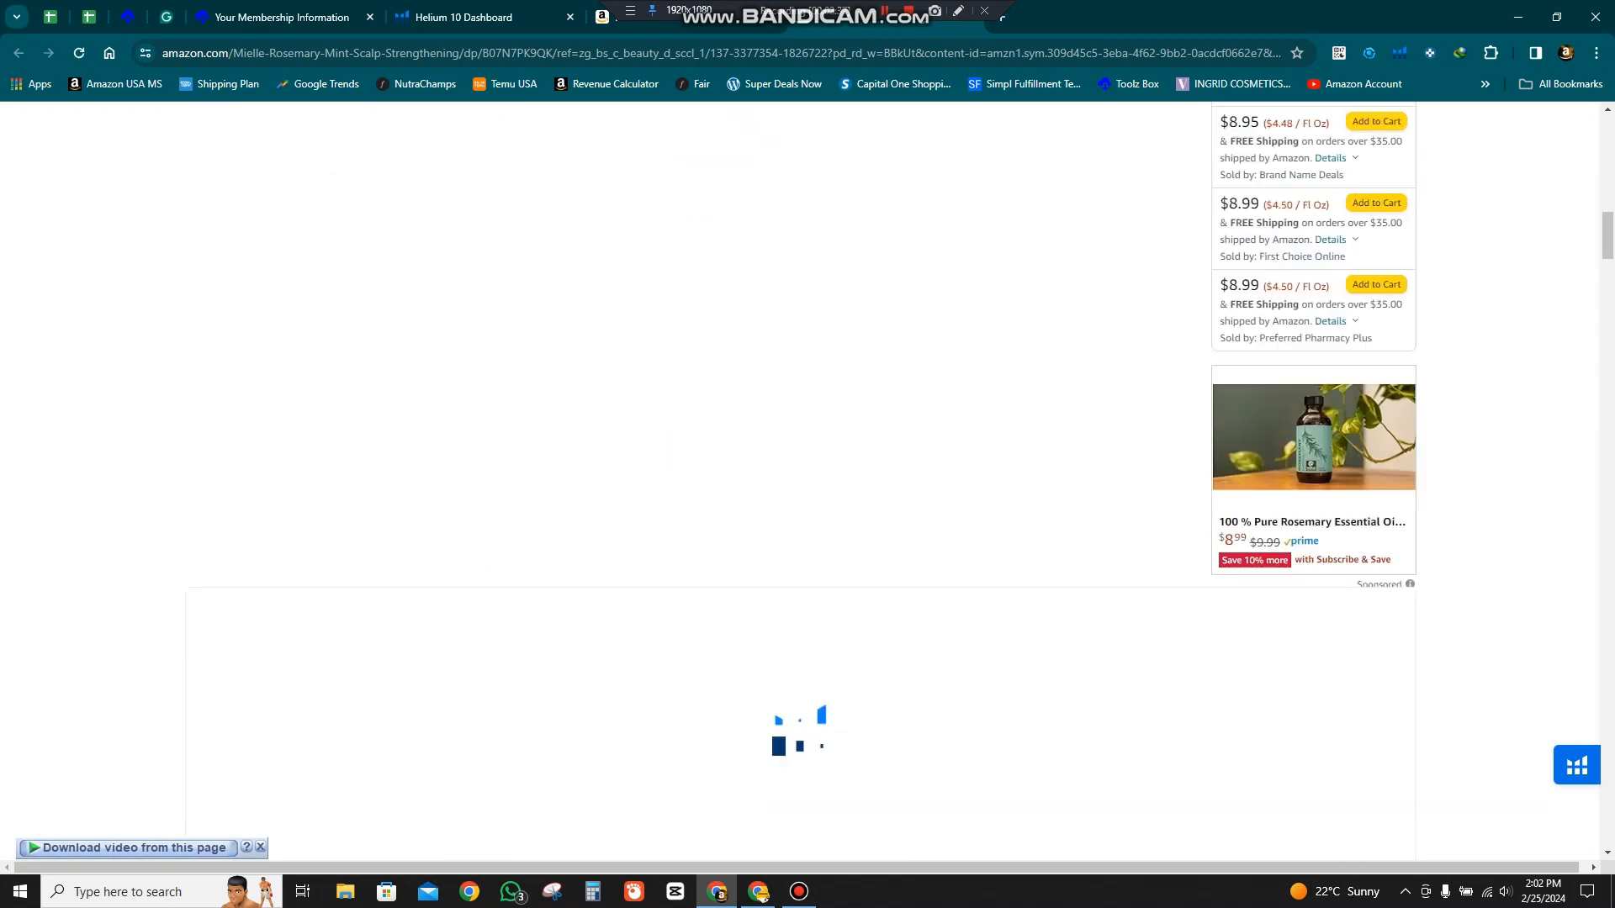
pyautogui.scroll(-17, 801, 481)
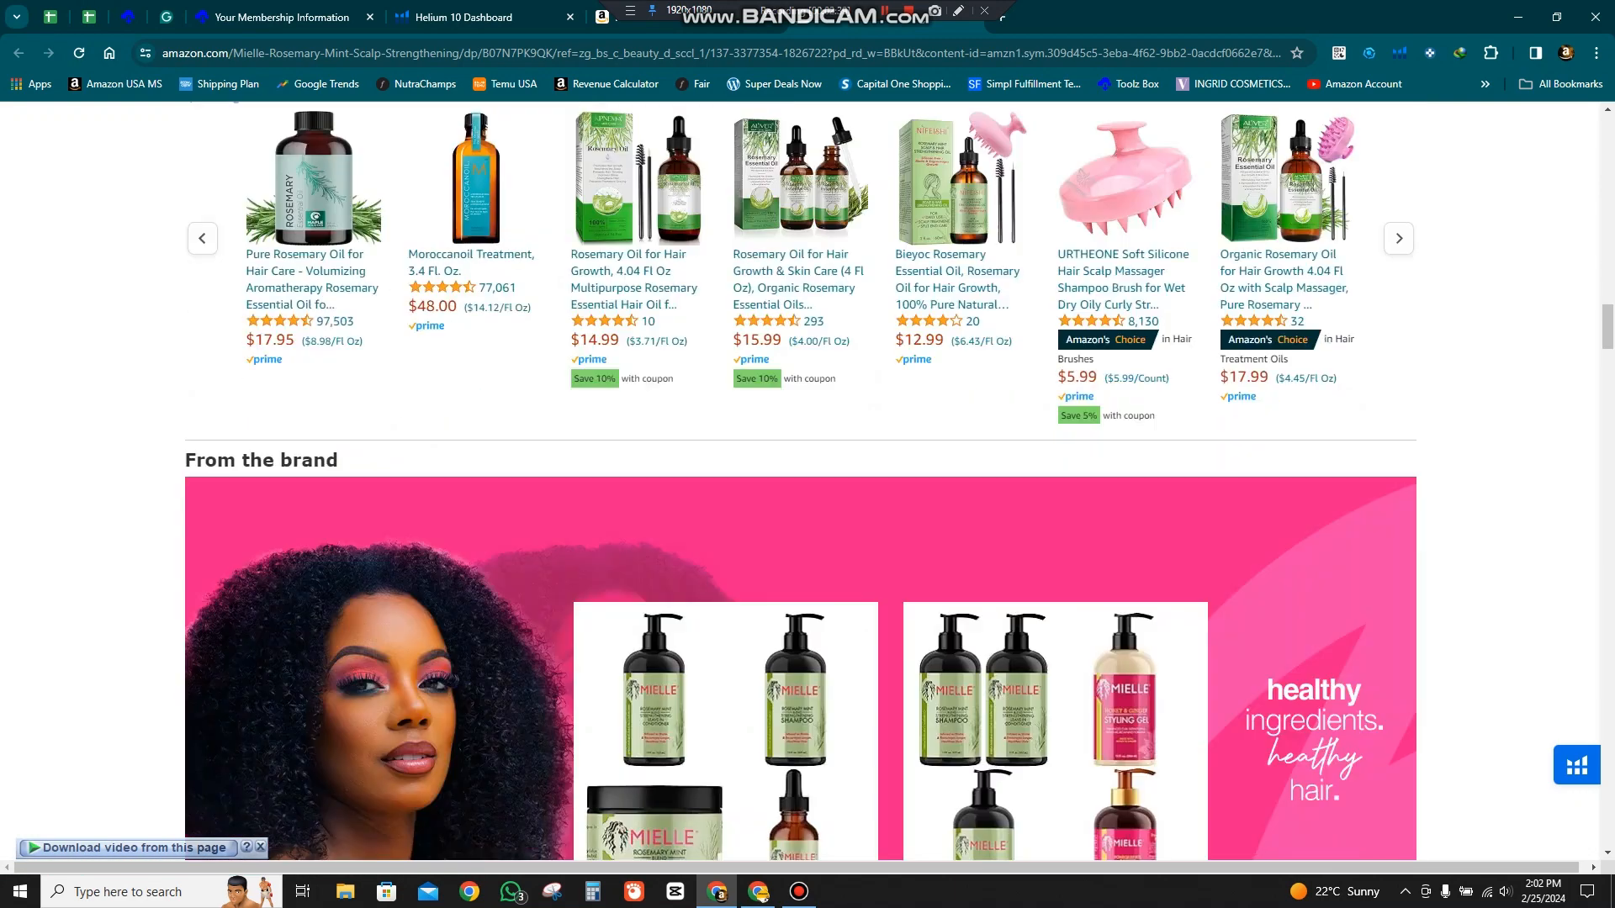
pyautogui.scroll(-10, 800, 481)
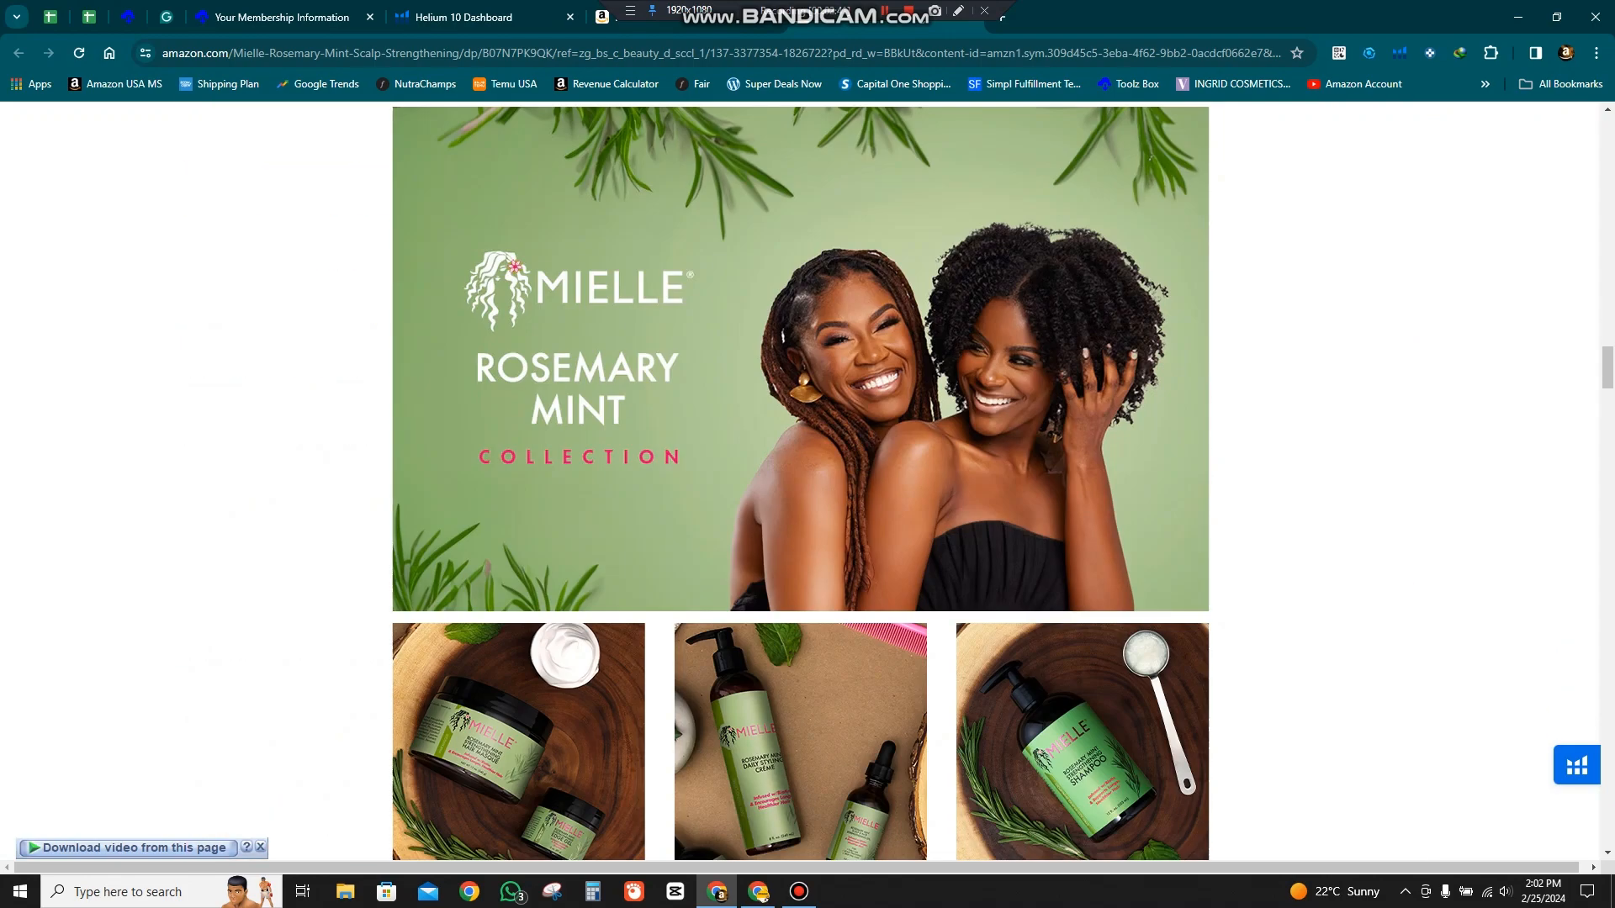
pyautogui.scroll(-8, 800, 481)
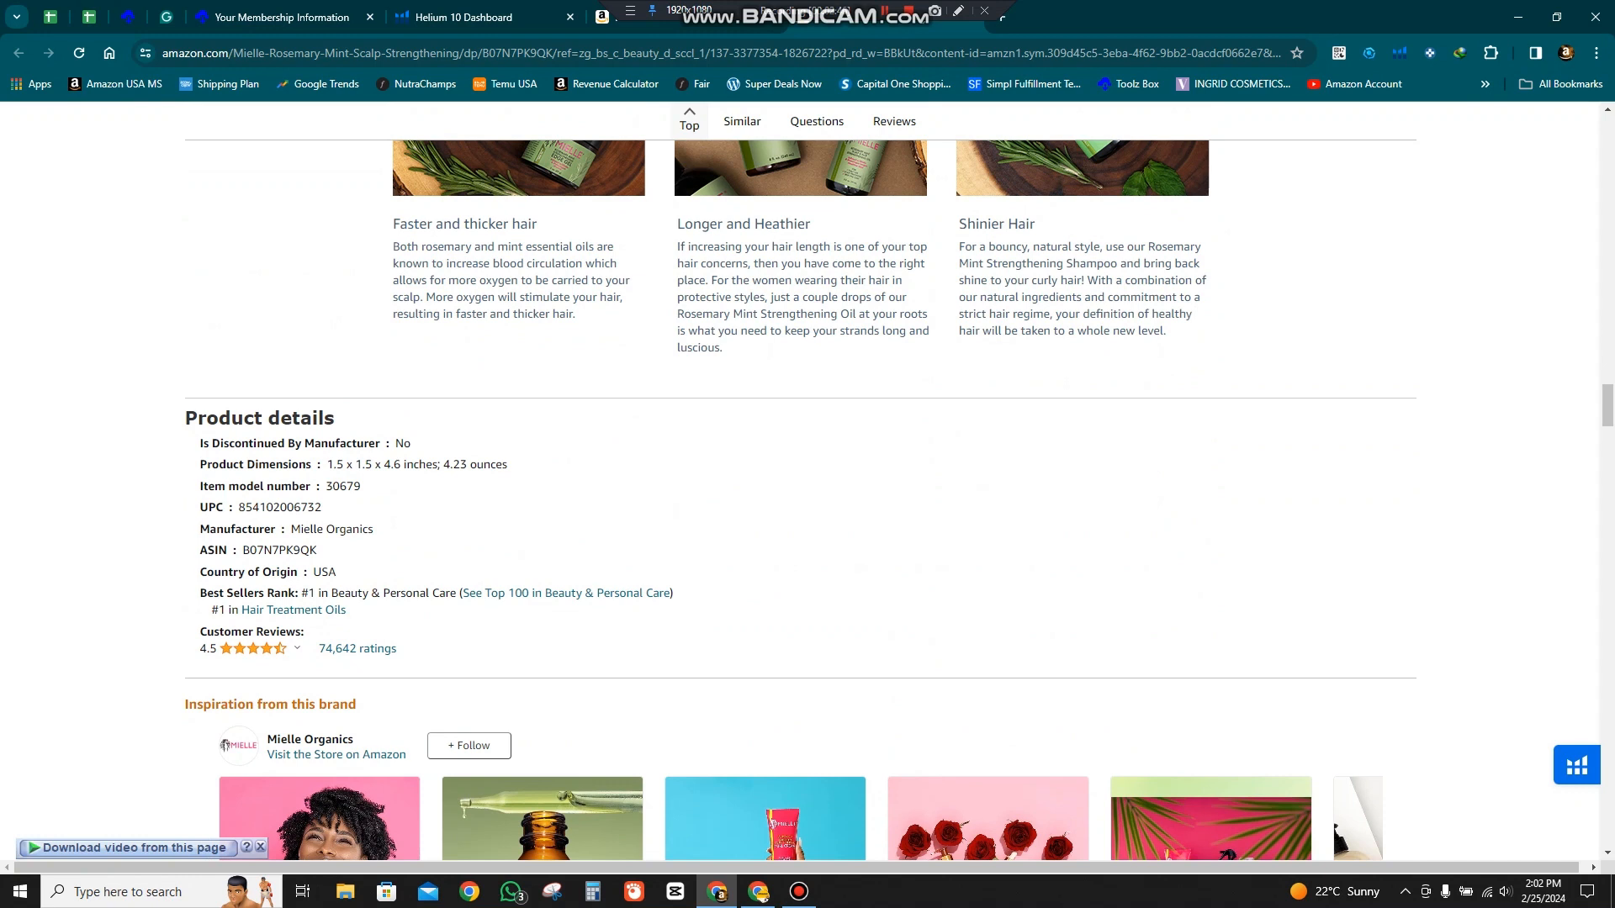
# - Examine the oil's Product details, highlighting the dimensions, UPC, ASIN, country of origin and Best Sellers Rank
pyautogui.moveTo(185, 418); pyautogui.dragTo(317, 418)
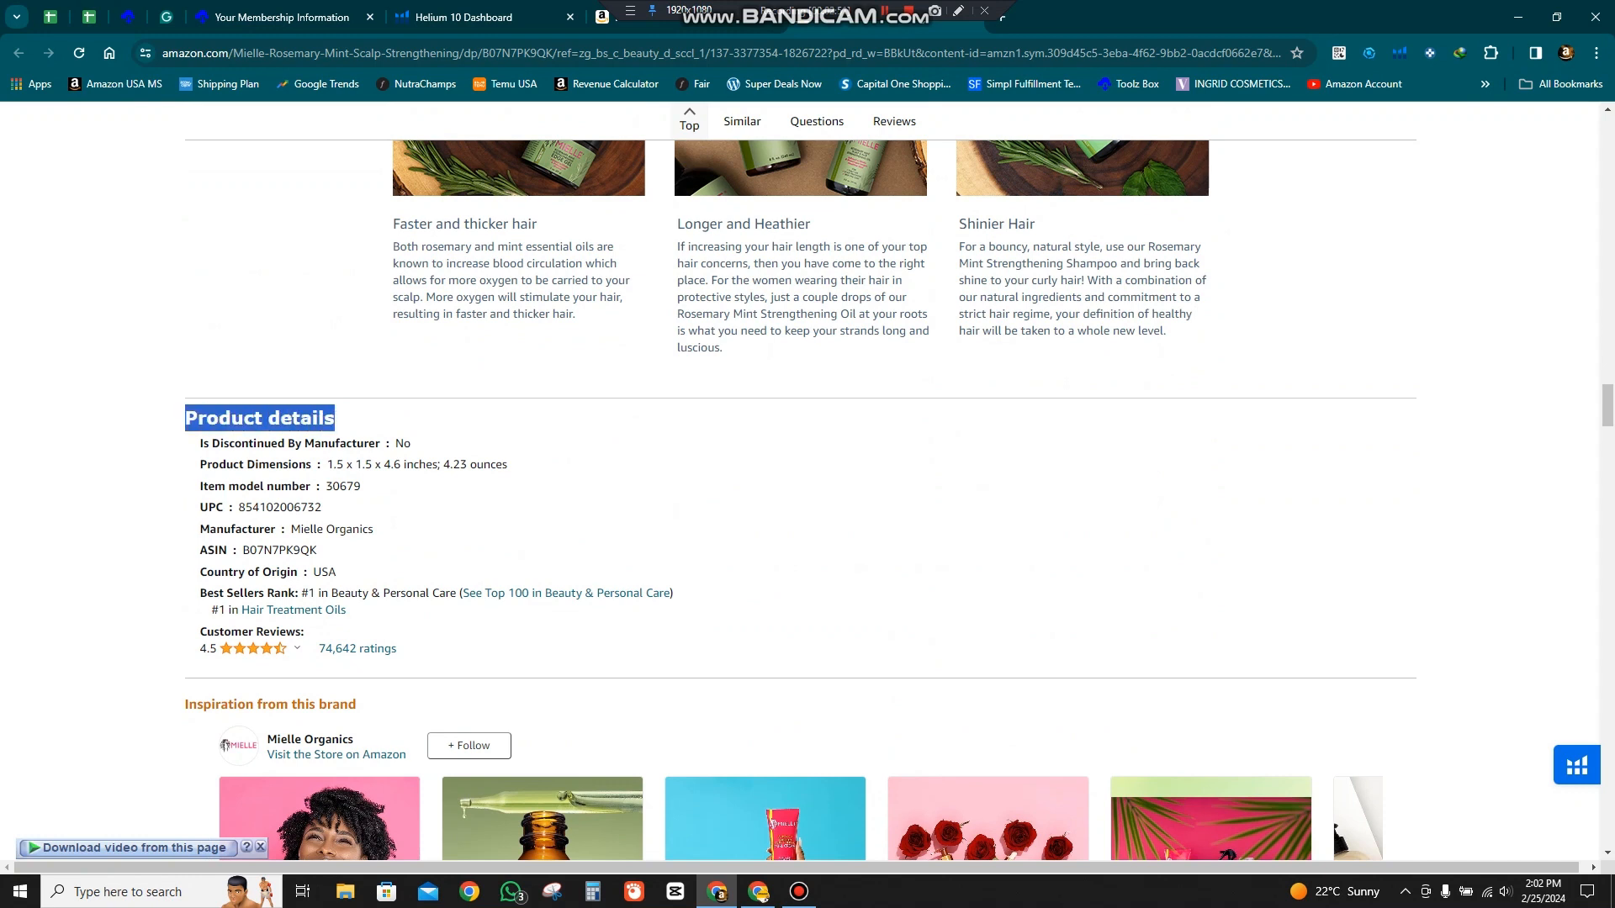
pyautogui.moveTo(200, 464); pyautogui.dragTo(484, 464)
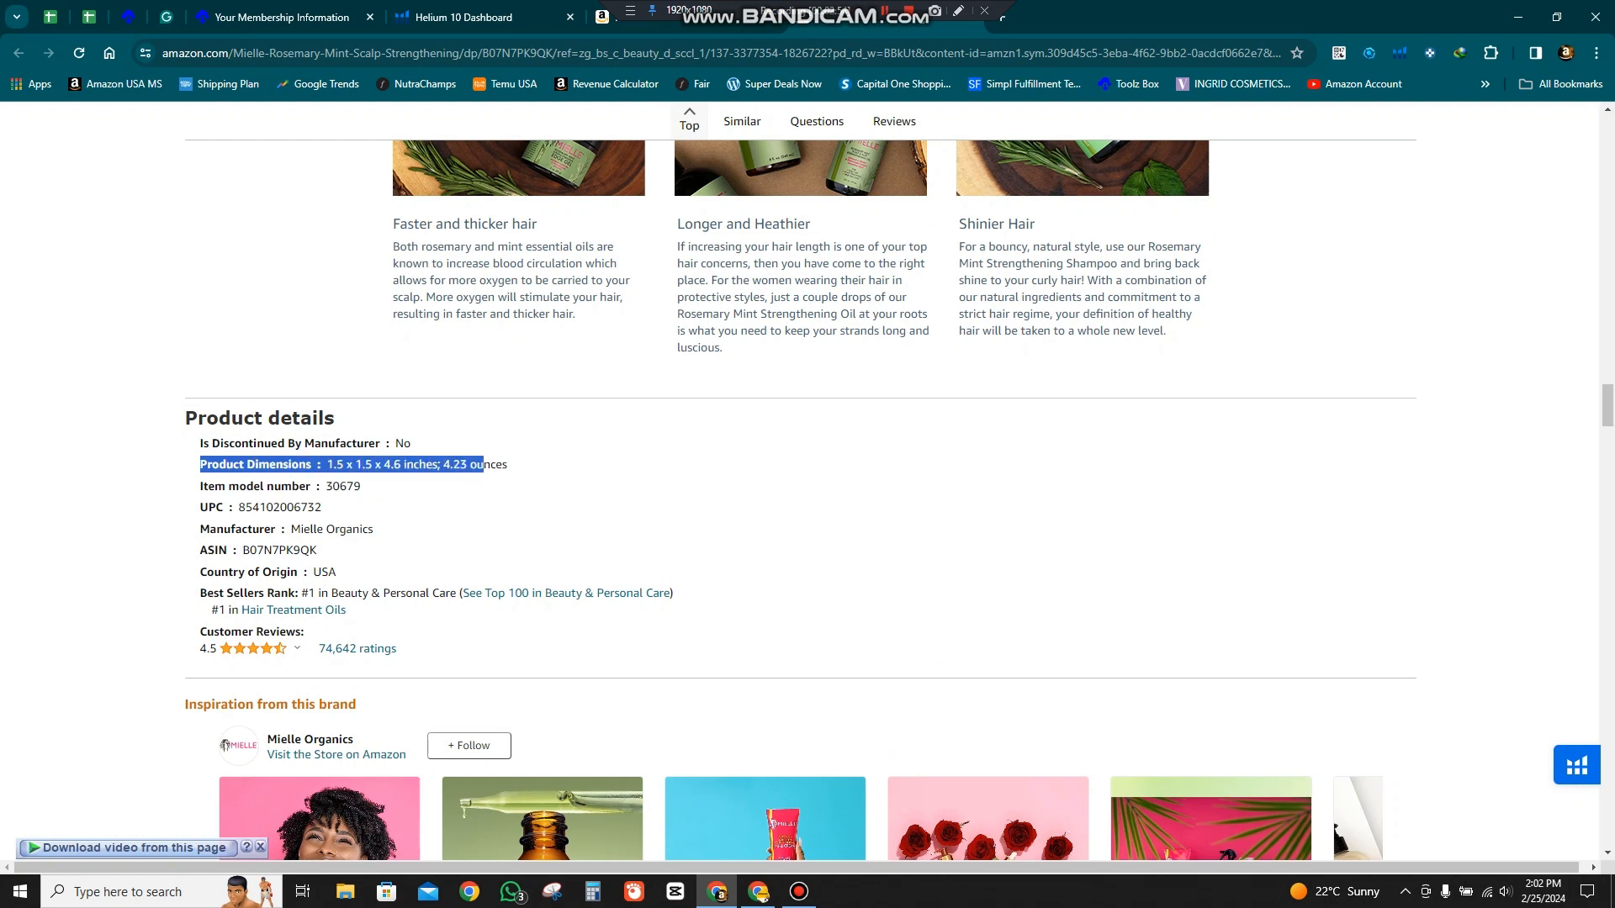
pyautogui.moveTo(361, 486); pyautogui.dragTo(245, 507)
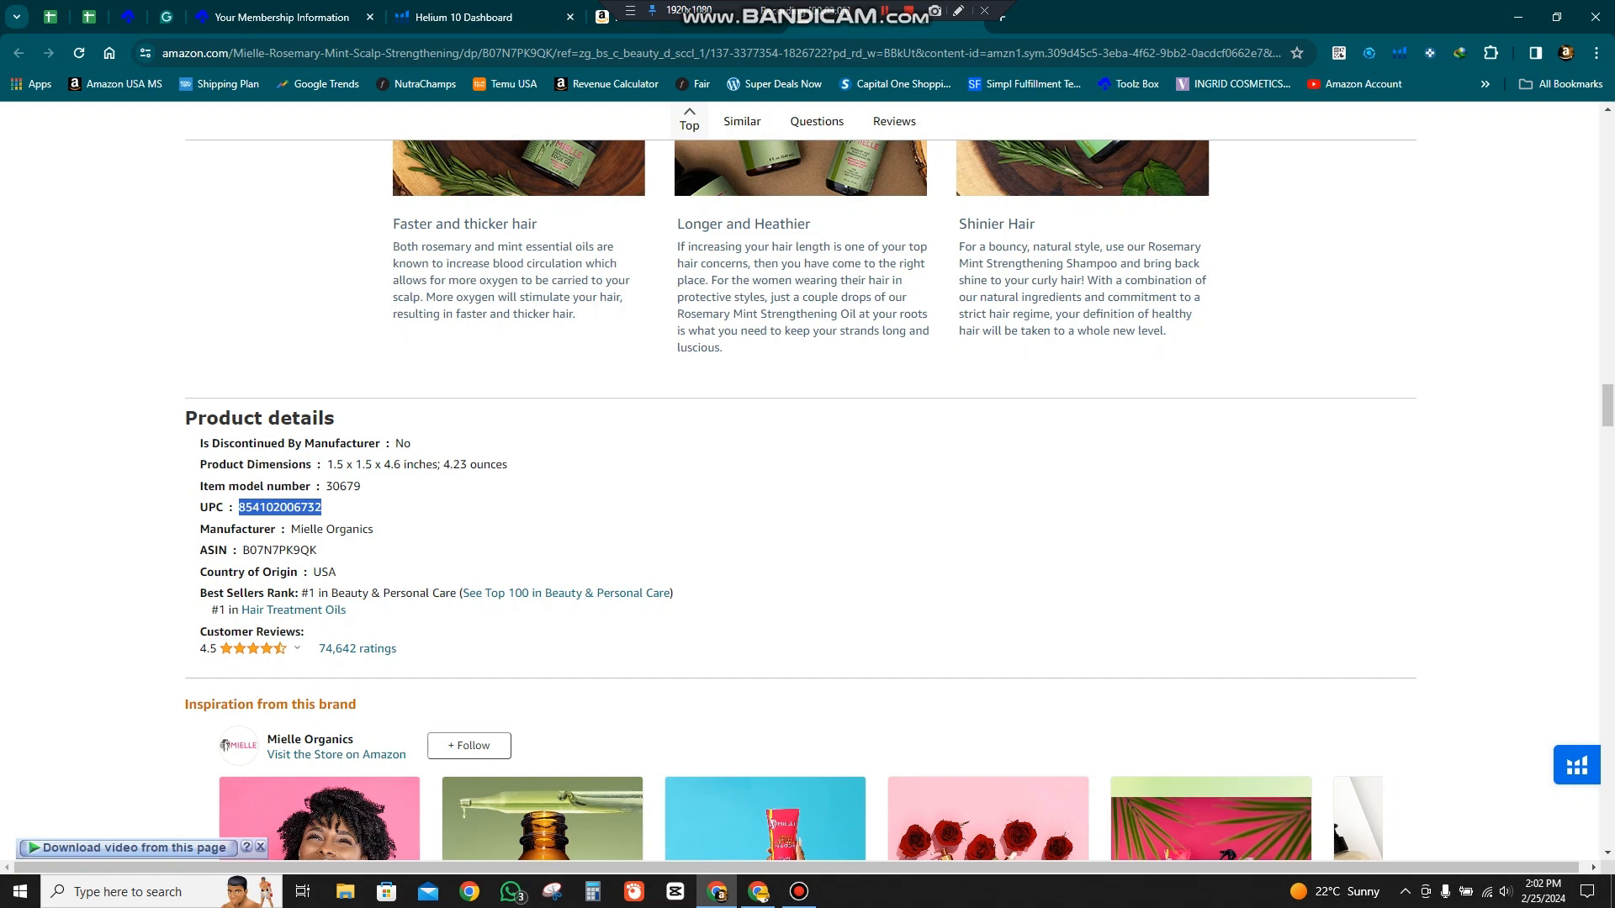
pyautogui.moveTo(242, 550); pyautogui.dragTo(309, 550)
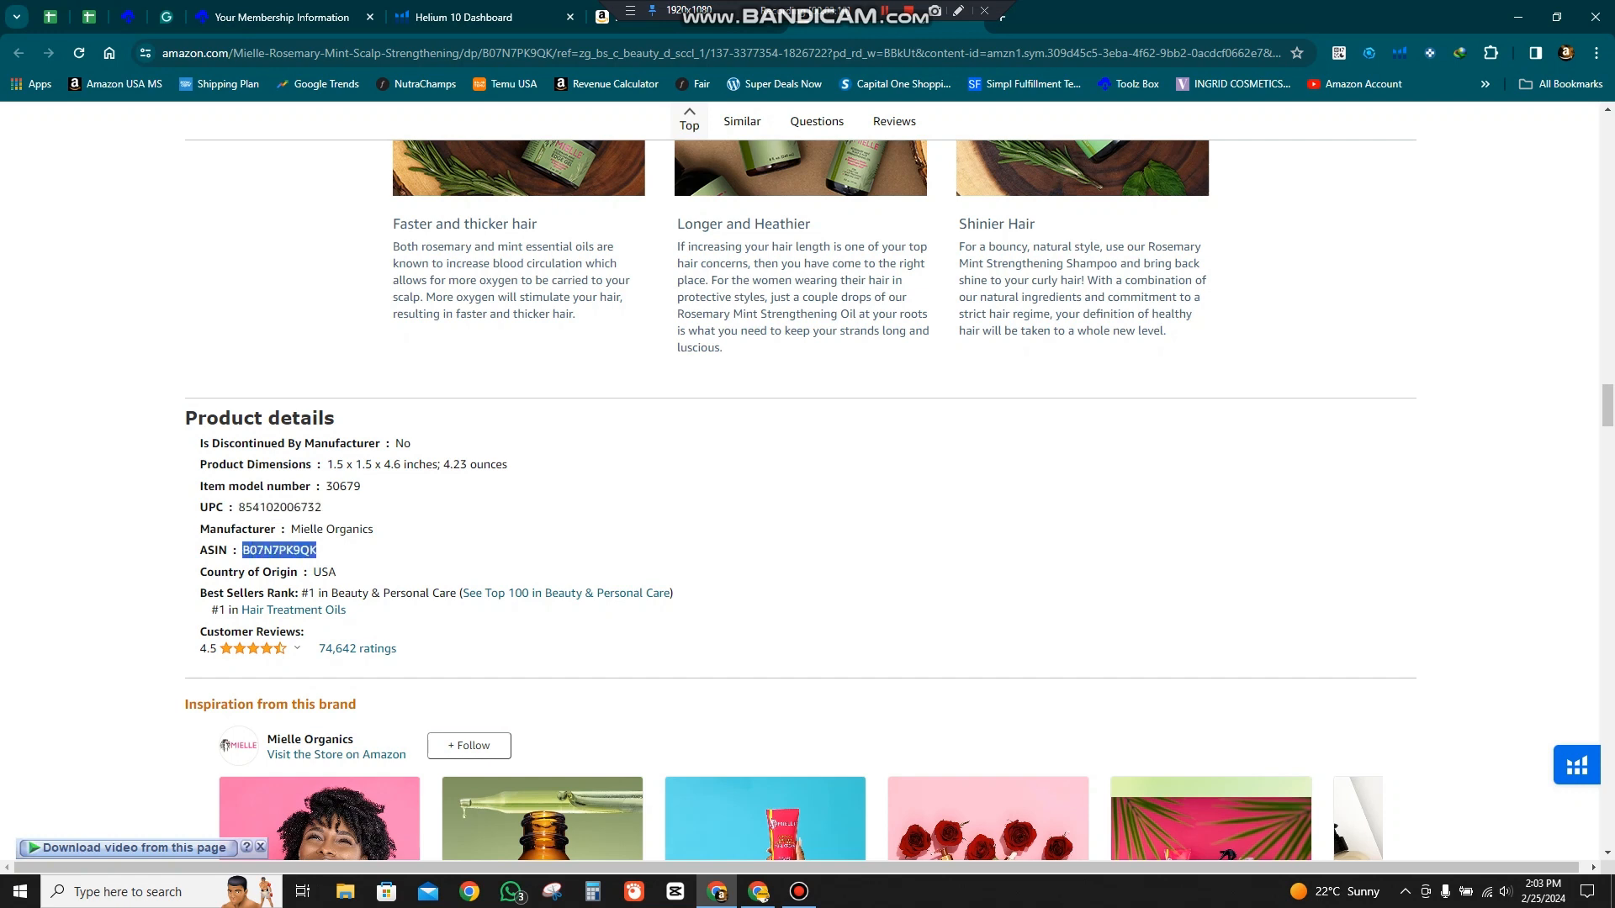
pyautogui.moveTo(200, 572); pyautogui.dragTo(336, 571)
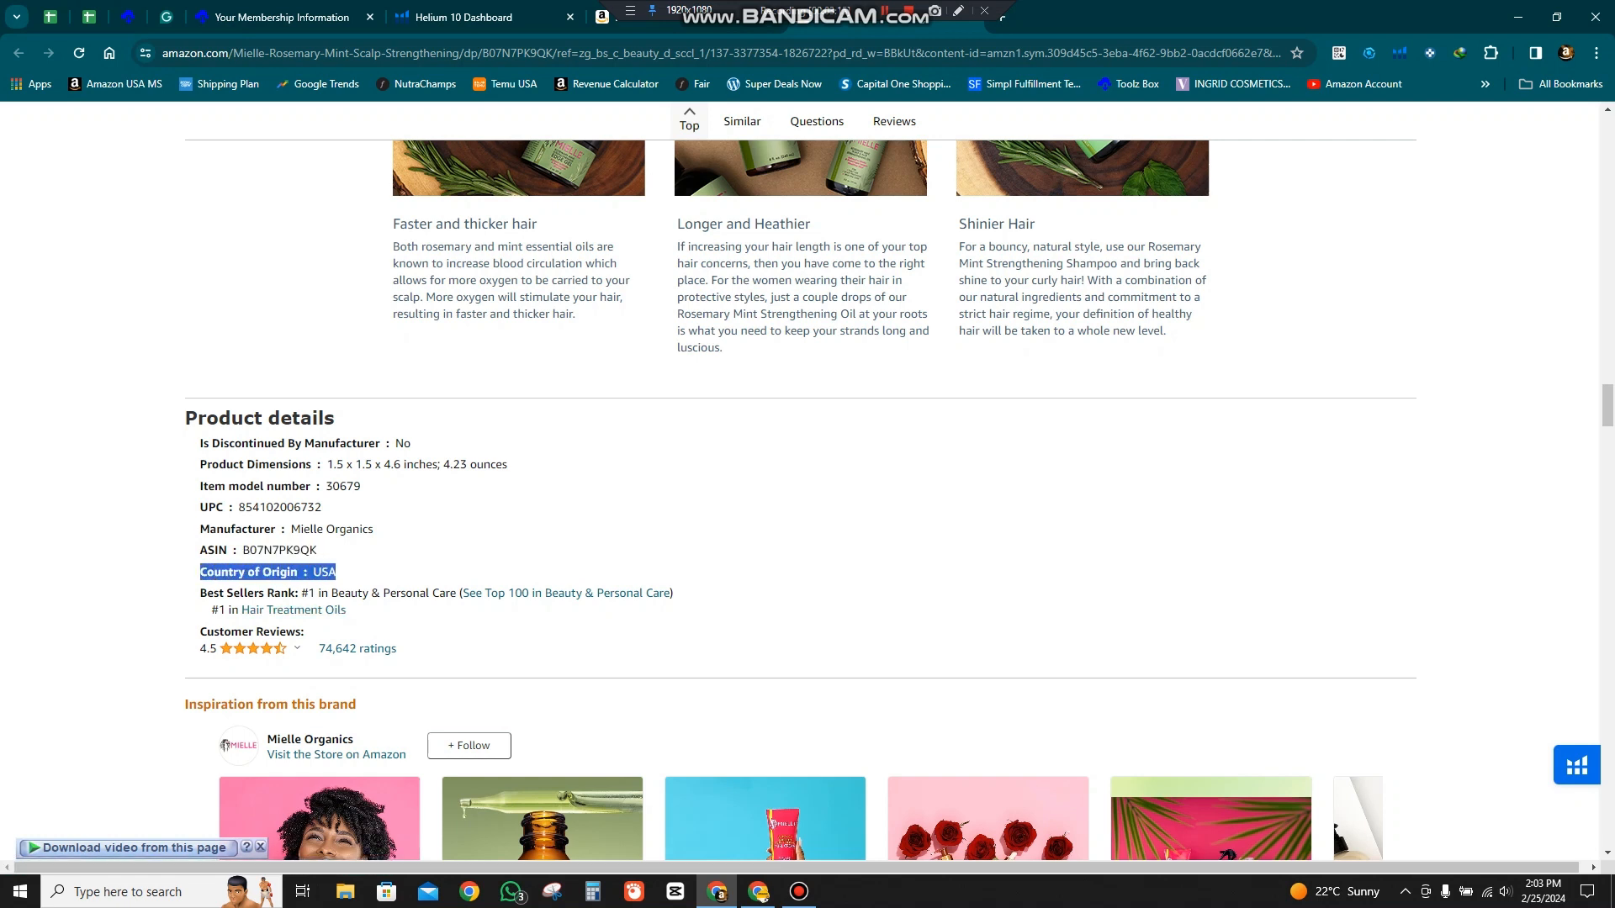
pyautogui.moveTo(200, 593); pyautogui.dragTo(244, 593)
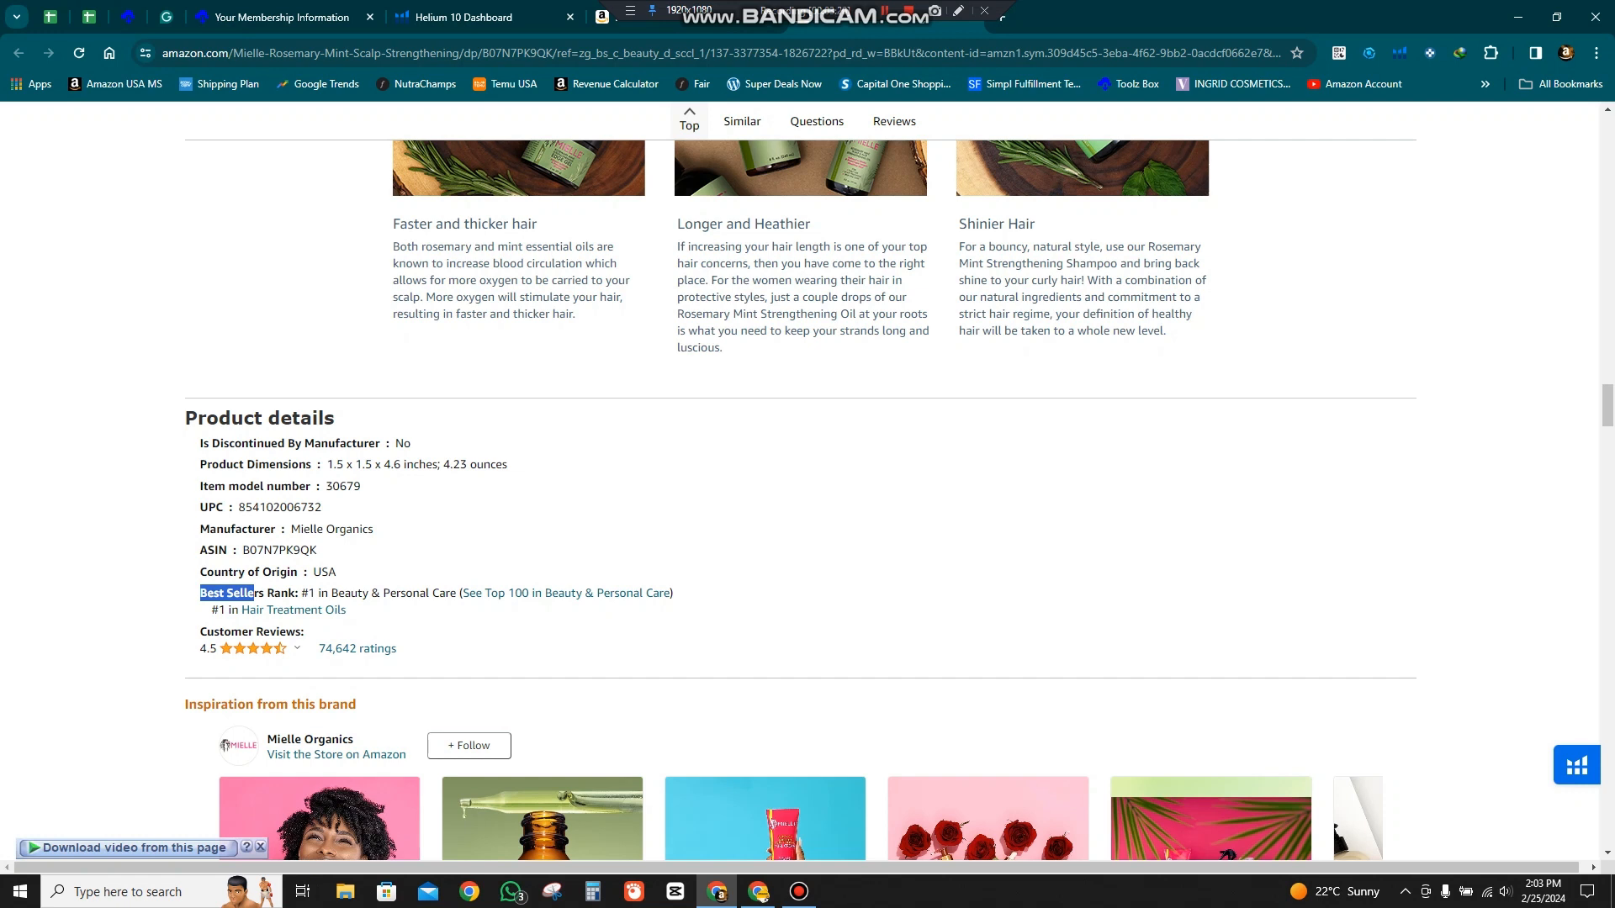
pyautogui.click(254, 593)
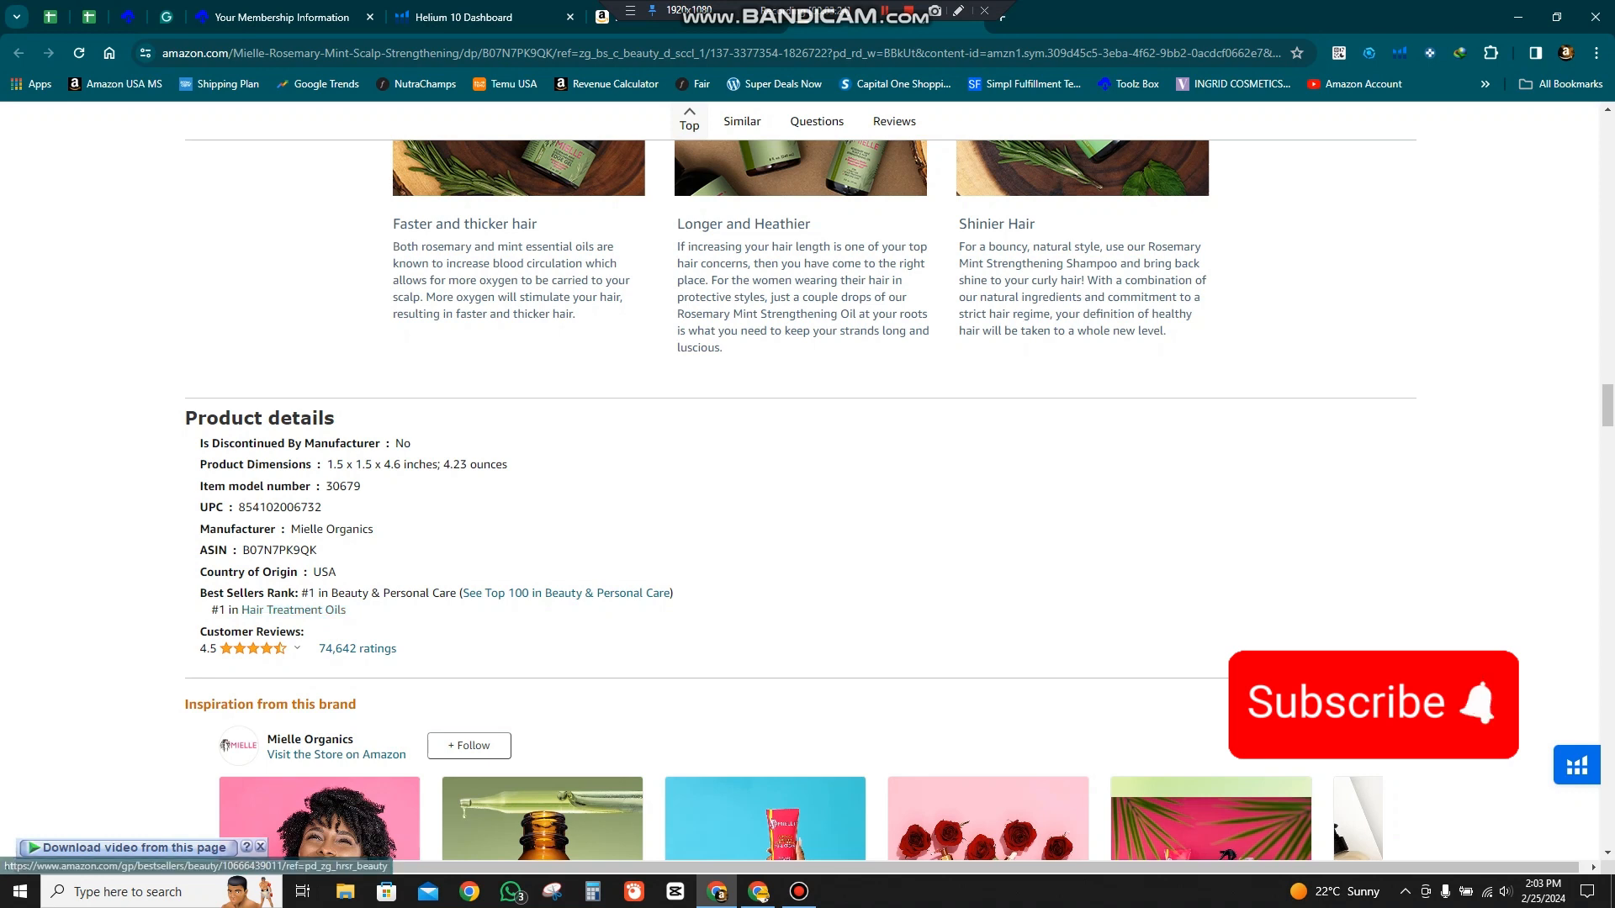
pyautogui.moveTo(331, 592); pyautogui.dragTo(452, 592)
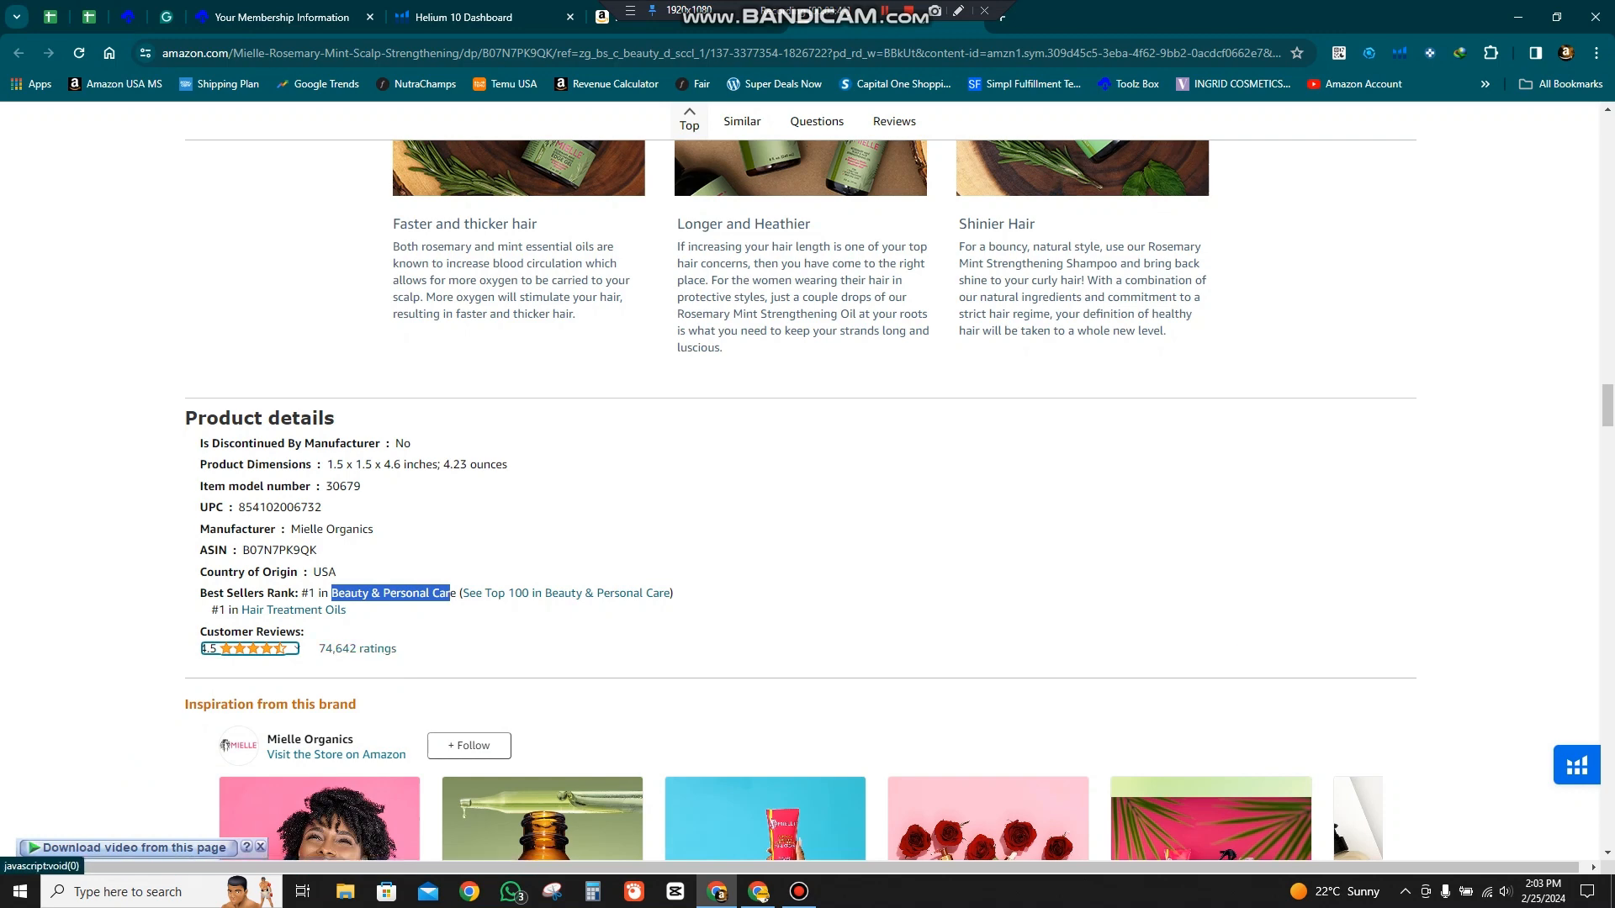
pyautogui.moveTo(1607, 406); pyautogui.dragTo(1607, 139)
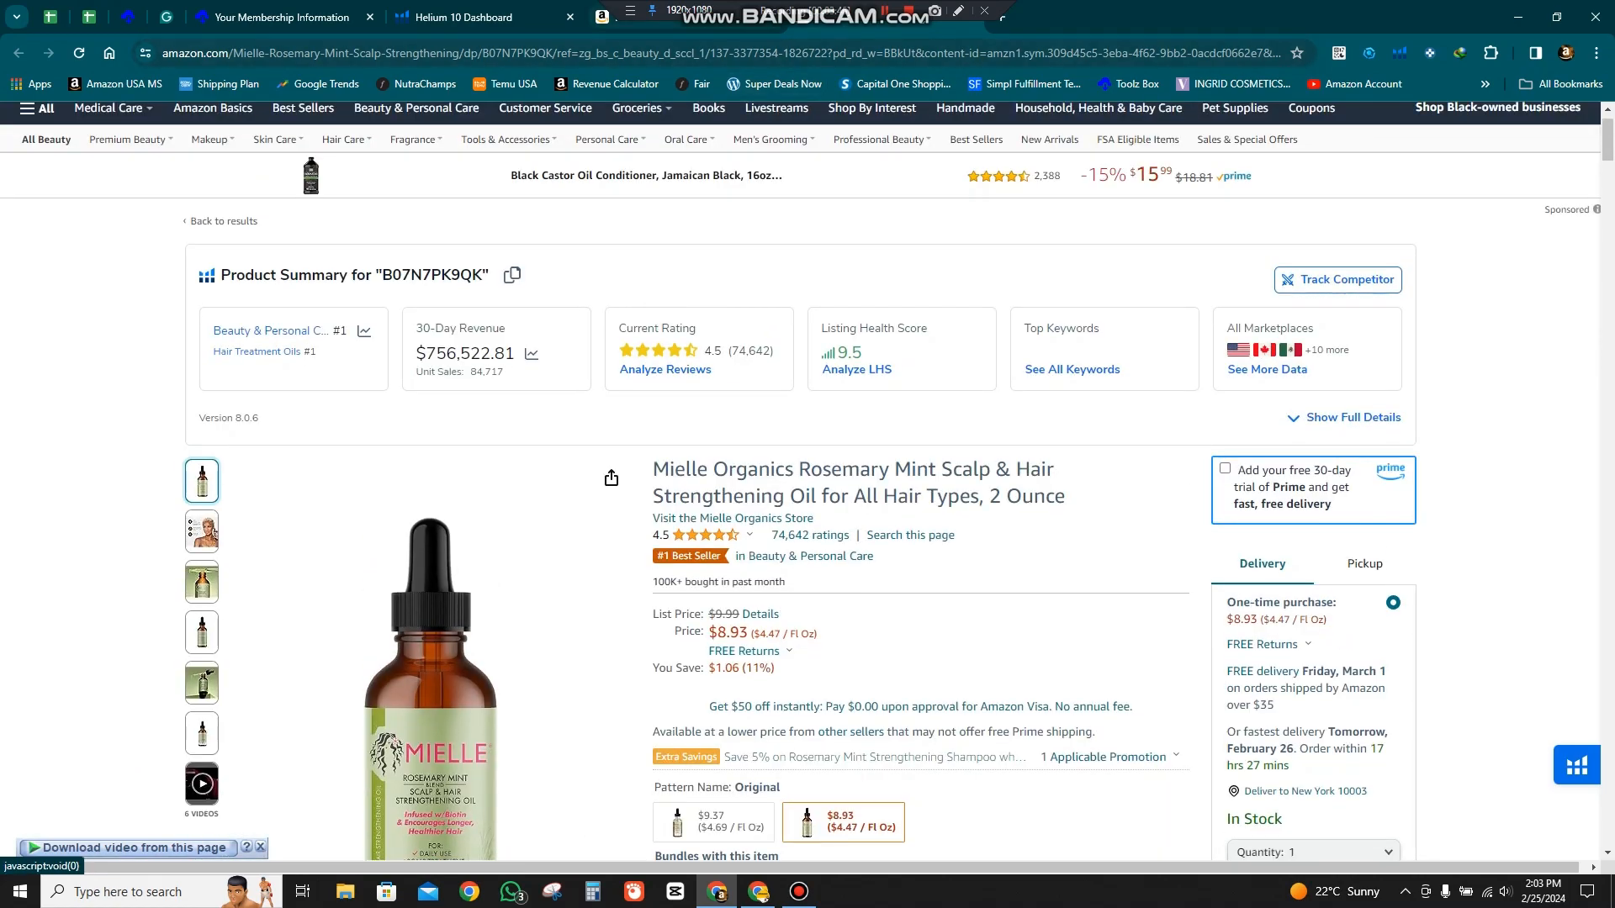
# - Return to the Best Sellers page and look through its category lists and the Any Department list
pyautogui.click(673, 24)
pyautogui.scroll(-2, 557, 278)
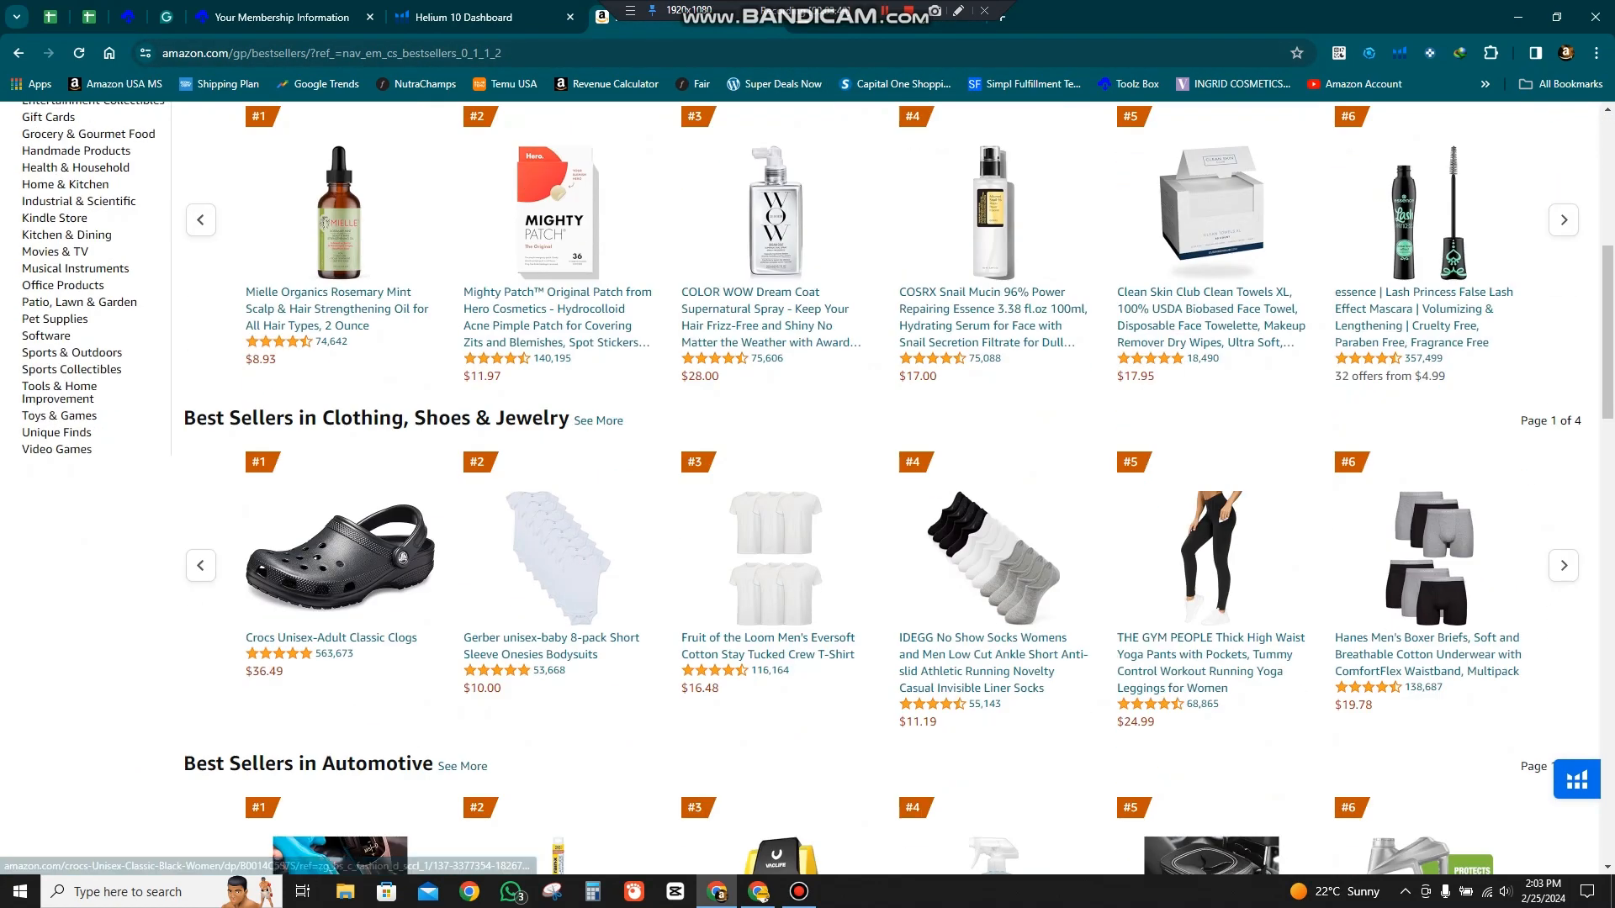
pyautogui.scroll(-5, 807, 488)
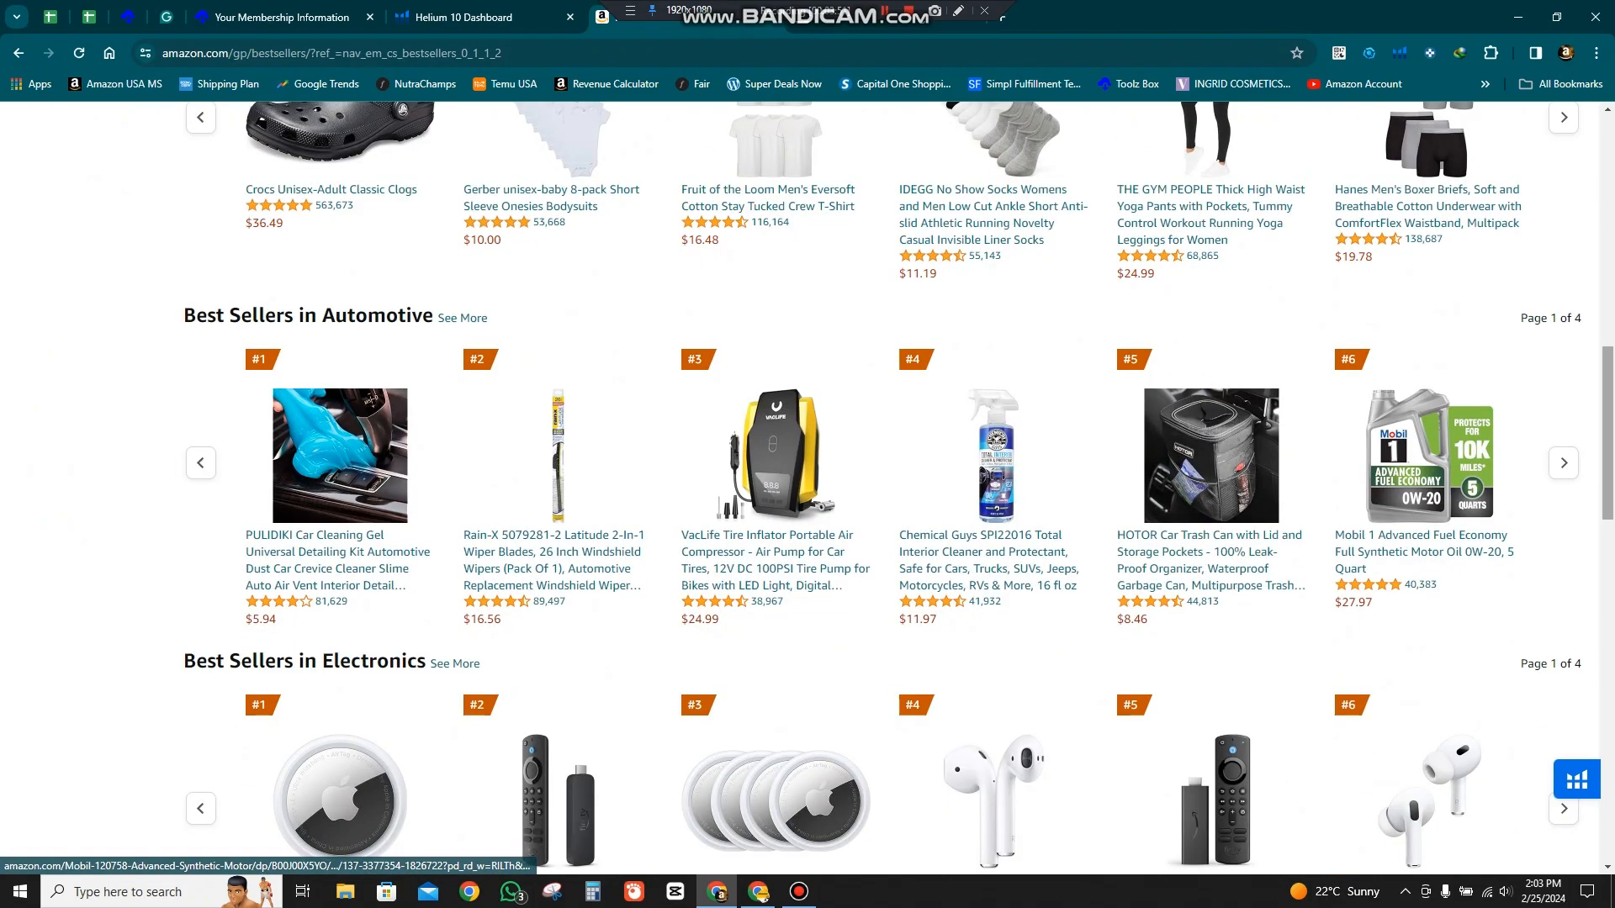
pyautogui.scroll(-10, 807, 488)
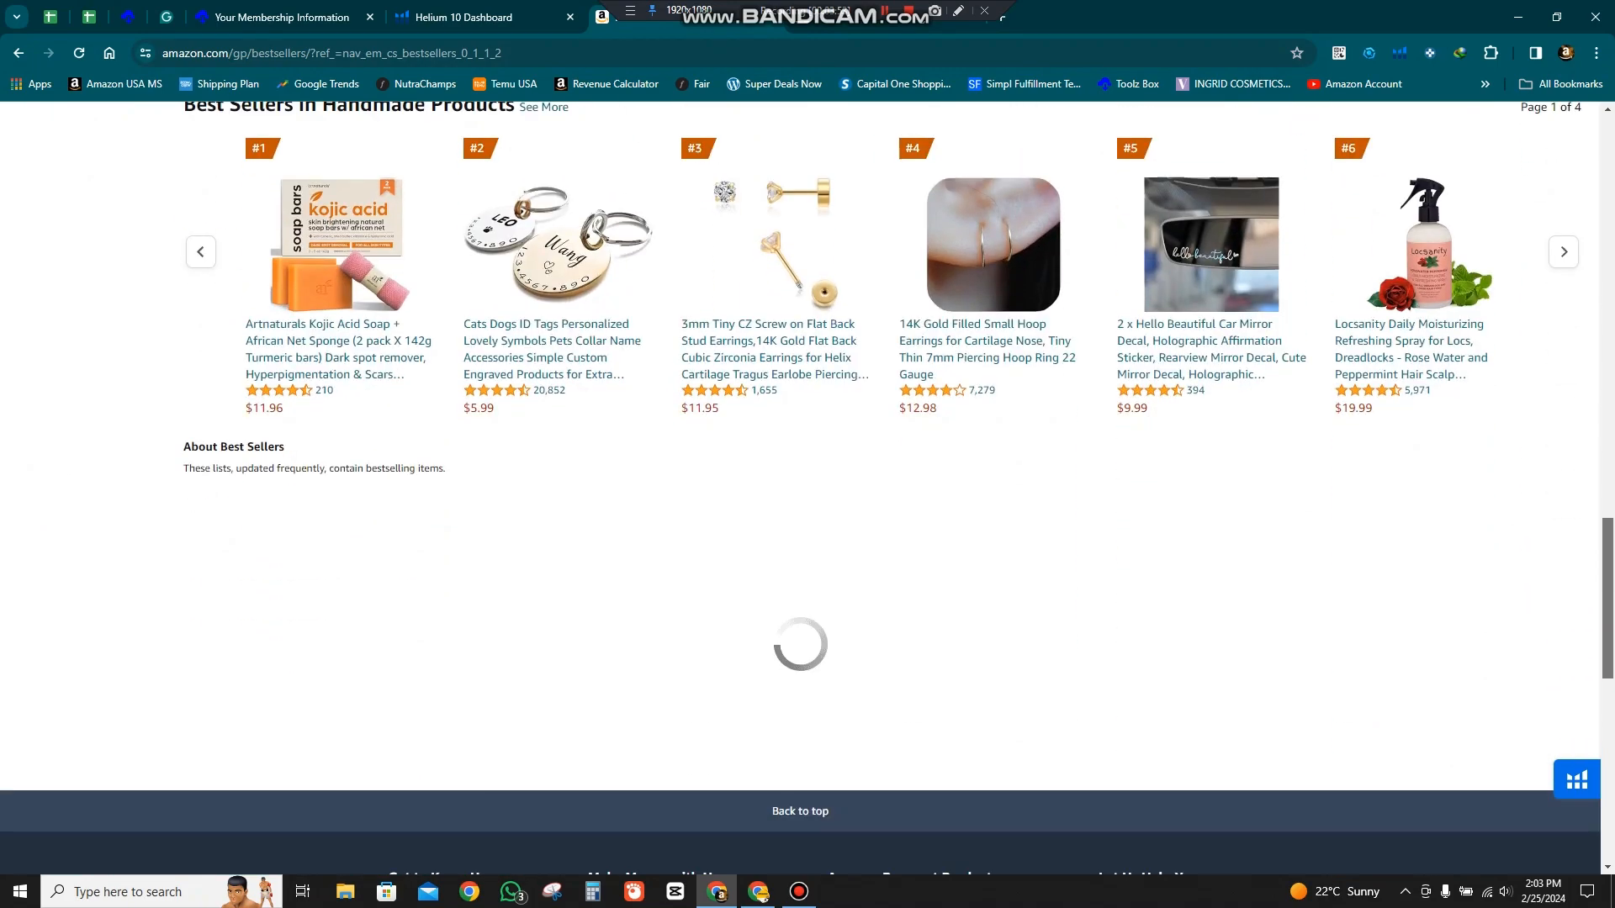
pyautogui.moveTo(1607, 598); pyautogui.dragTo(1607, 189)
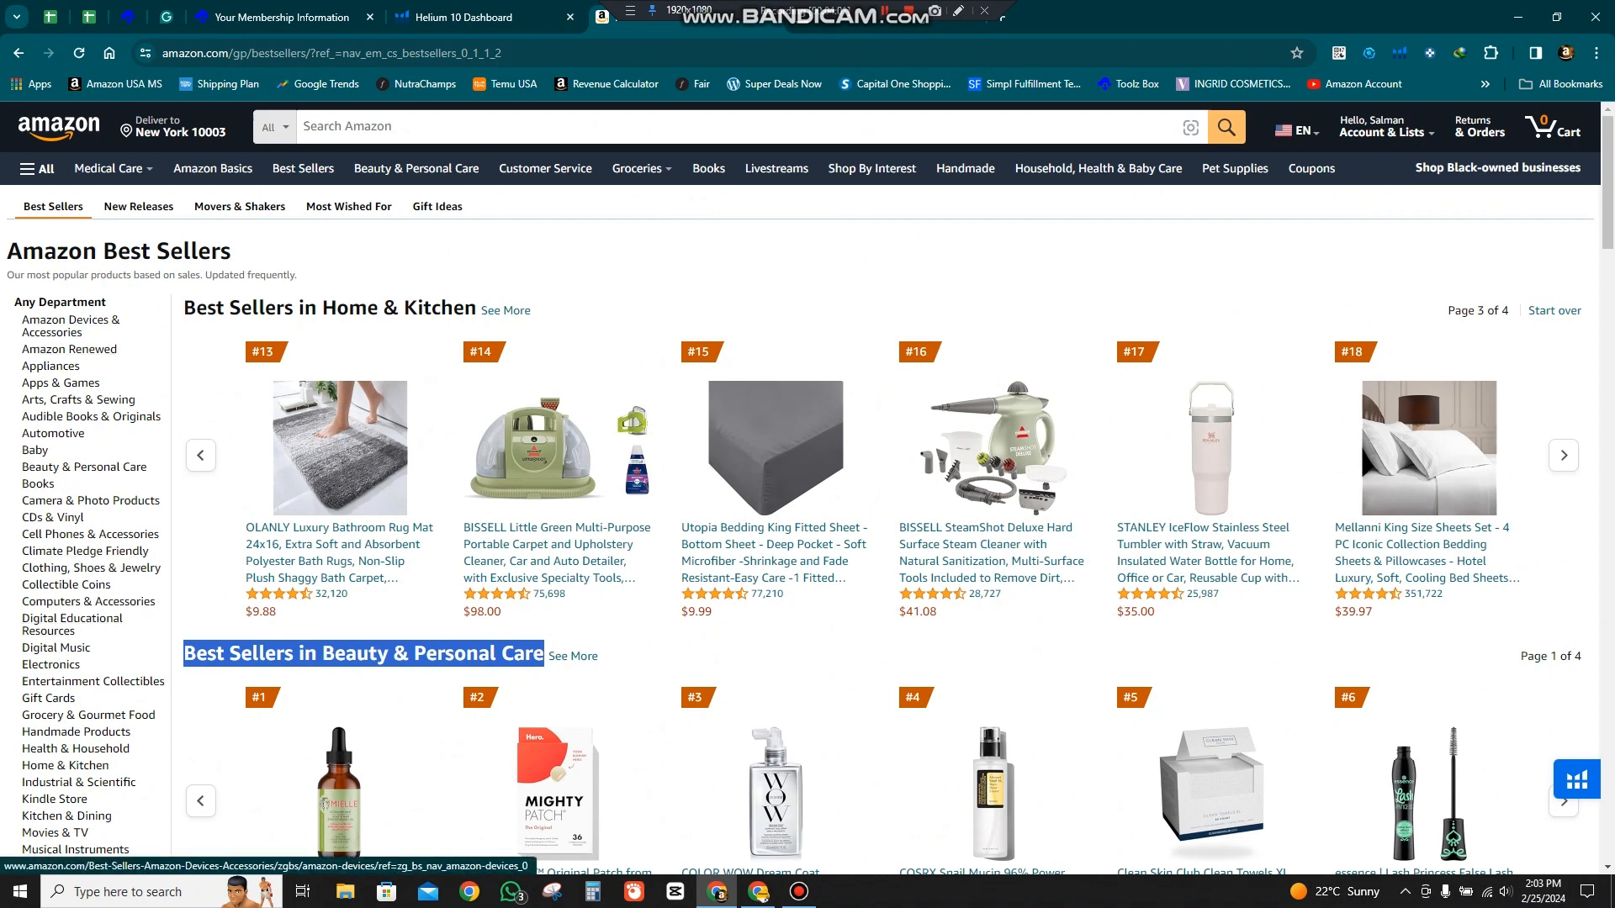
pyautogui.moveTo(14, 302); pyautogui.dragTo(106, 302)
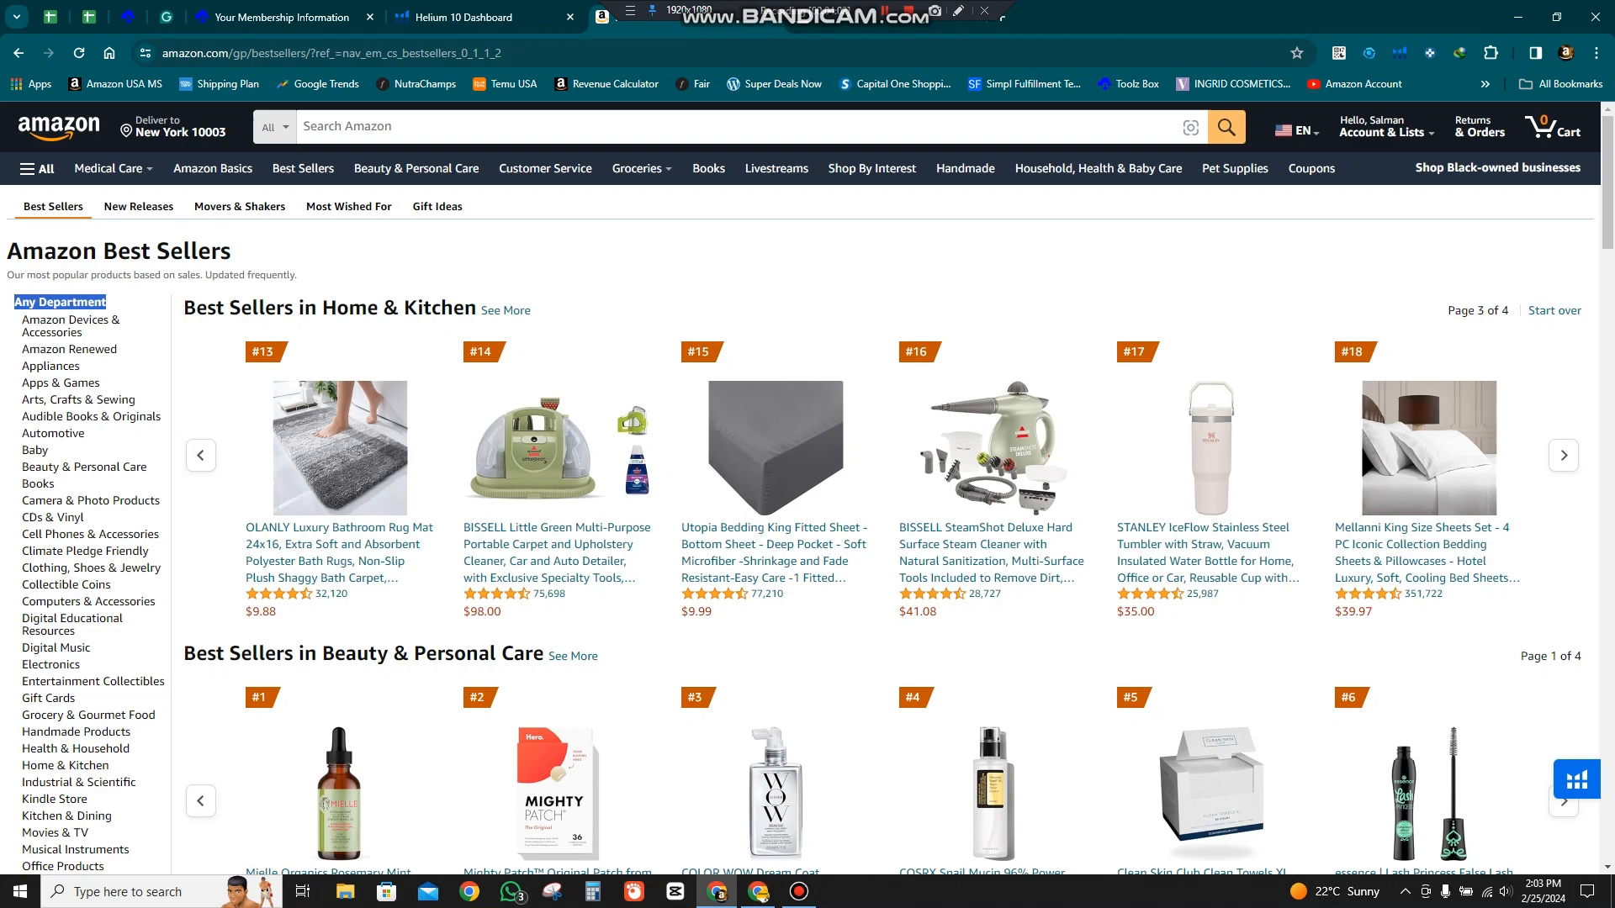
# - Open the New Releases page from the Trending categories and look through its product lists by category
pyautogui.click(36, 168)
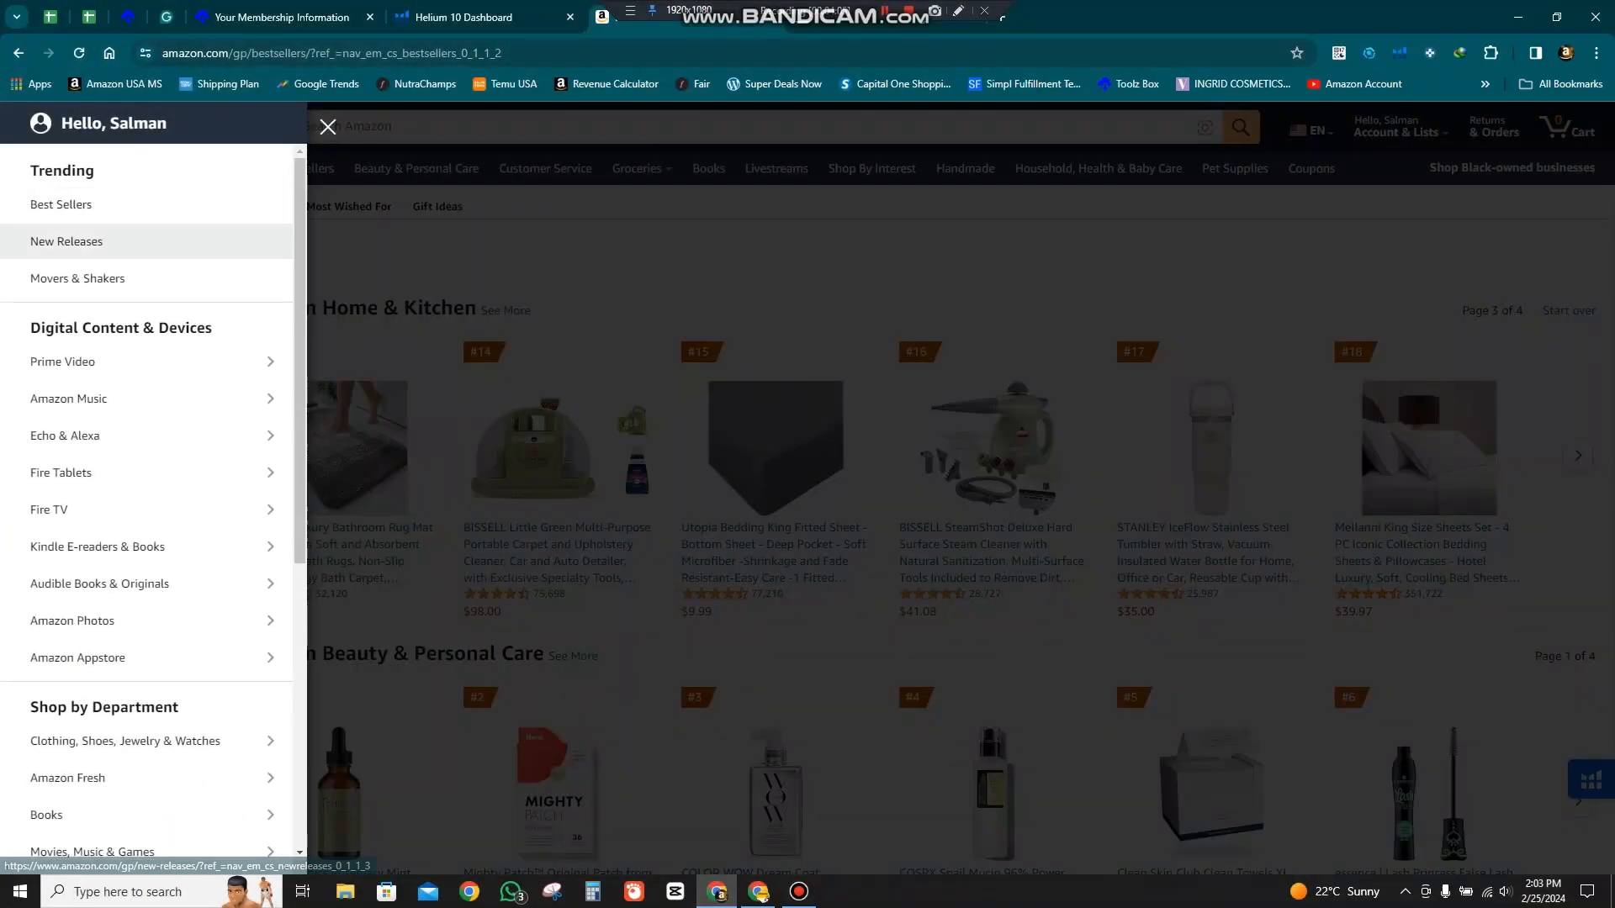
pyautogui.click(67, 241)
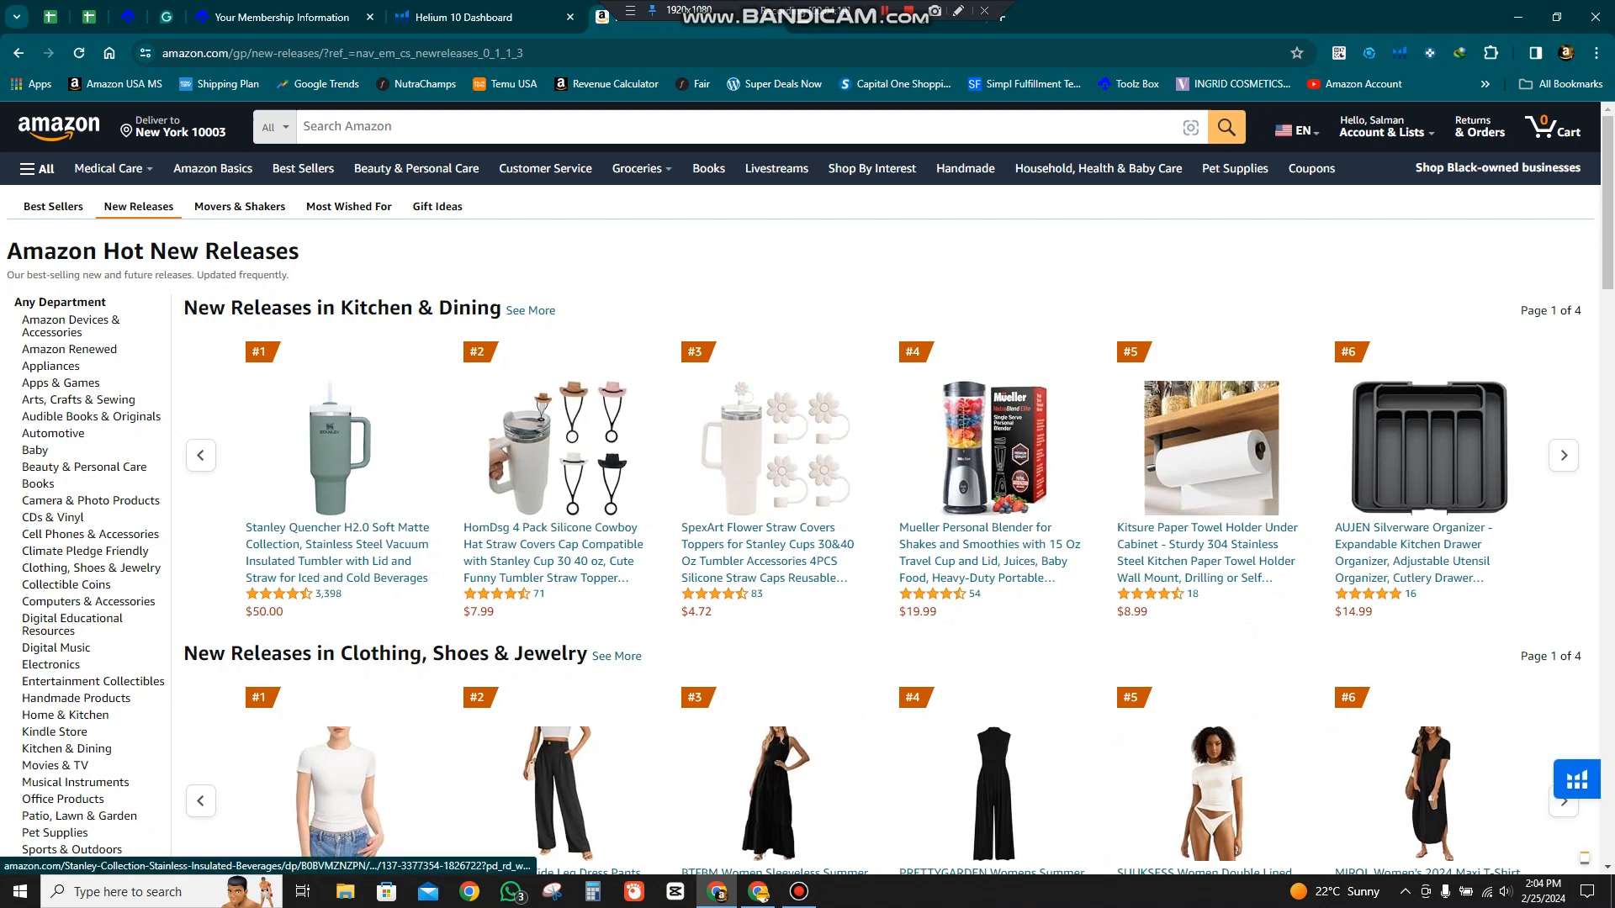
pyautogui.scroll(-9, 807, 488)
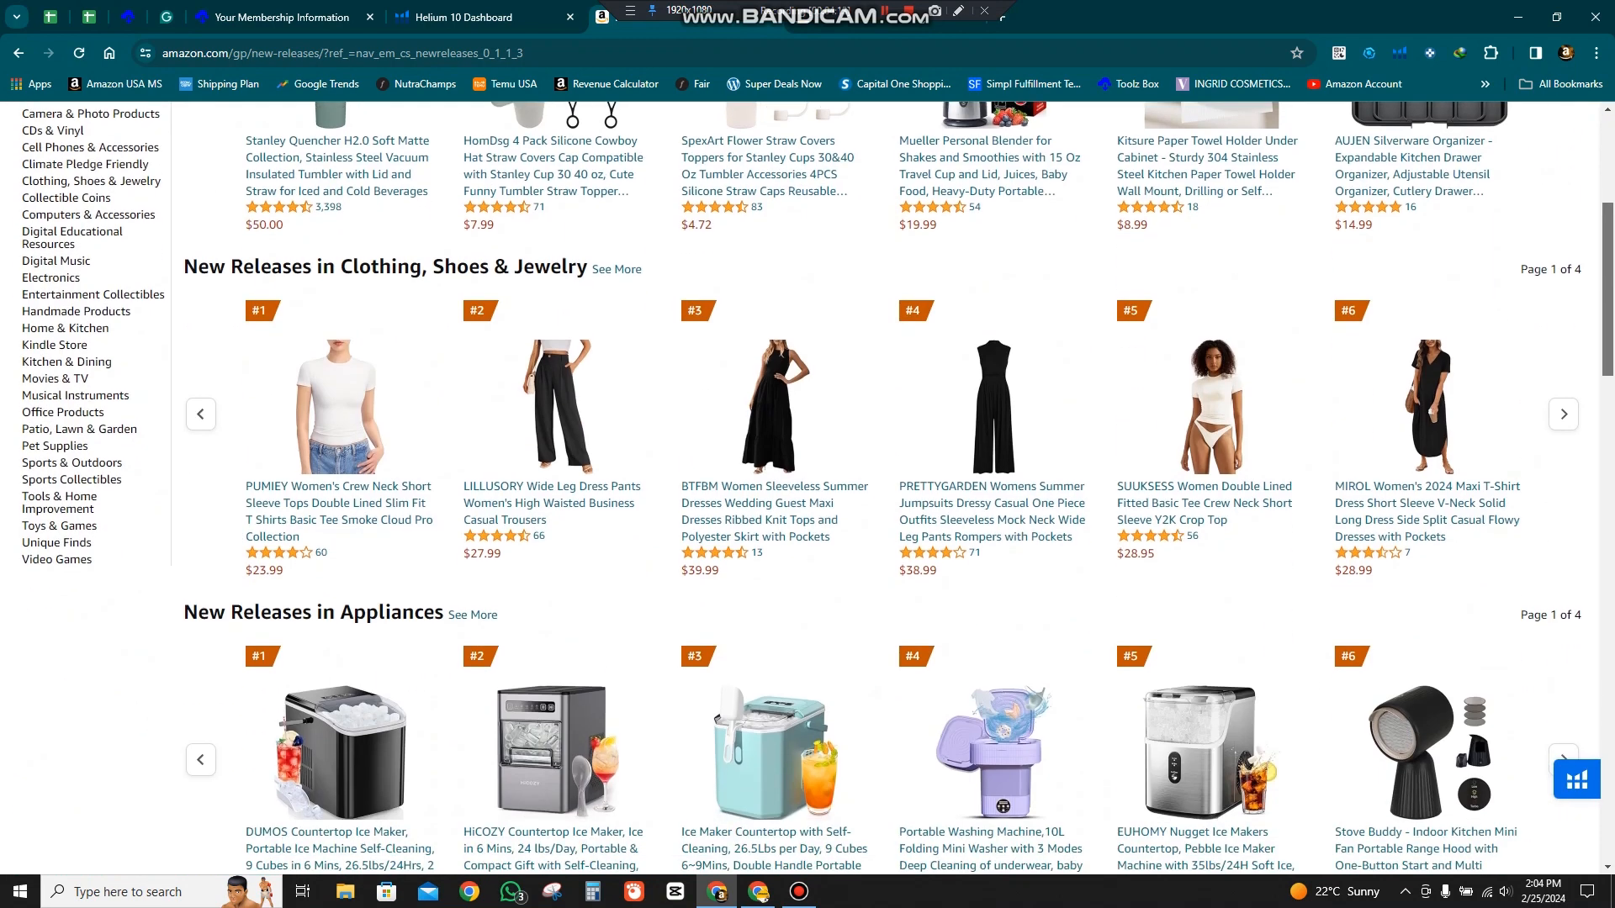
pyautogui.scroll(-5, 807, 488)
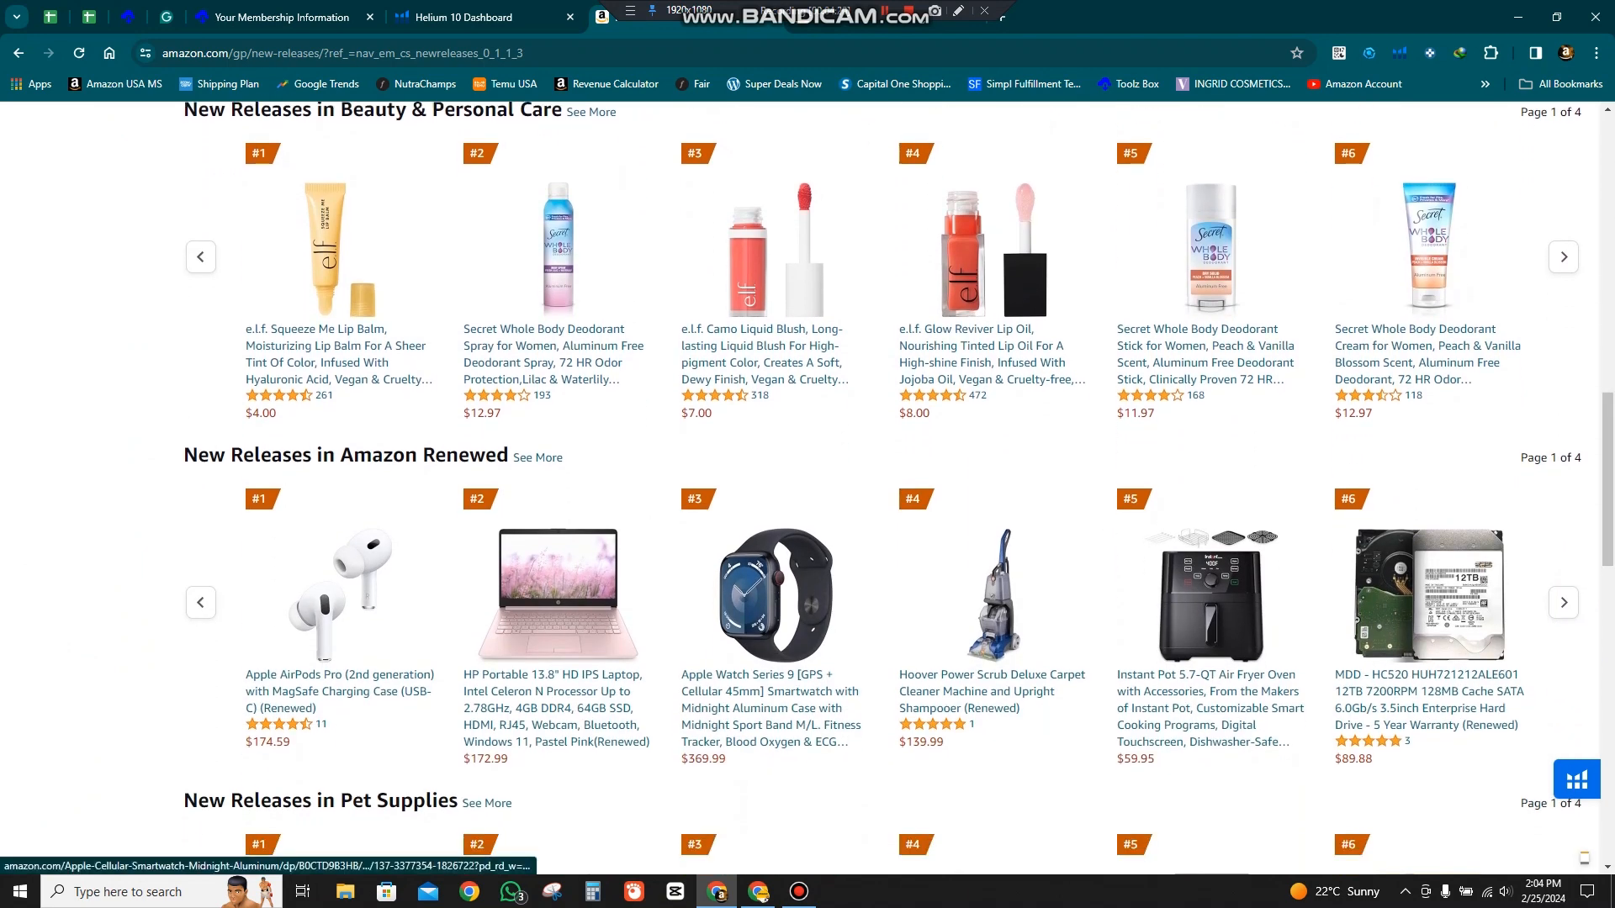
pyautogui.scroll(-3, 807, 488)
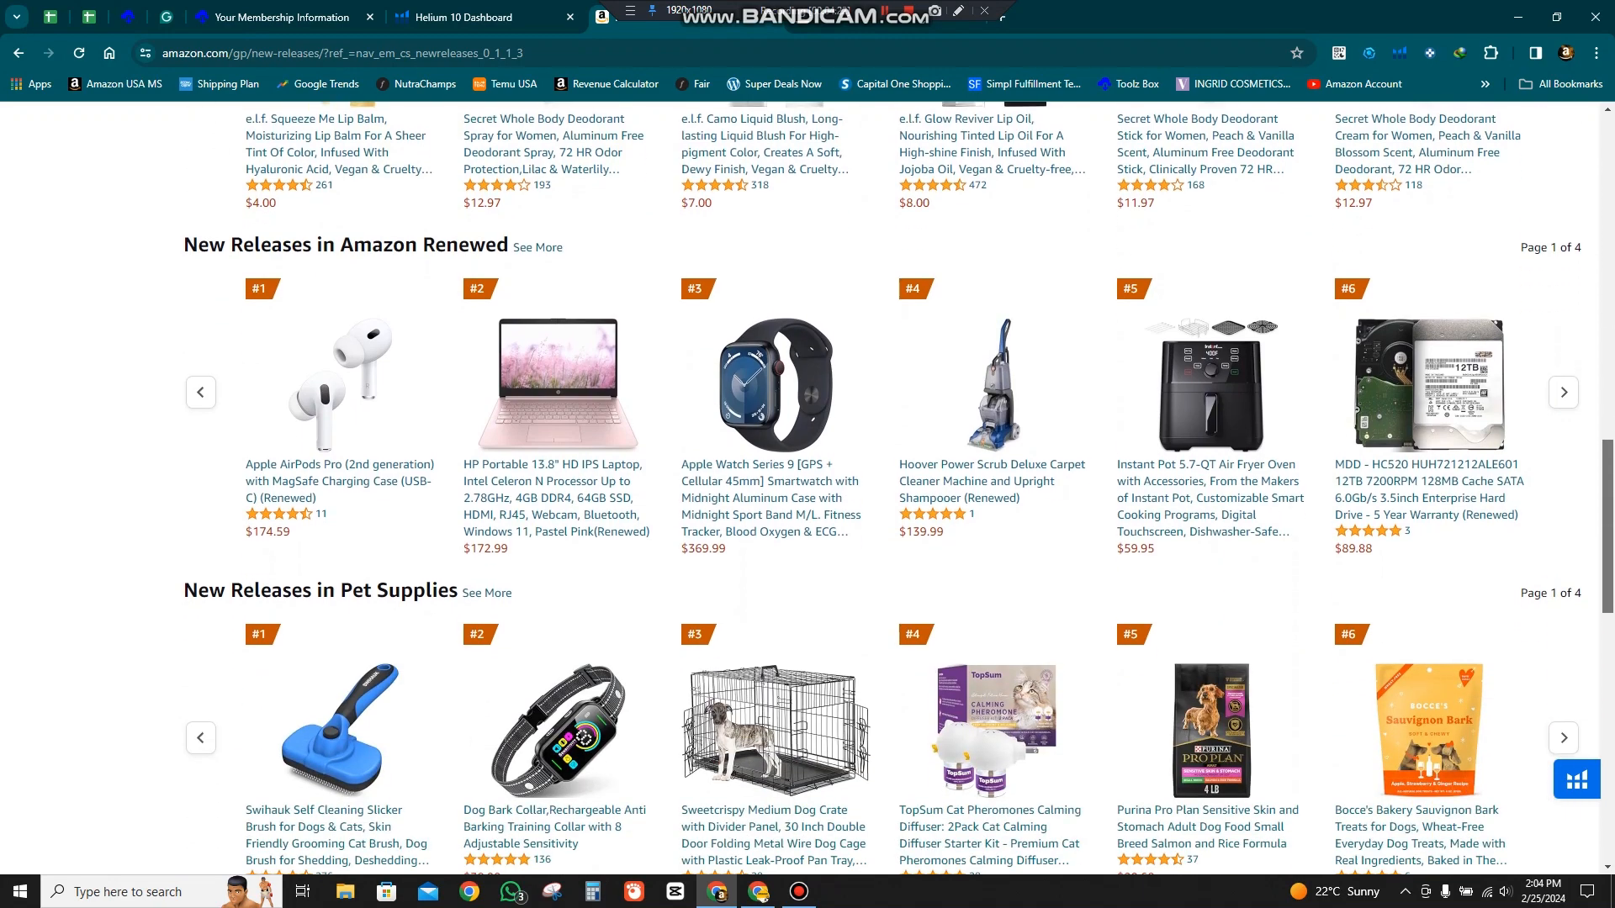
pyautogui.scroll(-5, 807, 488)
pyautogui.scroll(15, 807, 487)
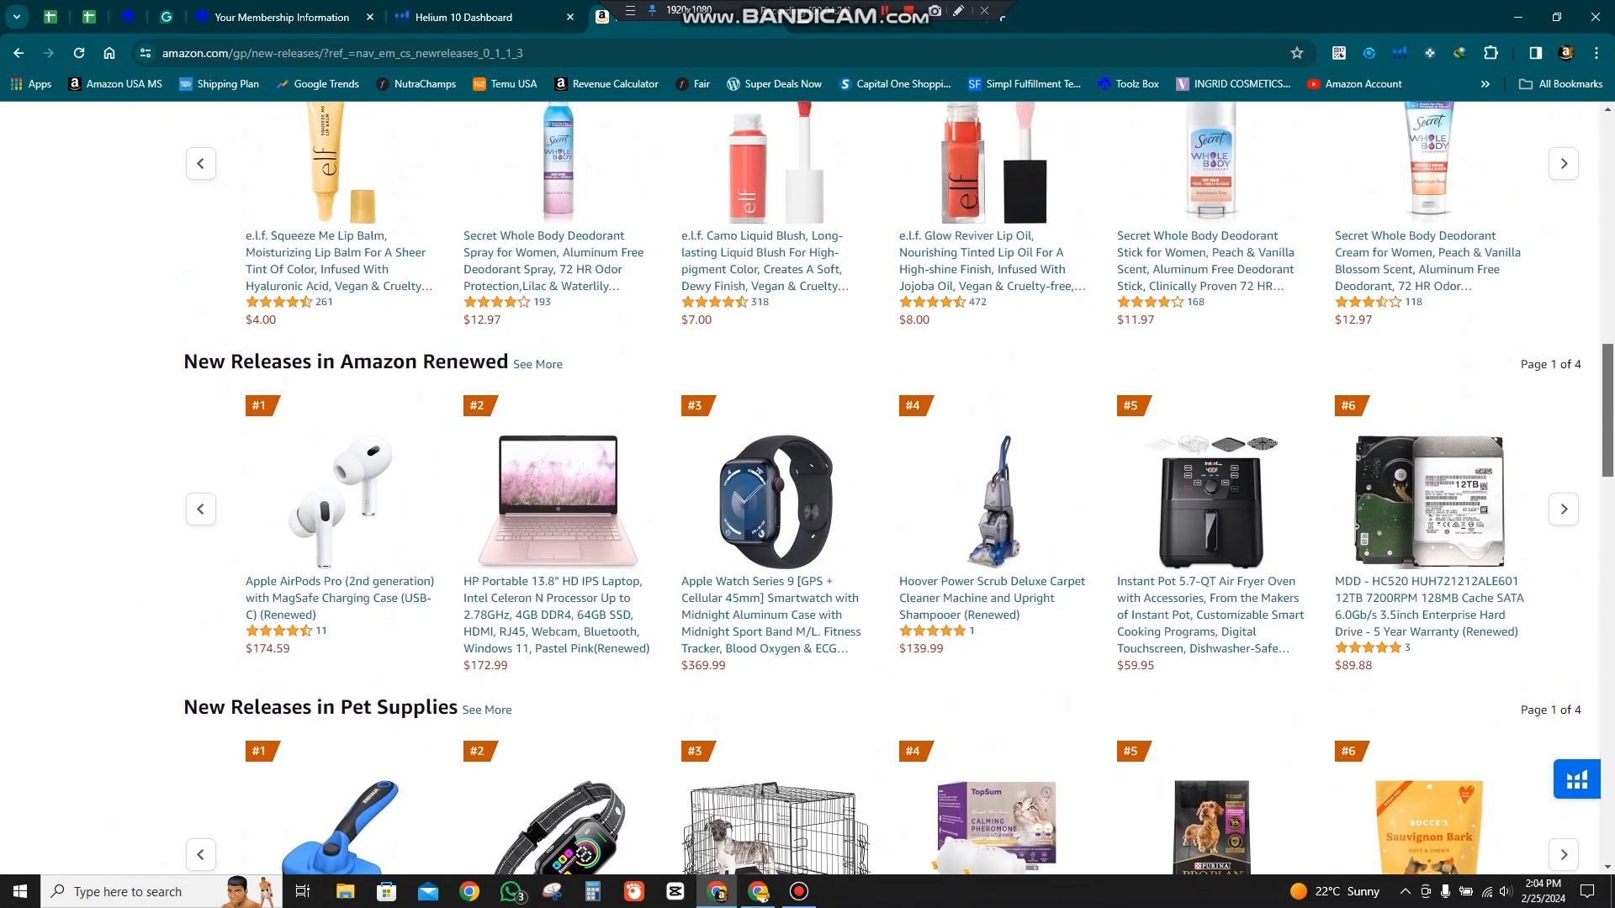
pyautogui.scroll(9, 807, 488)
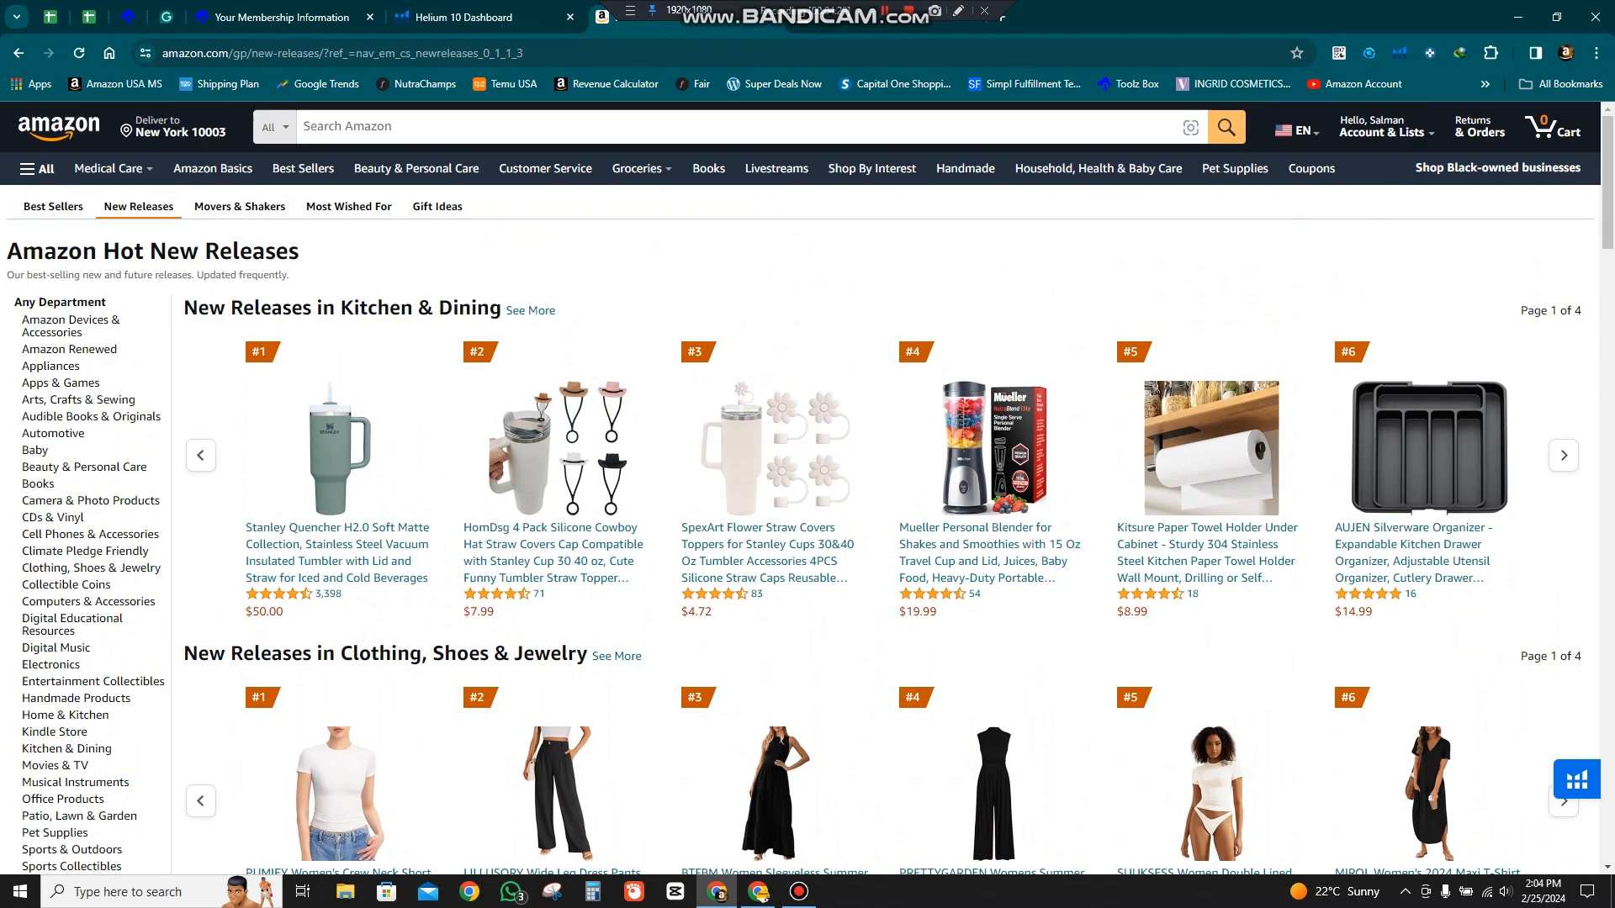
# - Open the Movers & Shakers page and look through its product lists, from Electronics to Handmade Products and beyond
pyautogui.click(37, 168)
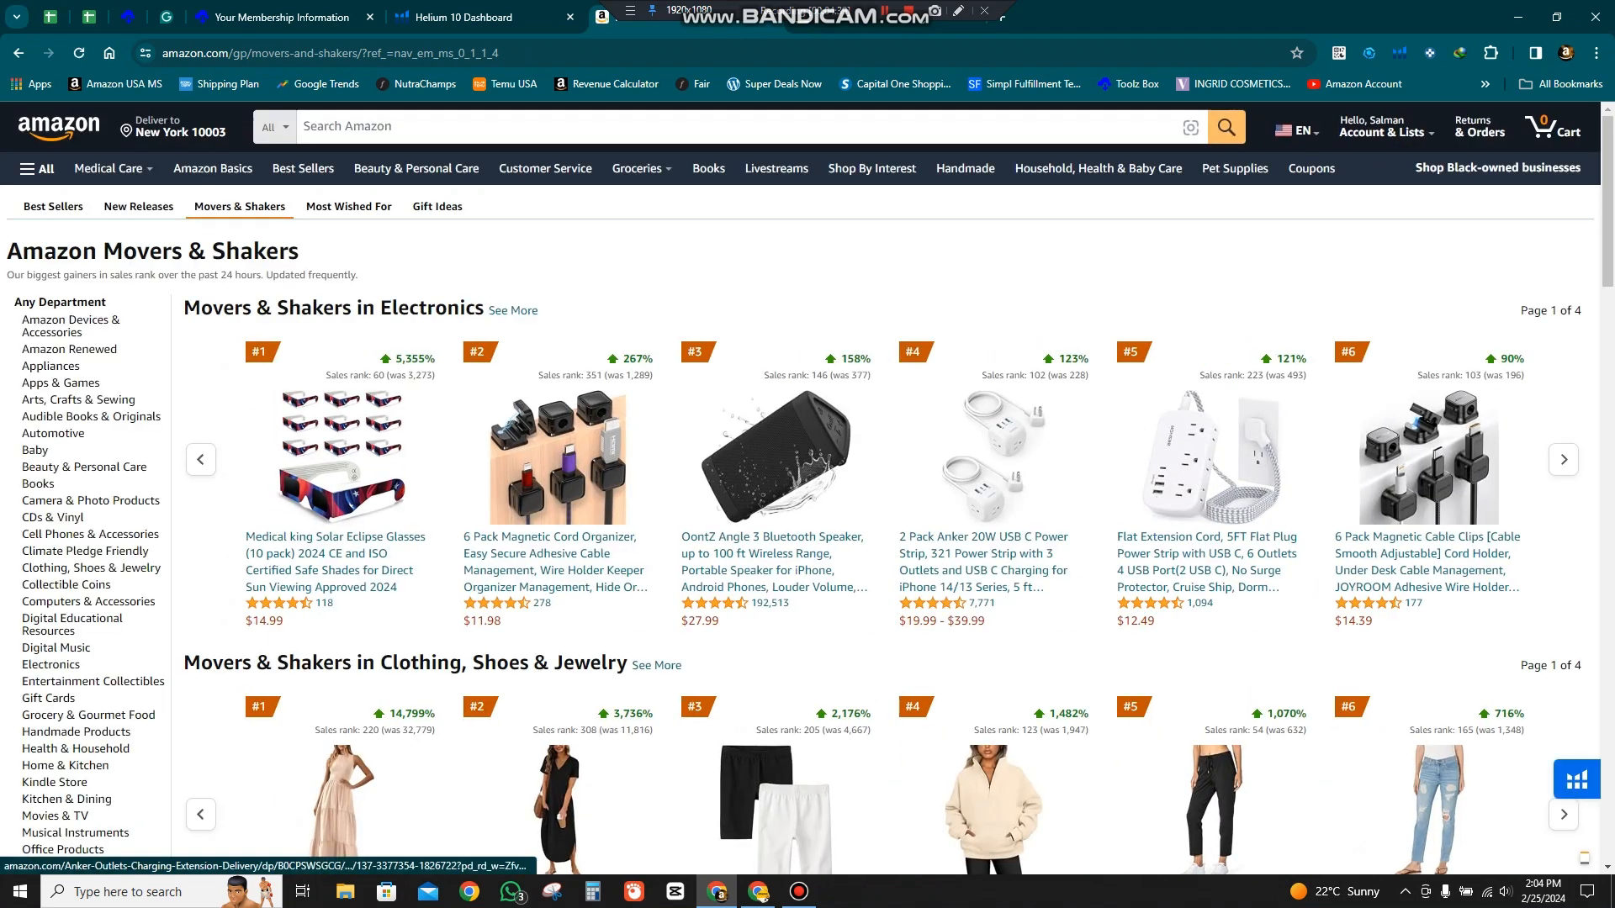
pyautogui.scroll(-2, 807, 488)
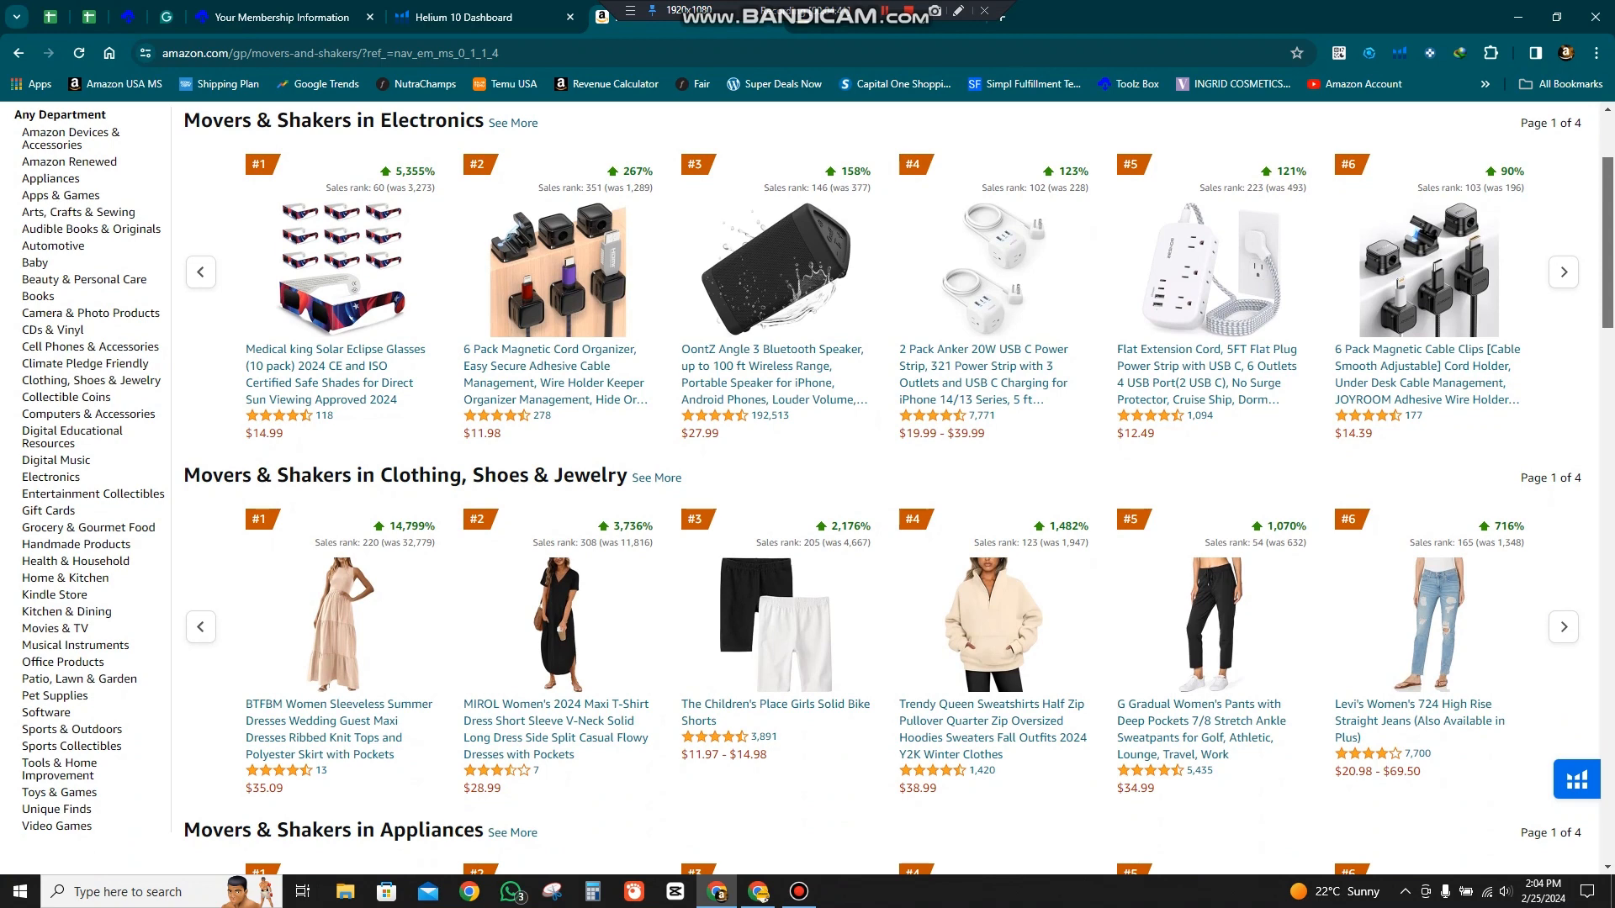
pyautogui.scroll(2, 808, 488)
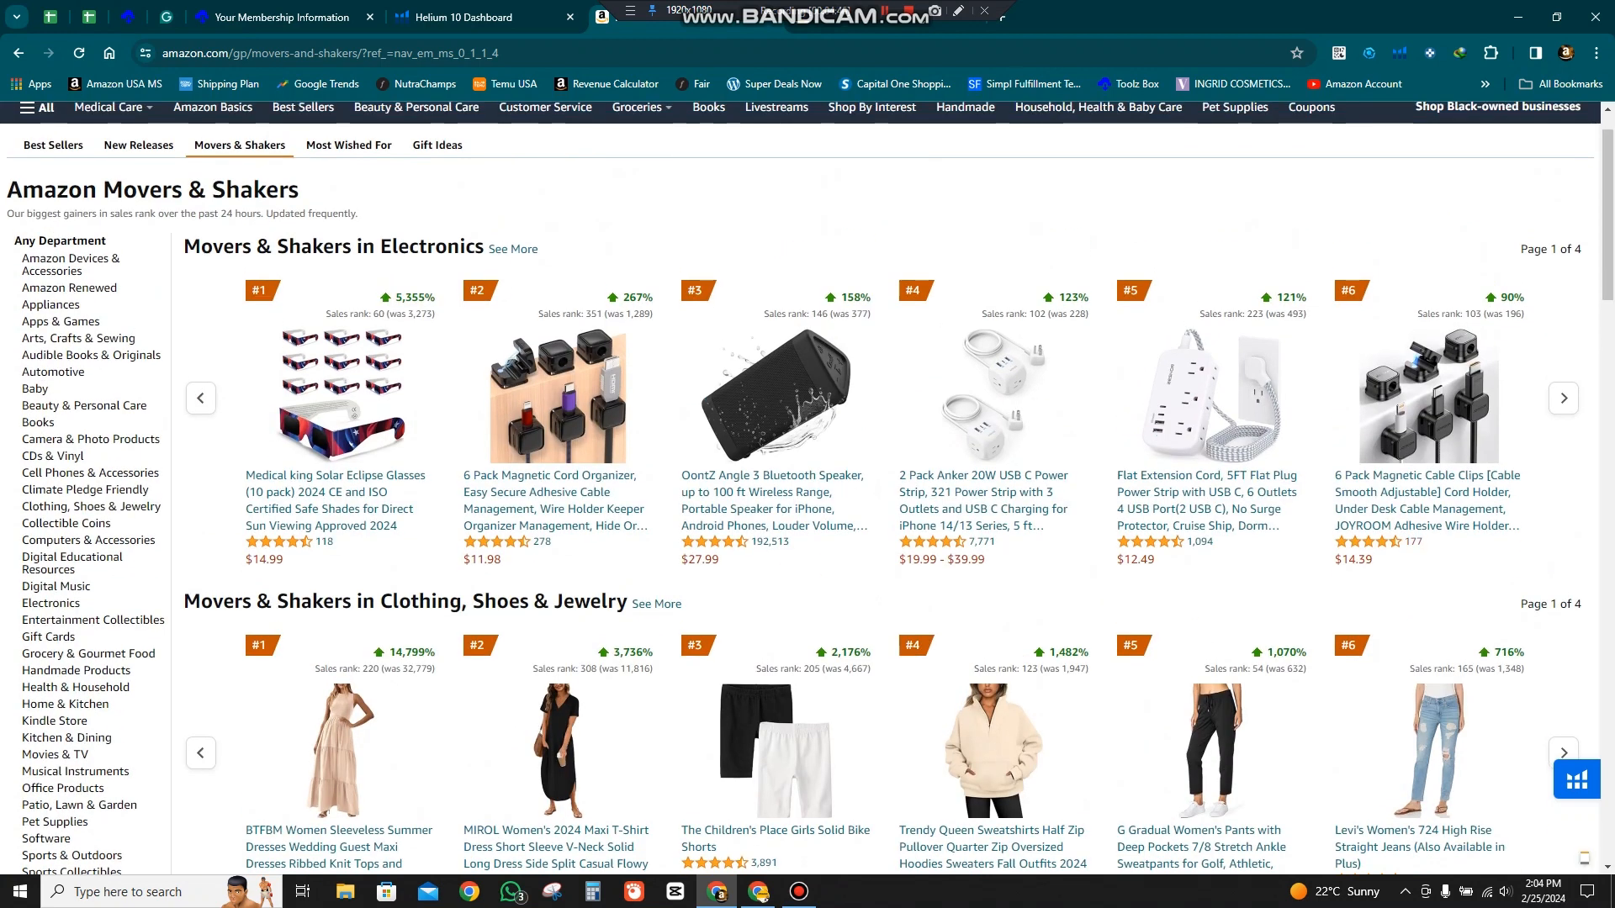
pyautogui.scroll(-8, 807, 487)
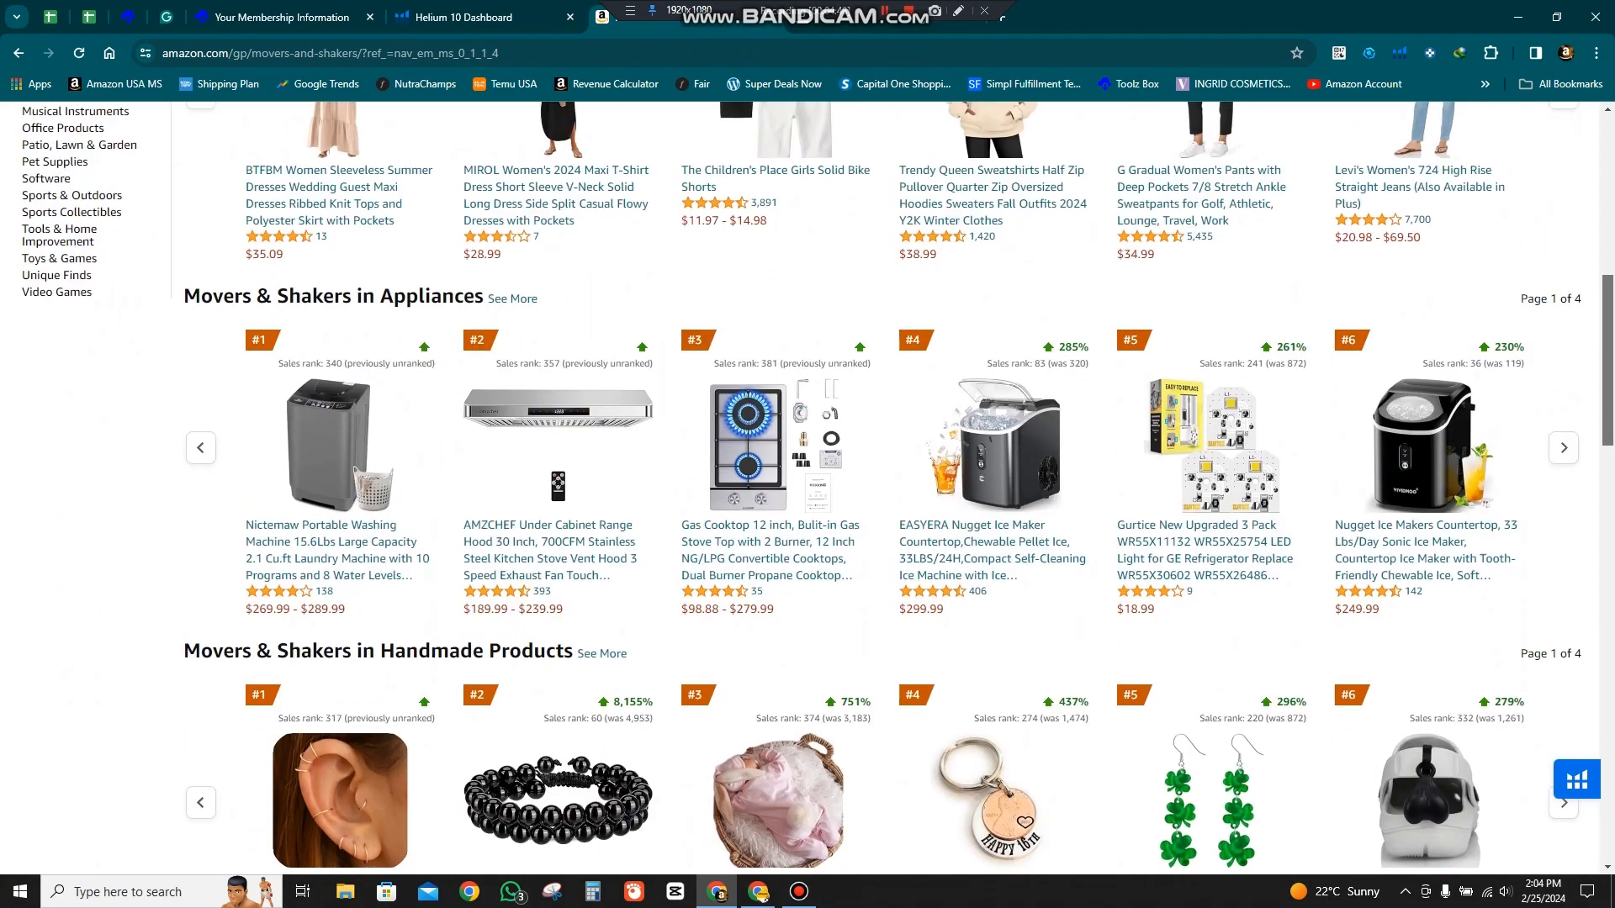
pyautogui.scroll(-4, 807, 487)
pyautogui.scroll(13, 808, 488)
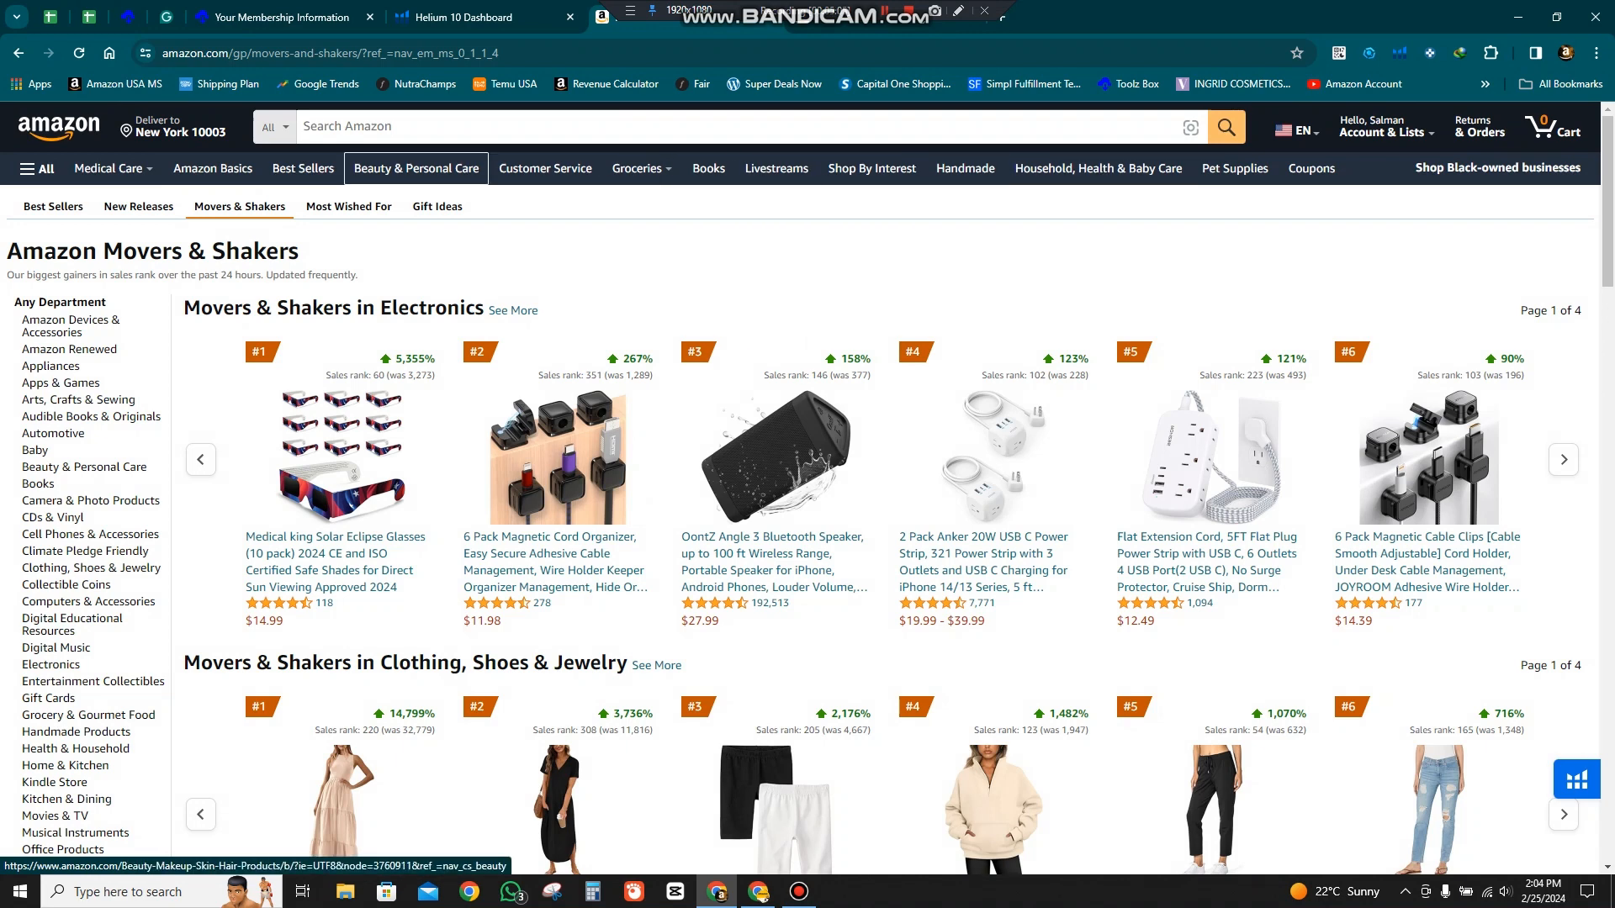
# - Look up long-tail keyword suggestions for "Kitchen gad" and open the results for "kitchen gadgets clearance"
pyautogui.click(417, 127)
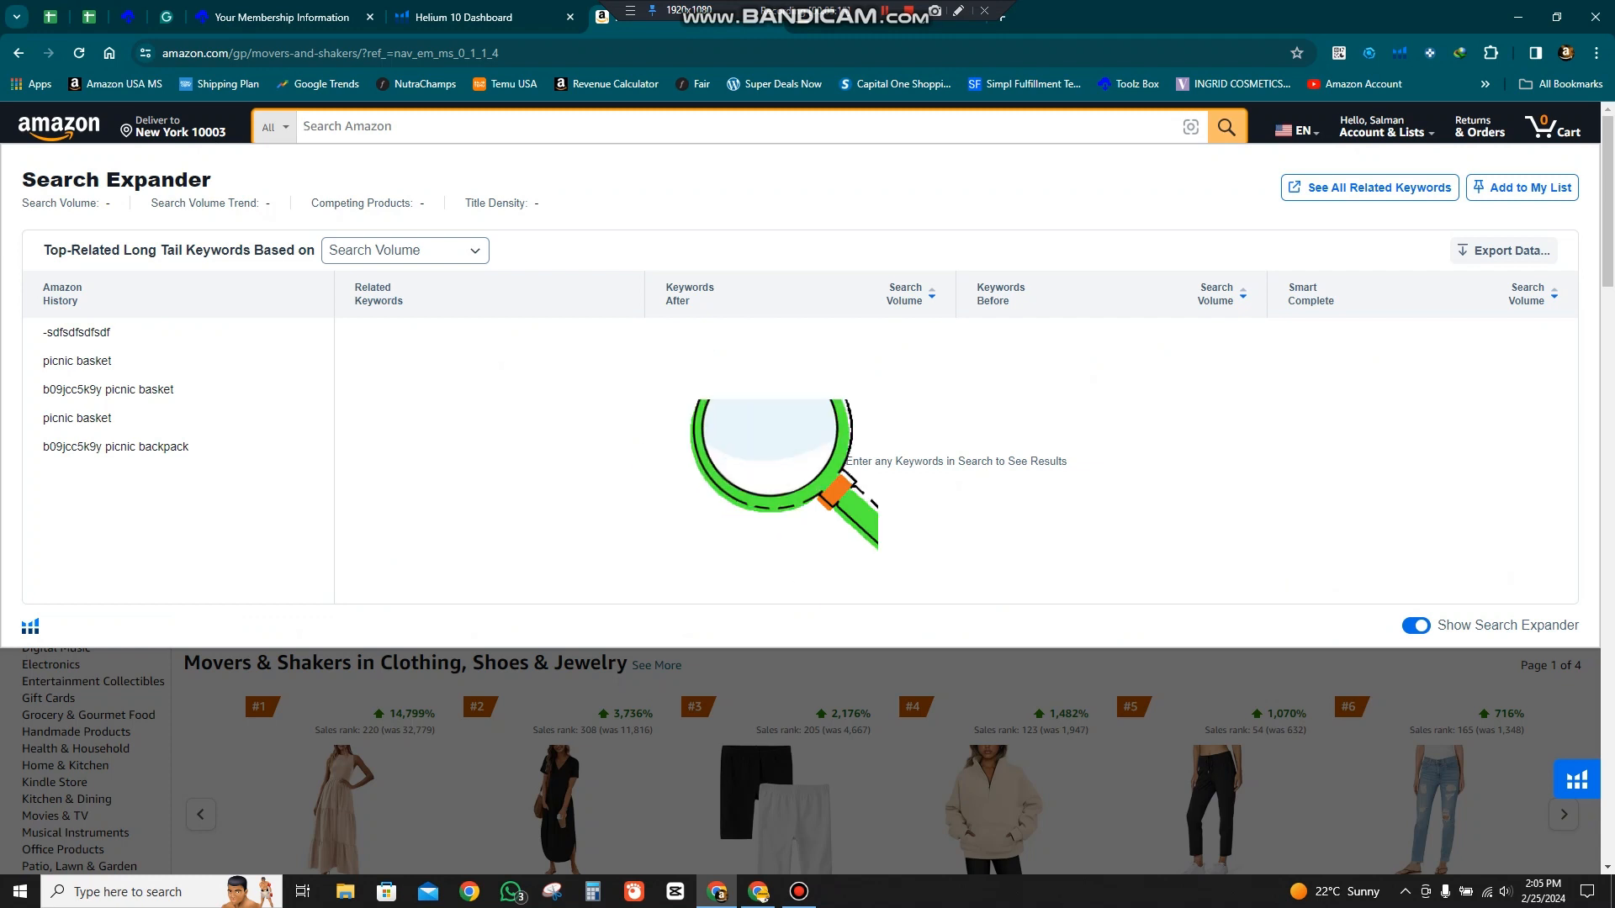
pyautogui.write('Kit')
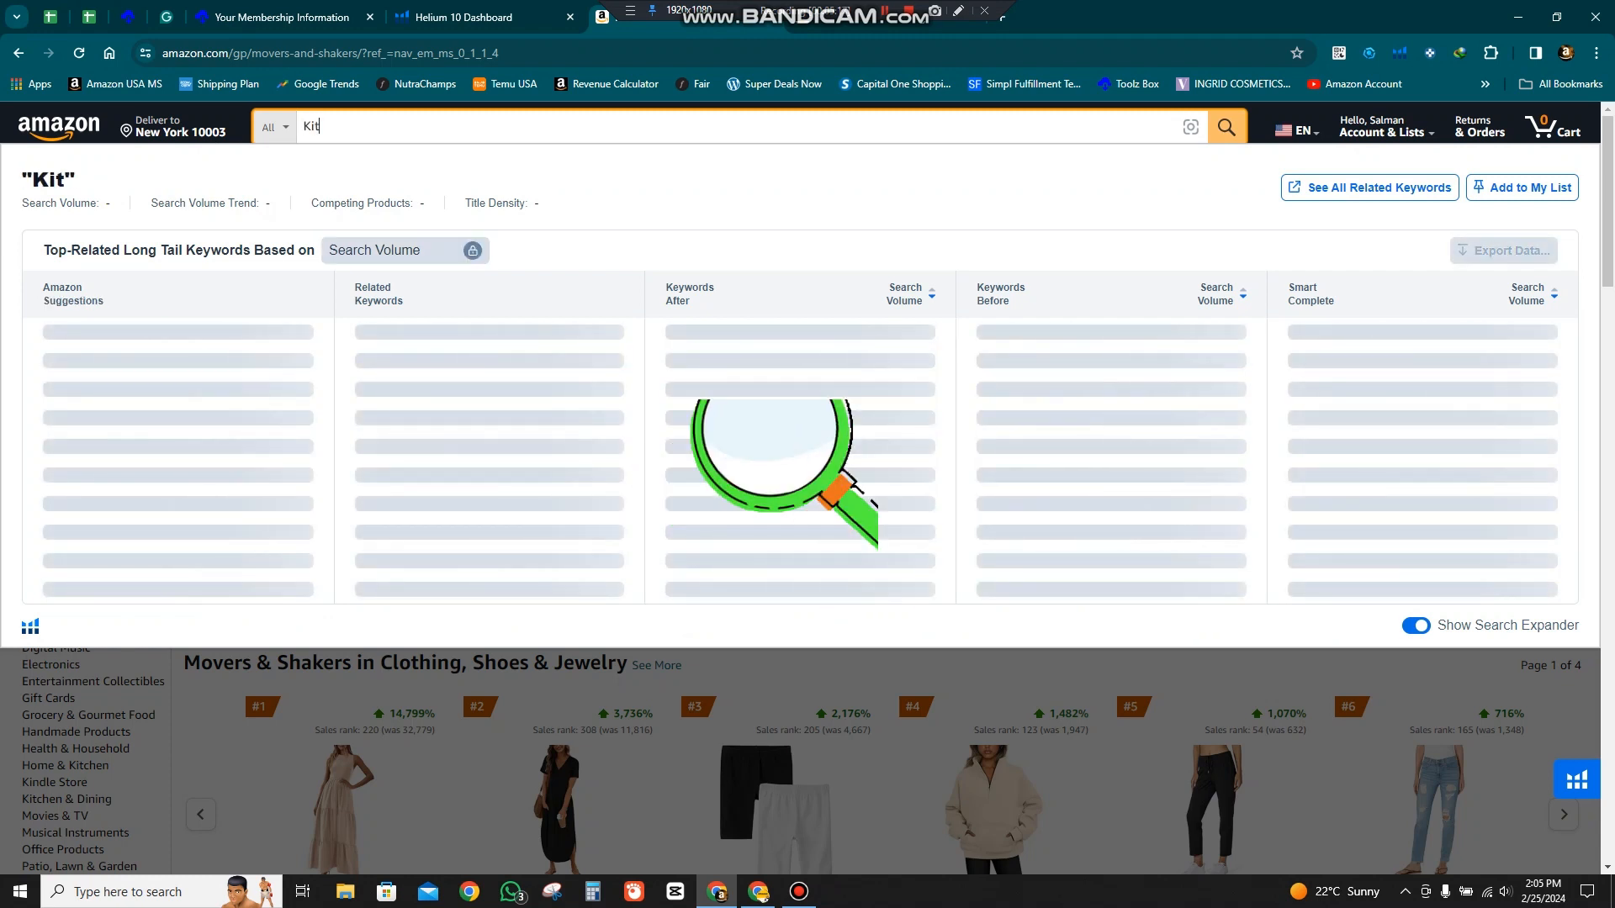
pyautogui.write('chen ga')
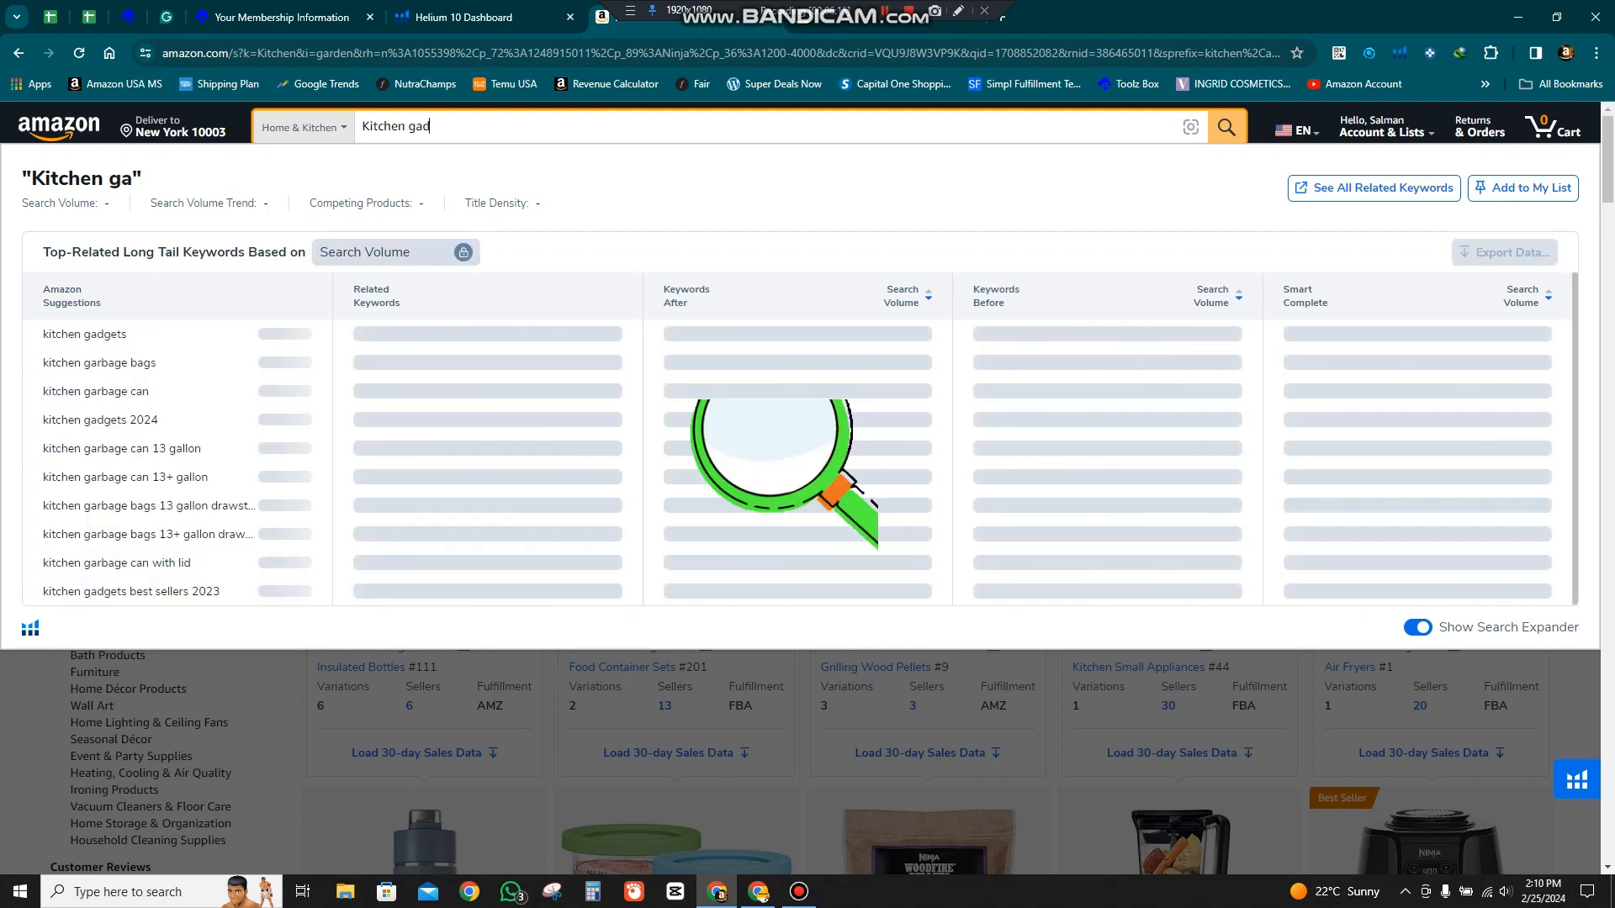
pyautogui.write('d')
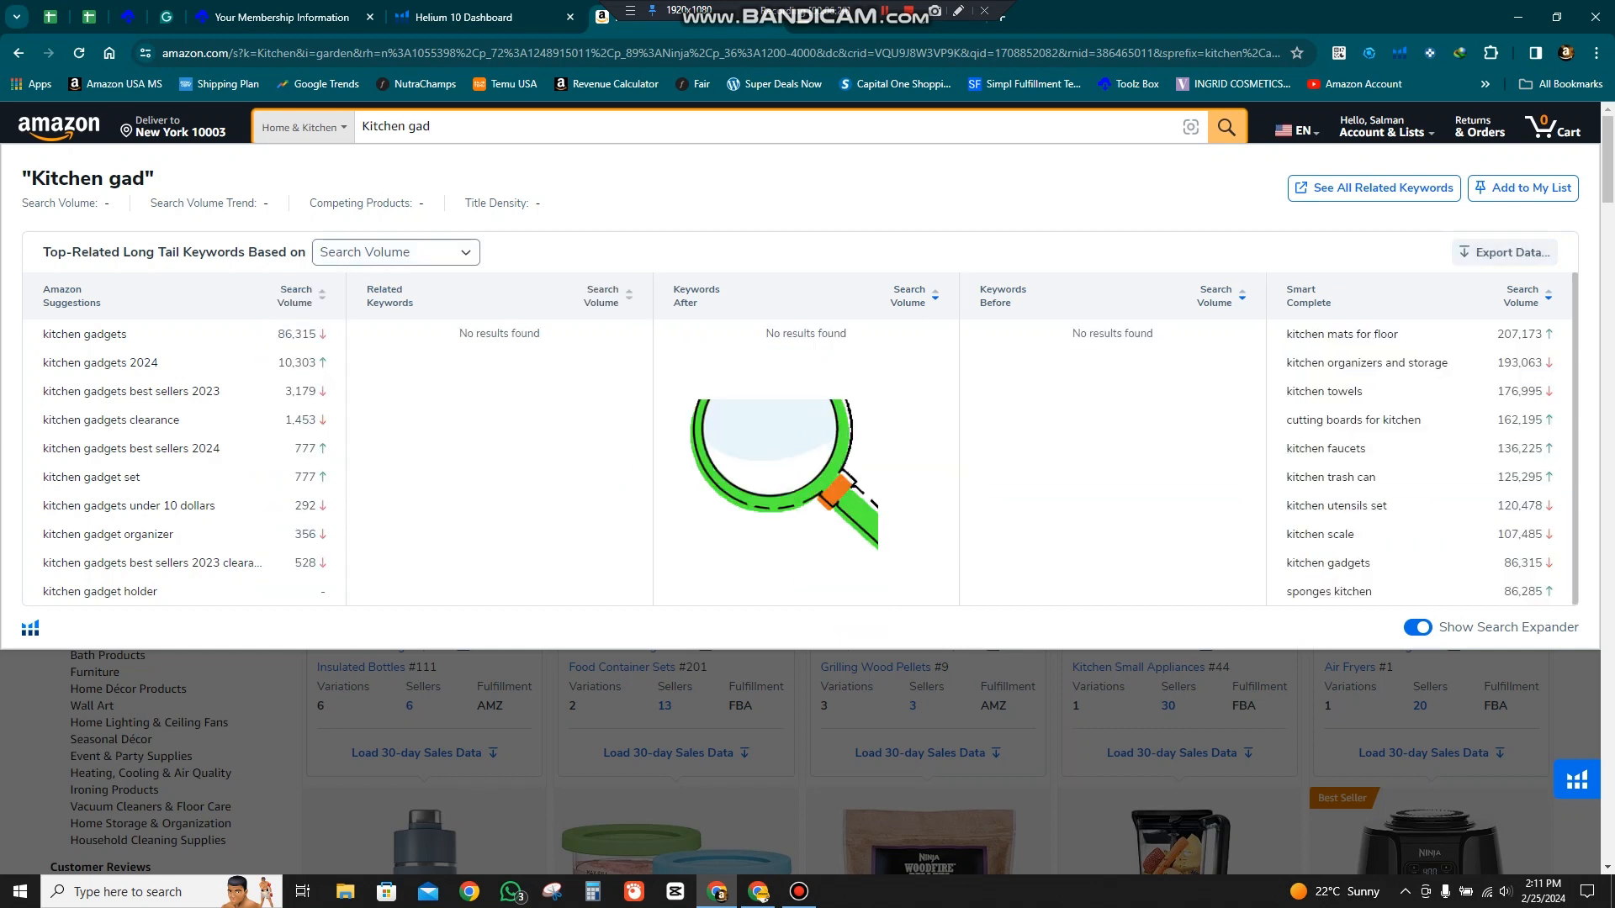
pyautogui.moveTo(85, 335)
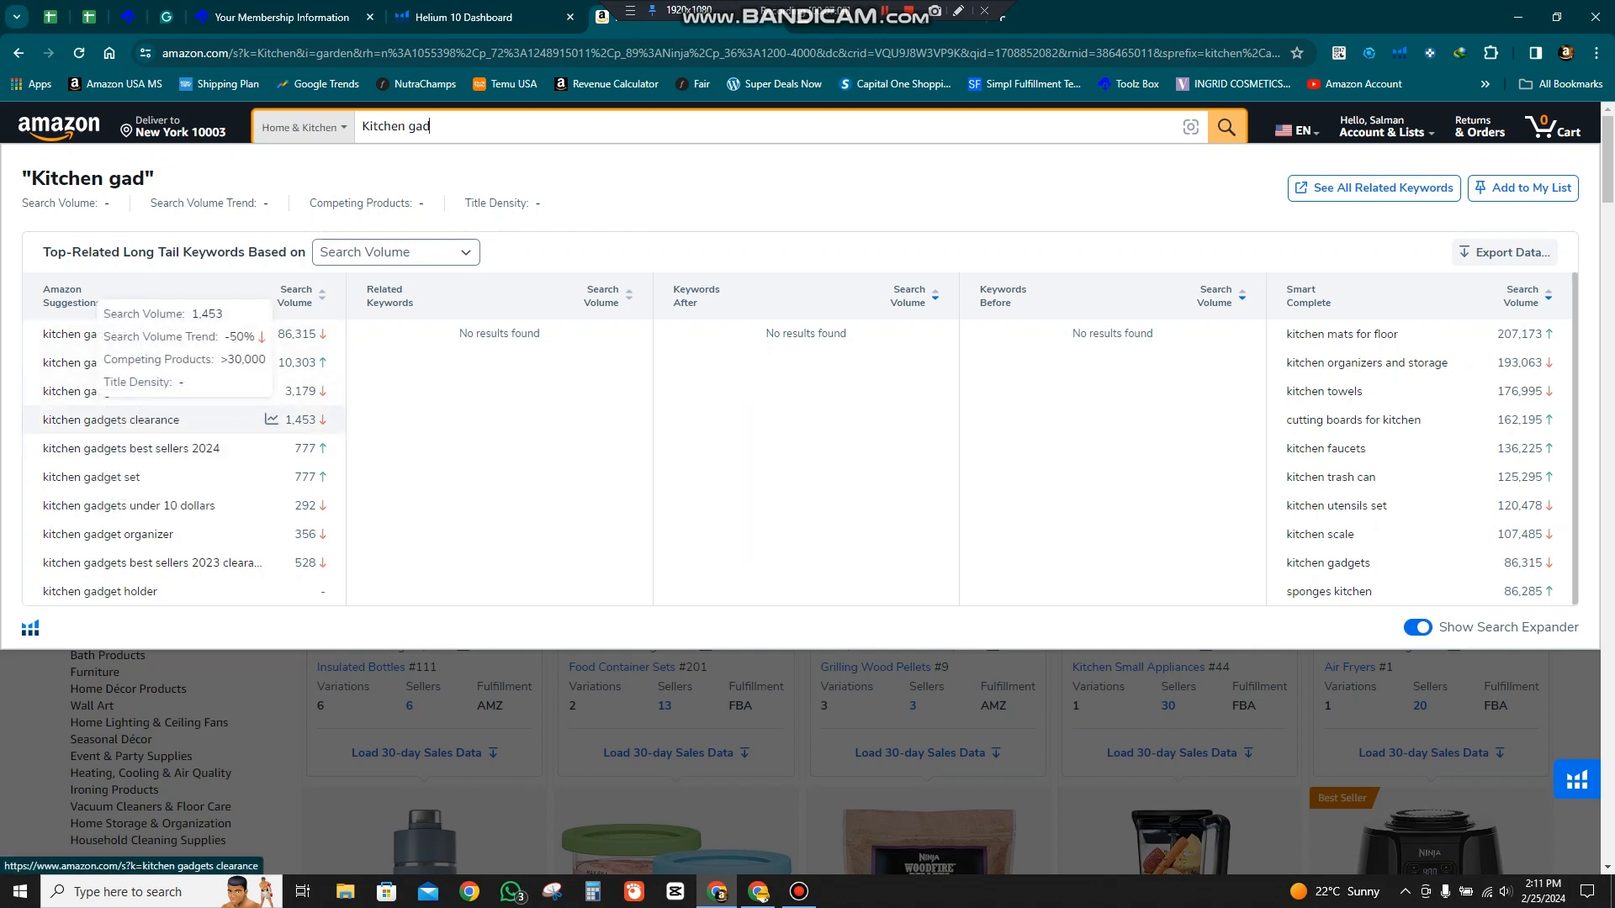
pyautogui.click(111, 420)
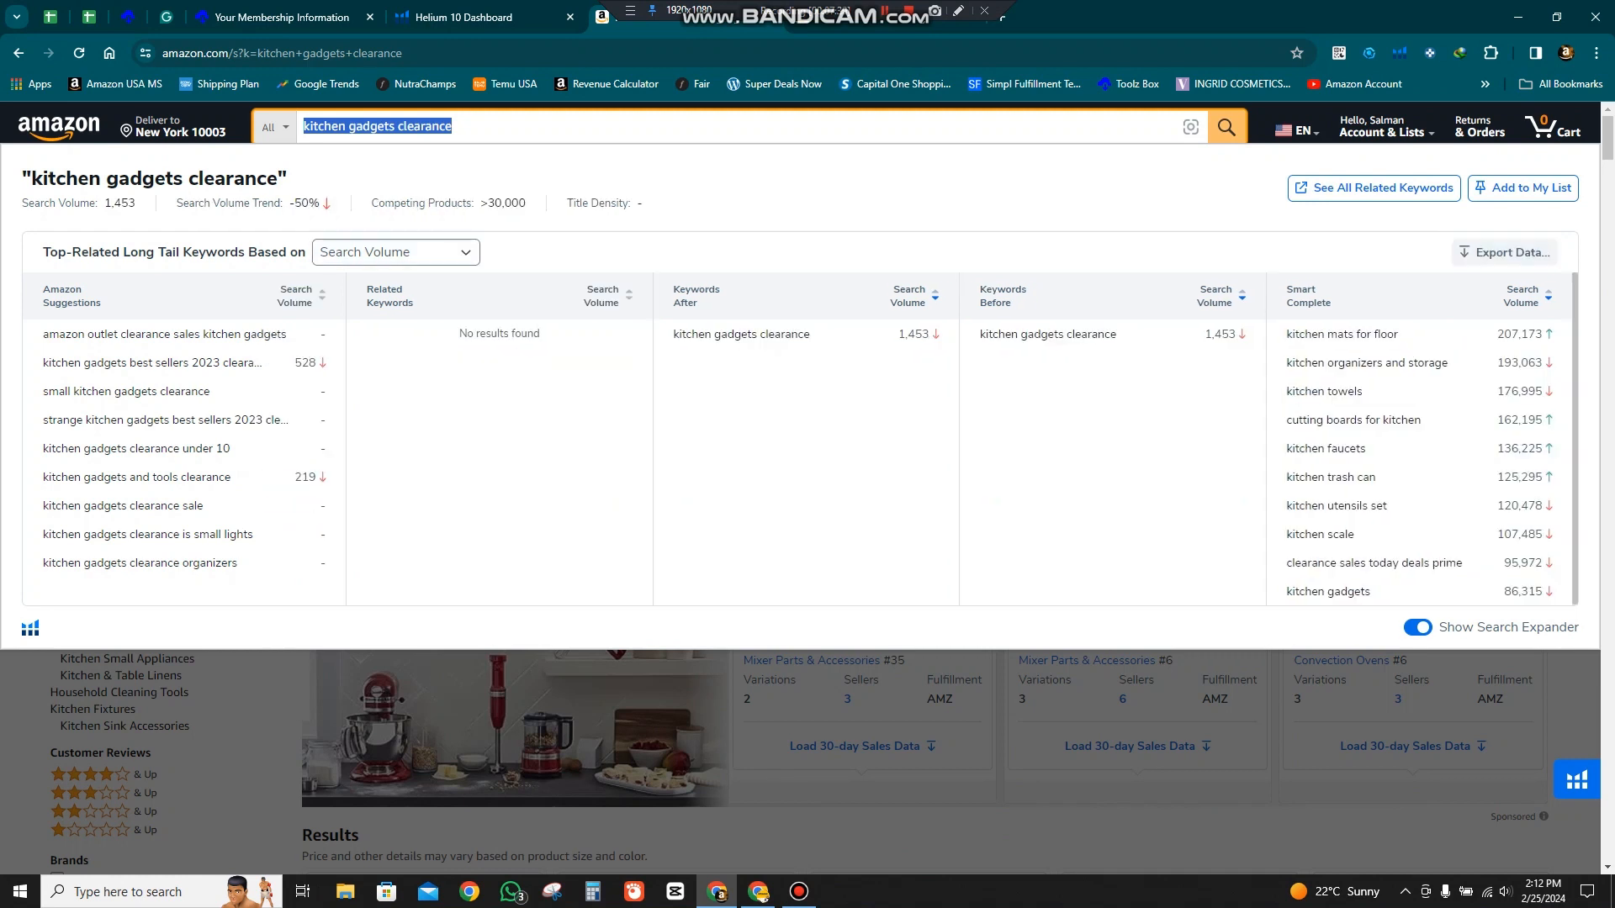
# - Replace the search term with the random text "- fsdfsdfsdfsfgd" and run the search
pyautogui.write('-')
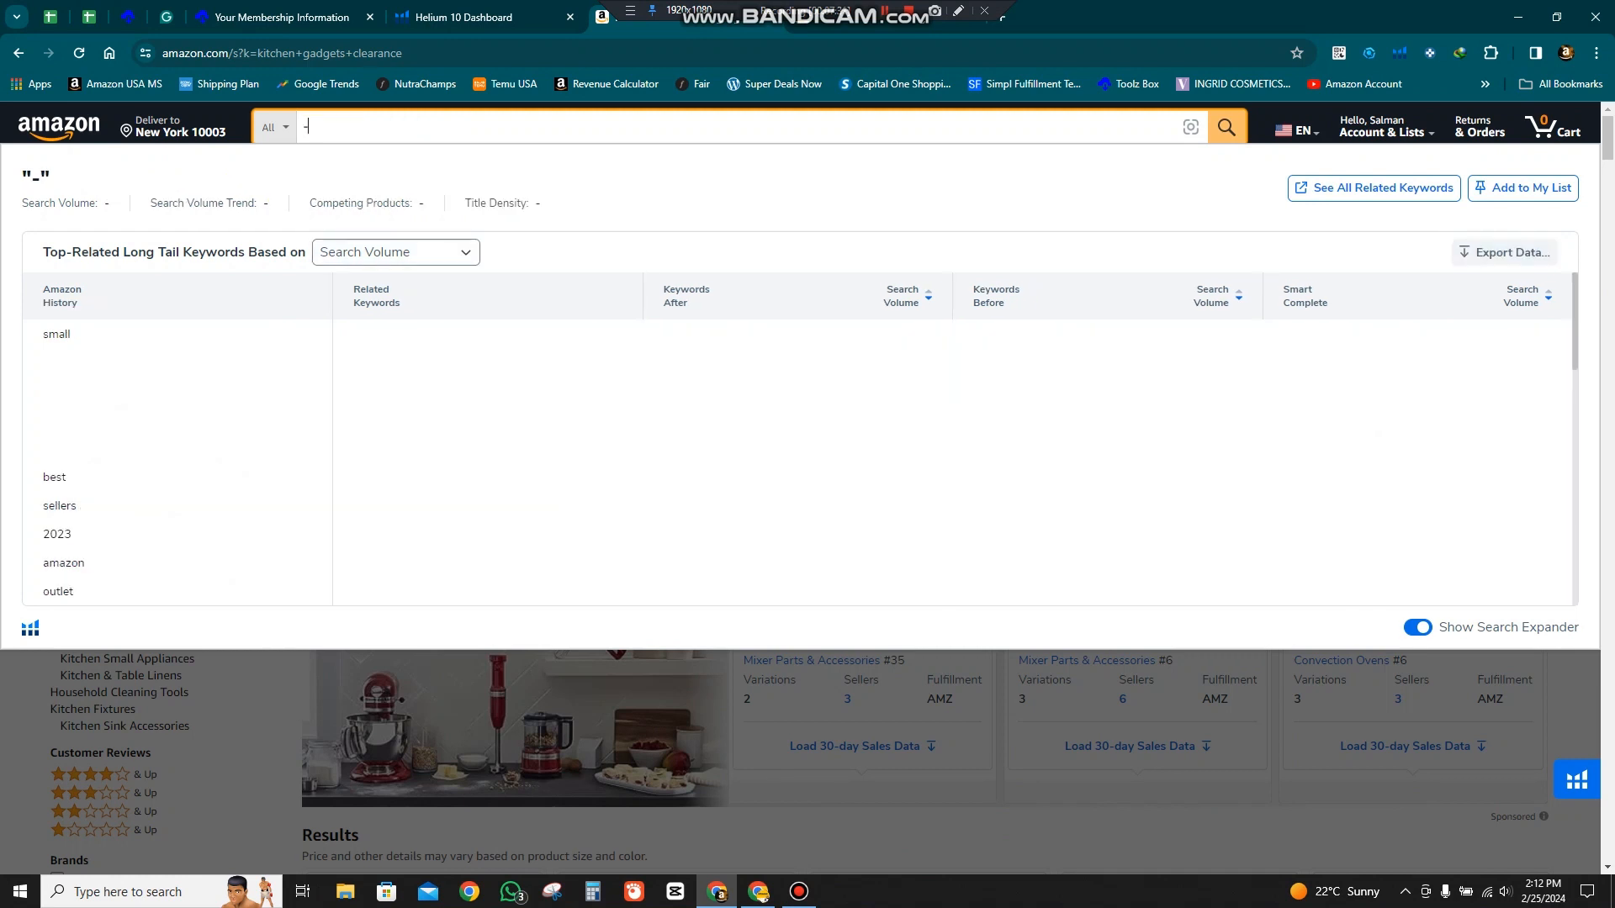
pyautogui.write(' fsdfsdfsdfsfgd')
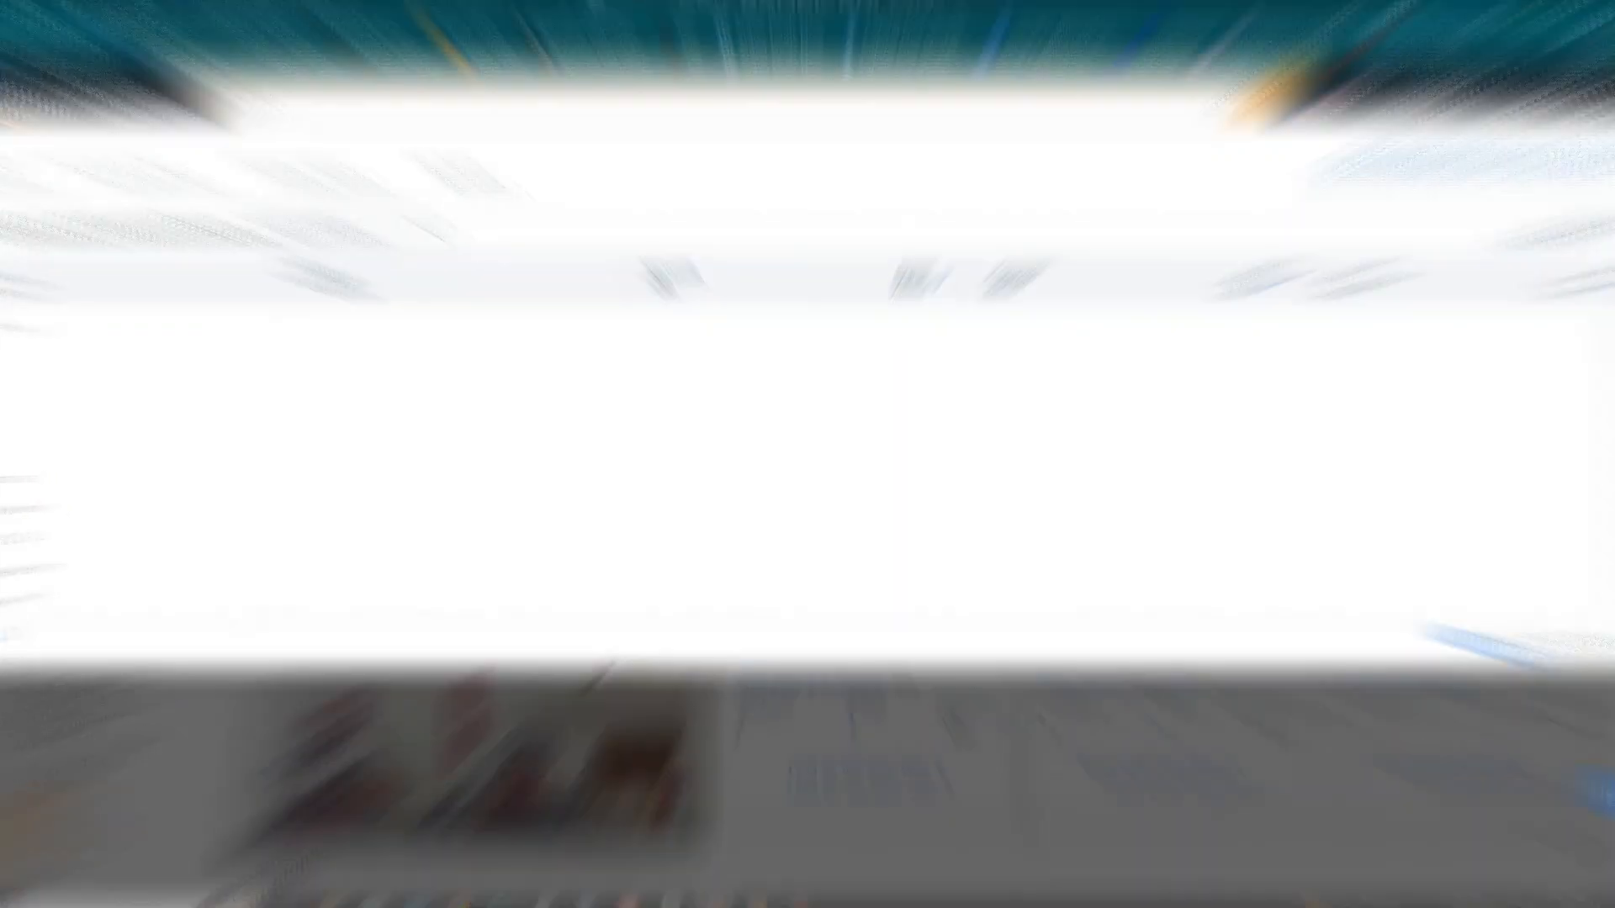
pyautogui.press('Return')
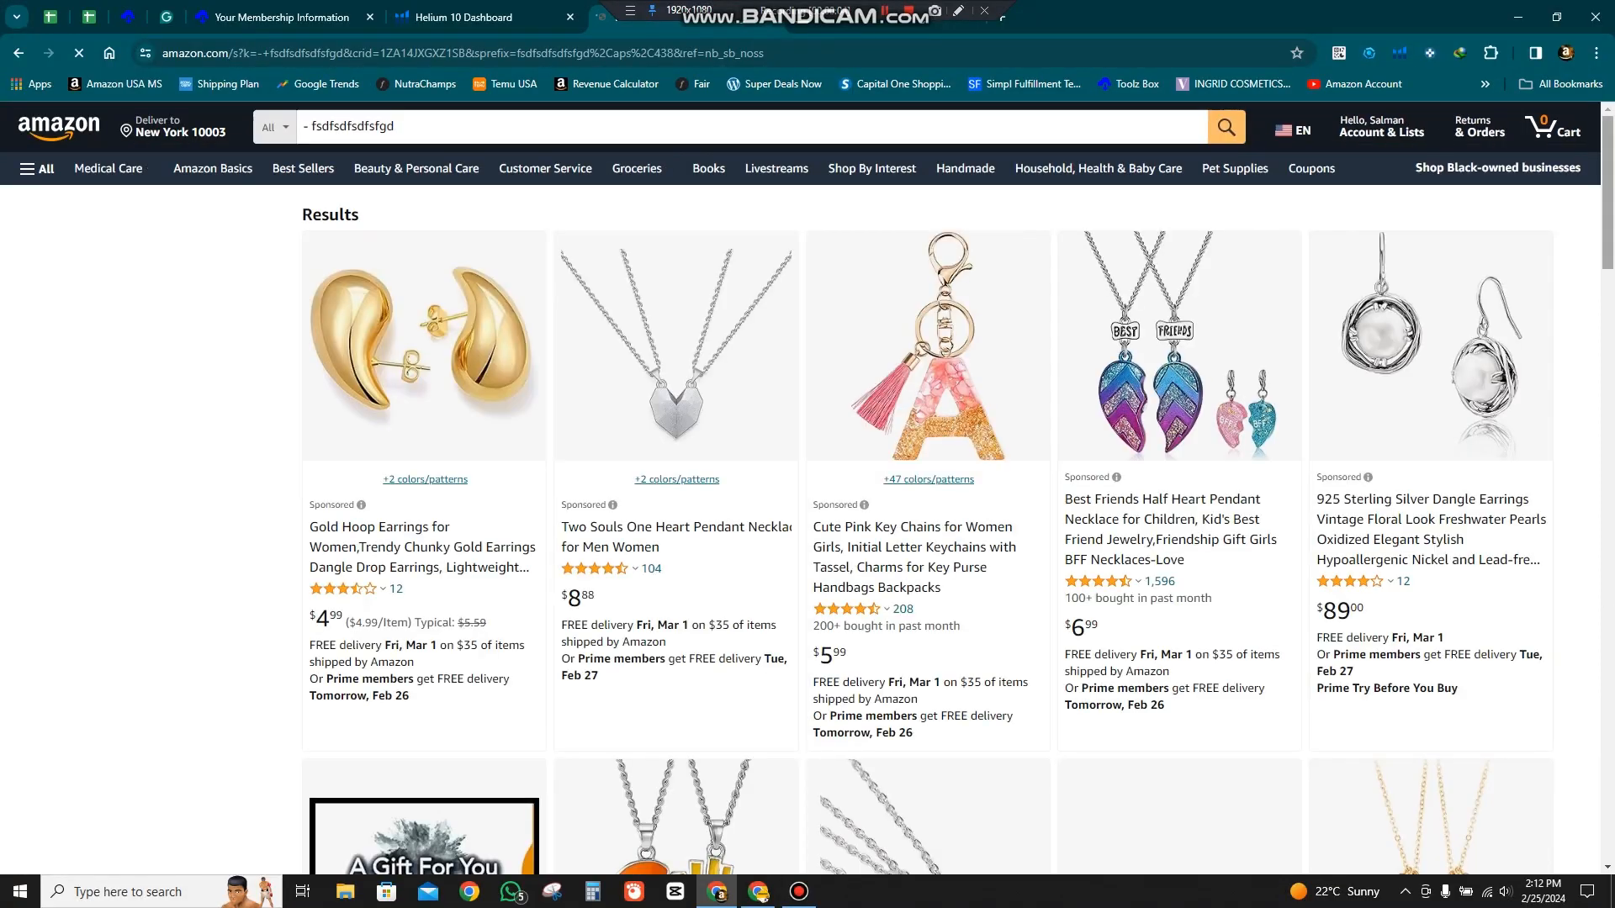
# - Look through the random-text search results down to the related searches, and check the Page 1 Keyword Niche Summary
pyautogui.scroll(-1, 801, 488)
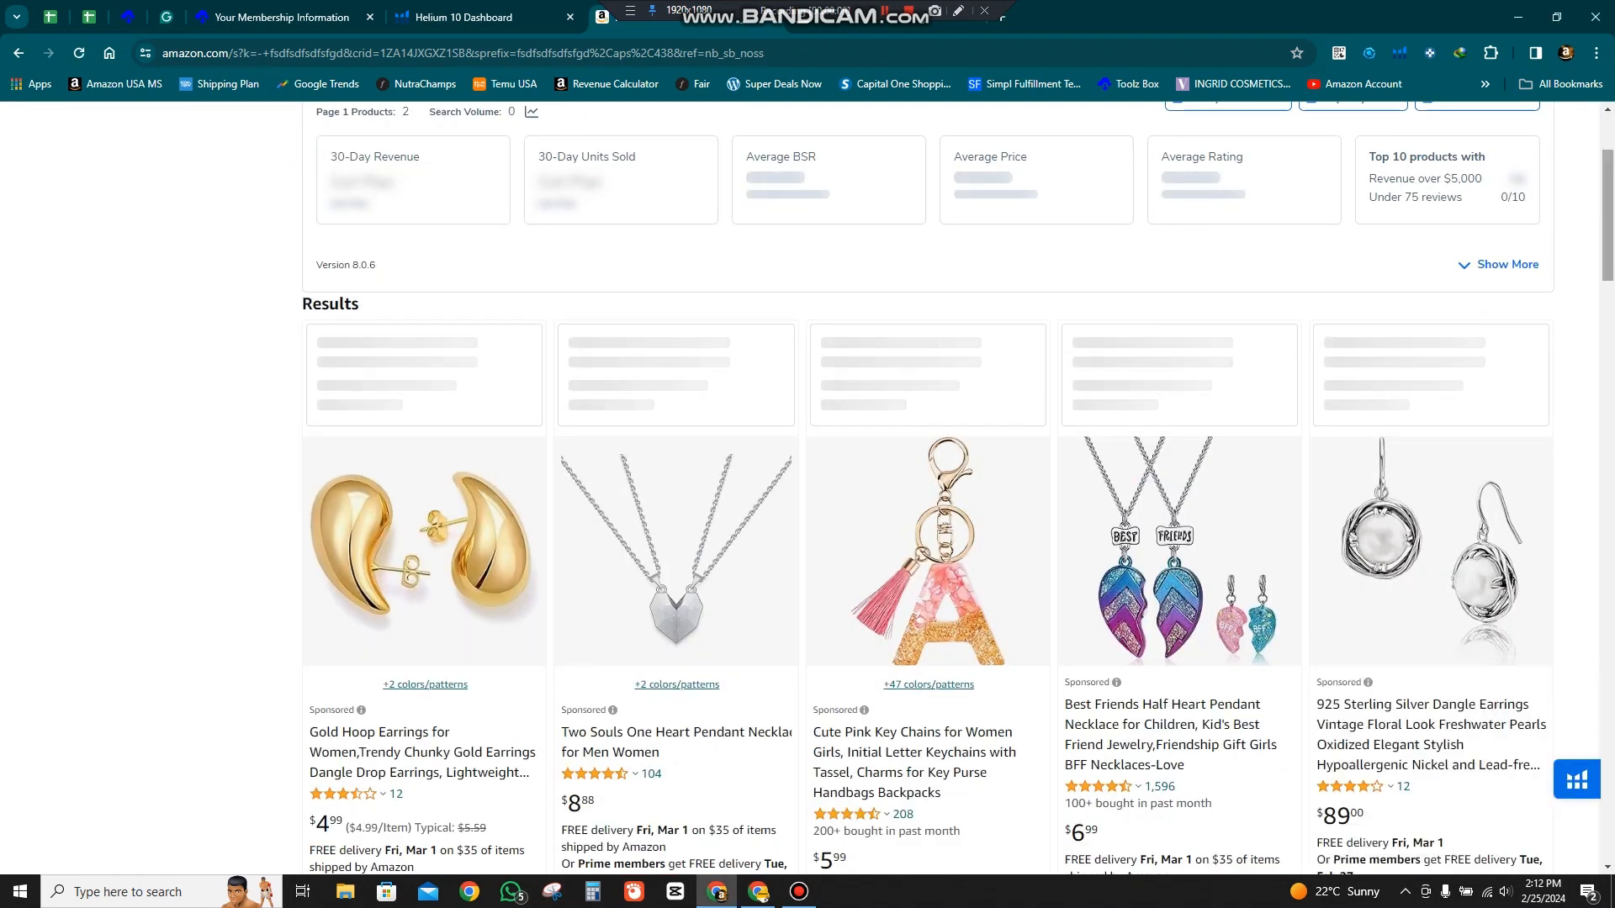
pyautogui.scroll(-4, 957, 487)
pyautogui.scroll(-13, 927, 488)
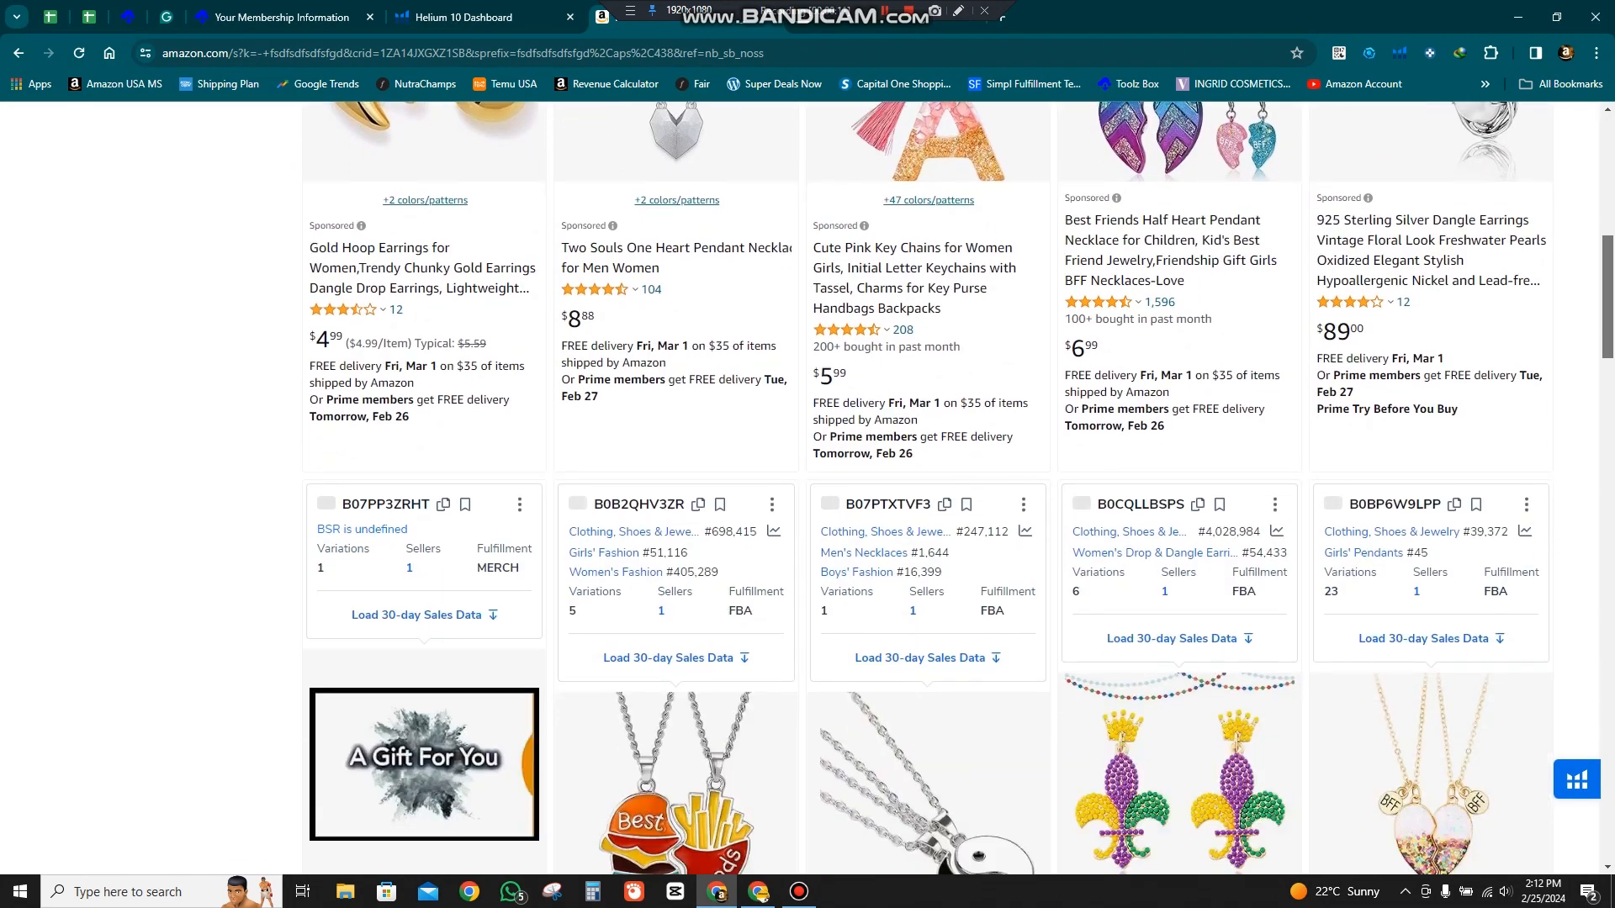
pyautogui.scroll(-12, 926, 487)
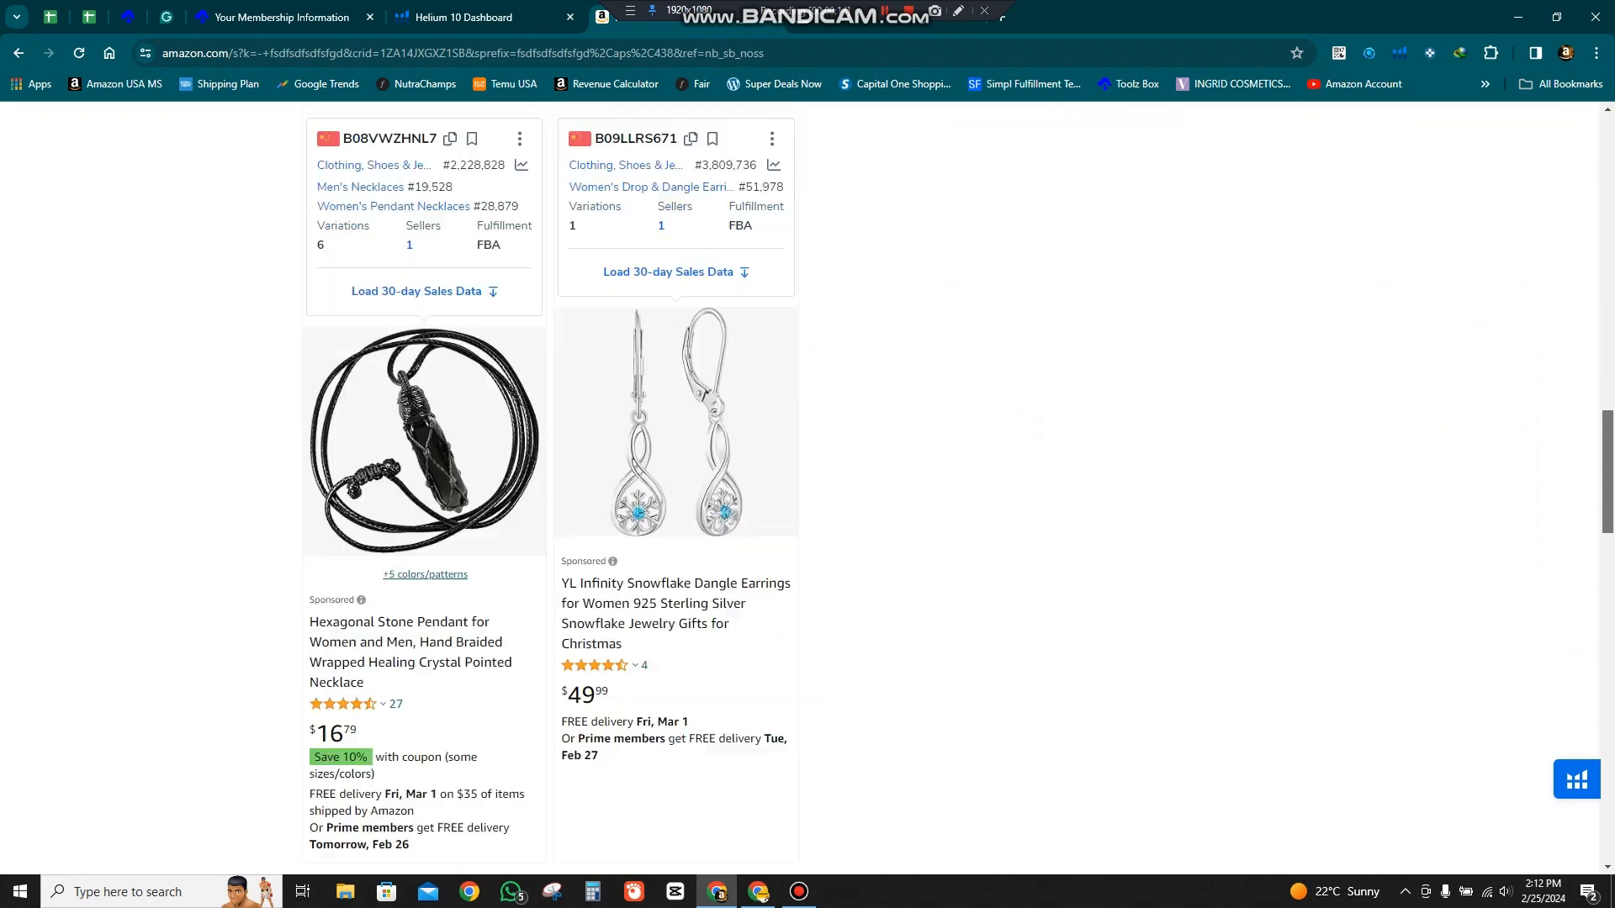
pyautogui.scroll(-4, 927, 488)
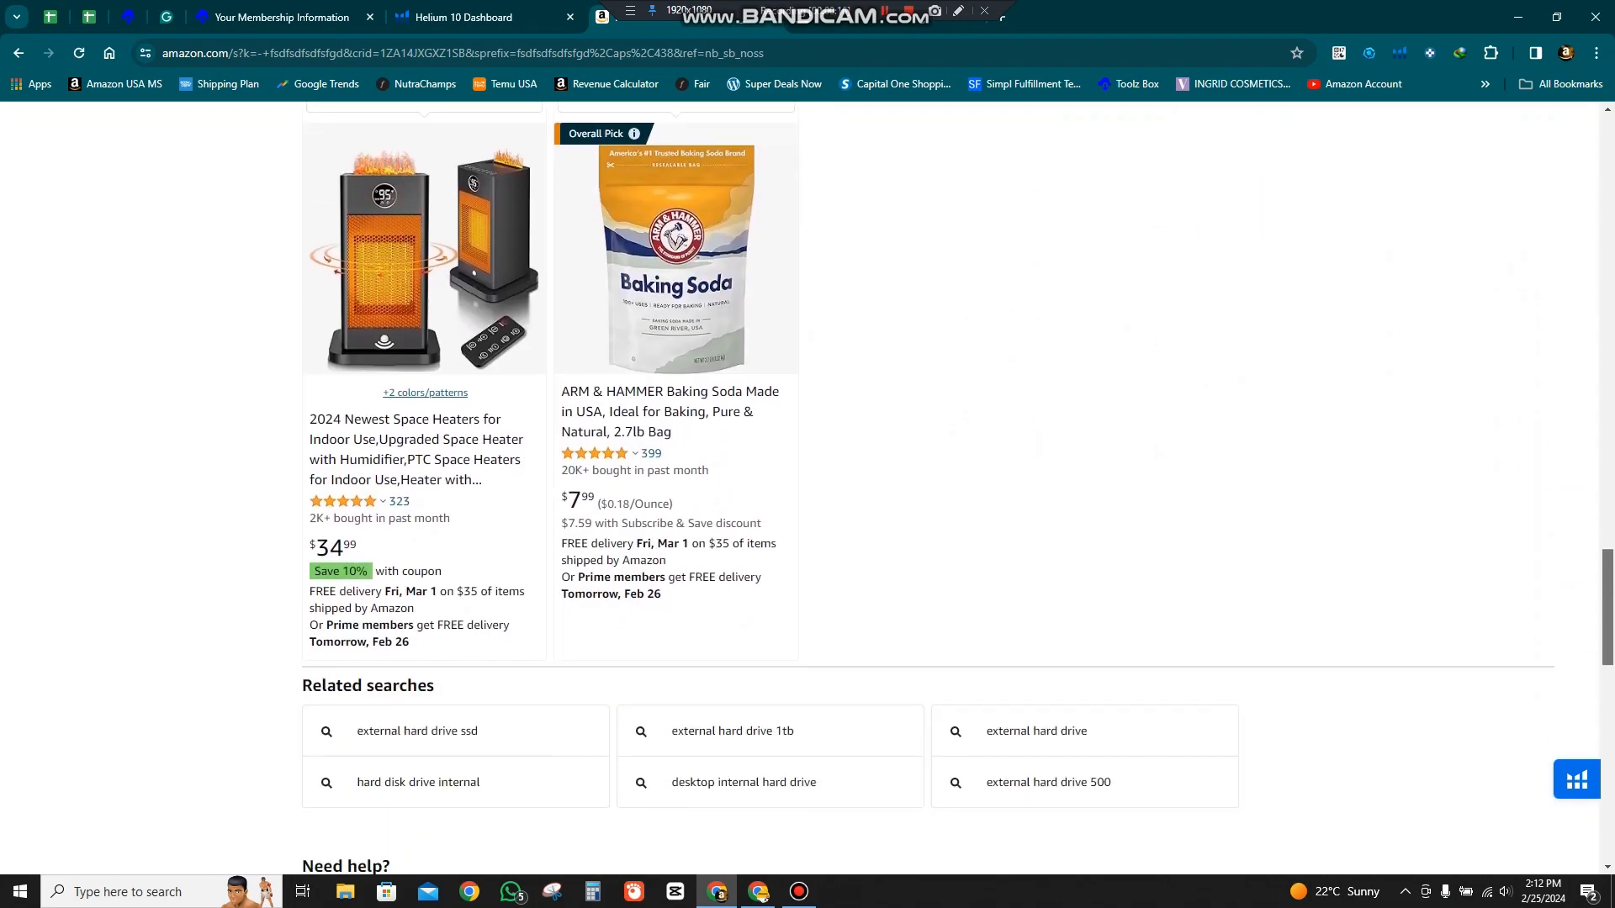
pyautogui.scroll(20, 926, 488)
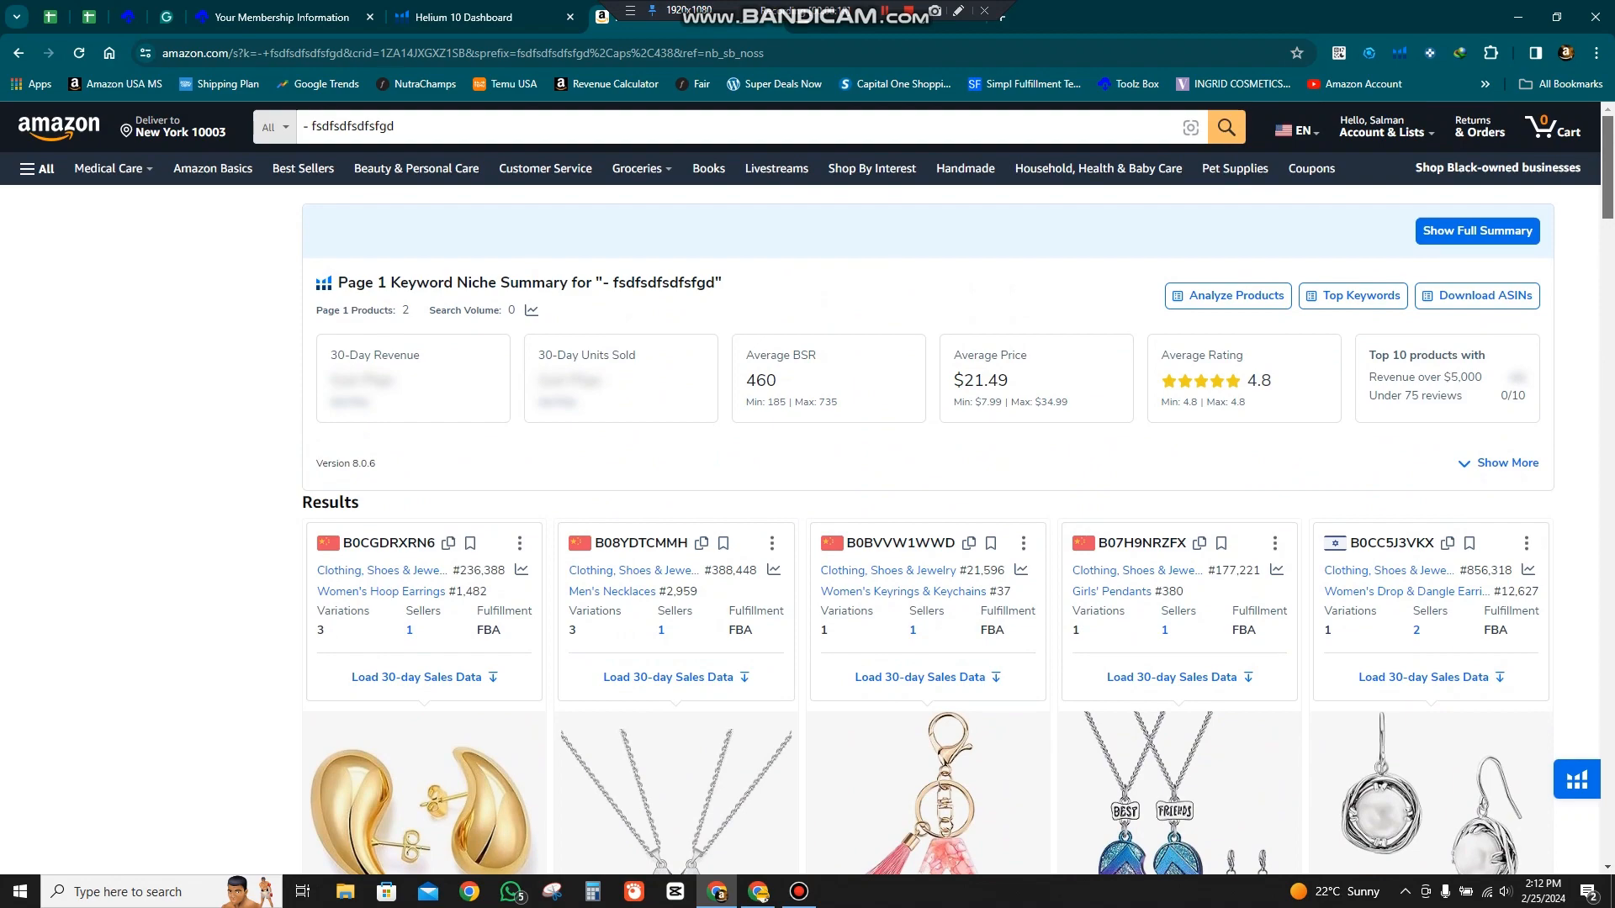
pyautogui.scroll(-5, 927, 487)
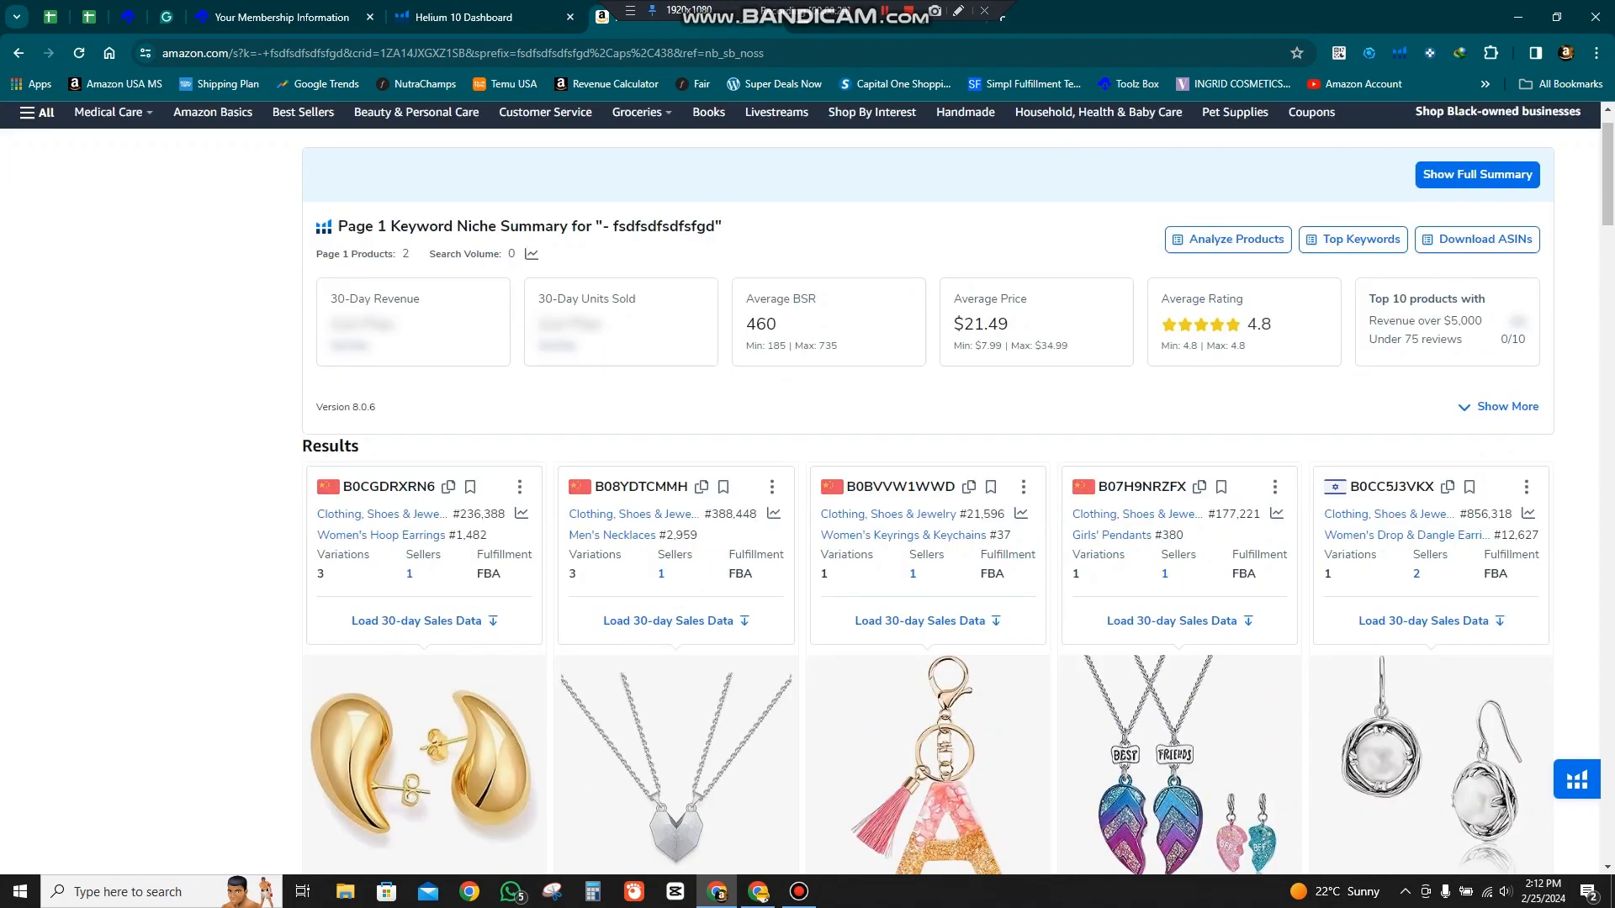
pyautogui.scroll(5, 927, 488)
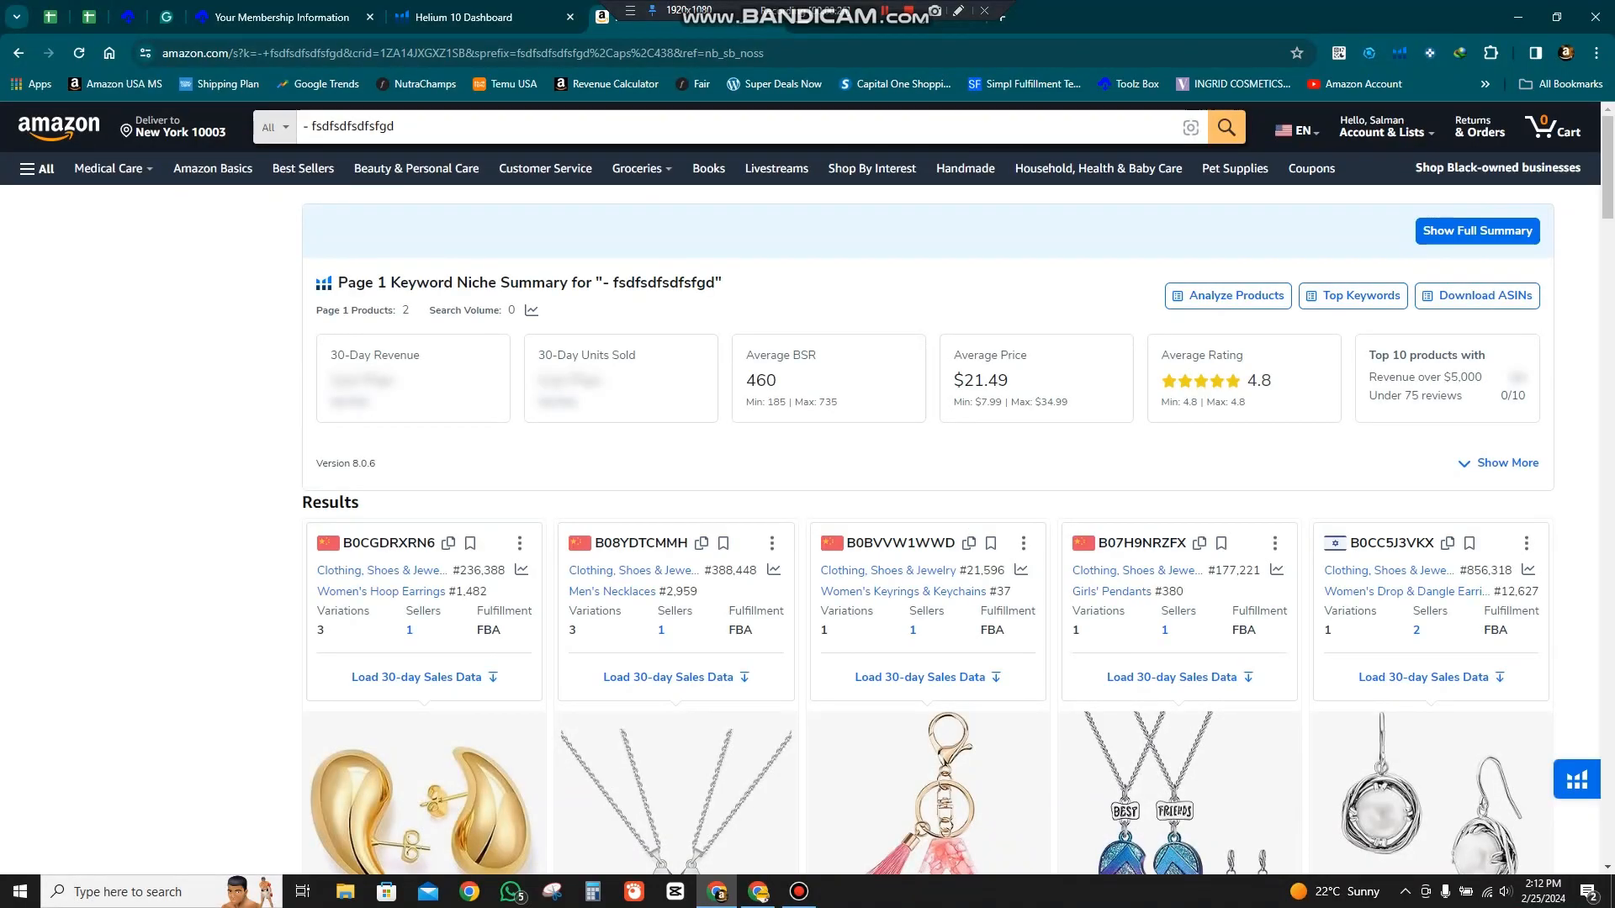
# - Search for the random text "- fsgdfgghj" and look through the product results
pyautogui.doubleClick(354, 127)
pyautogui.write('fsgdfgghj')
pyautogui.press('Return')
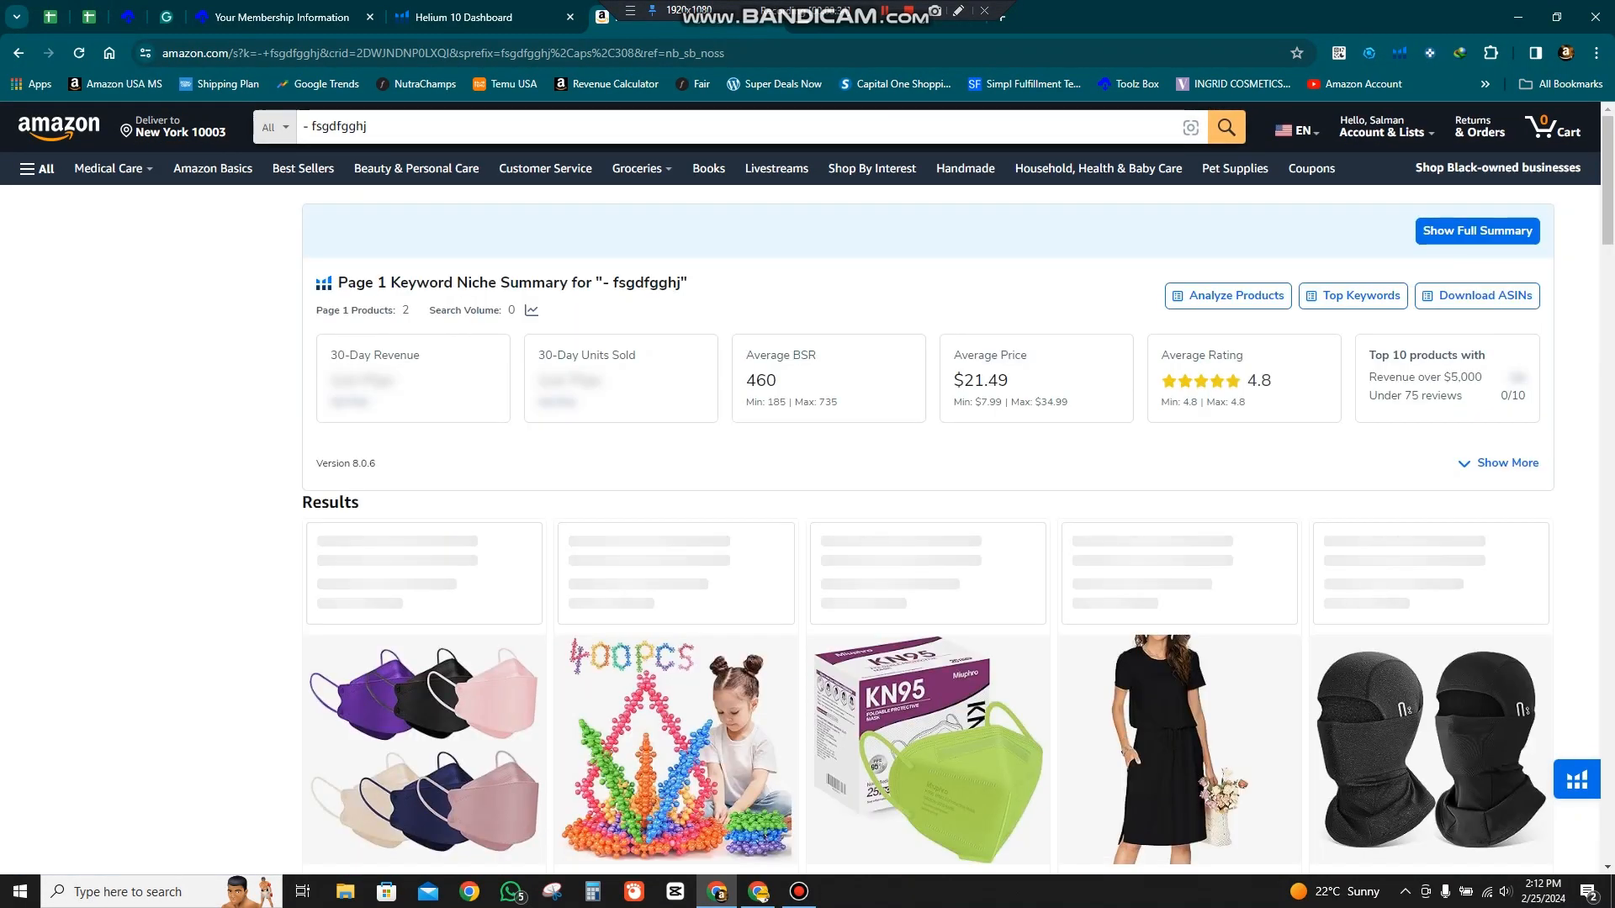
pyautogui.scroll(-10, 808, 487)
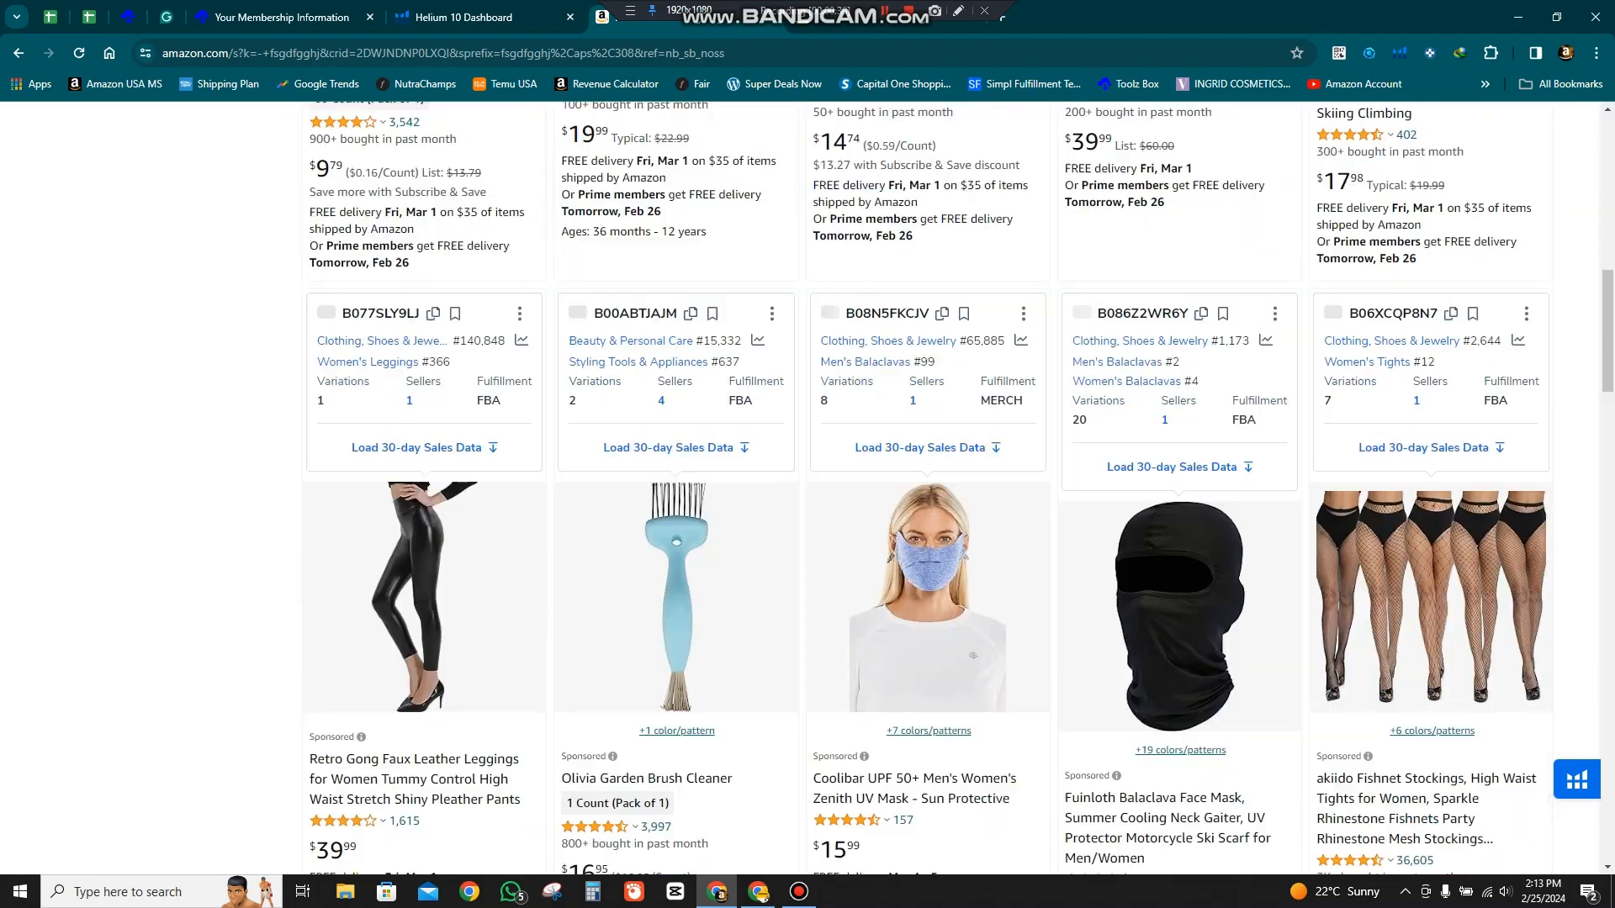
pyautogui.scroll(-8, 807, 487)
pyautogui.scroll(-4, 807, 488)
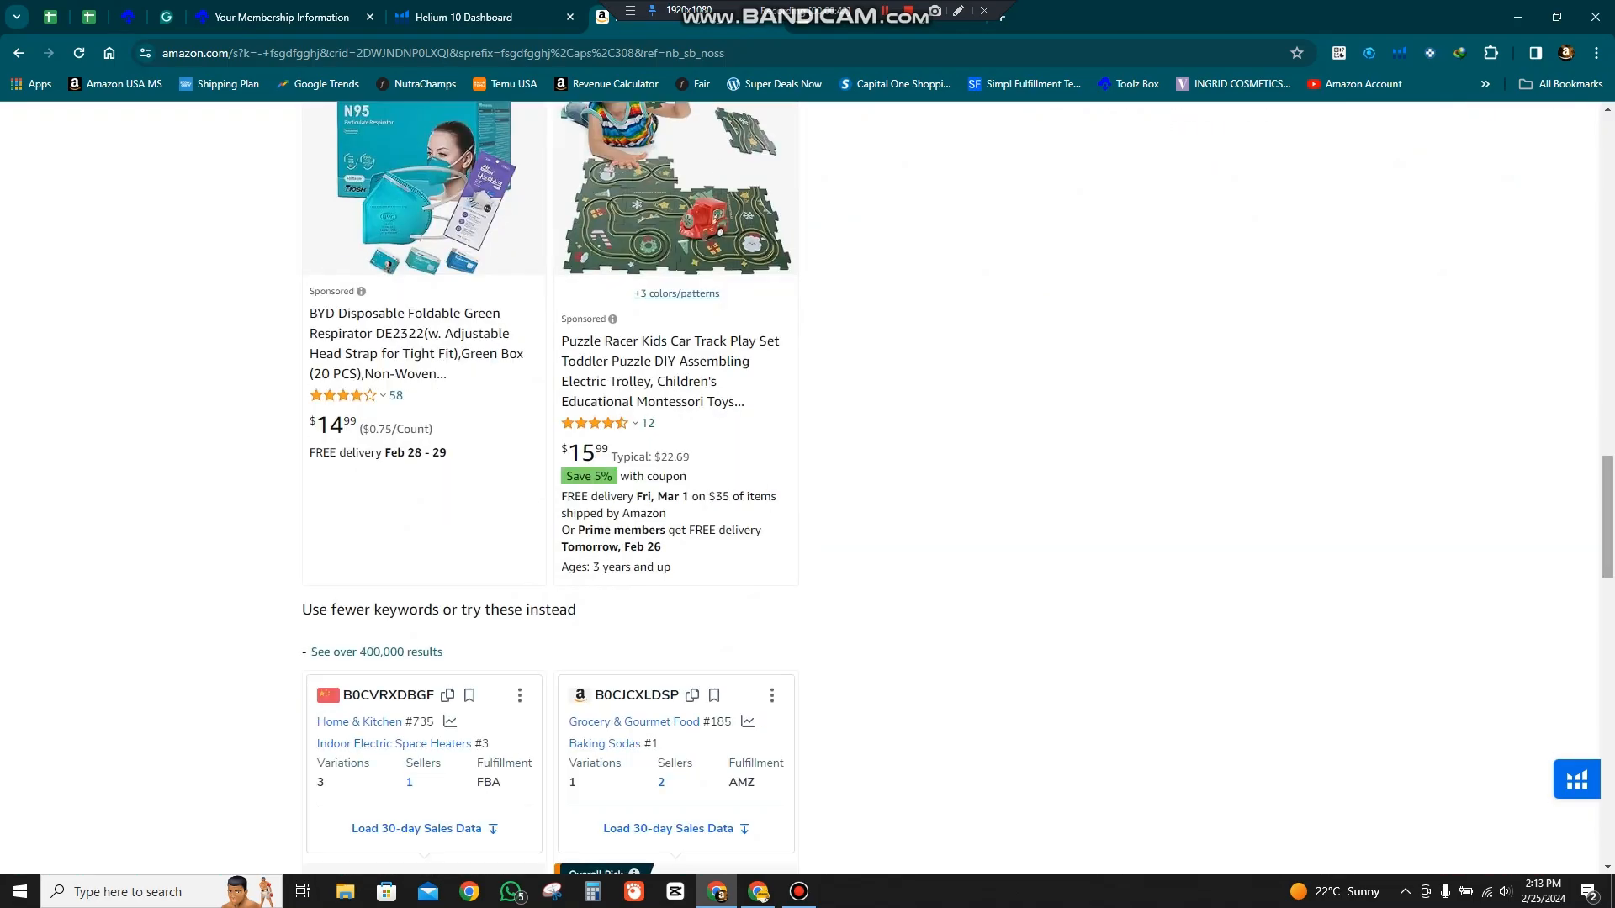
pyautogui.moveTo(1608, 515); pyautogui.dragTo(1608, 221)
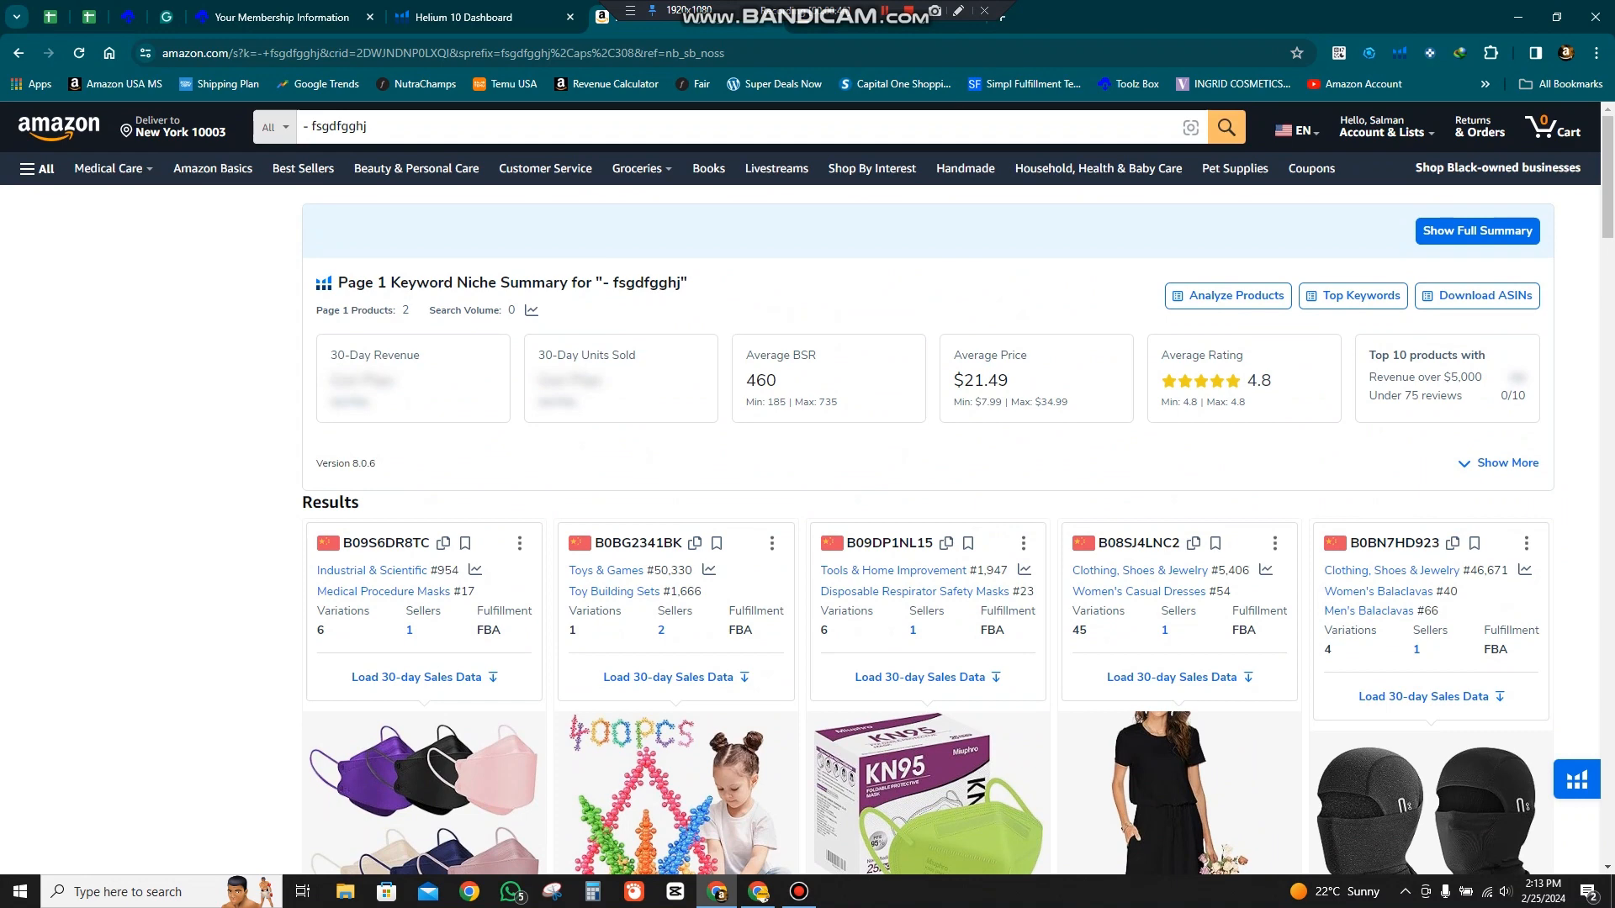
# - Enter "toys" as the search term, examine the search volumes of its suggested long-tail keywords, and run the search
pyautogui.moveTo(397, 127); pyautogui.dragTo(294, 127)
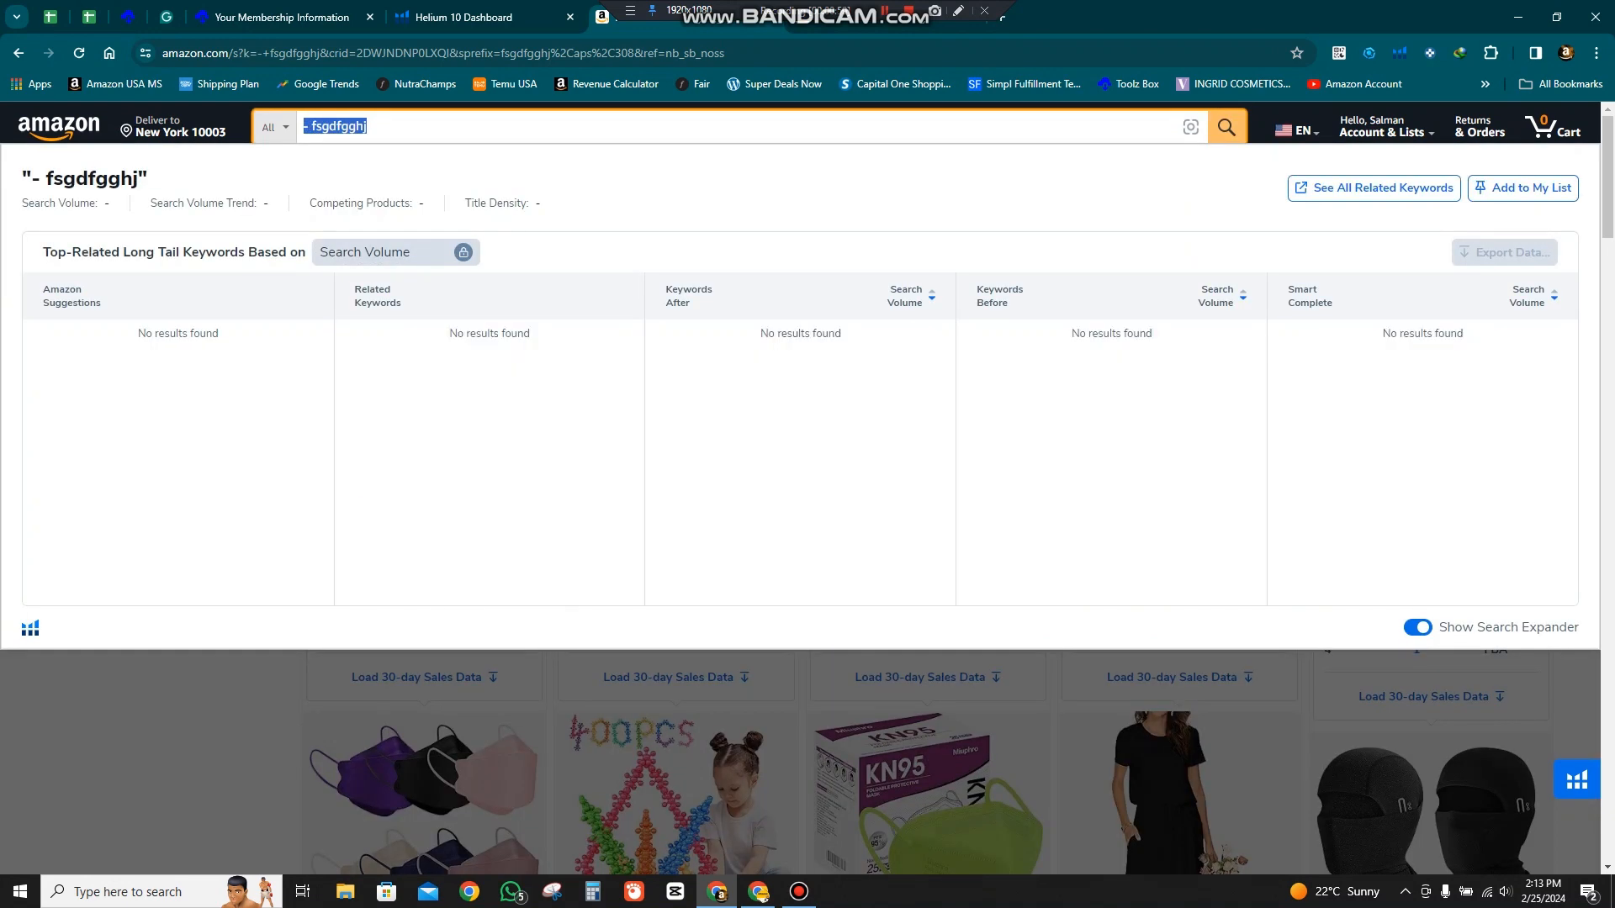
pyautogui.write('toys')
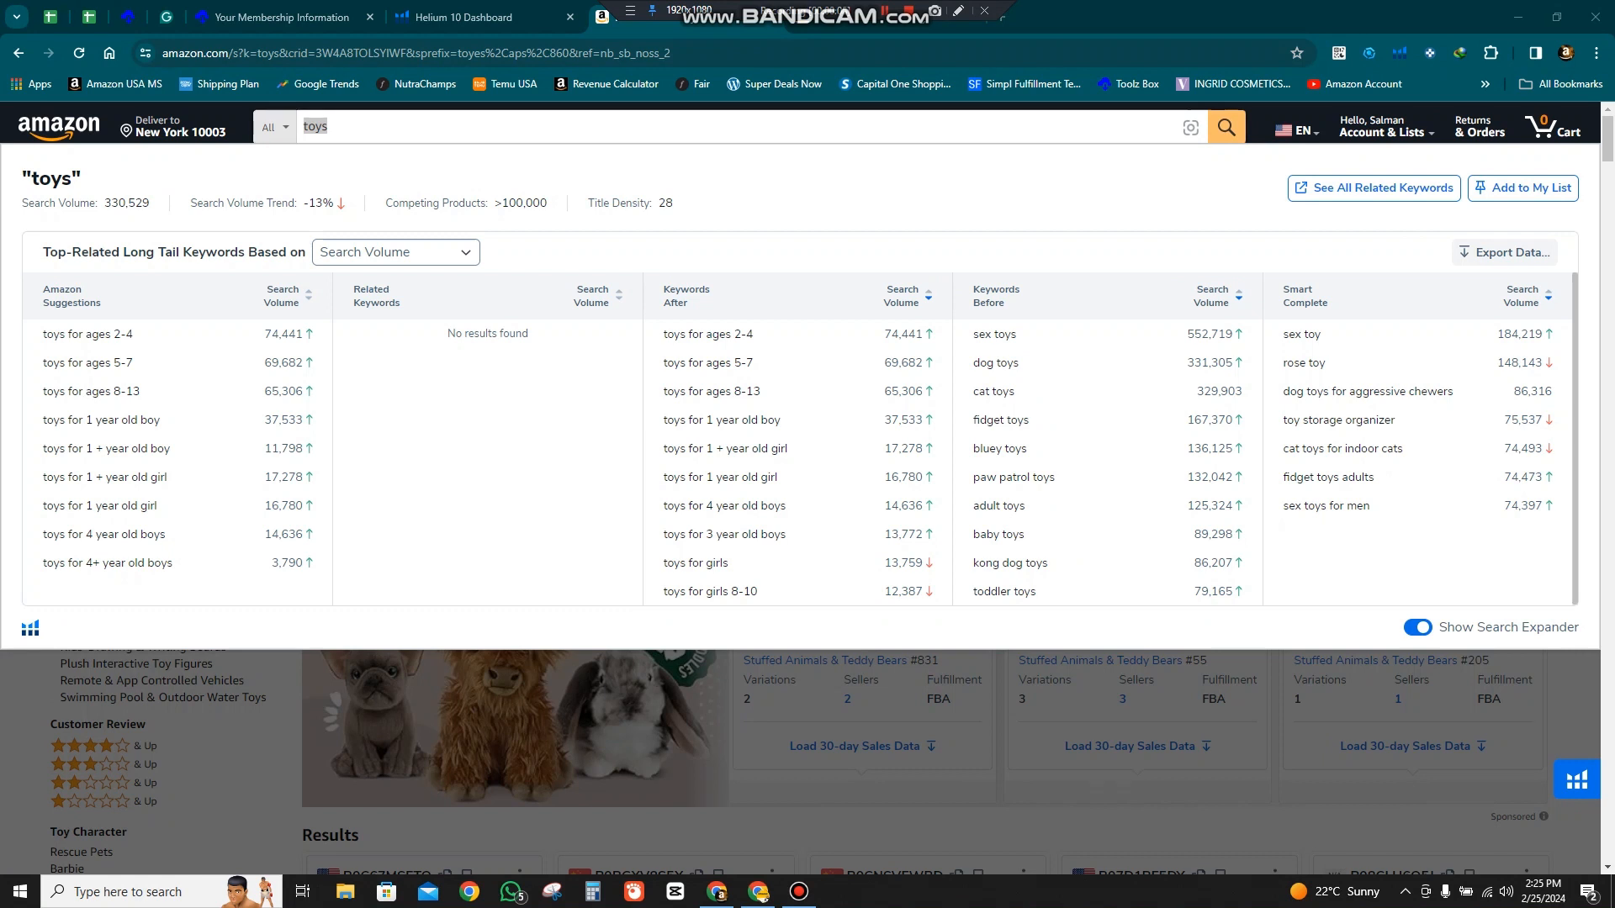
pyautogui.moveTo(89, 335)
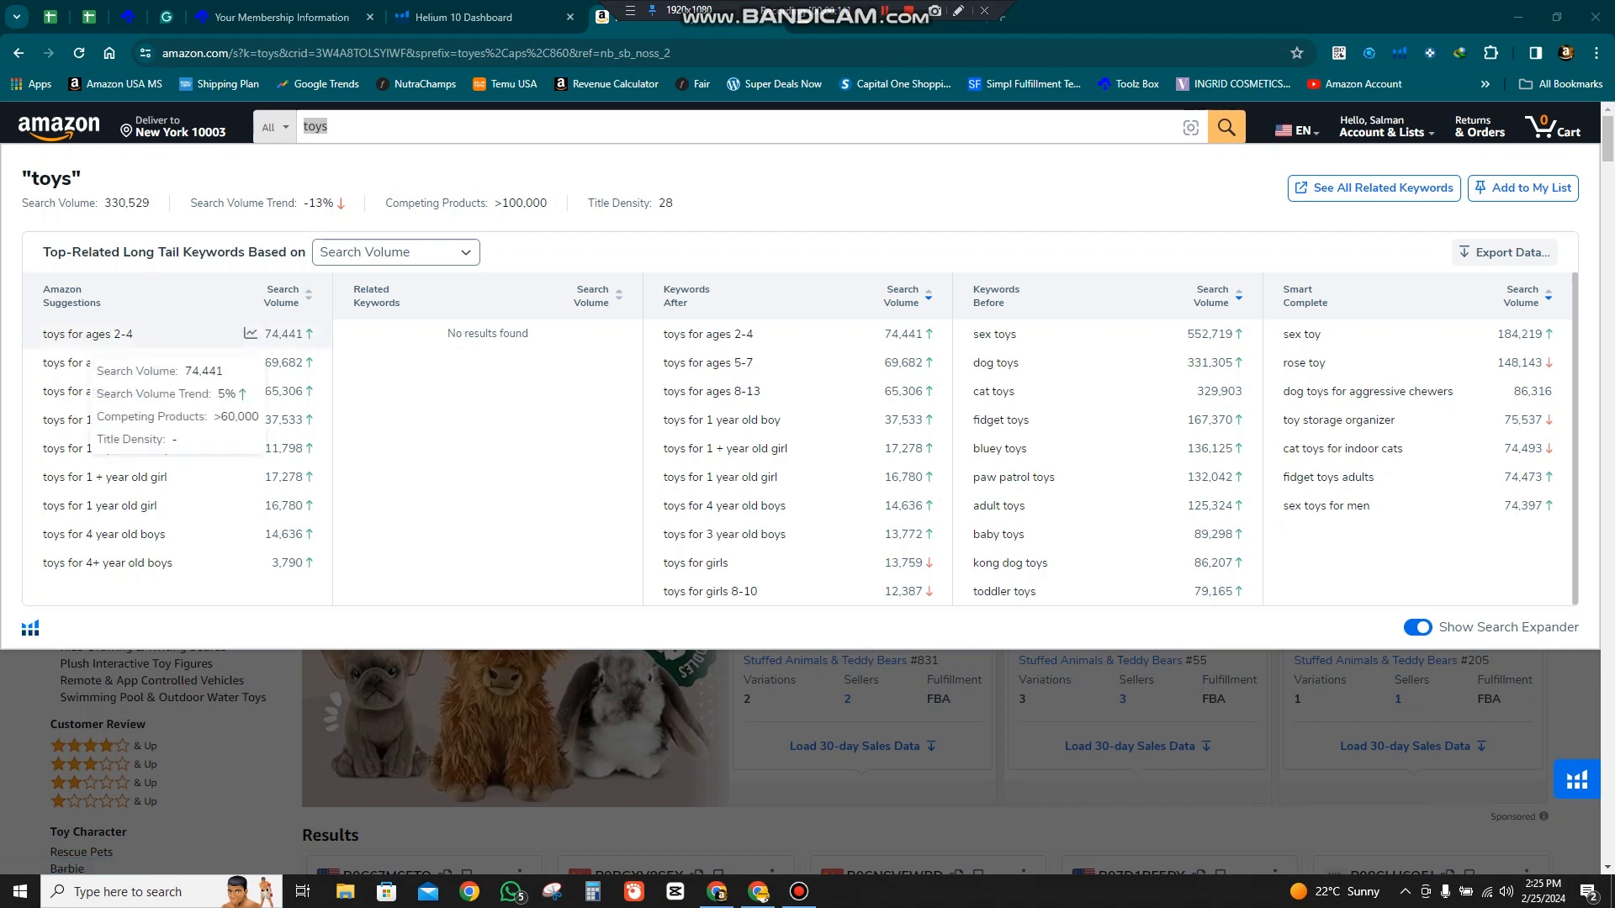
pyautogui.moveTo(93, 392)
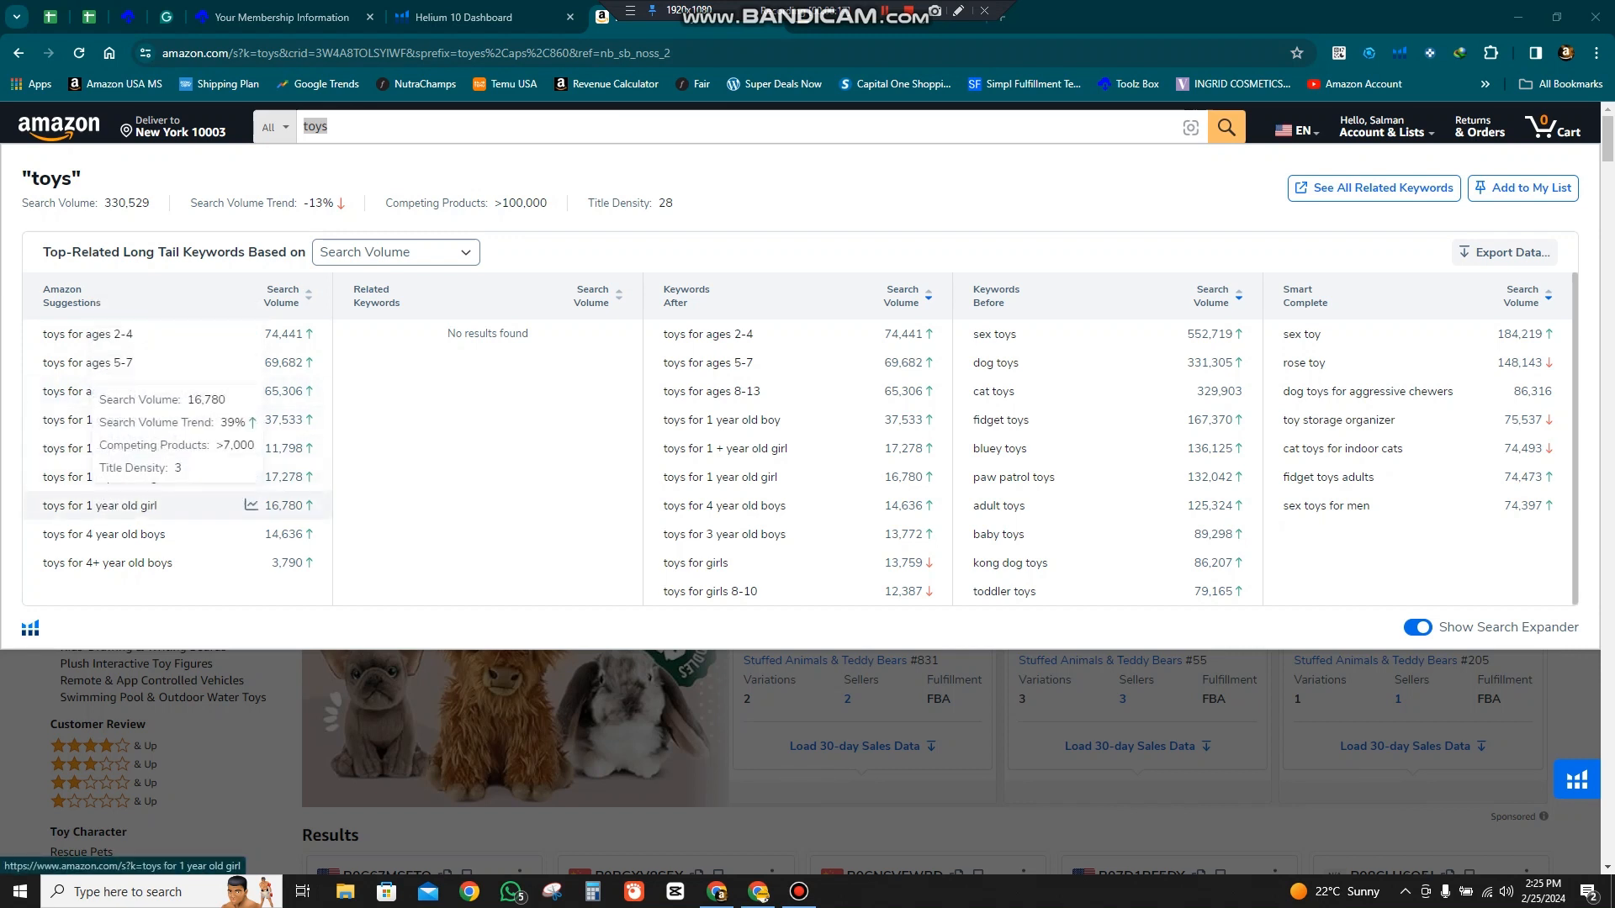
pyautogui.moveTo(93, 535)
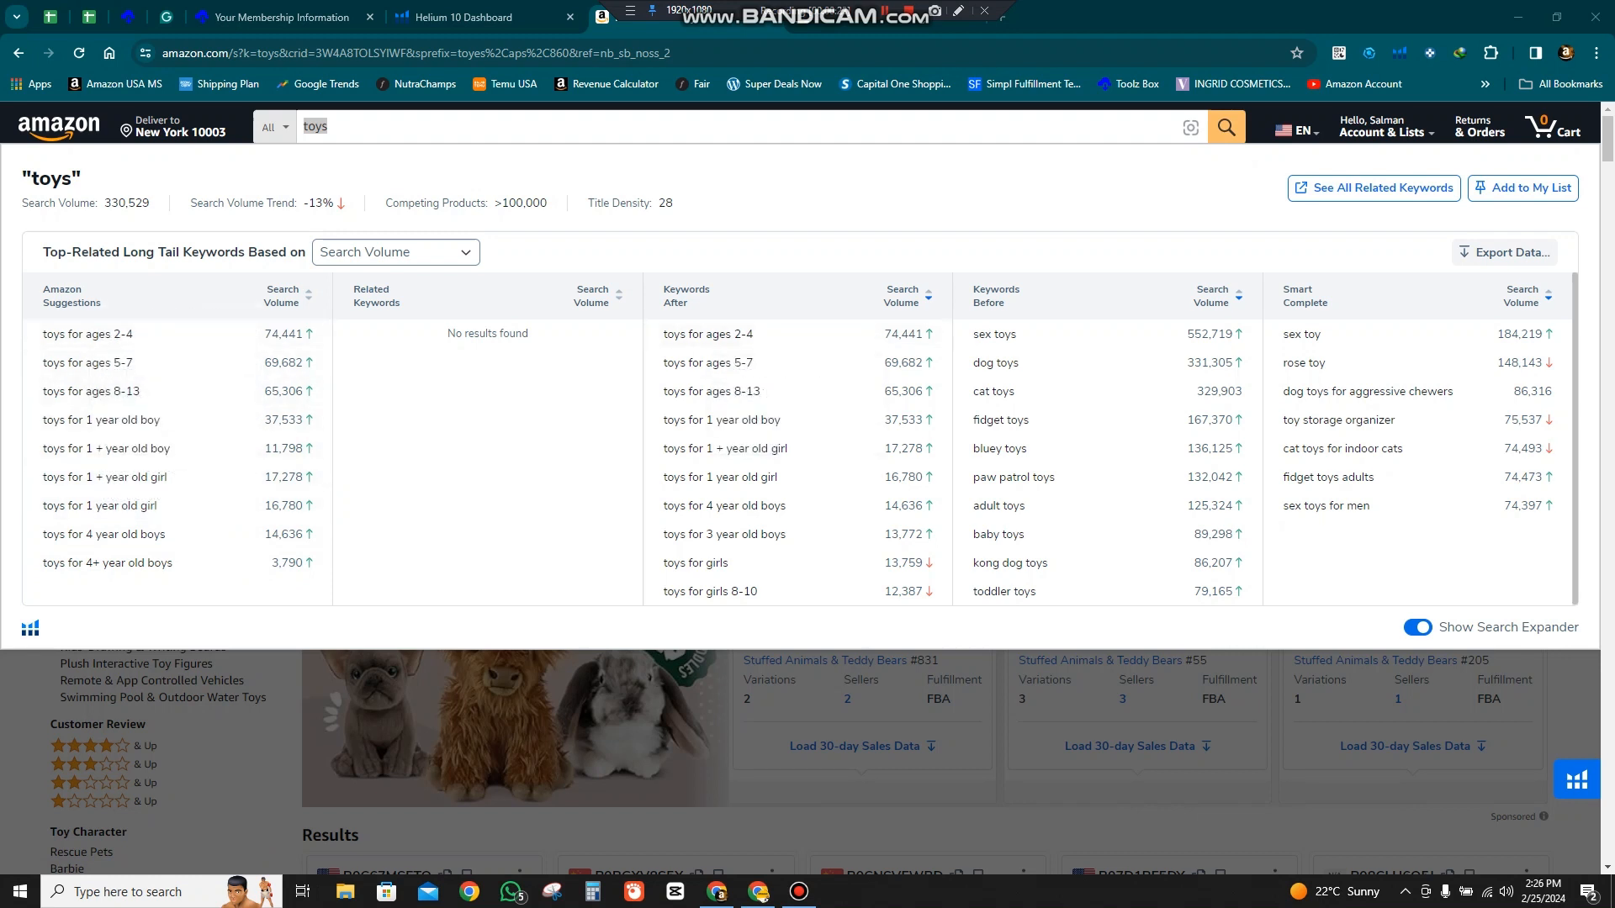
pyautogui.moveTo(714, 335)
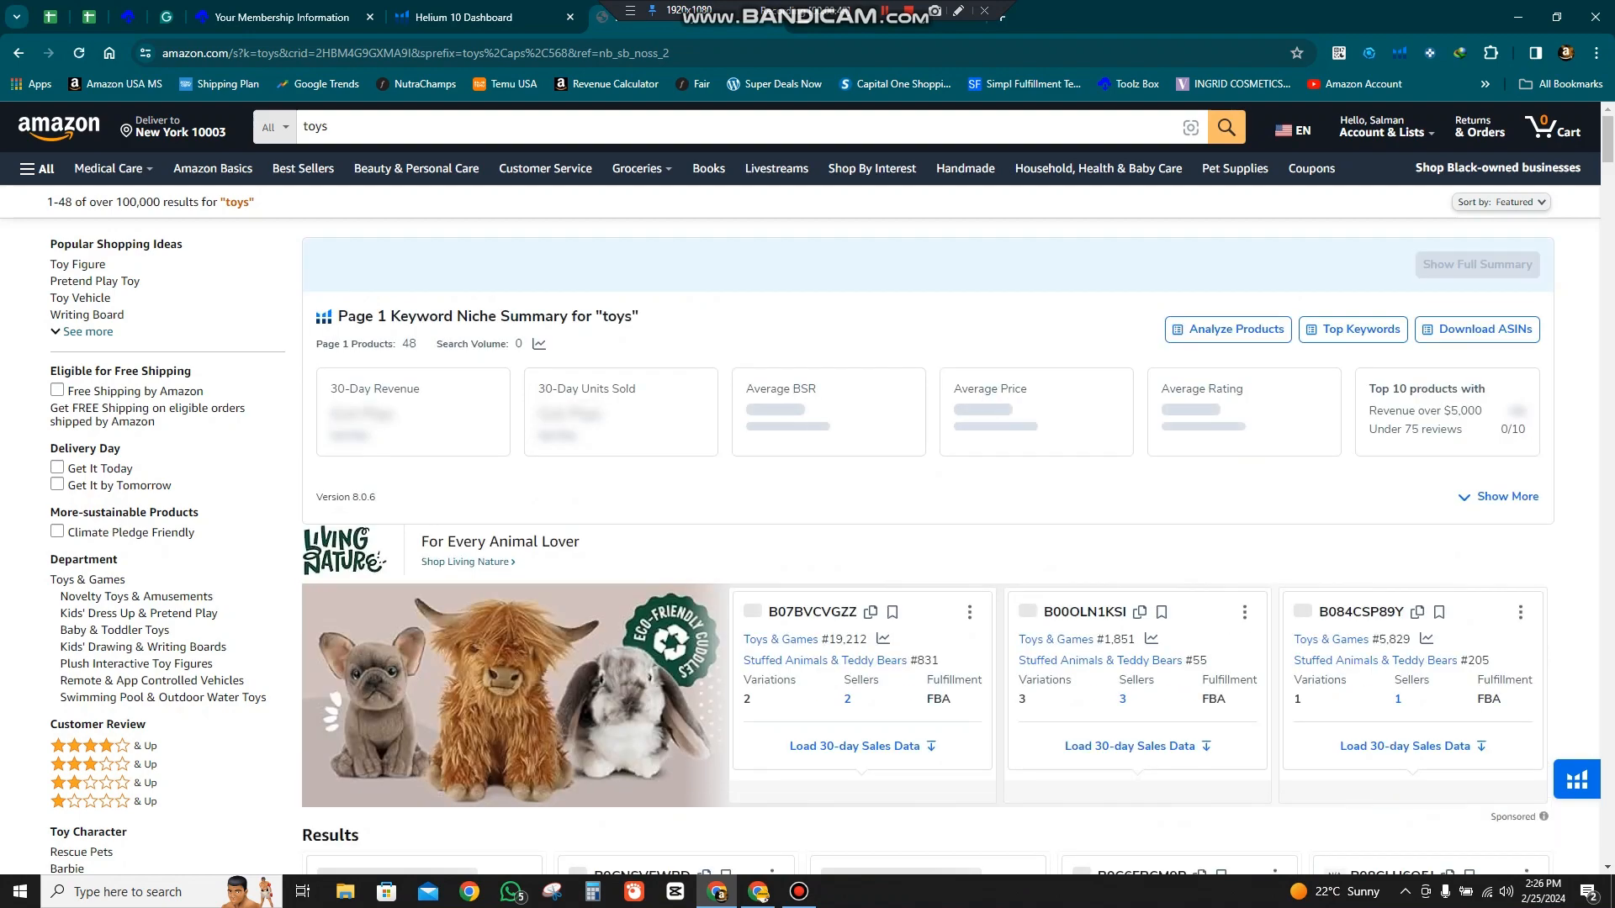
# - Check the Sponsored labels on the first toys results, viewing and closing the ad explanation for the Electric Blaster Toy
pyautogui.scroll(-3, 925, 505)
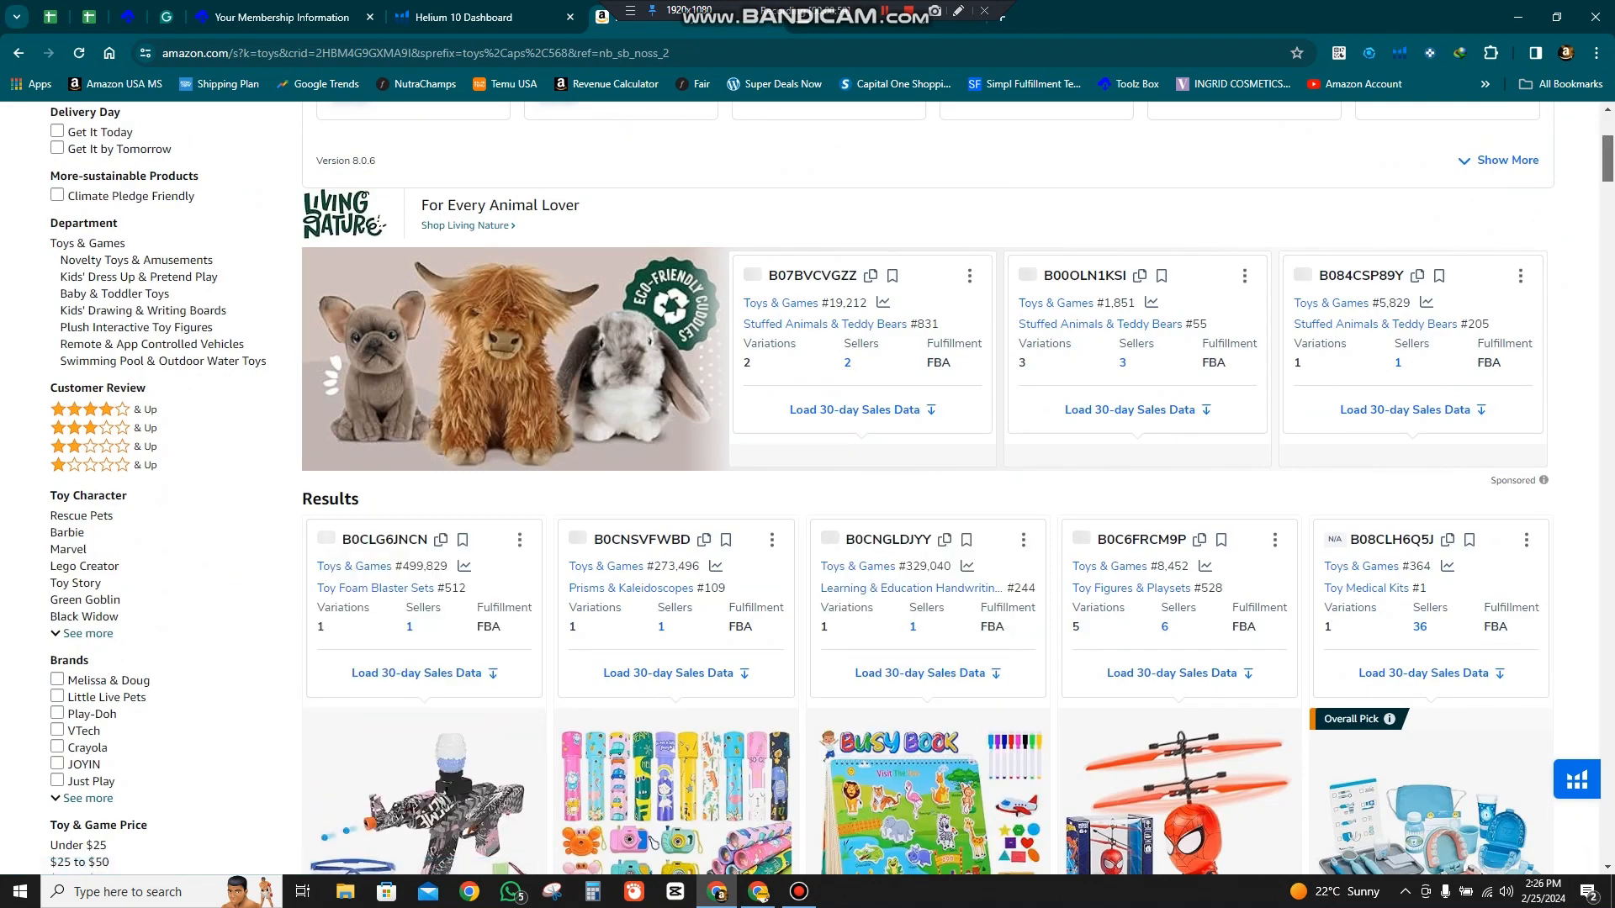
pyautogui.scroll(-3, 925, 488)
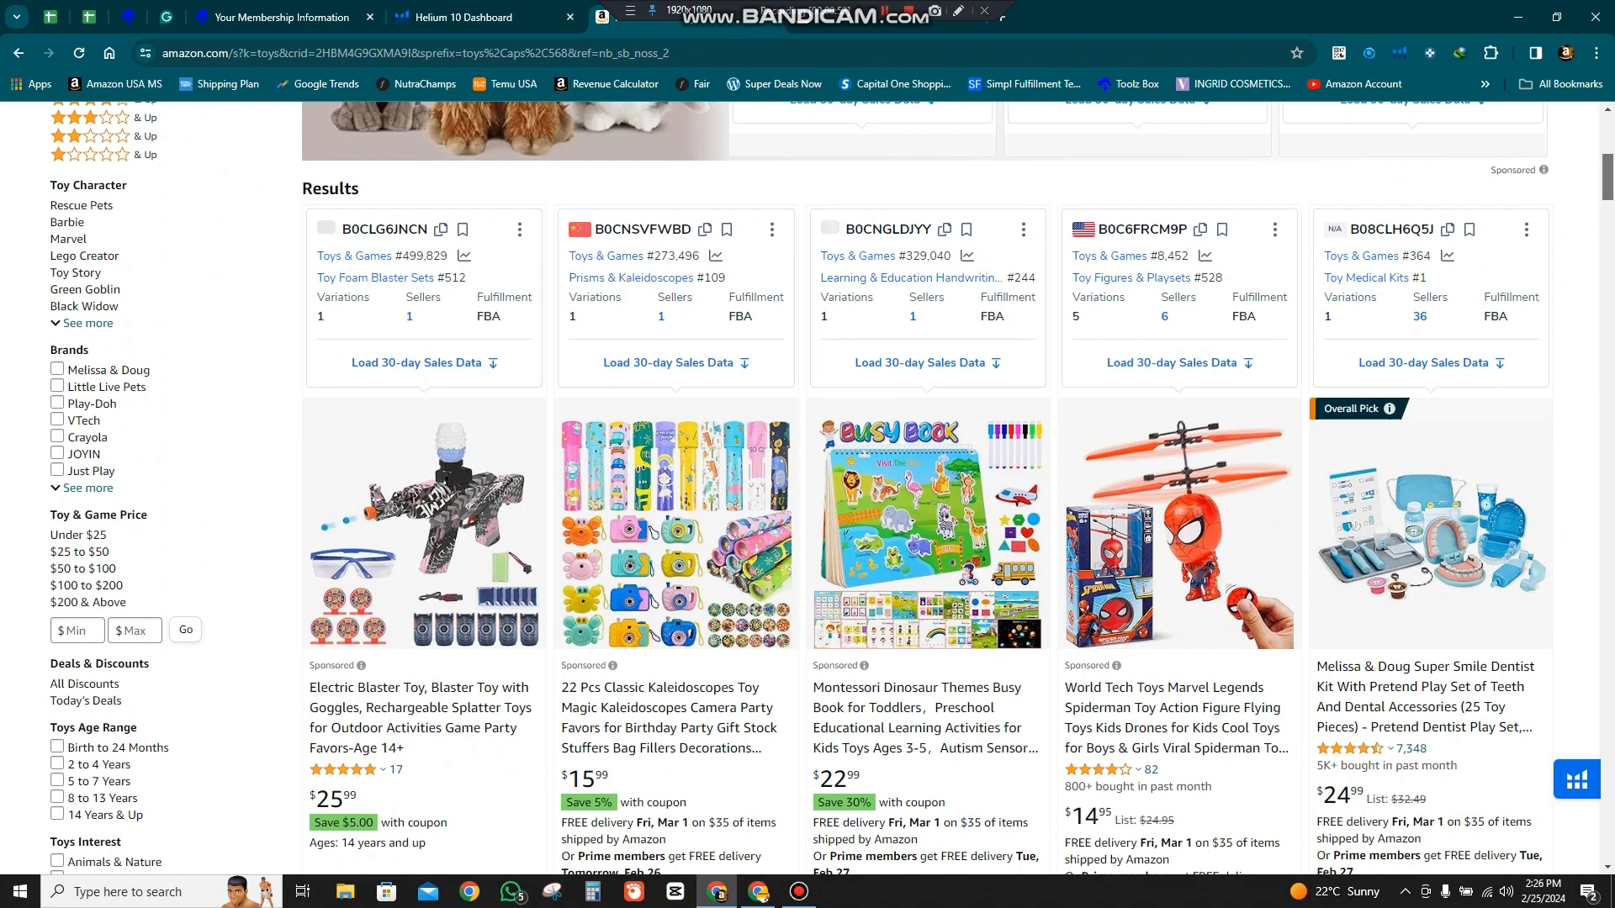
pyautogui.scroll(-2, 925, 505)
pyautogui.click(357, 482)
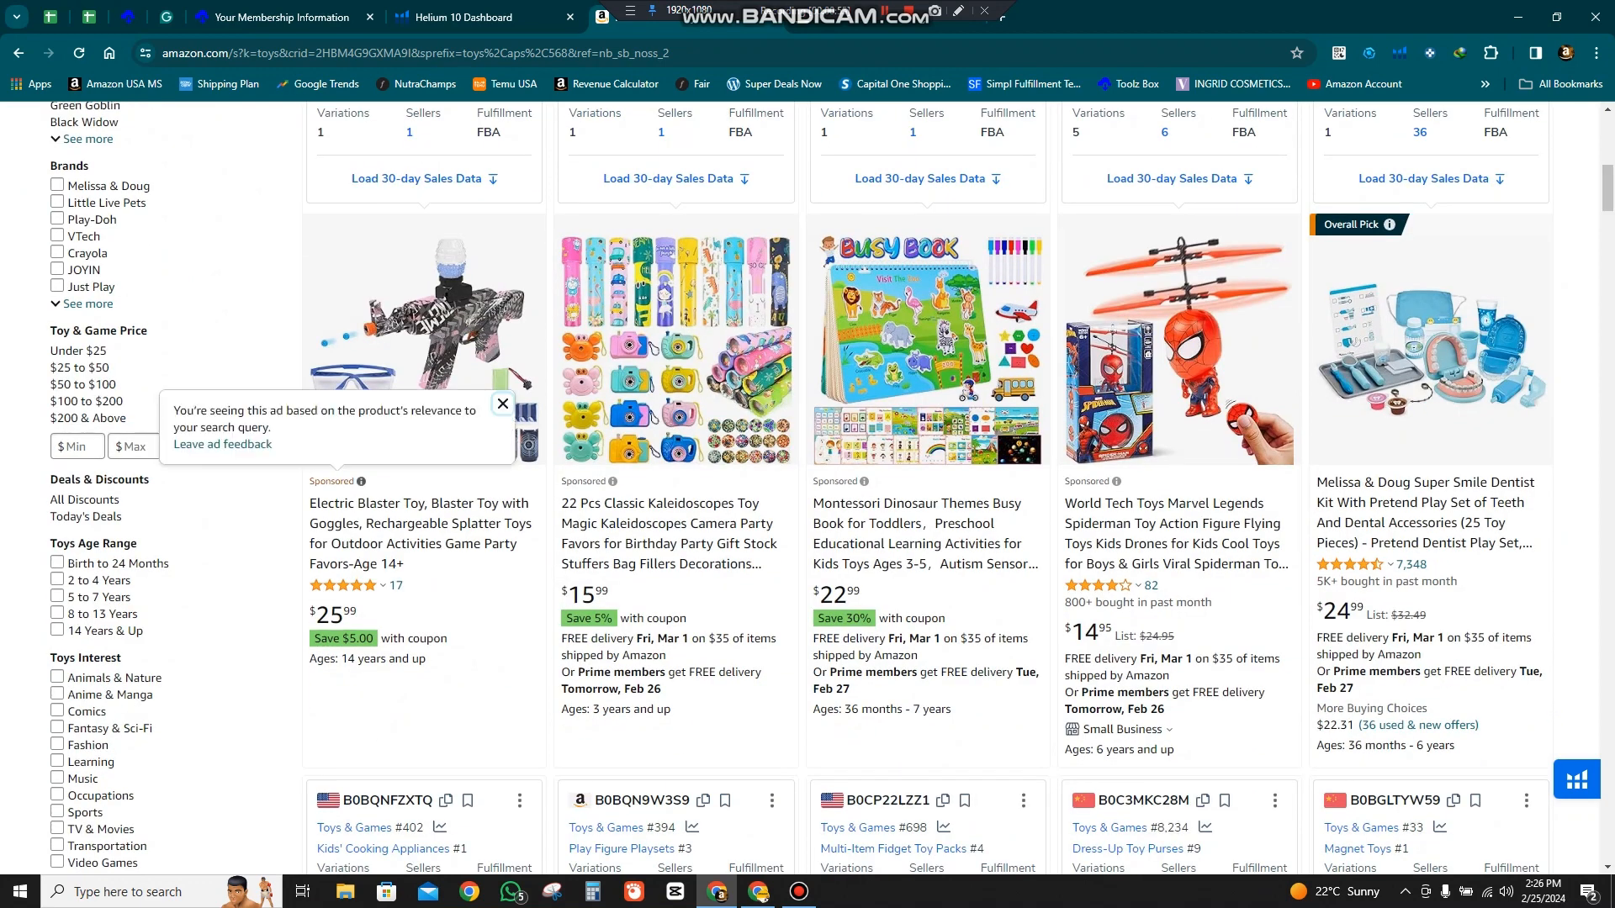
pyautogui.click(503, 404)
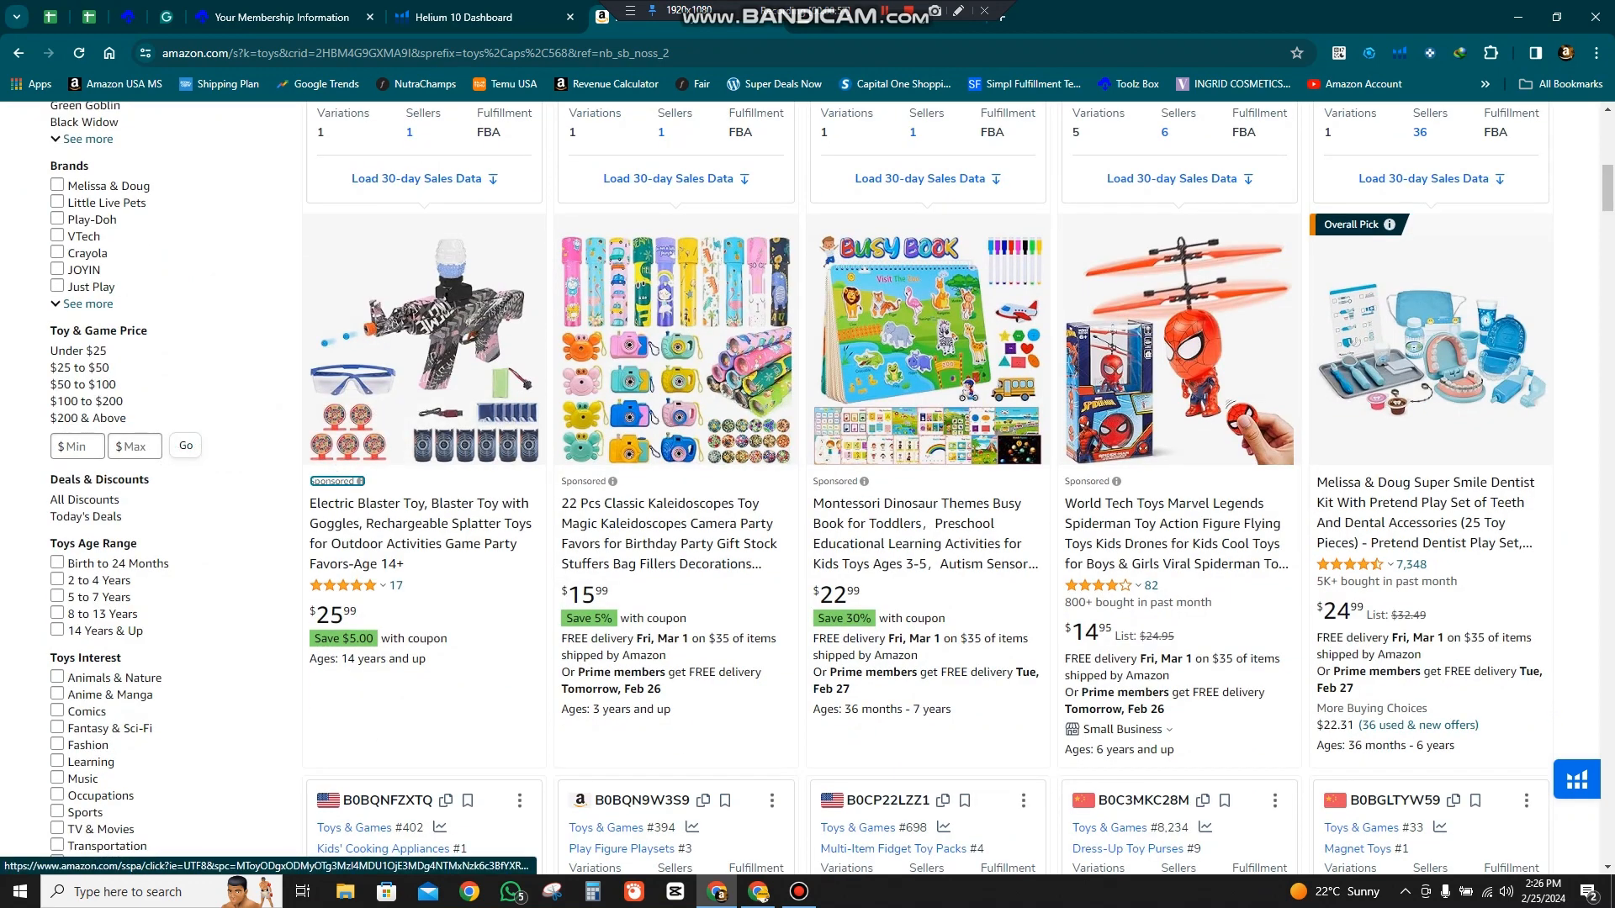
pyautogui.click(1104, 481)
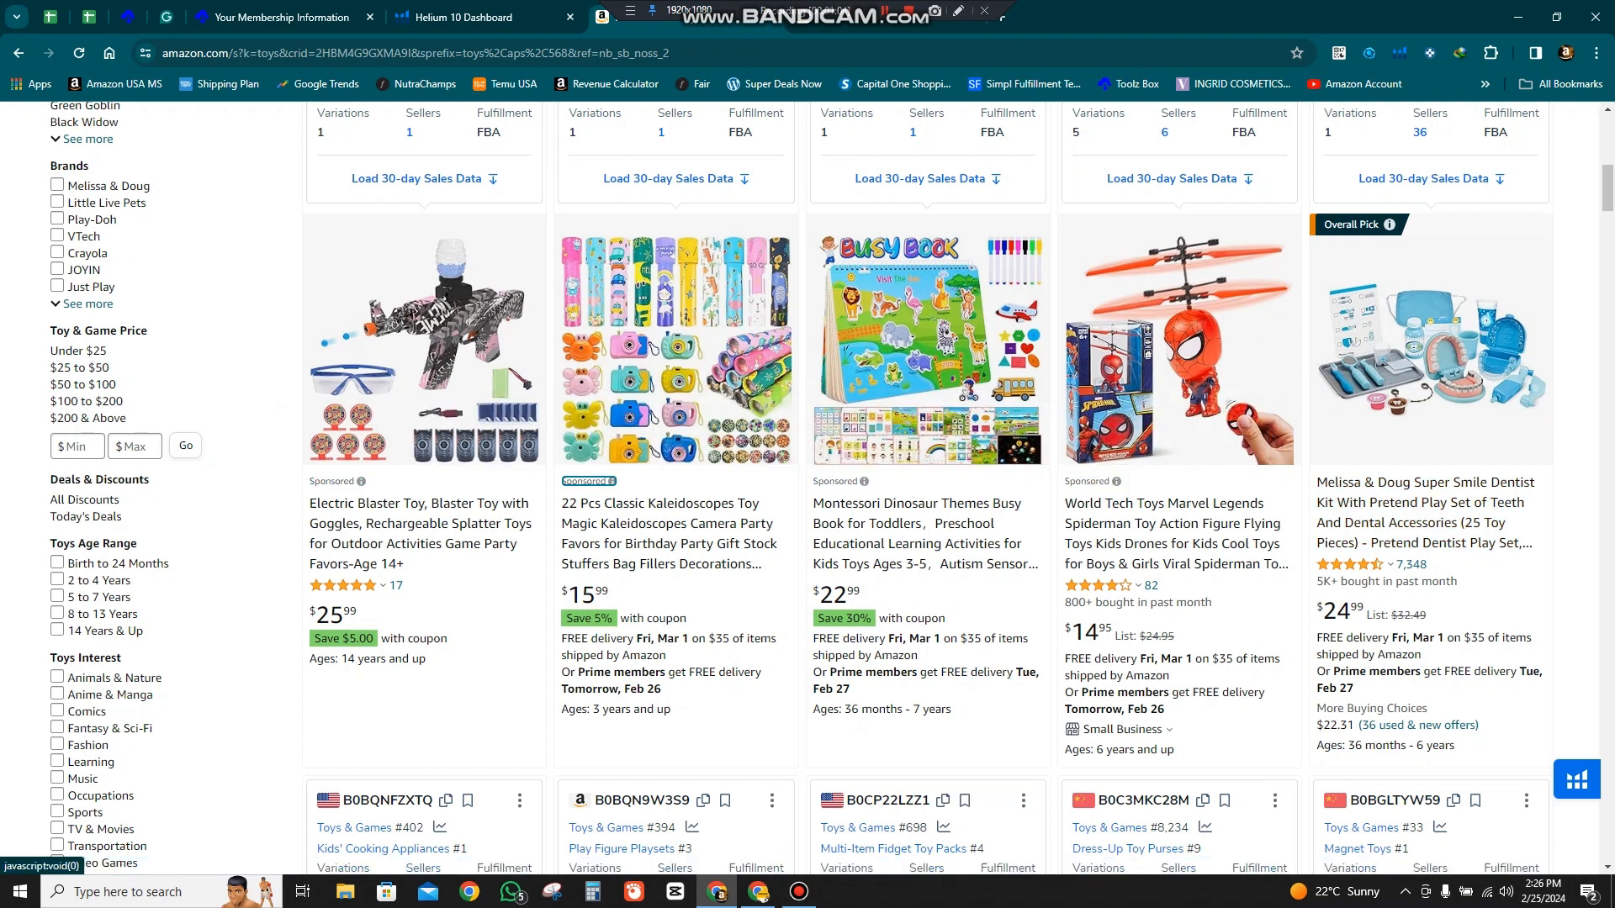
# - Look through the remaining toys results, including the Best Seller items, customer-review features and More results
pyautogui.scroll(-6, 808, 488)
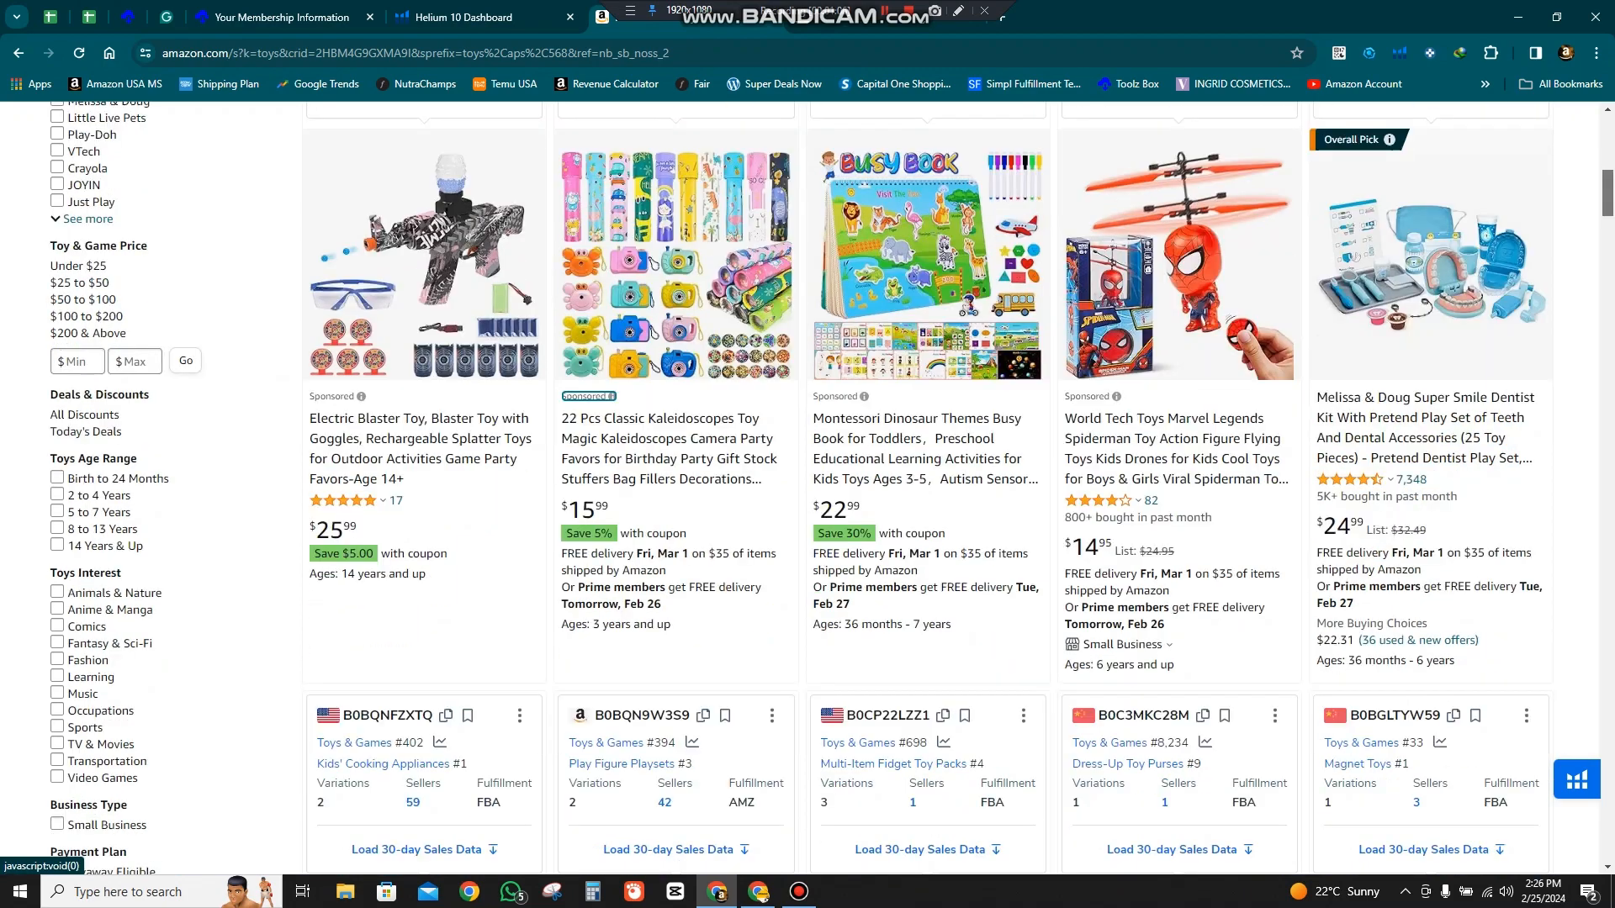
pyautogui.scroll(-3, 808, 488)
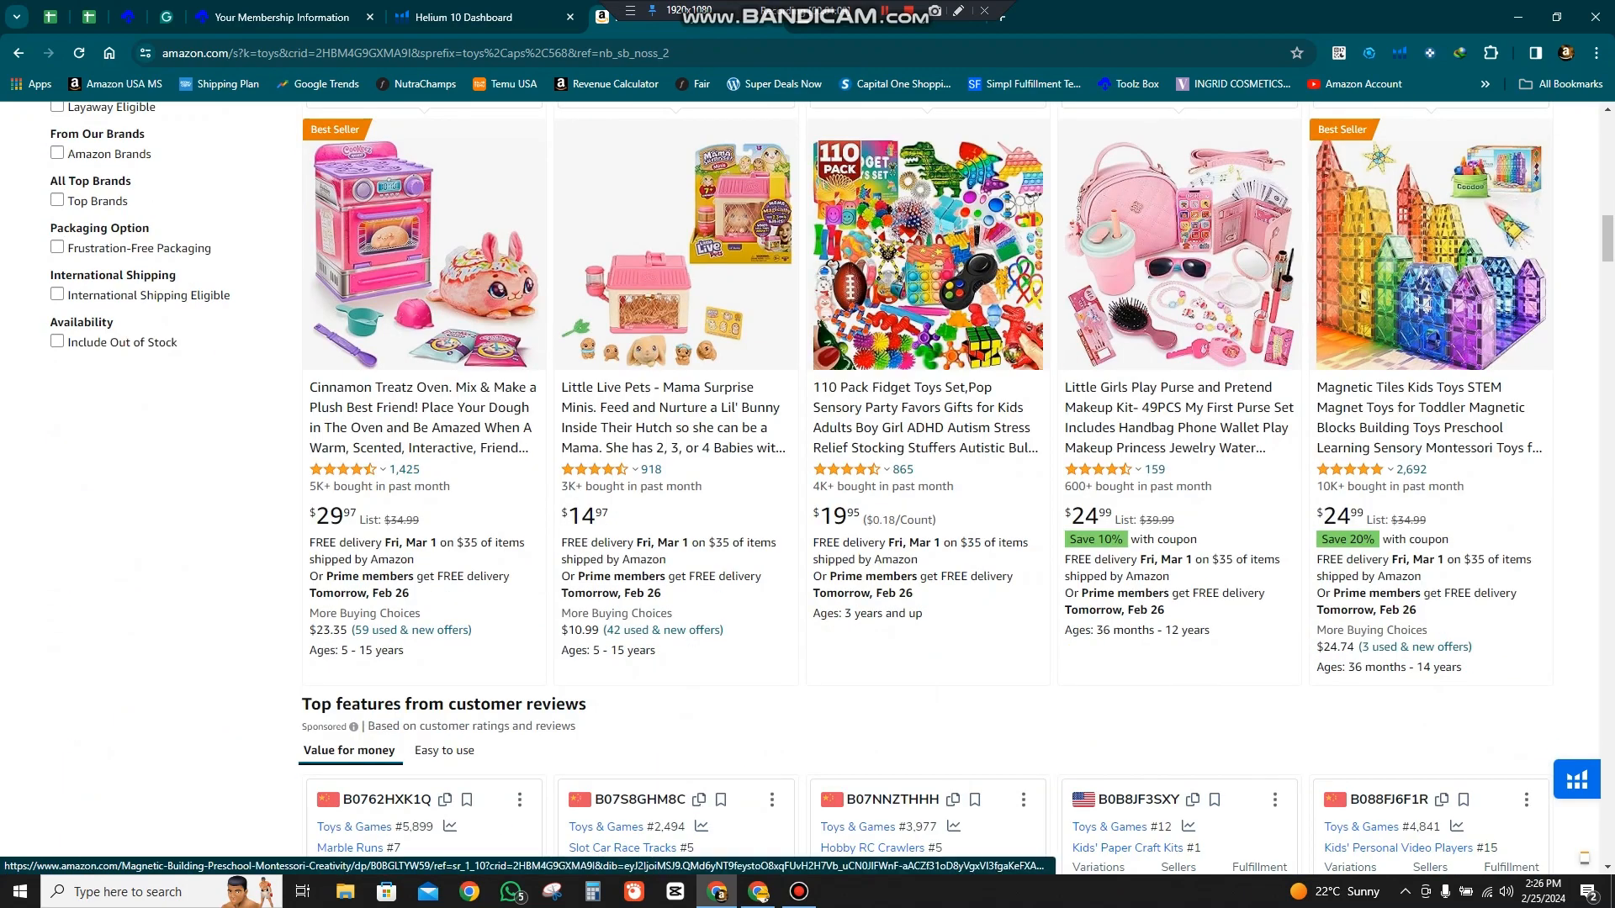
pyautogui.scroll(-15, 807, 487)
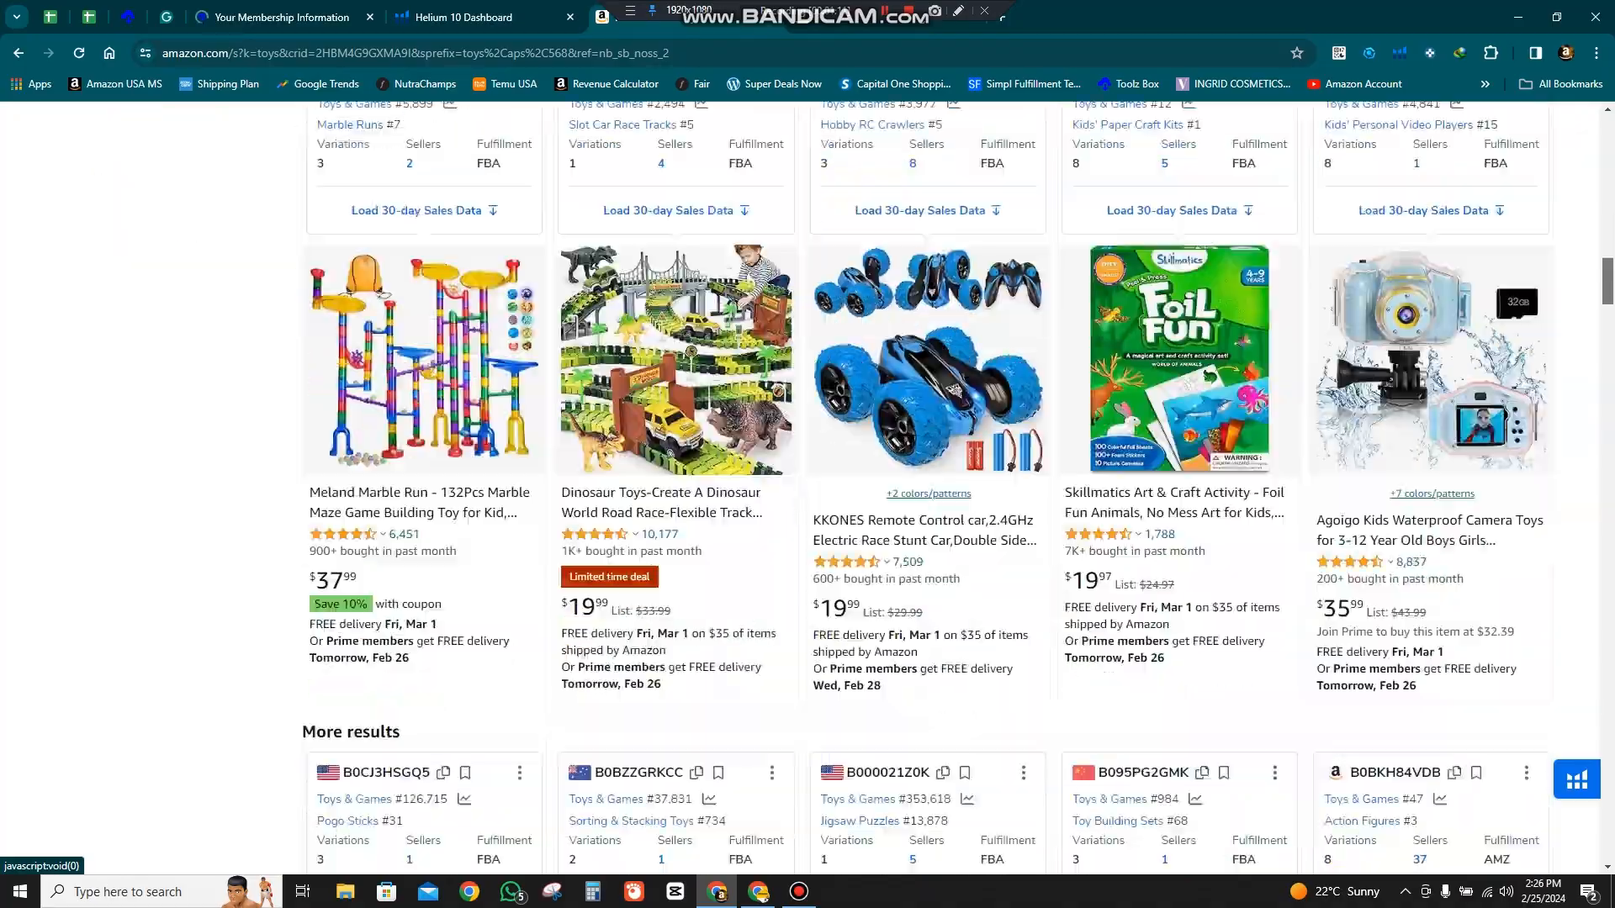
pyautogui.scroll(-18, 807, 488)
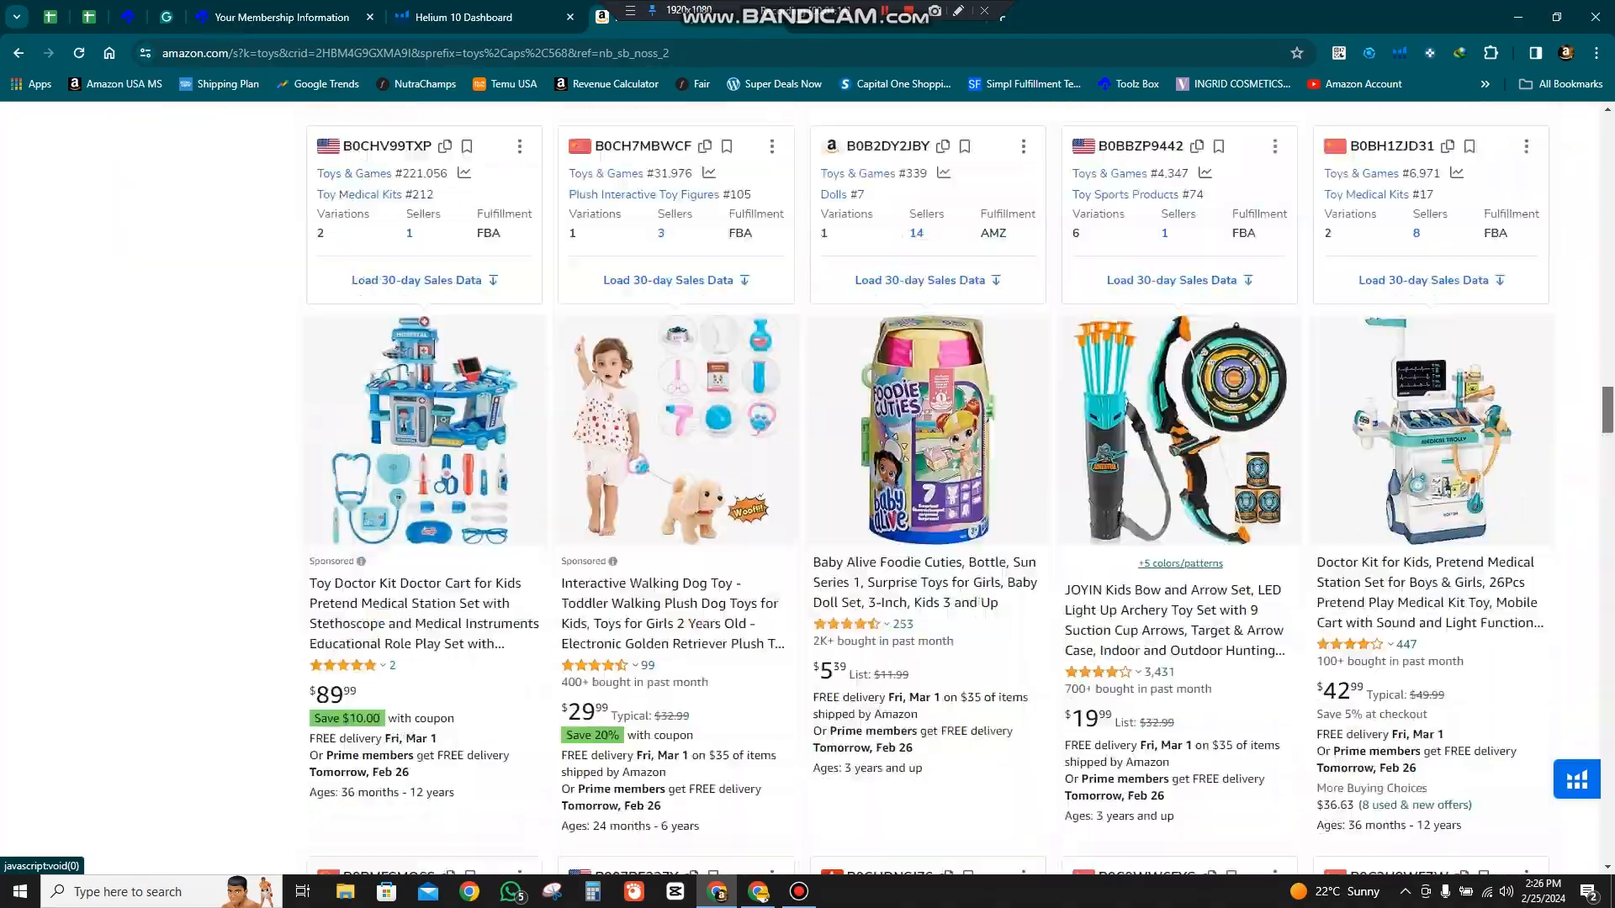
# - Look through the rest of the toys results and run Helium 10's Xray Amazon Product Research on the search
pyautogui.scroll(-15, 807, 487)
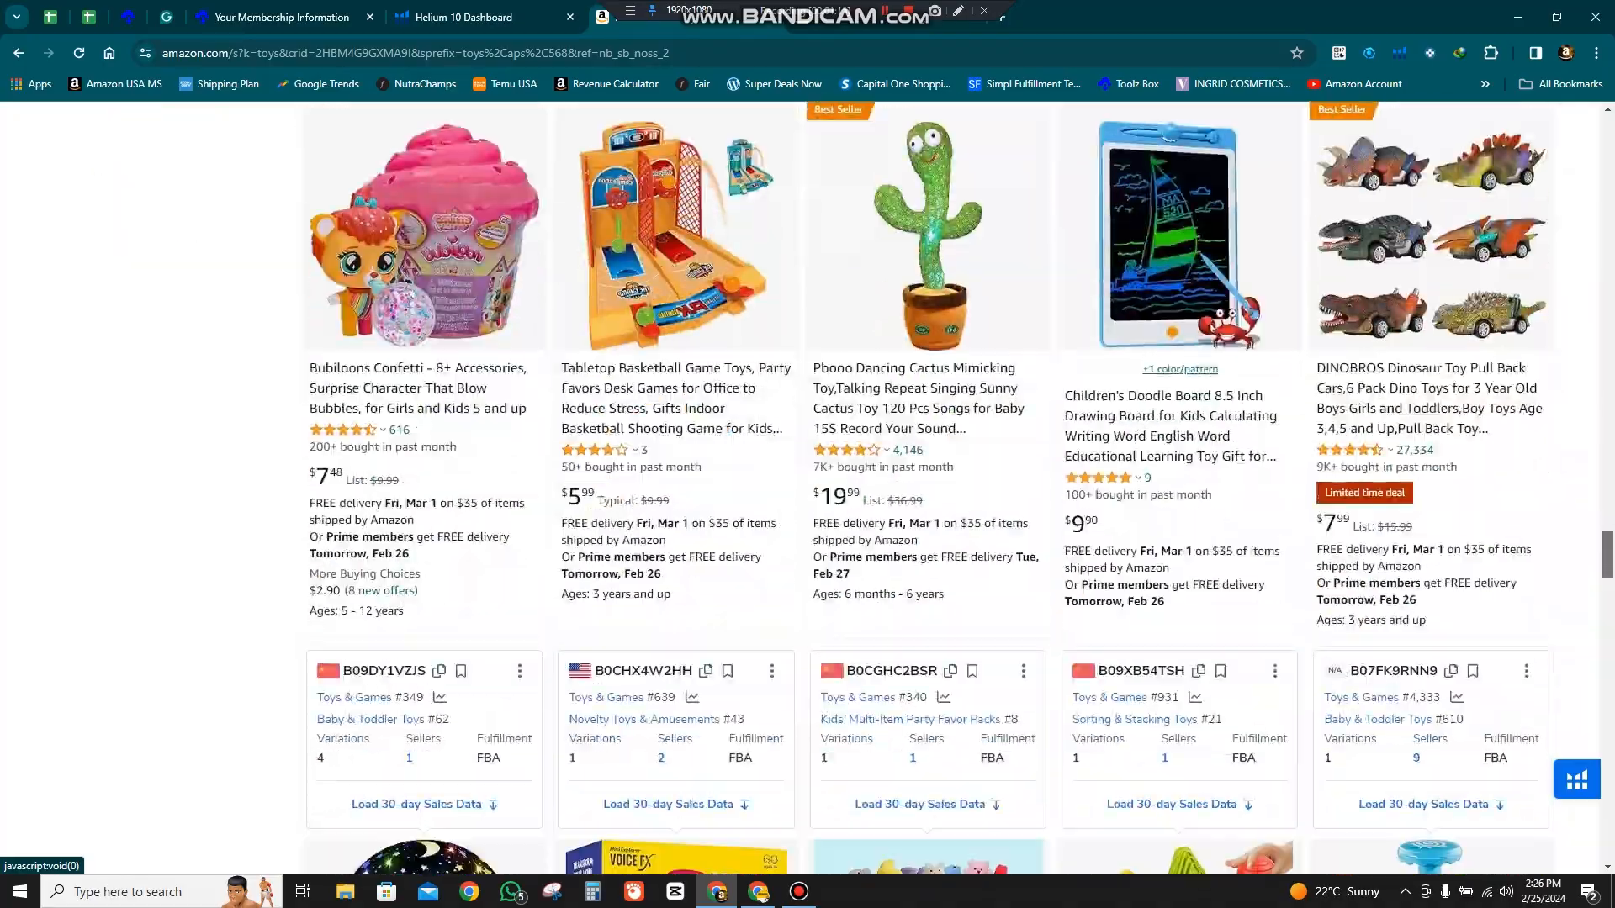
pyautogui.scroll(-18, 1008, 661)
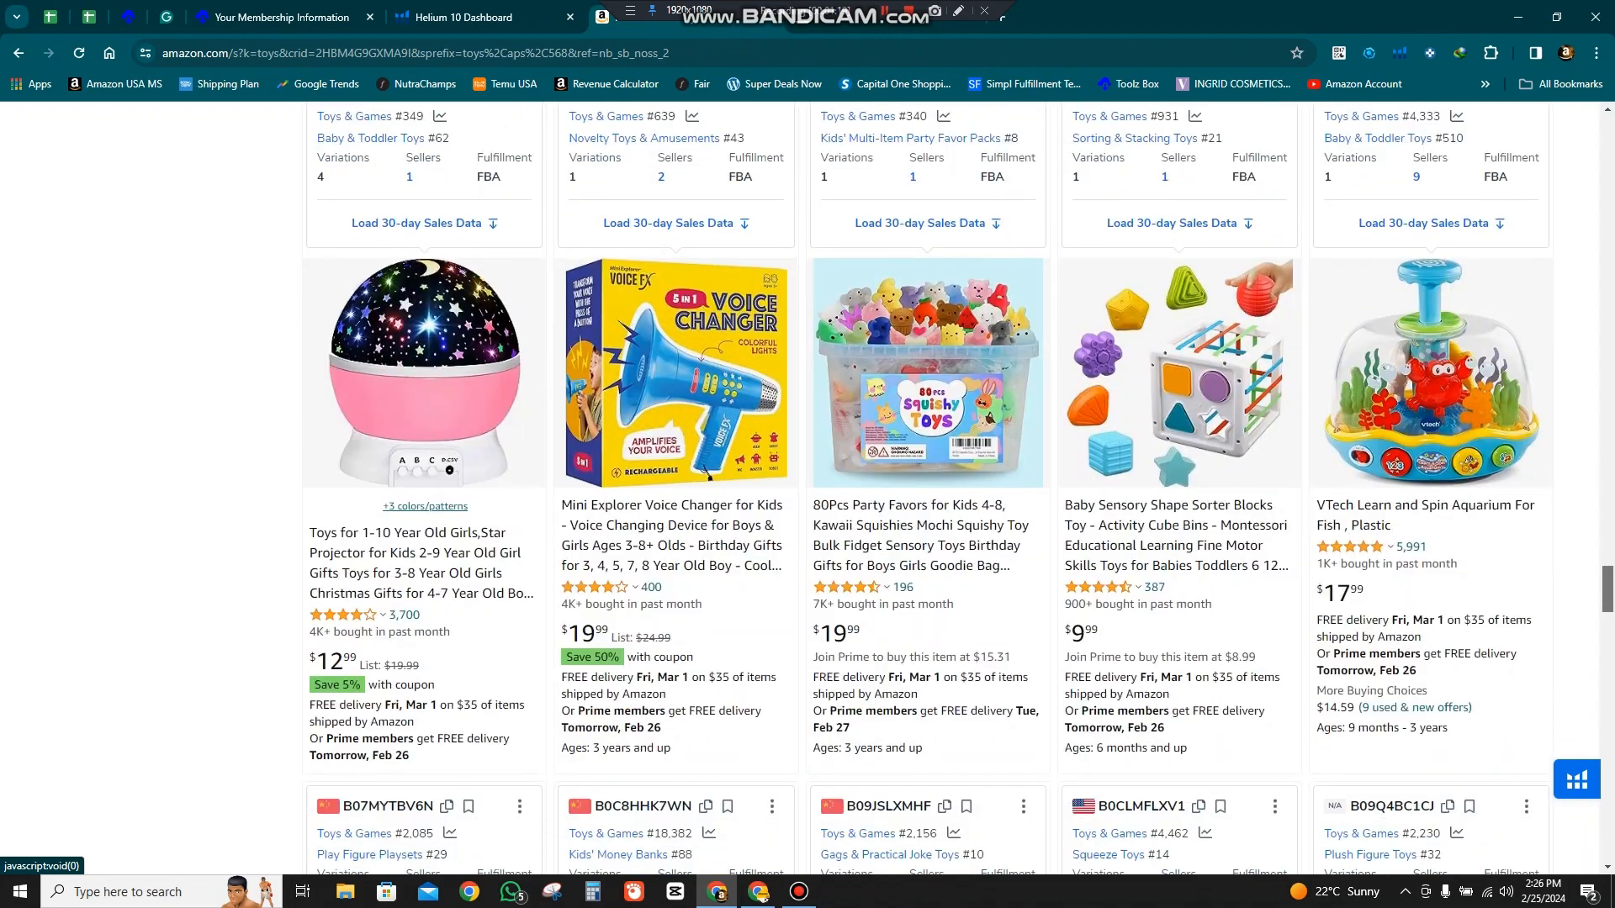
pyautogui.press('Home')
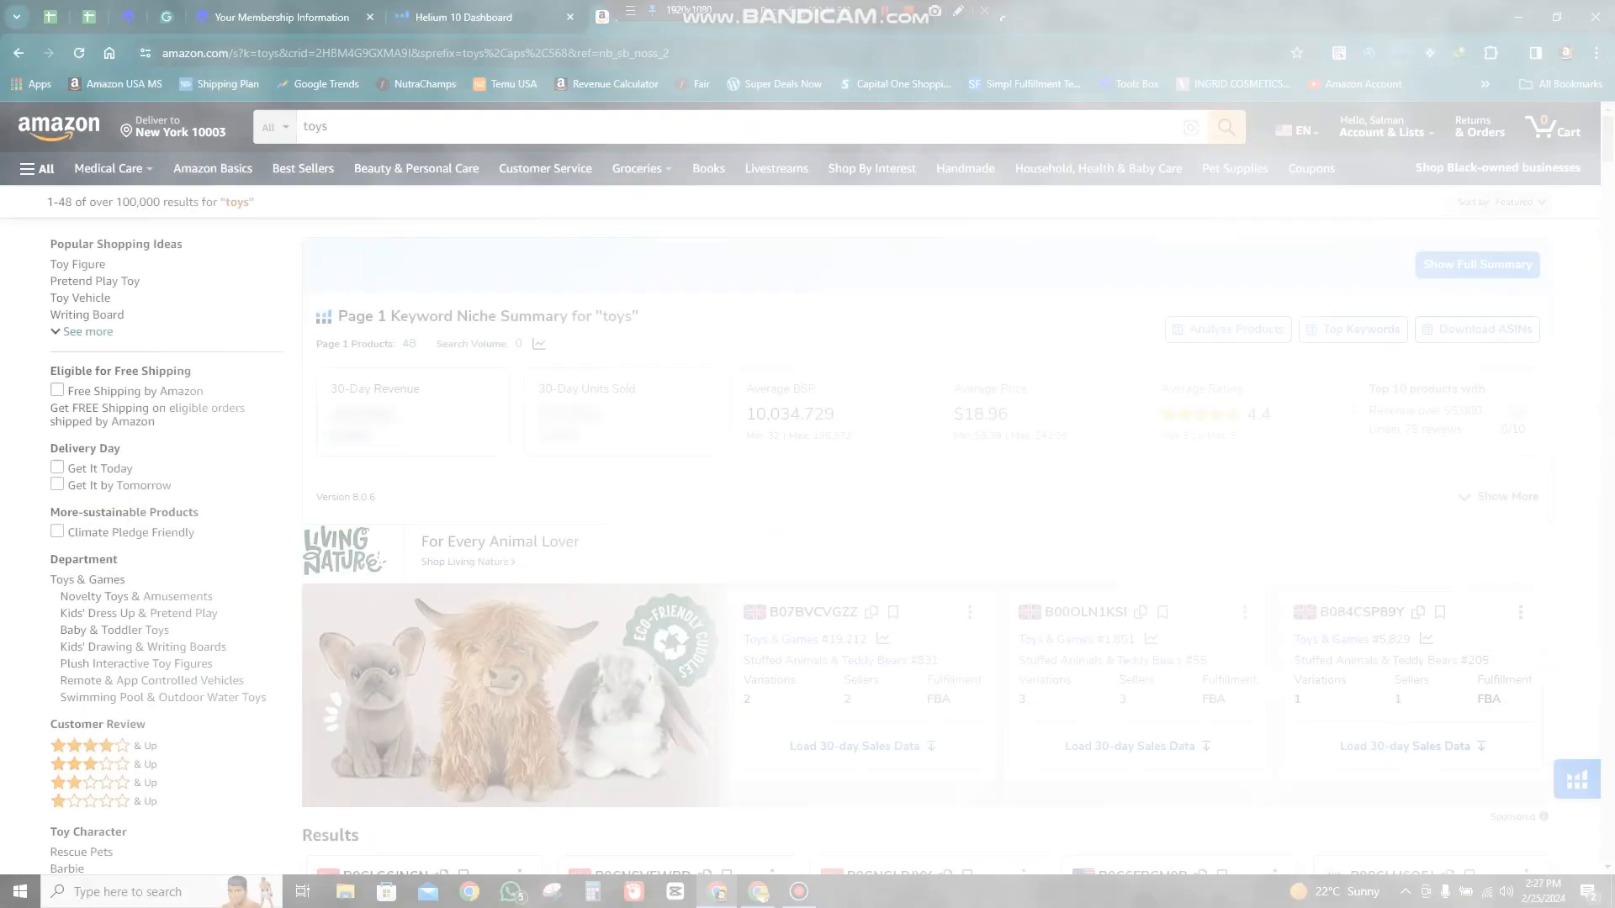
pyautogui.click(1399, 52)
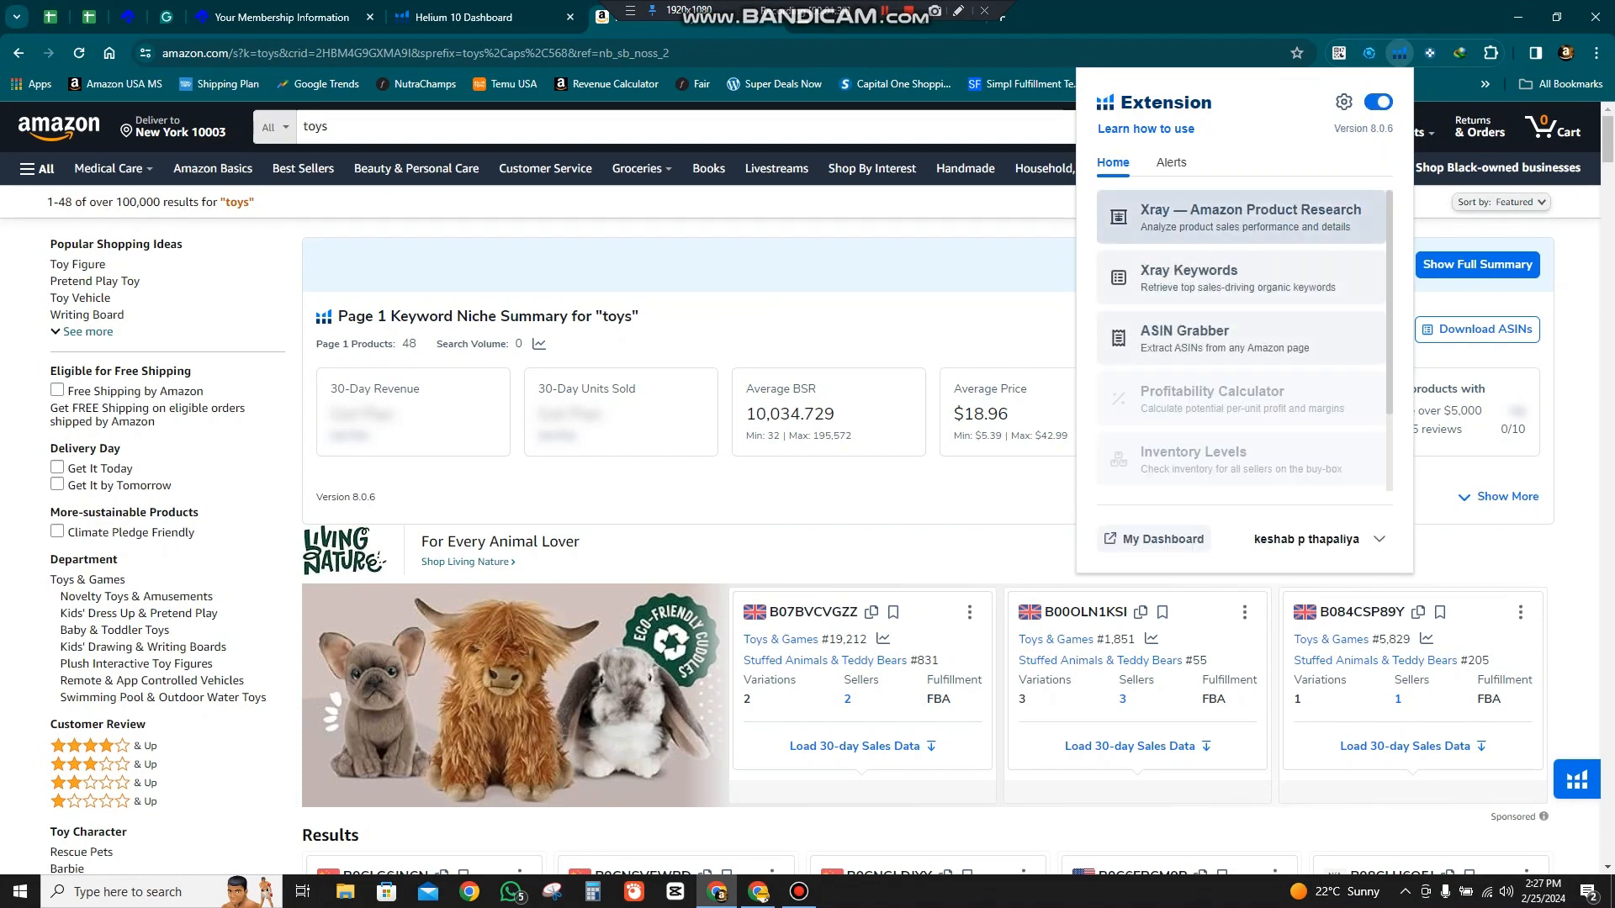
pyautogui.click(1240, 217)
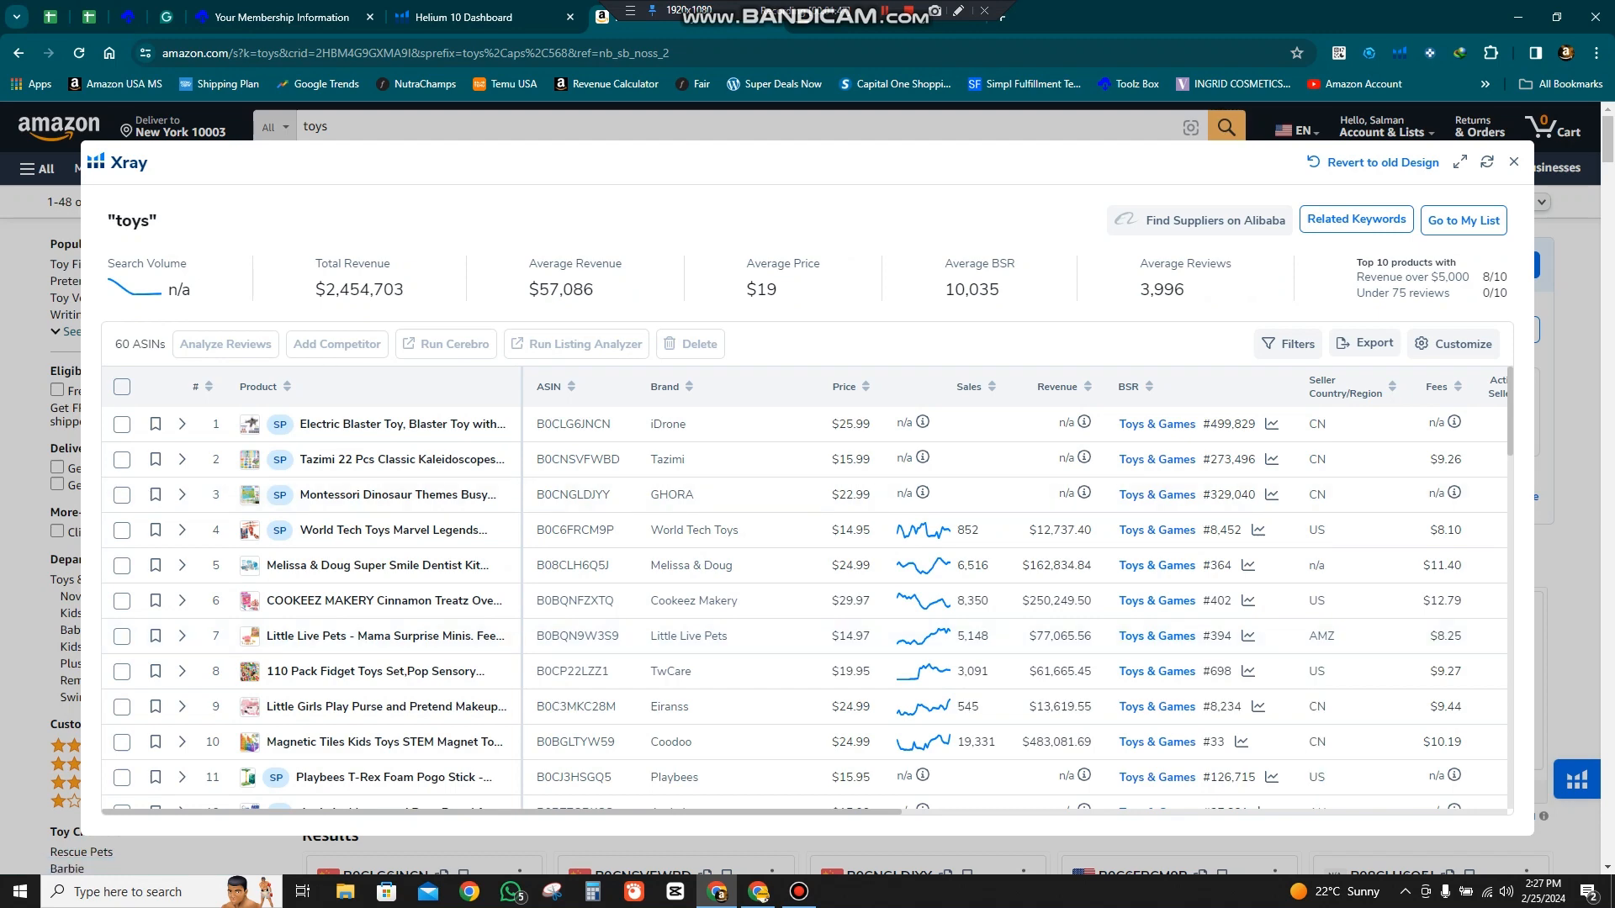
# - Examine the toys search volume history over 90 days and all time, compare the Google and Amazon sources, and close the chart
pyautogui.click(135, 288)
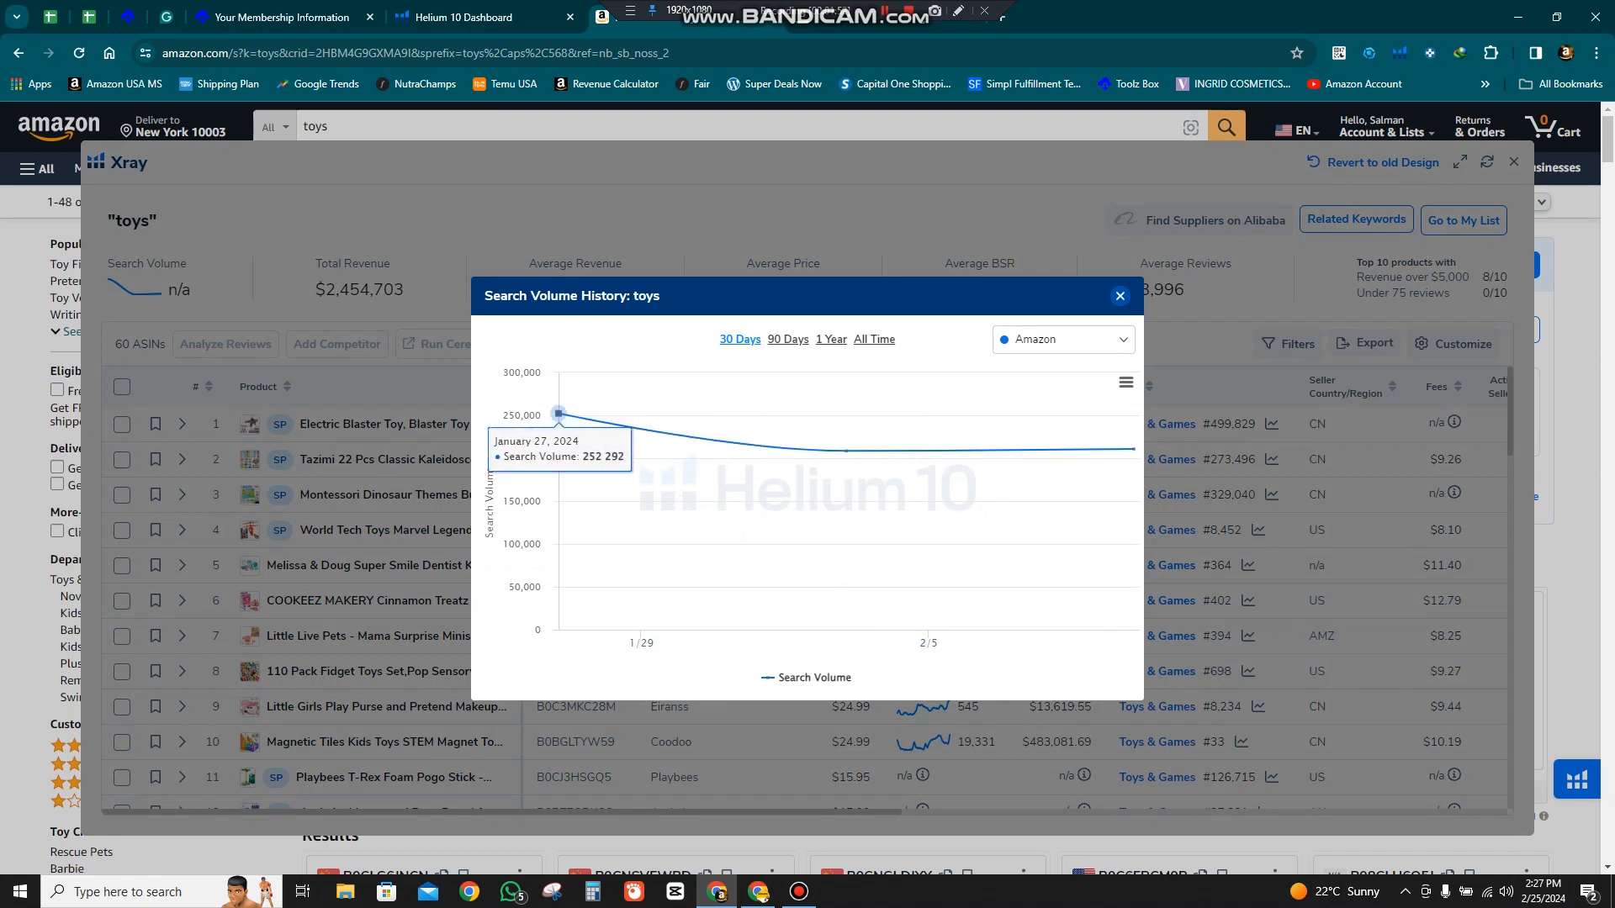
pyautogui.click(788, 339)
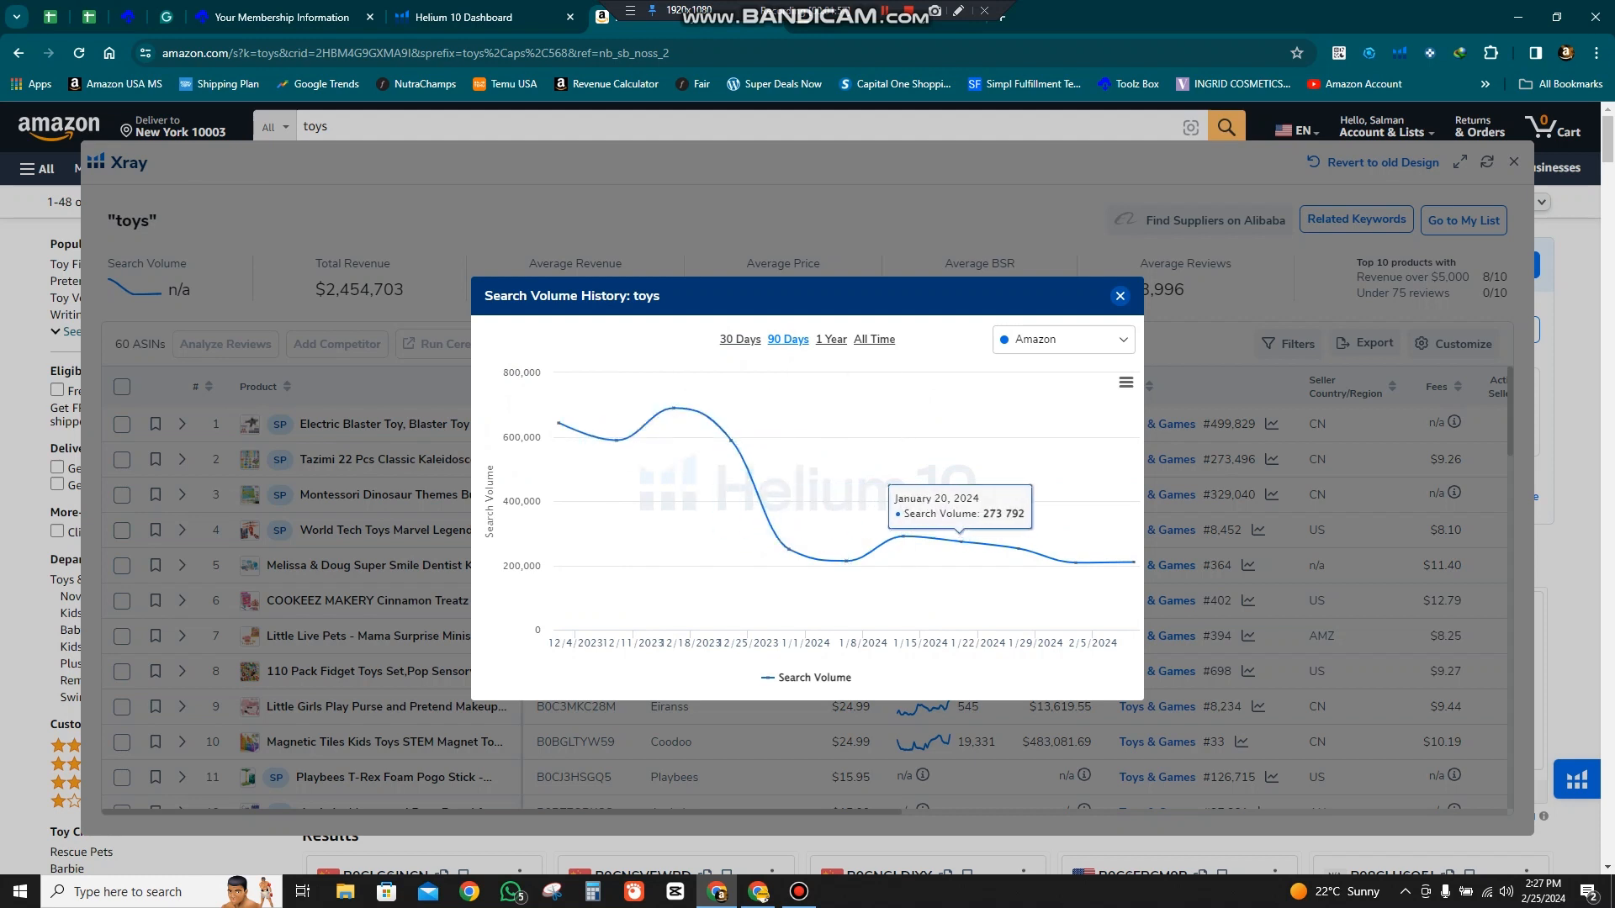
pyautogui.click(874, 339)
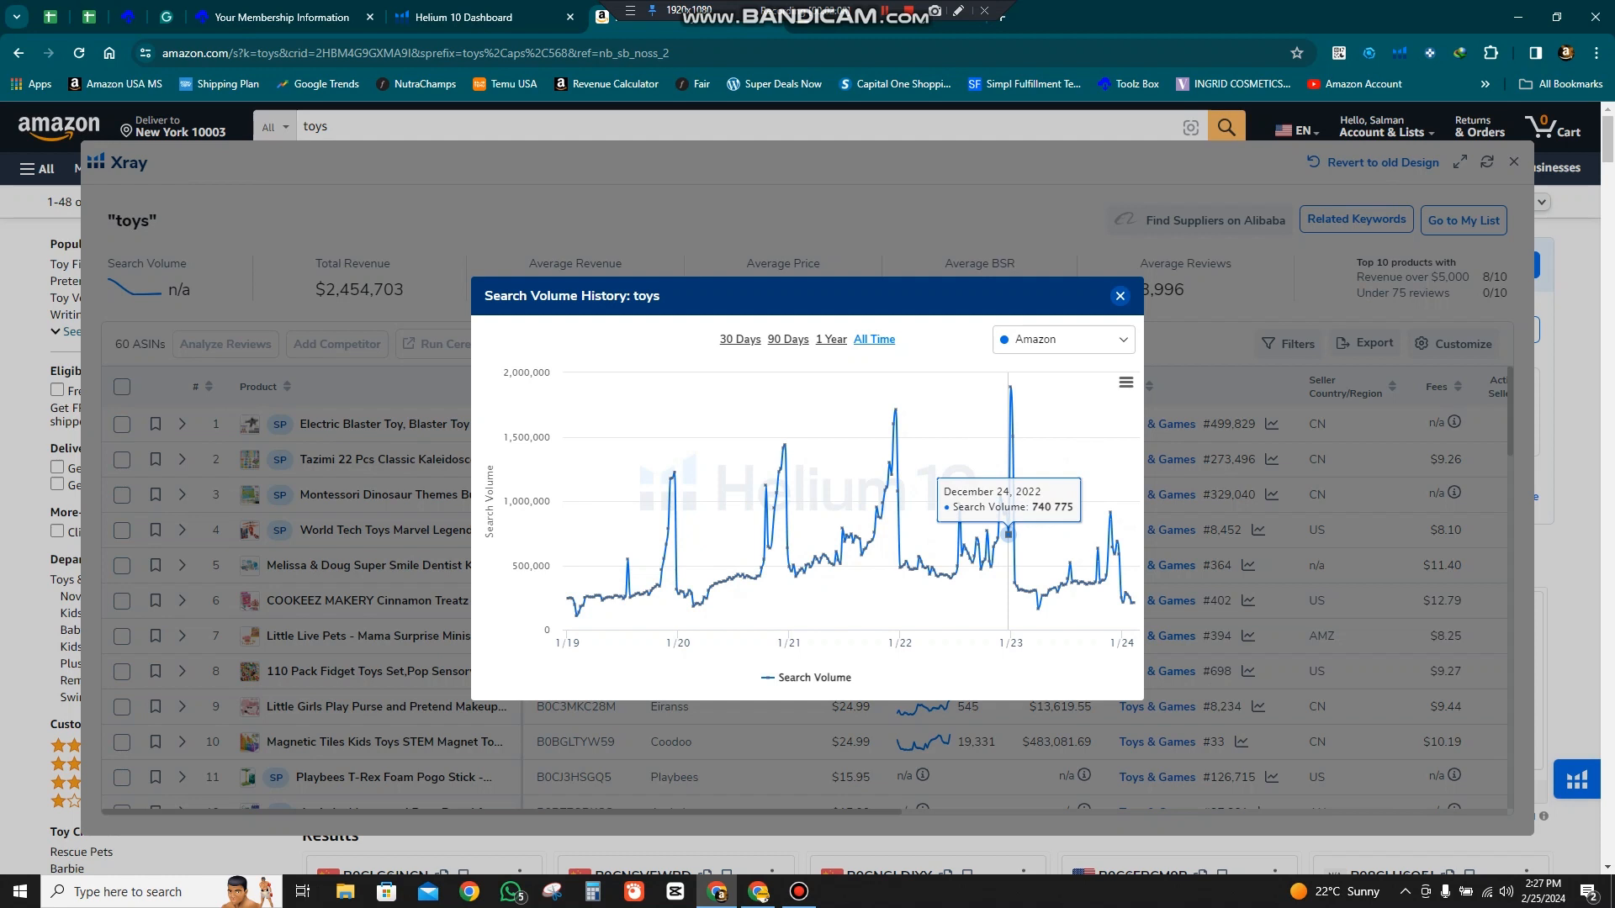
pyautogui.click(1064, 339)
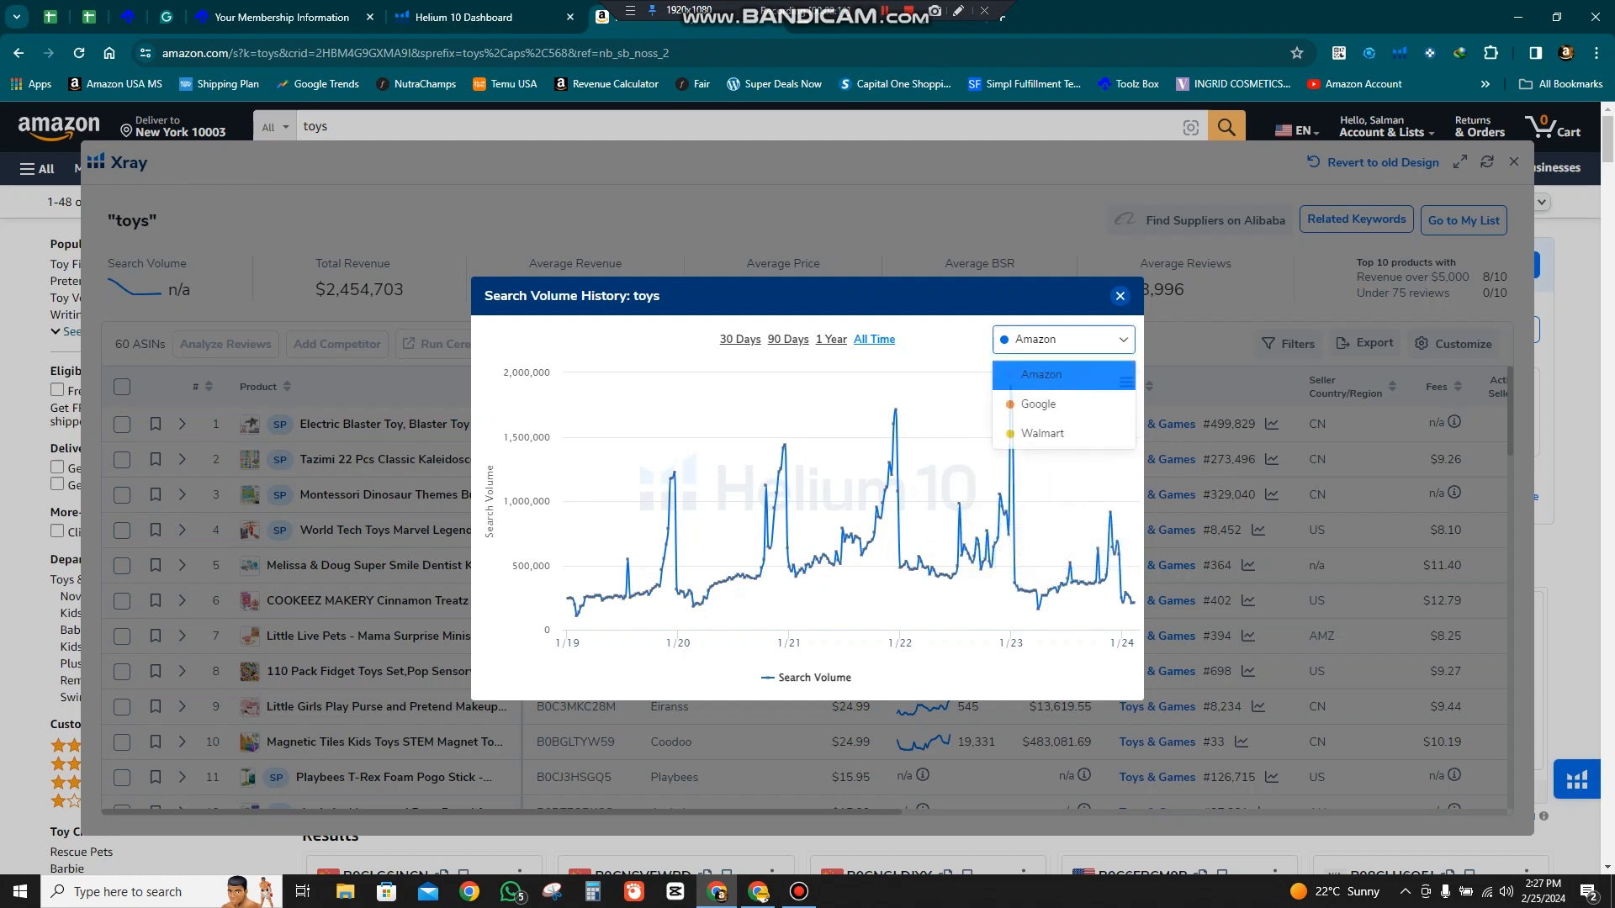
pyautogui.click(1037, 403)
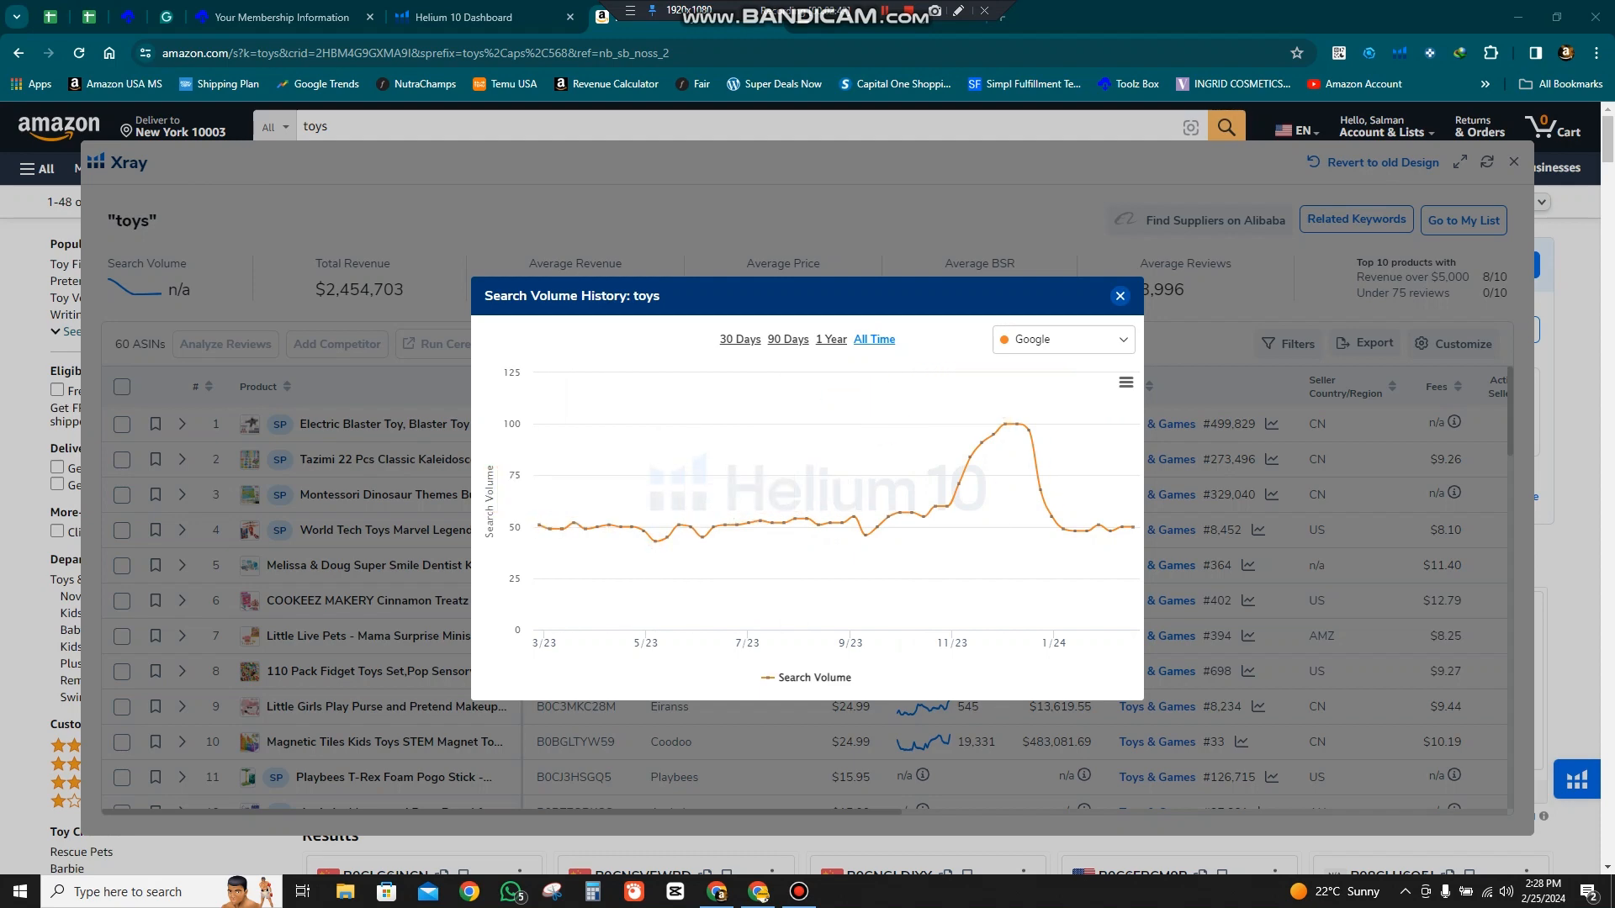
pyautogui.click(1064, 339)
pyautogui.click(1035, 371)
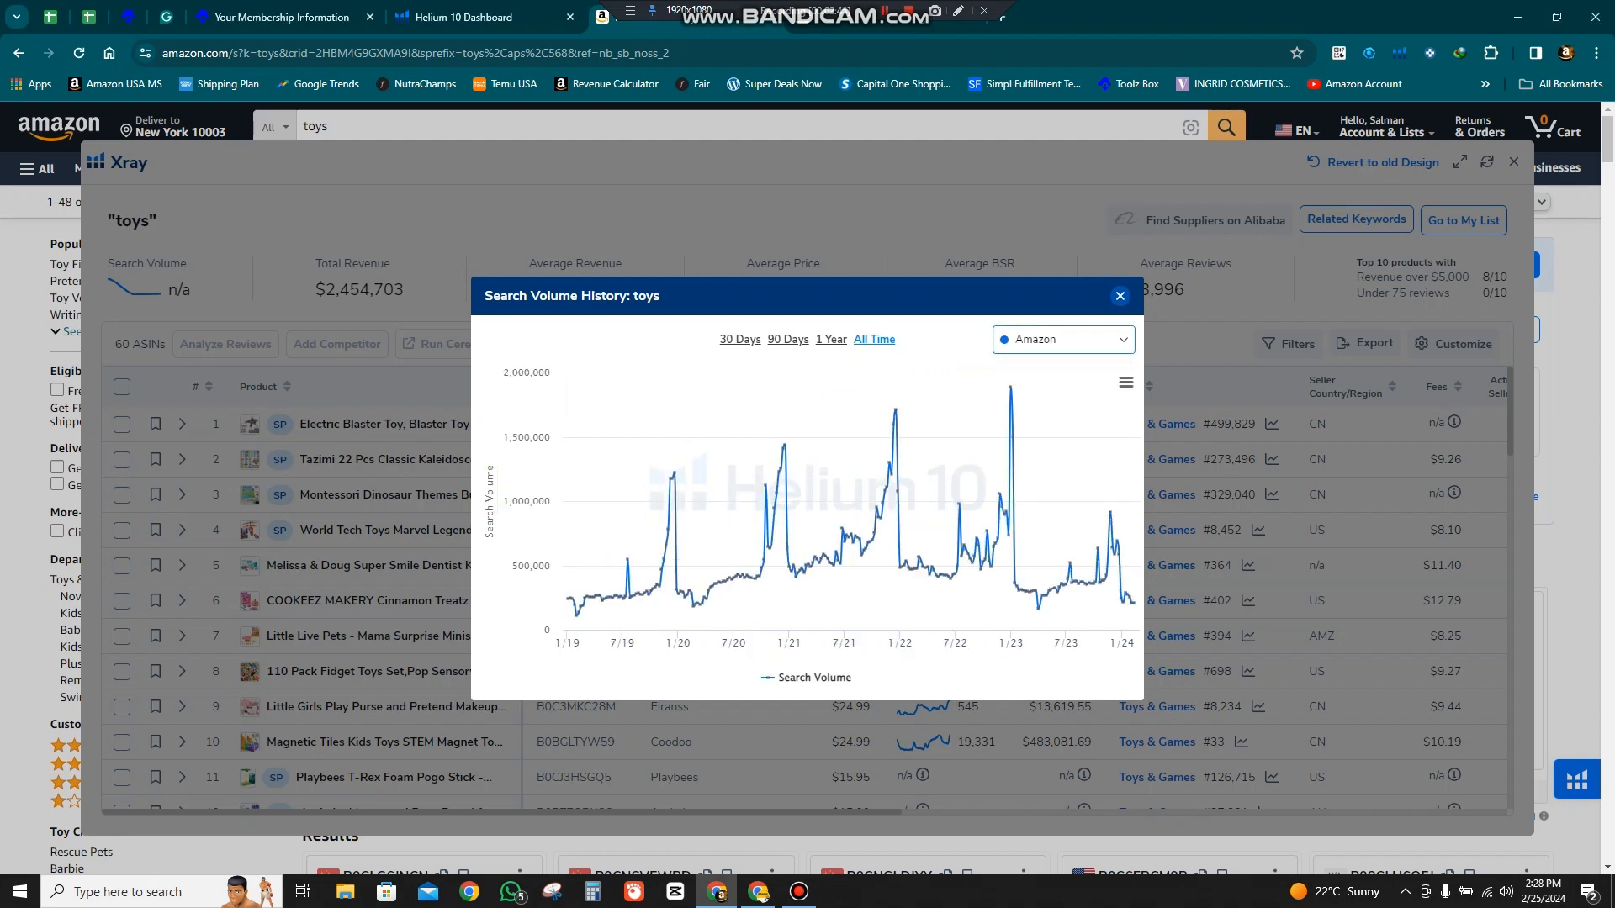
pyautogui.click(1119, 296)
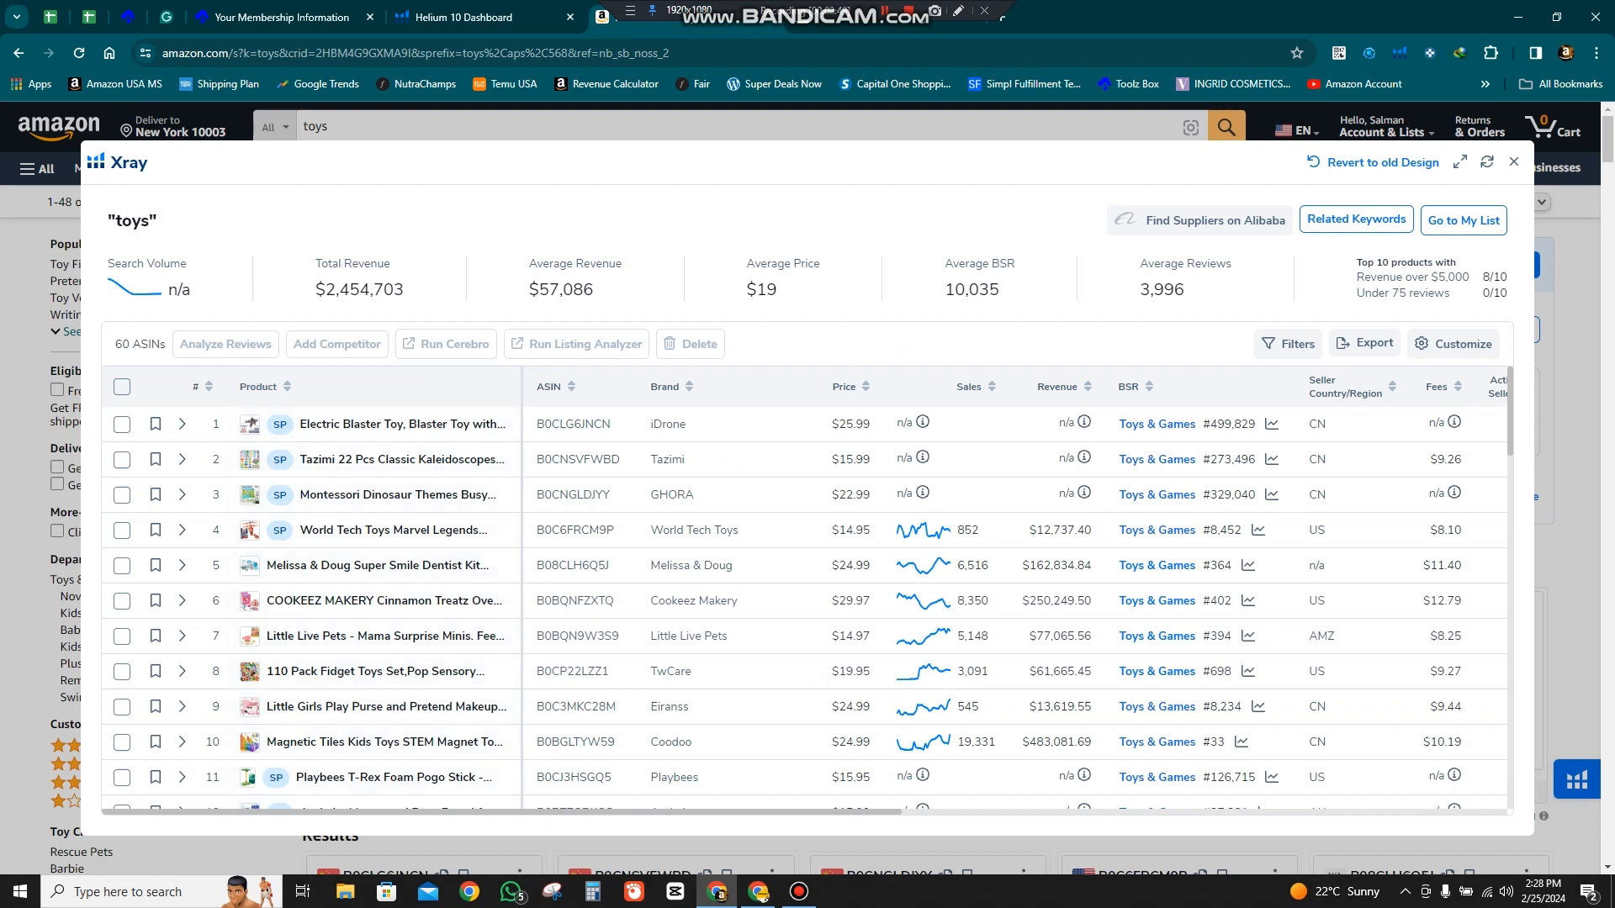
# - Examine Xray's total revenue, average revenue, average price, average BSR and average reviews for toys, highlighting the figures
pyautogui.moveTo(405, 290); pyautogui.dragTo(315, 289)
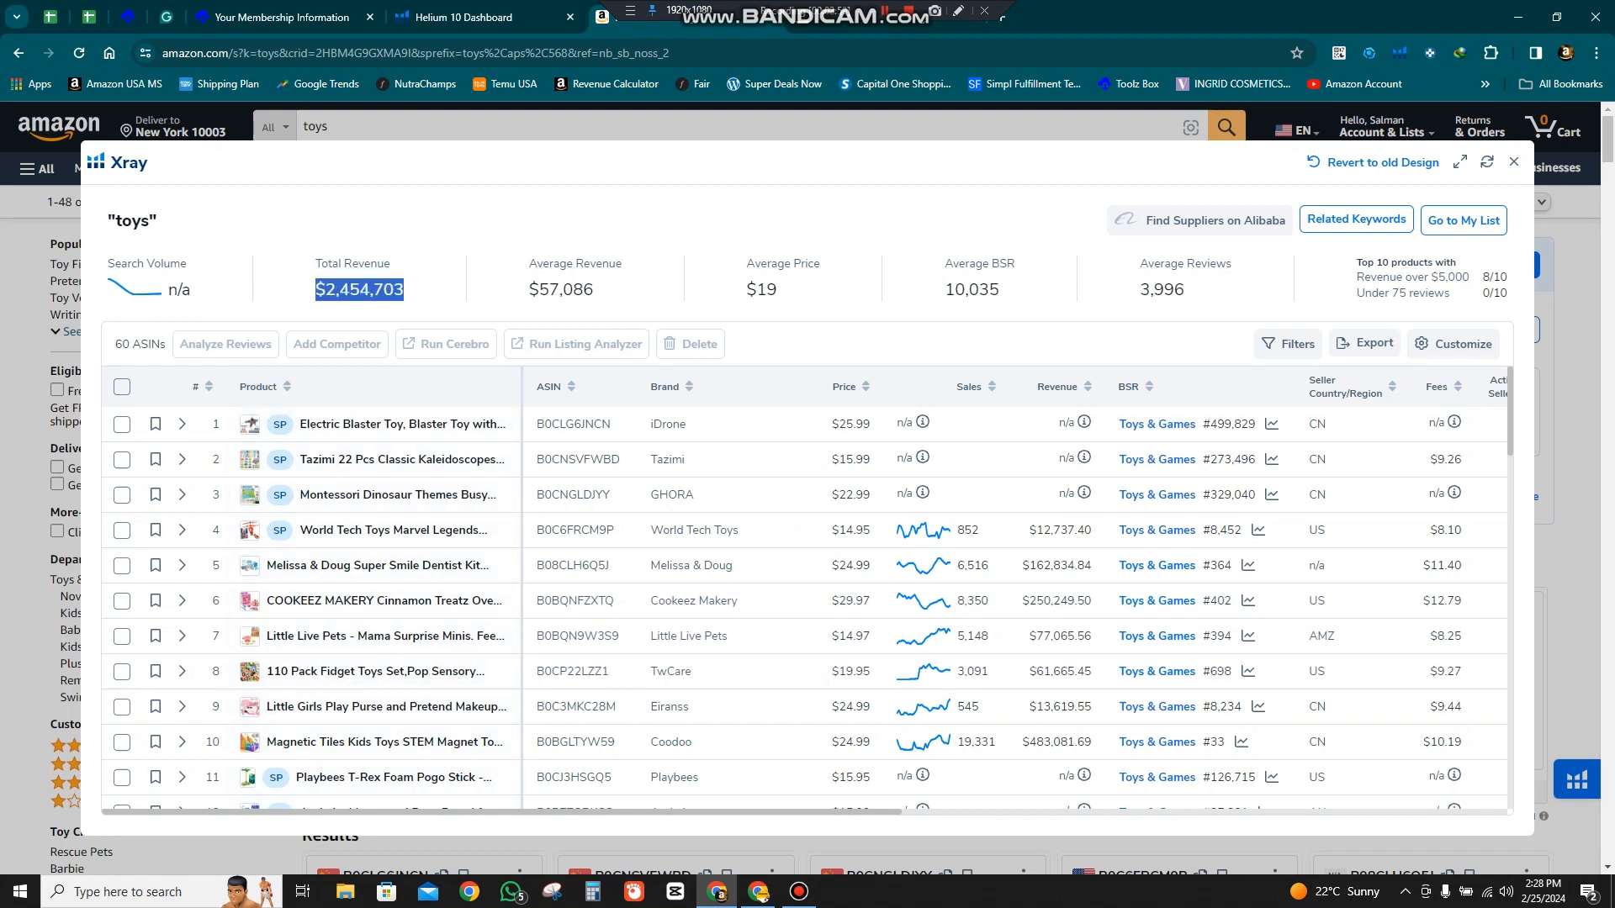
pyautogui.moveTo(594, 289); pyautogui.dragTo(539, 289)
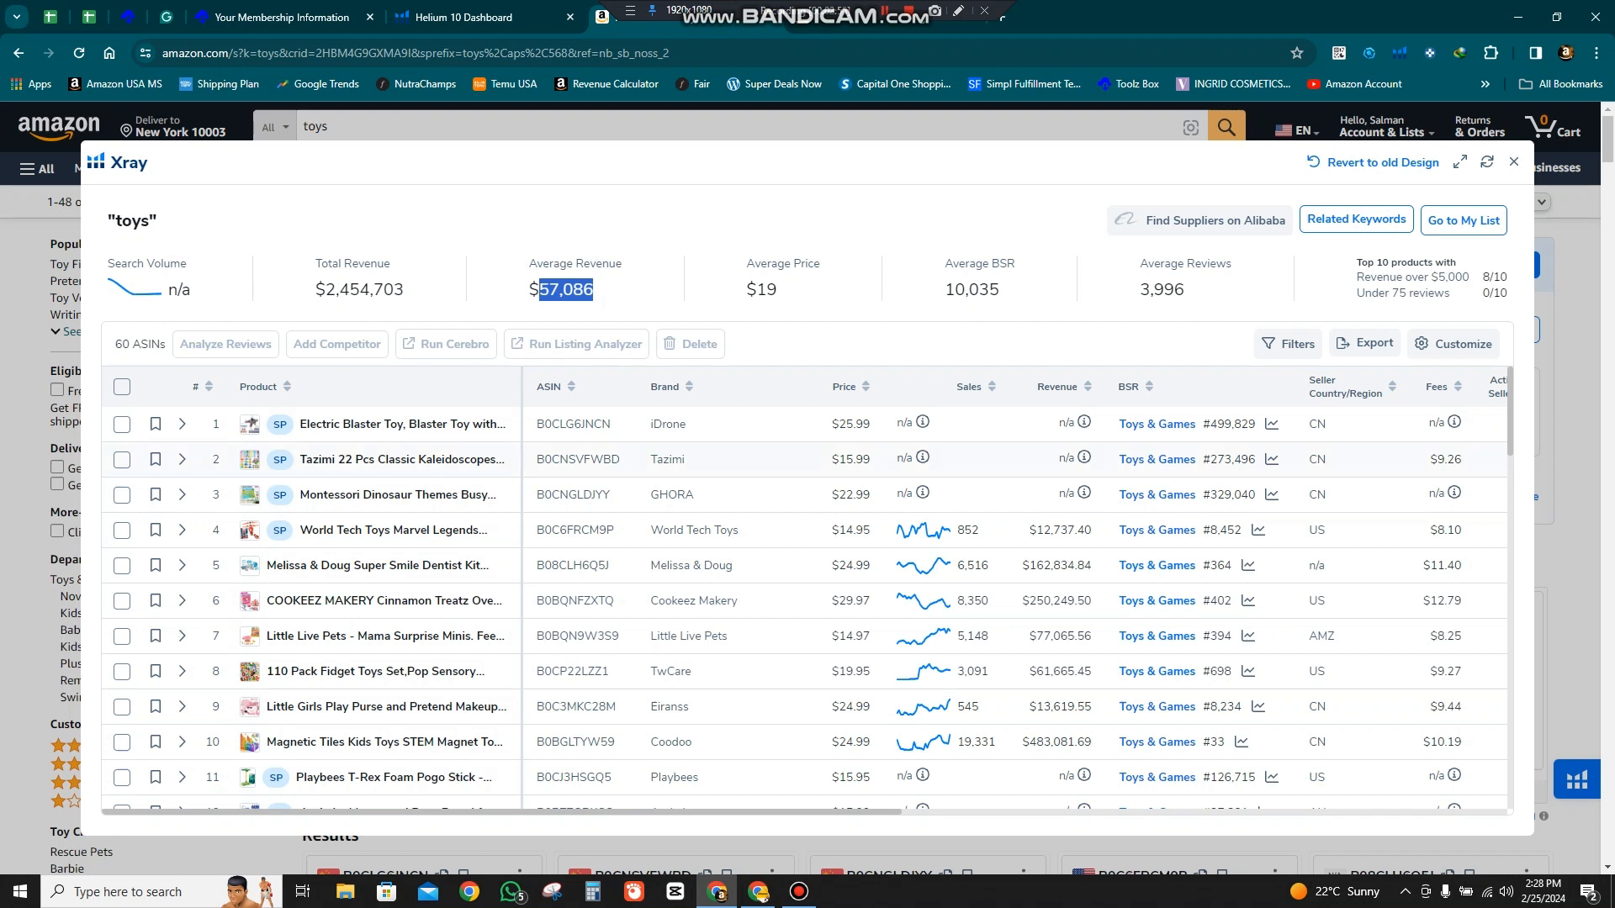
pyautogui.moveTo(778, 290); pyautogui.dragTo(746, 289)
pyautogui.moveTo(1001, 289); pyautogui.dragTo(943, 289)
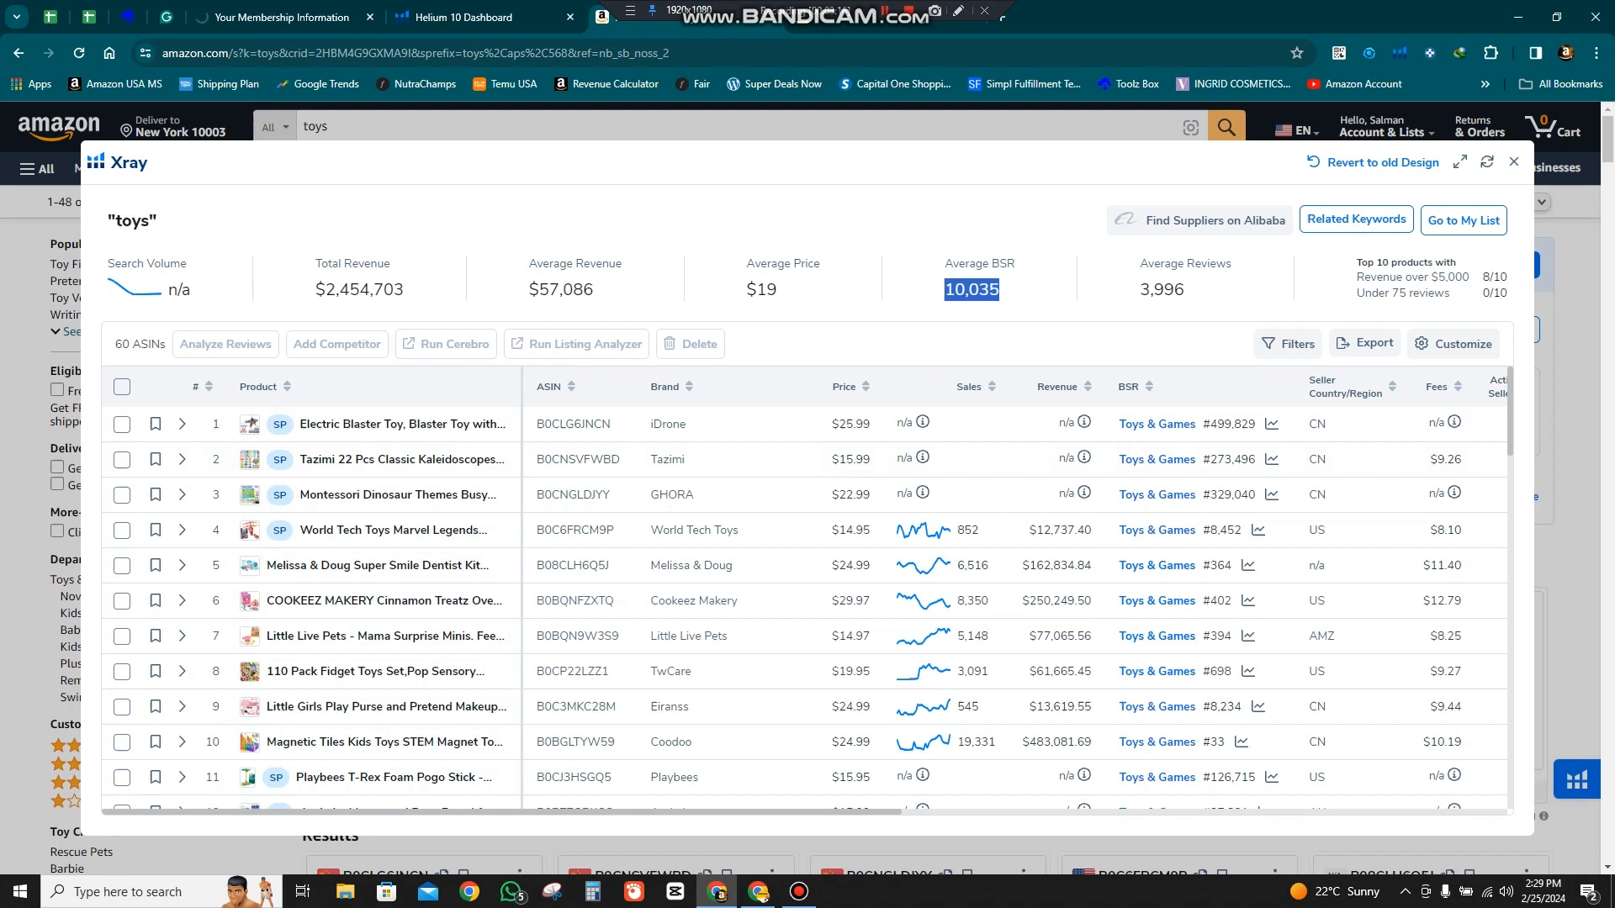
pyautogui.moveTo(1186, 290); pyautogui.dragTo(1139, 290)
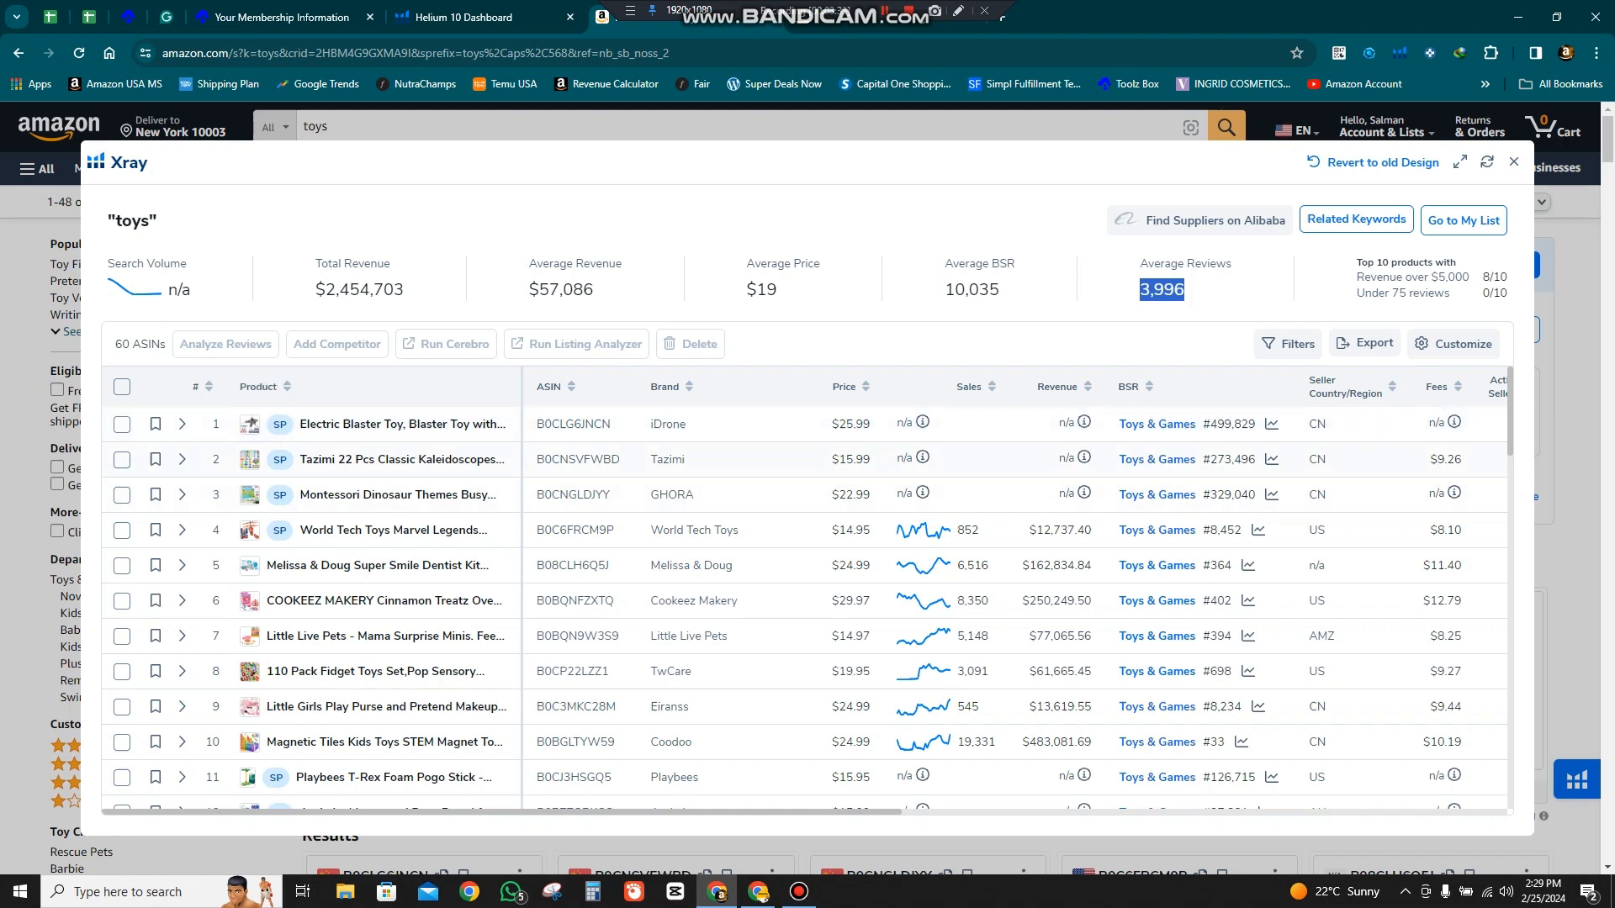
# - Filter the Xray product list to hide sponsored products from the results
pyautogui.click(1289, 344)
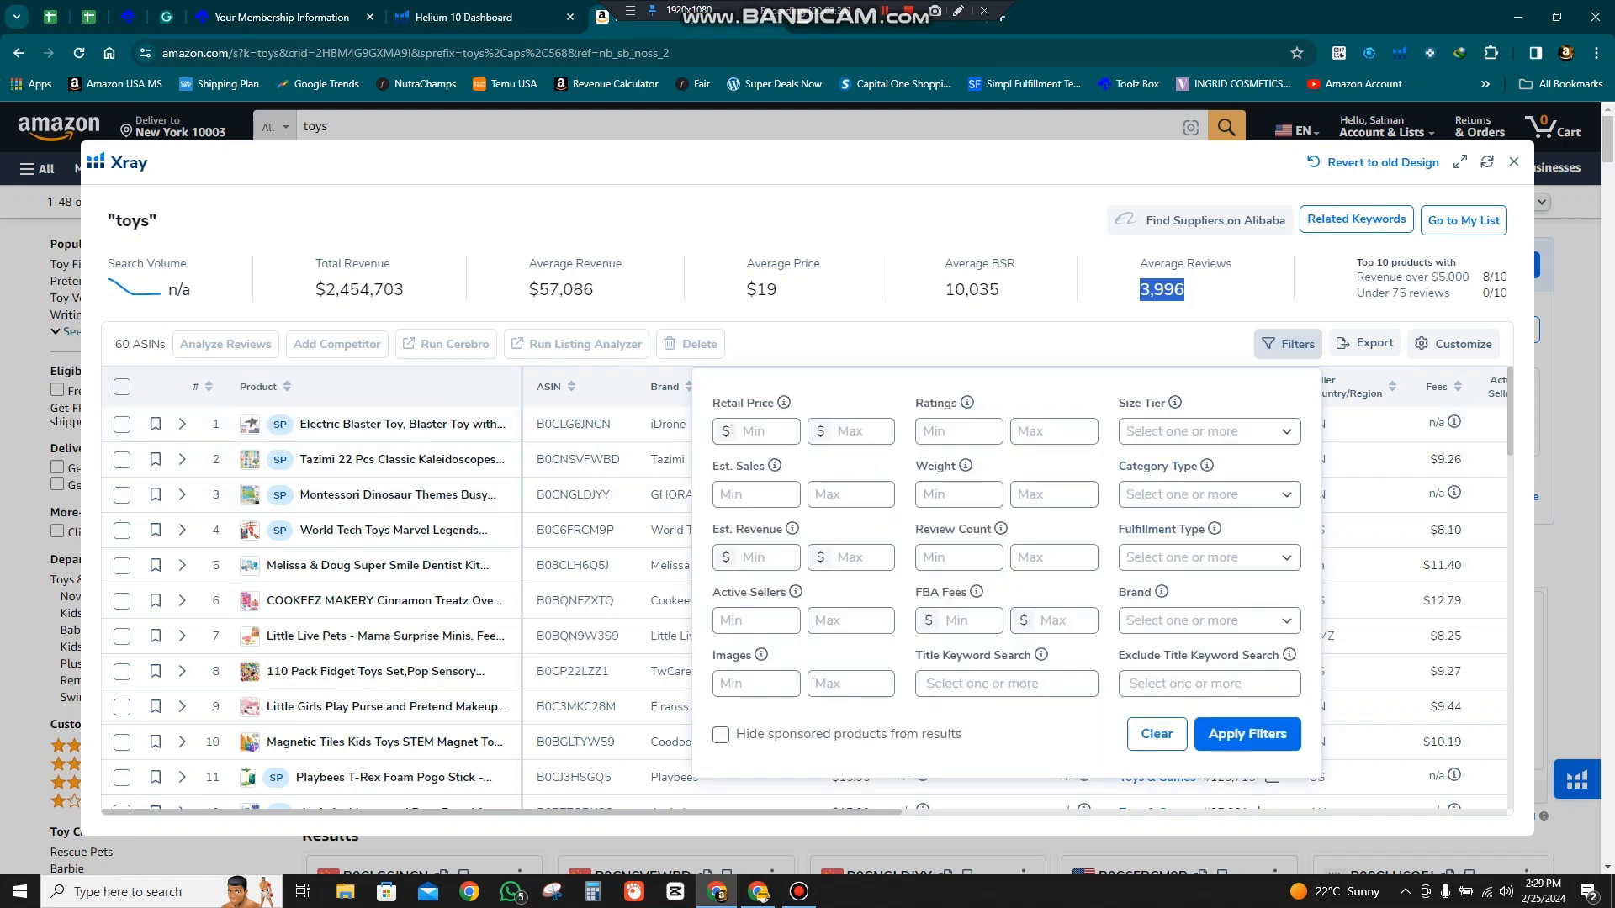
pyautogui.click(721, 734)
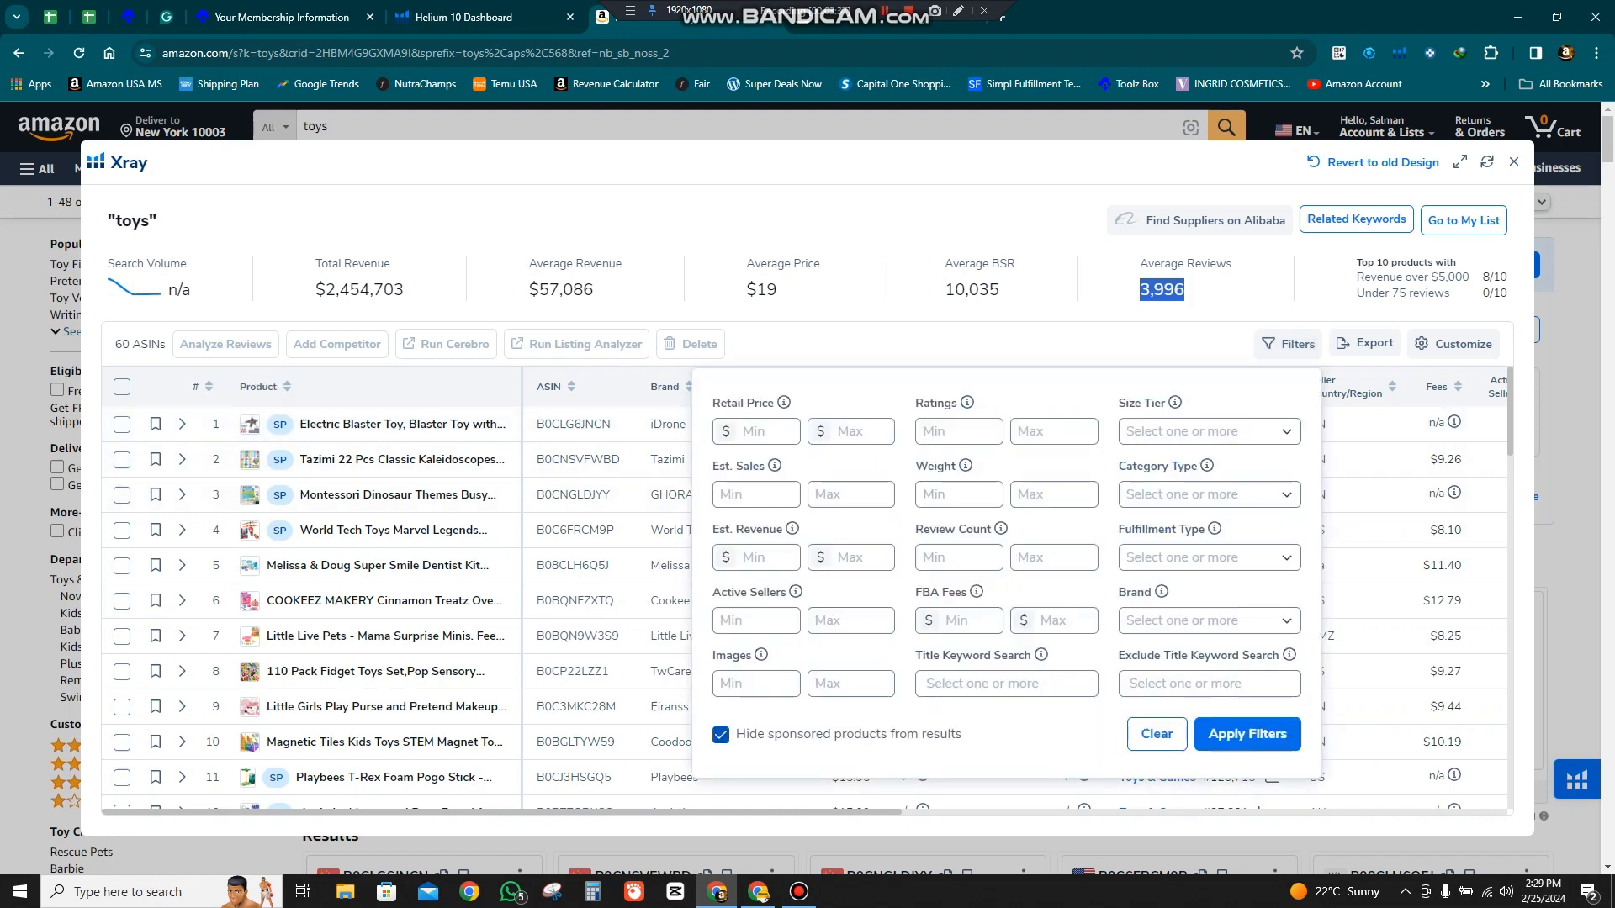
pyautogui.click(1247, 734)
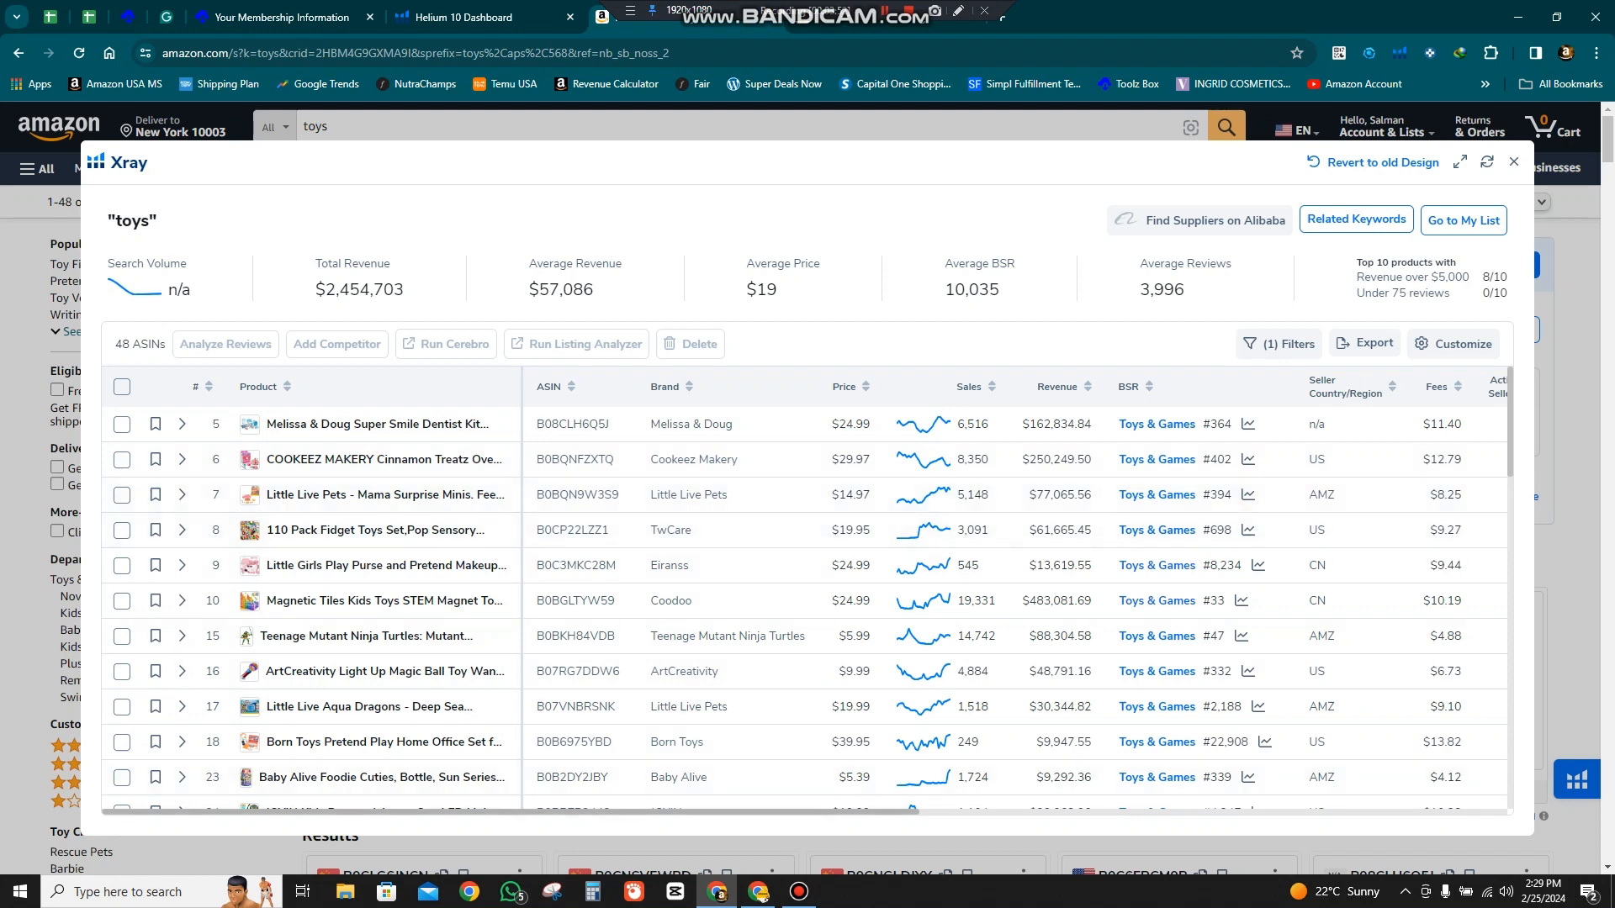
# - Examine the filtered products' columns, from fees, active sellers, ratings and reviews back to price, sales, revenue and BSR
pyautogui.moveTo(673, 811); pyautogui.dragTo(985, 811)
pyautogui.moveTo(896, 811); pyautogui.dragTo(898, 812)
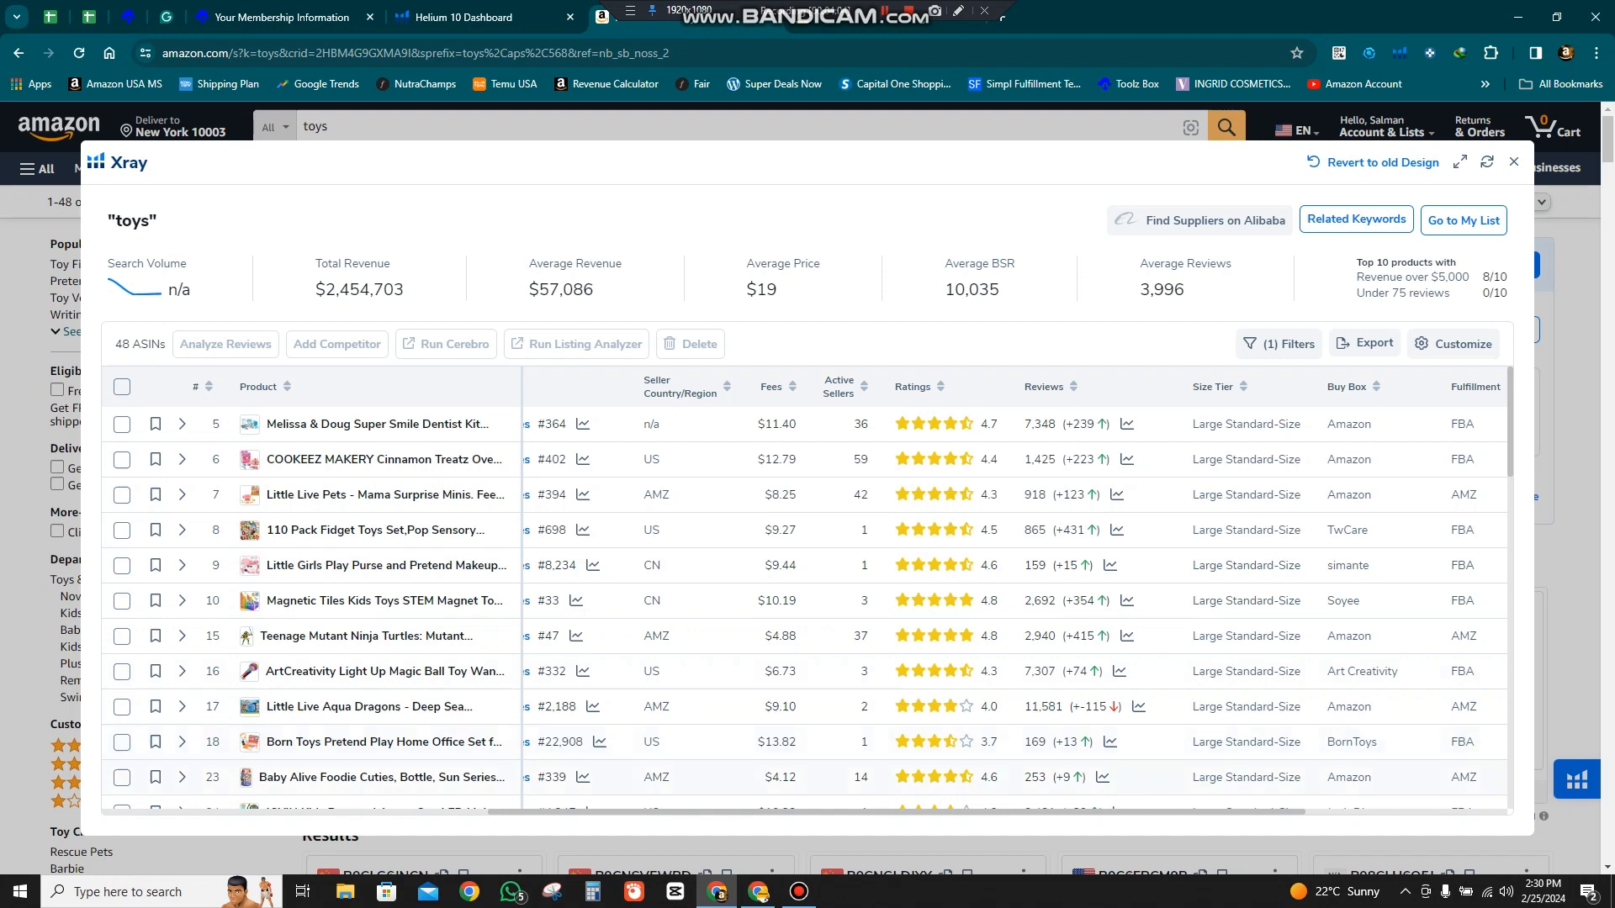
pyautogui.hscroll(-5, 976, 589)
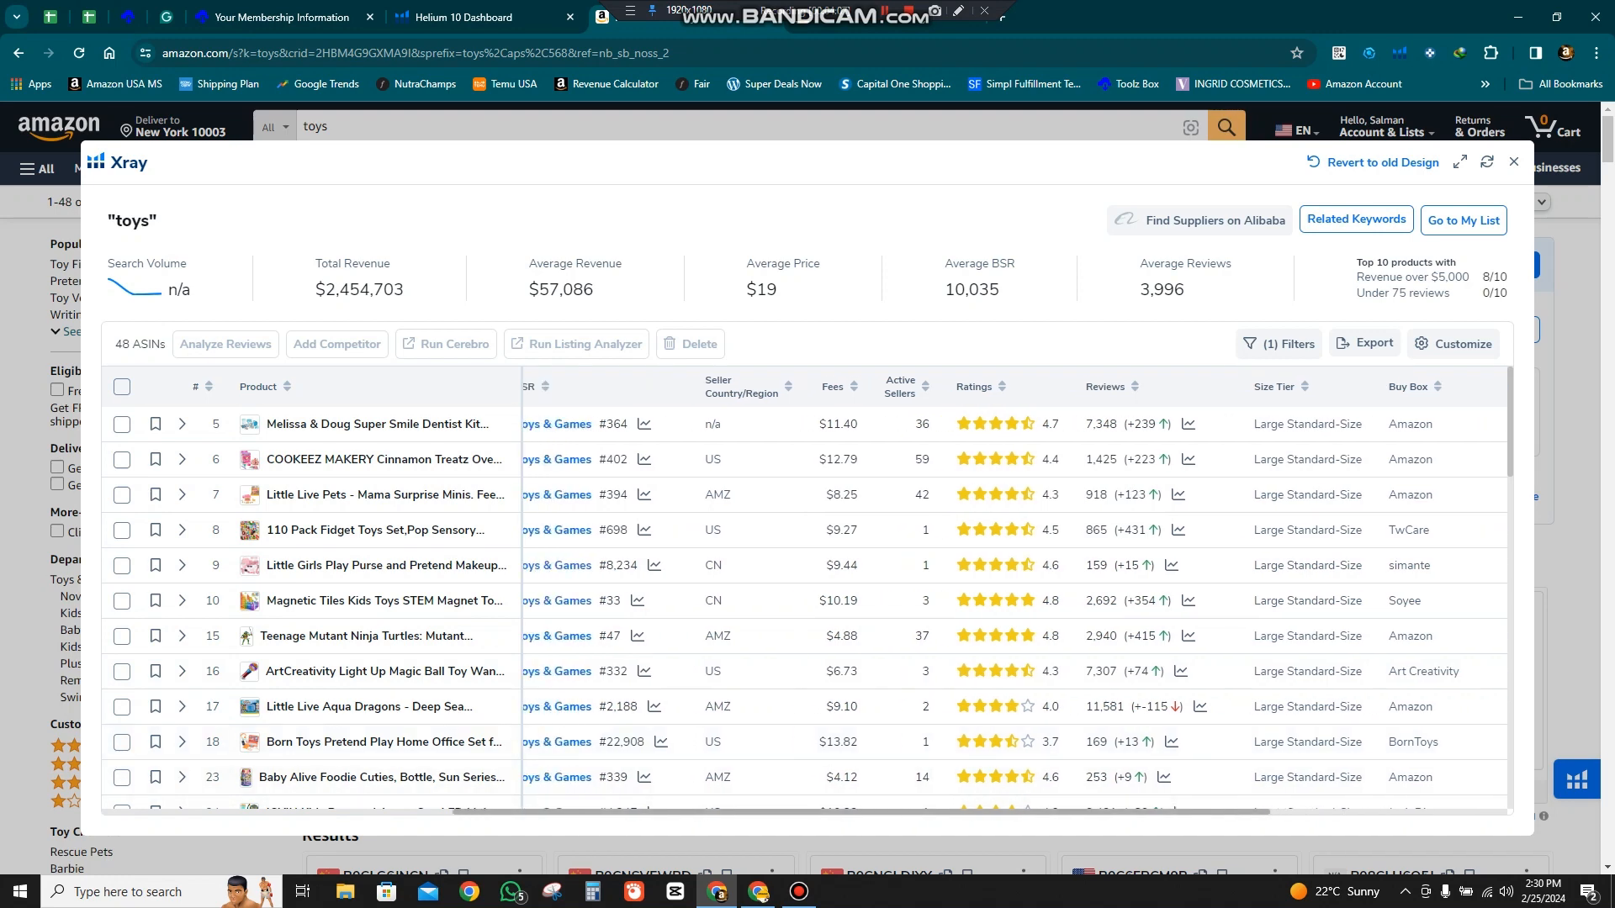
pyautogui.hscroll(-2, 975, 589)
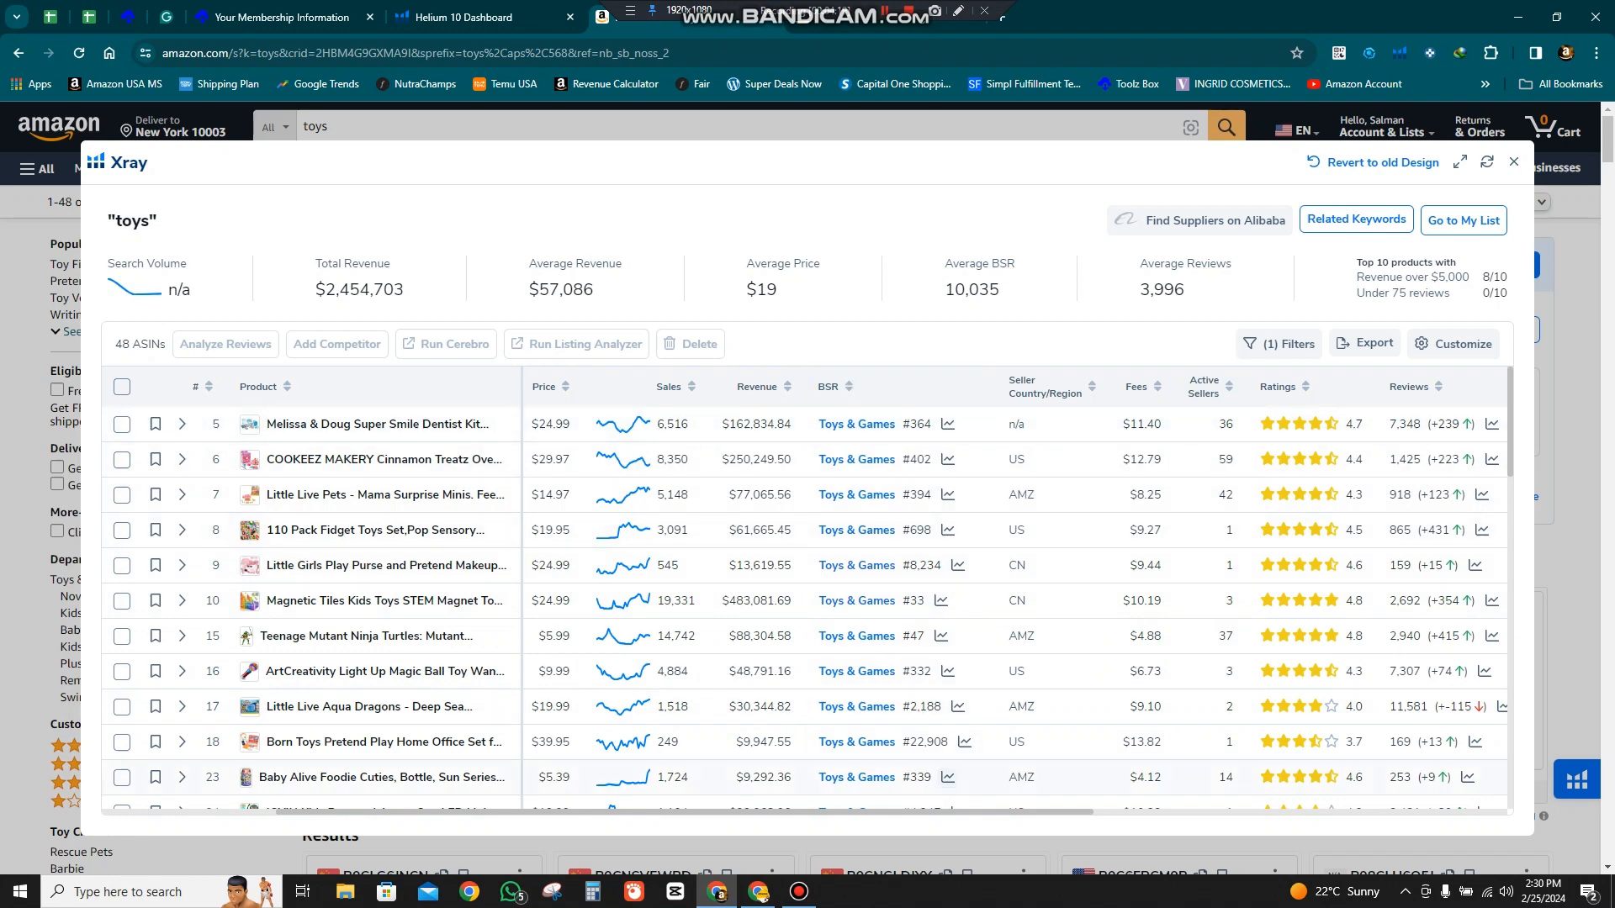
pyautogui.hscroll(-5, 874, 589)
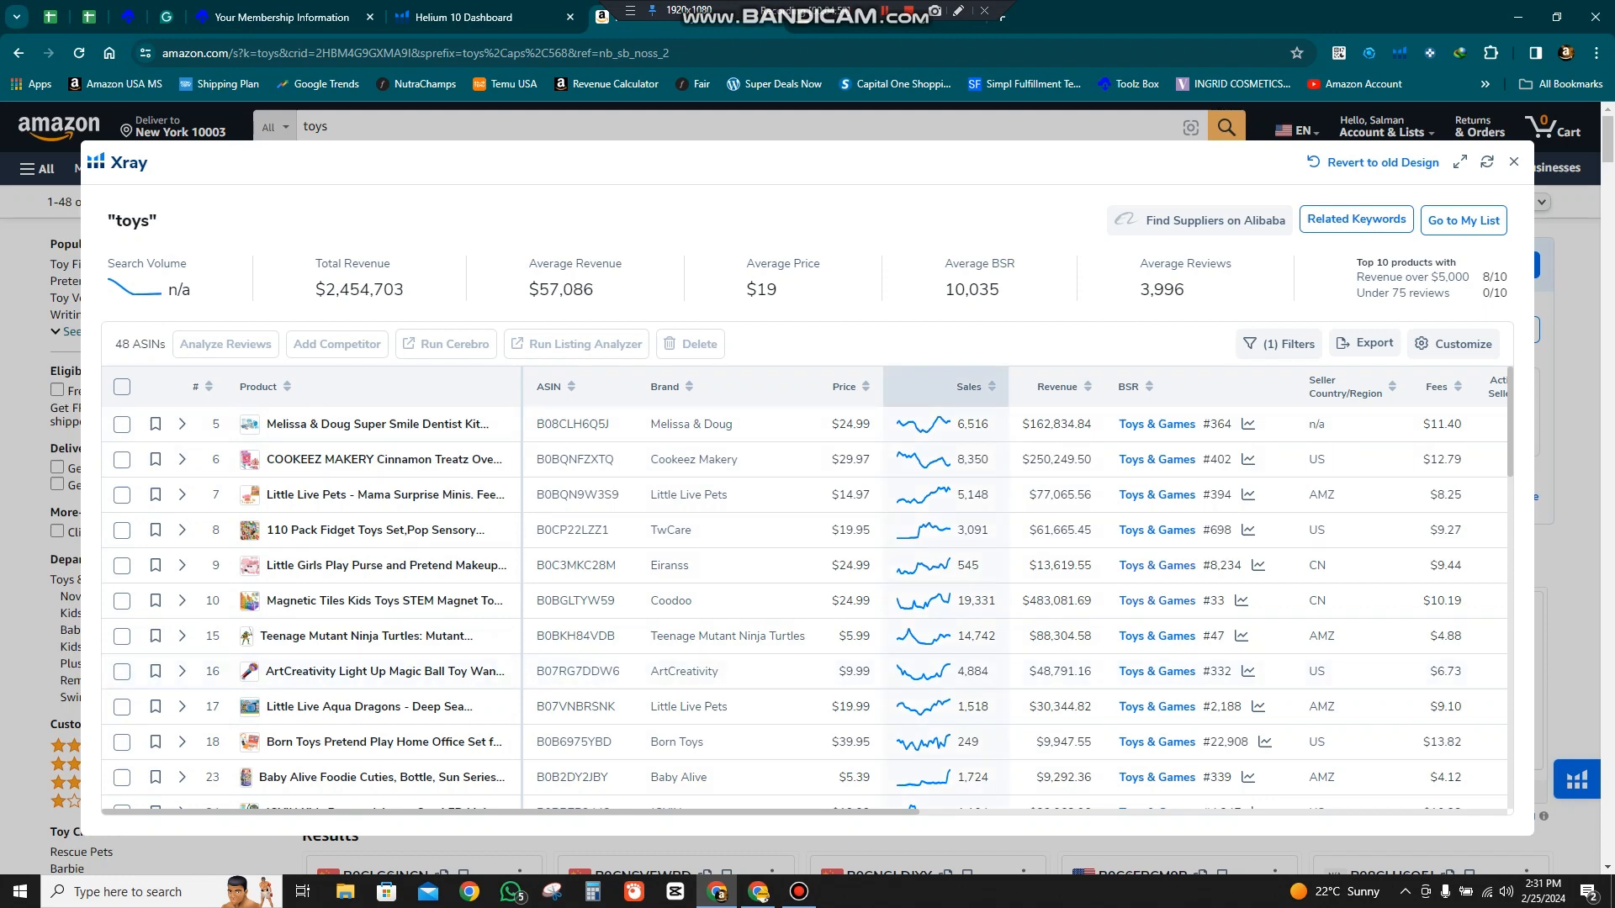
# - Sort the Xray products by sales from highest to lowest and look through the sorted list
pyautogui.click(969, 386)
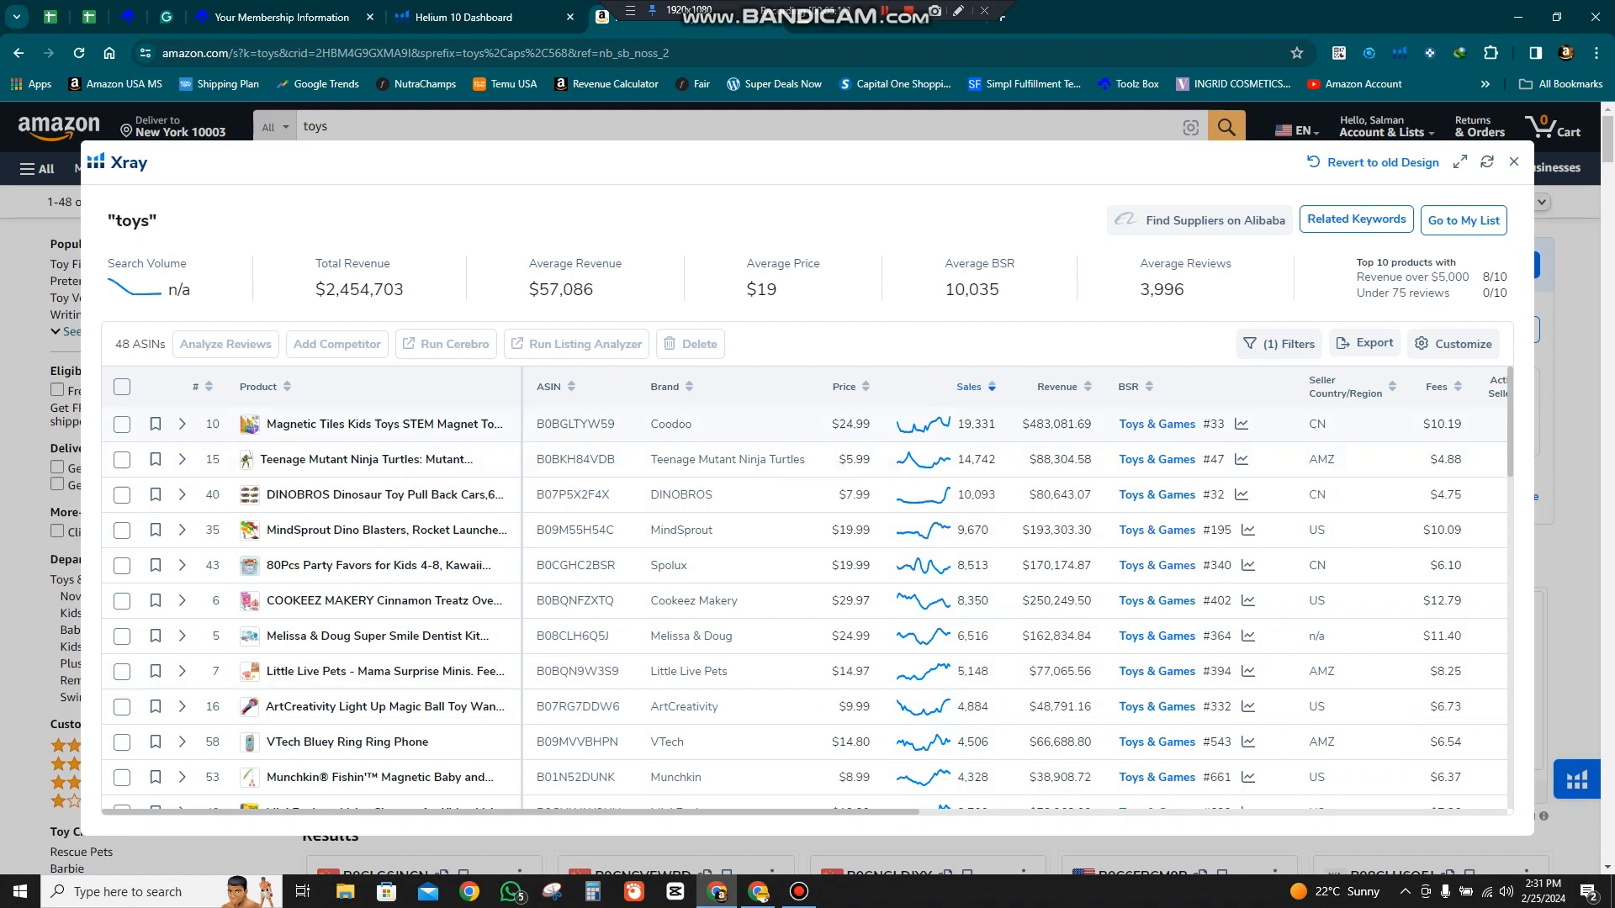
pyautogui.moveTo(249, 424)
pyautogui.scroll(-7, 807, 588)
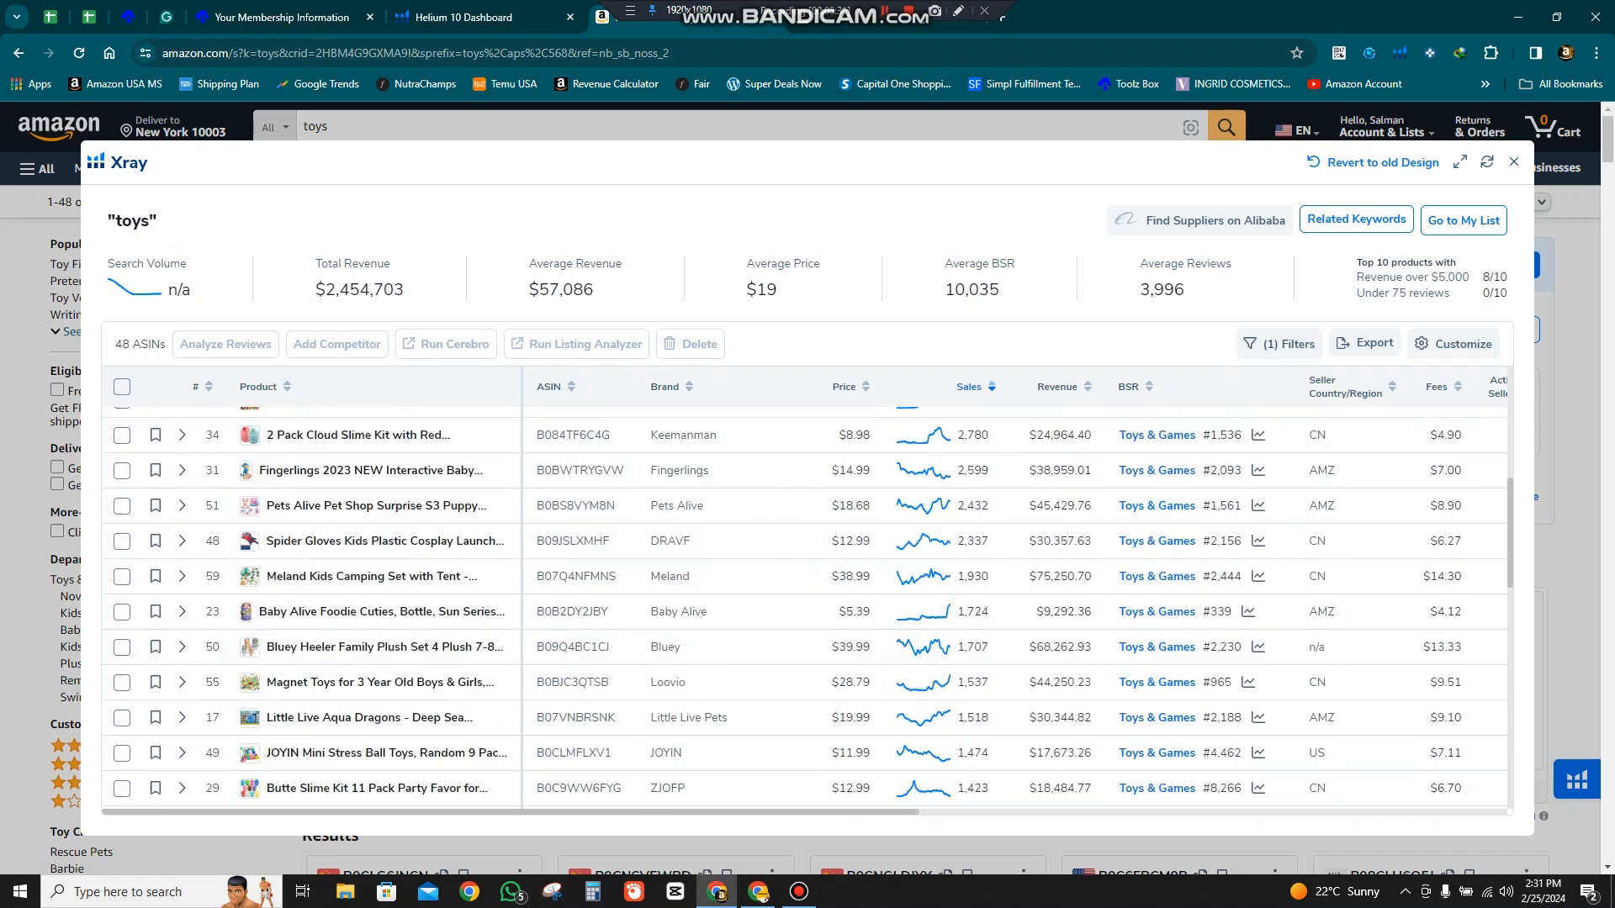
pyautogui.scroll(7, 807, 606)
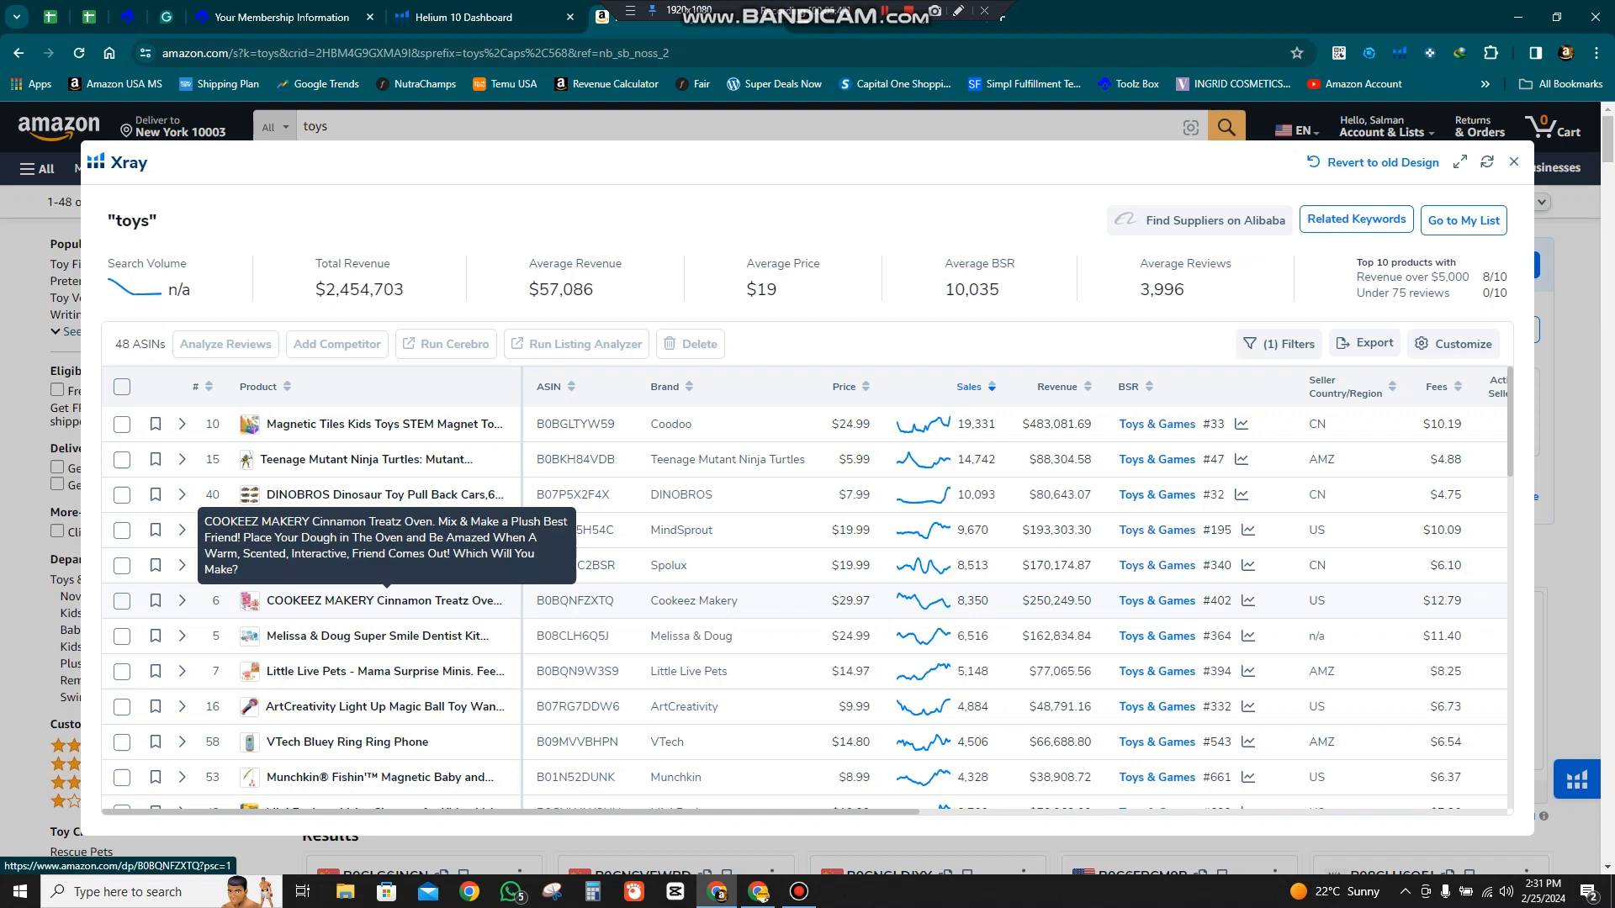
# - Open the COOKEEZ MAKERY Cinnamon Treatz Oven product page and examine its images, price, bullet points and Helium 10 product summary
pyautogui.click(384, 600)
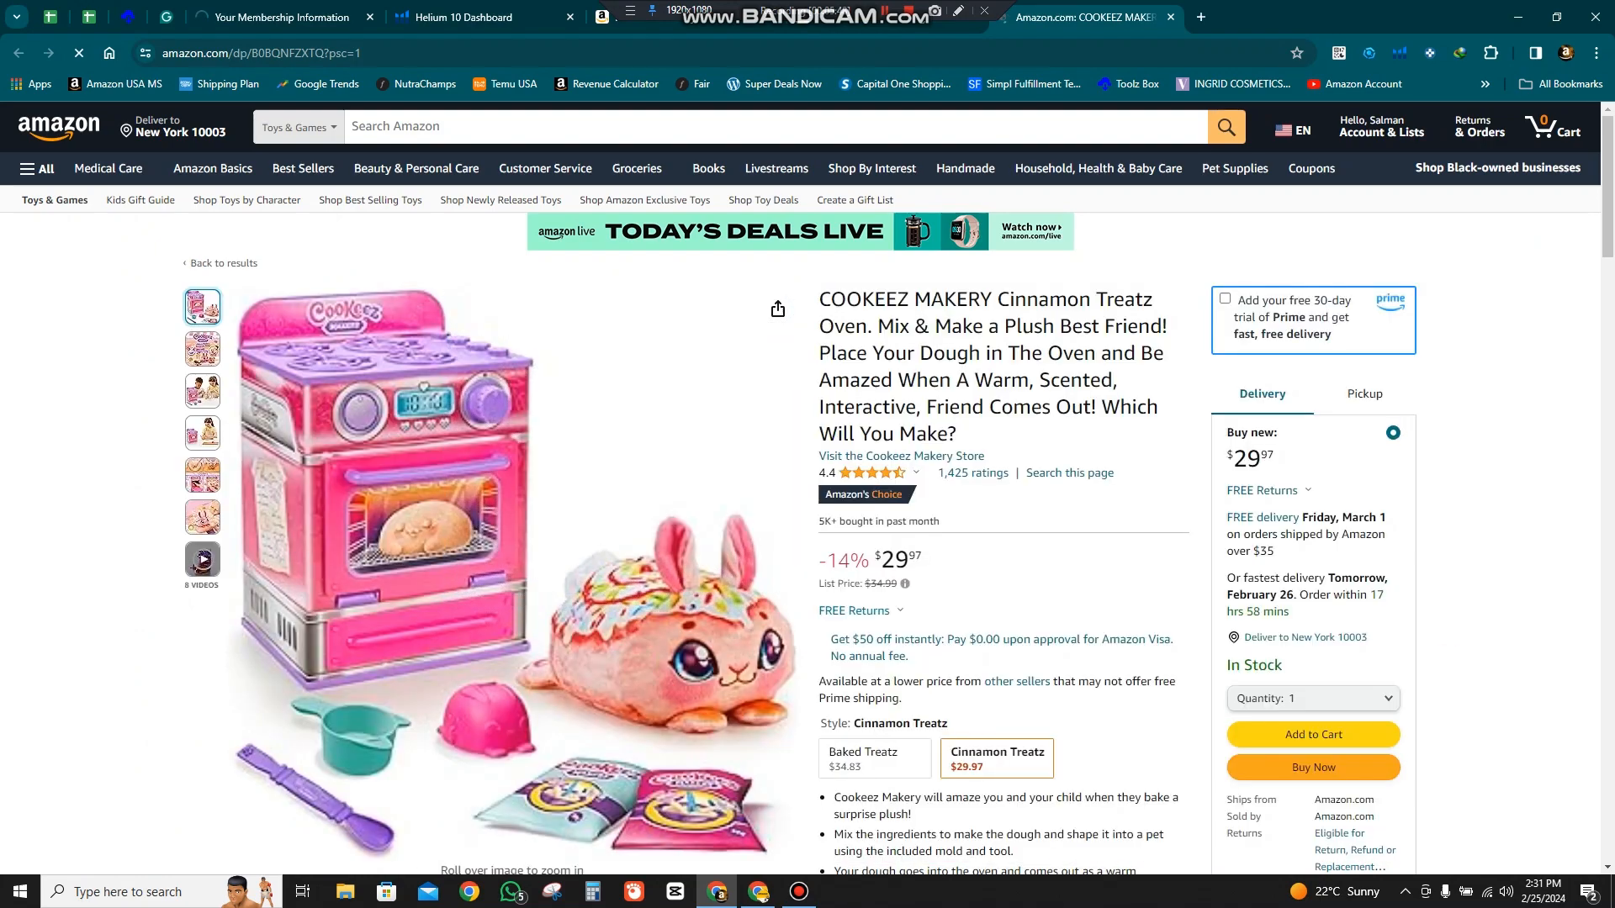
pyautogui.scroll(-1, 808, 484)
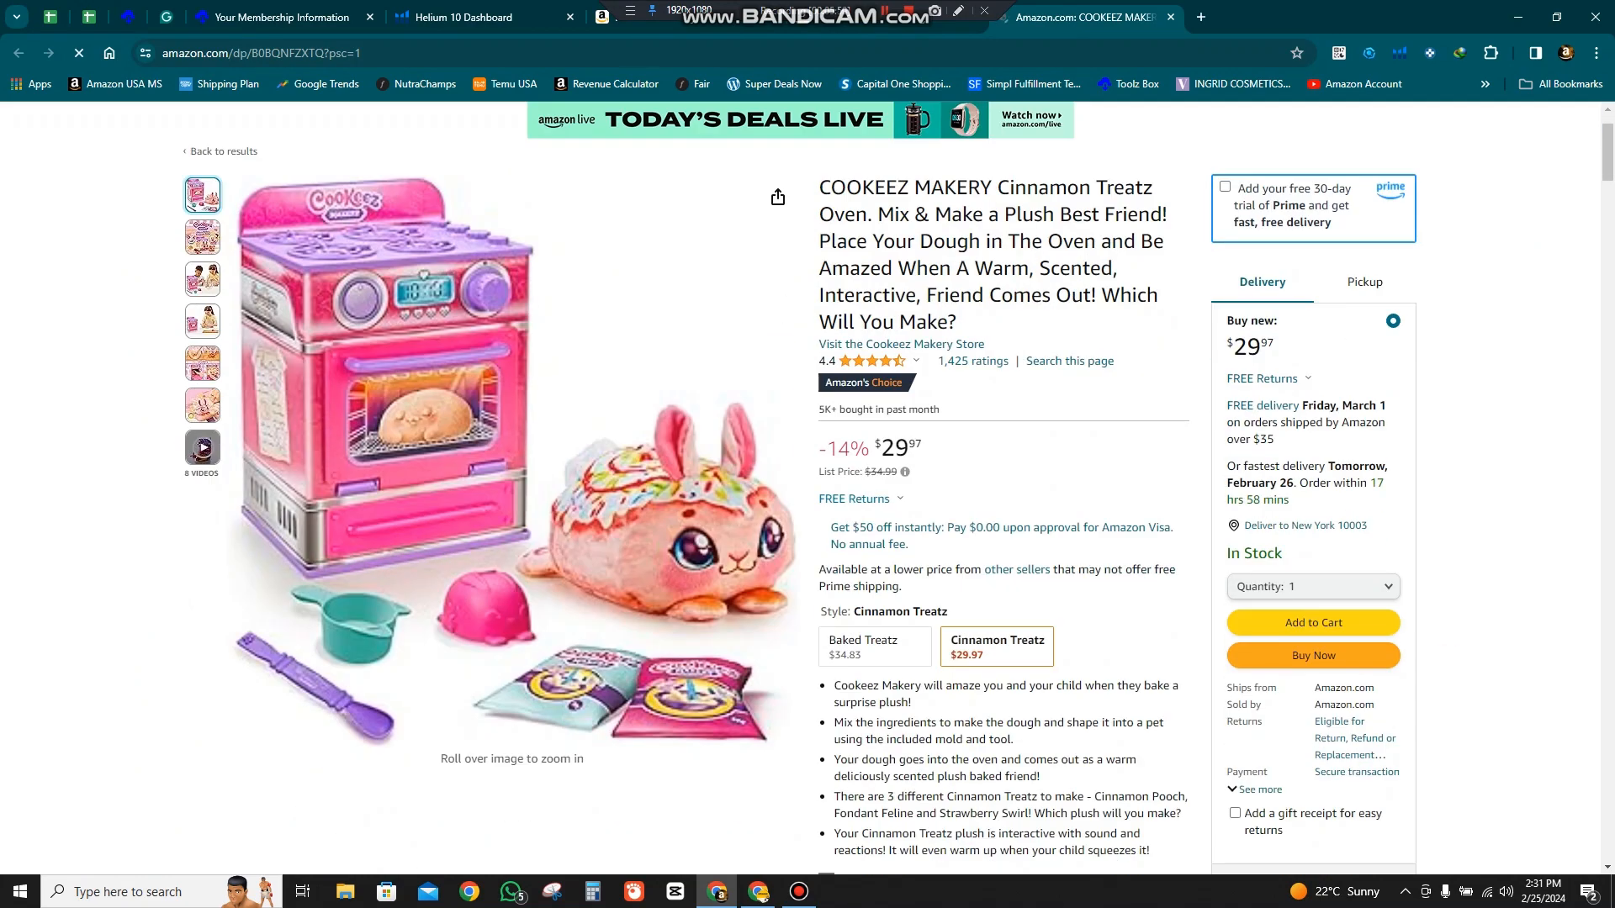
pyautogui.scroll(-3, 699, 545)
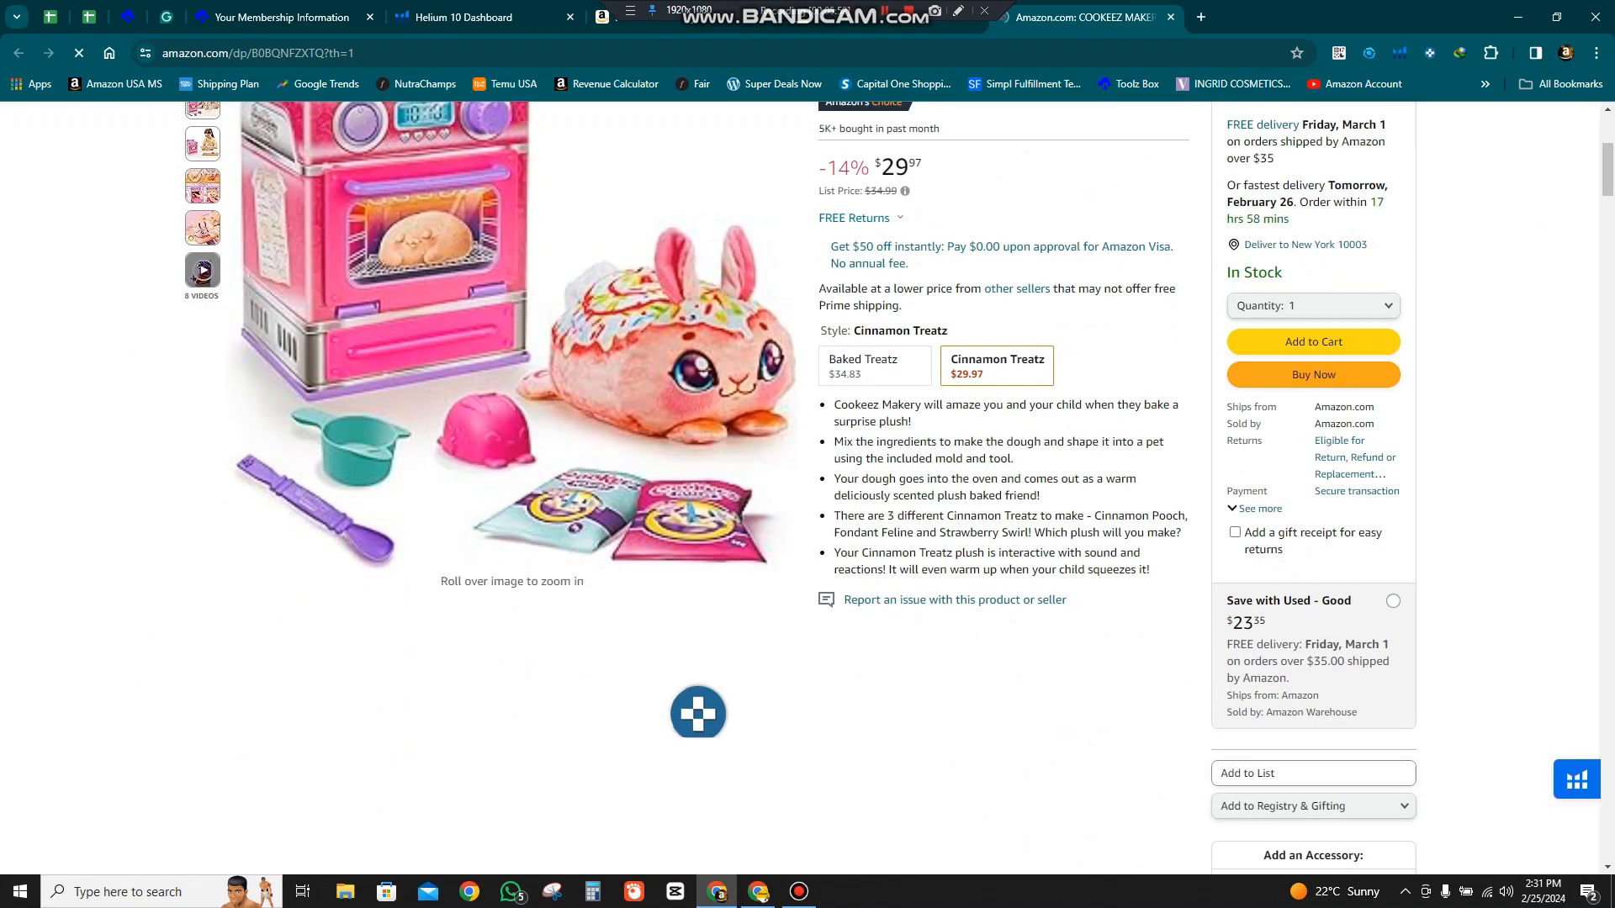
pyautogui.scroll(1, 698, 545)
pyautogui.scroll(-1, 698, 545)
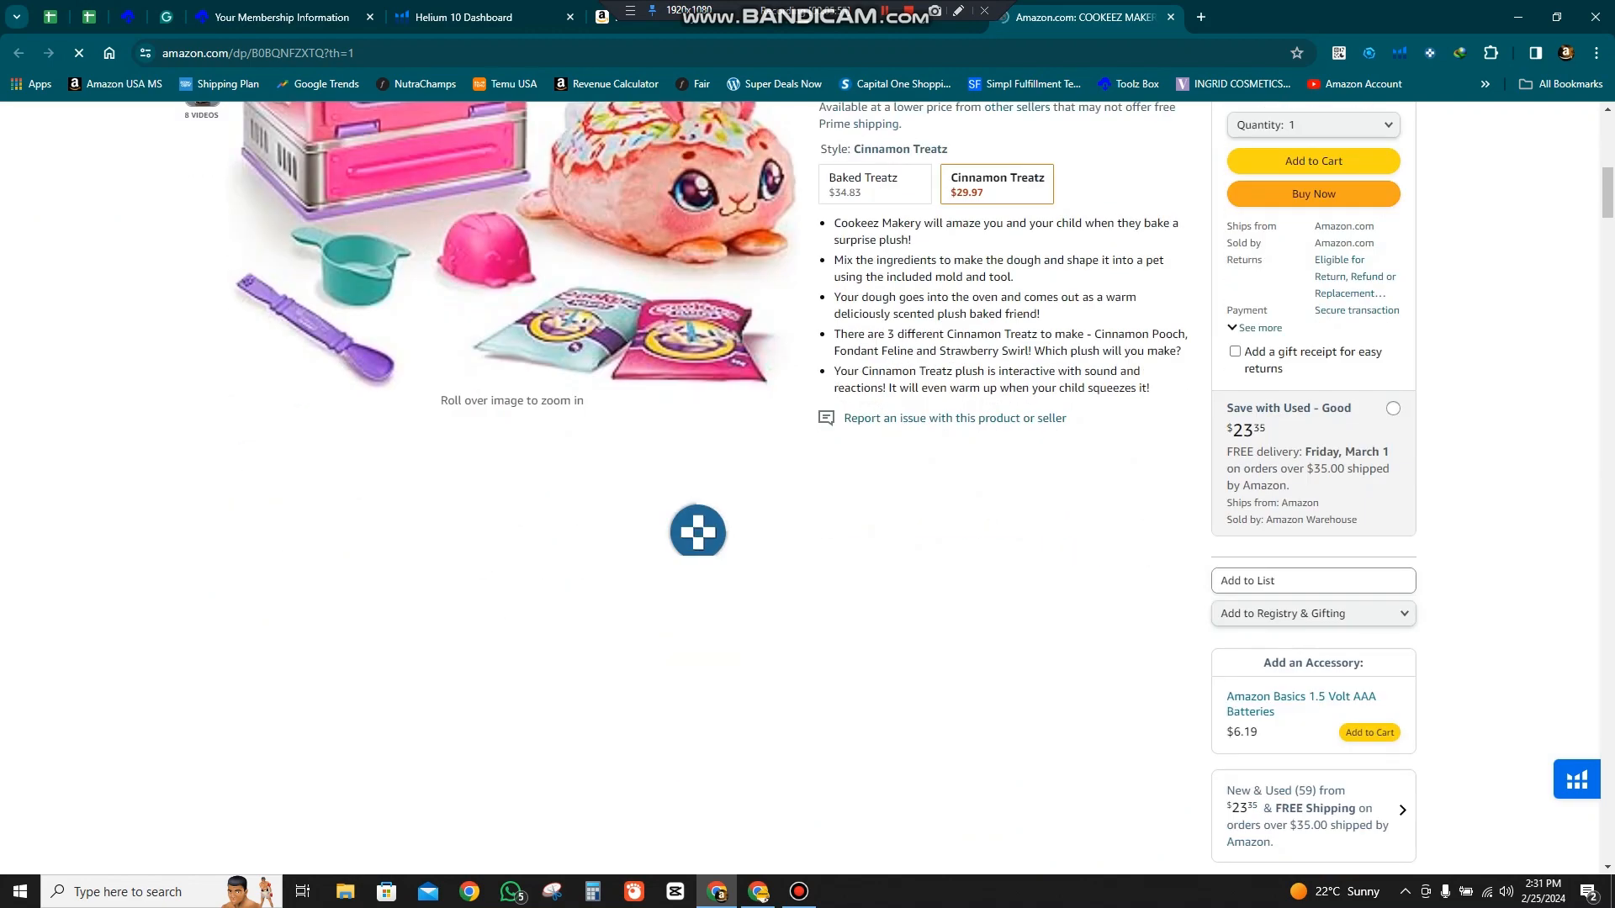
pyautogui.scroll(4, 698, 545)
pyautogui.scroll(1, 968, 631)
pyautogui.moveTo(523, 416)
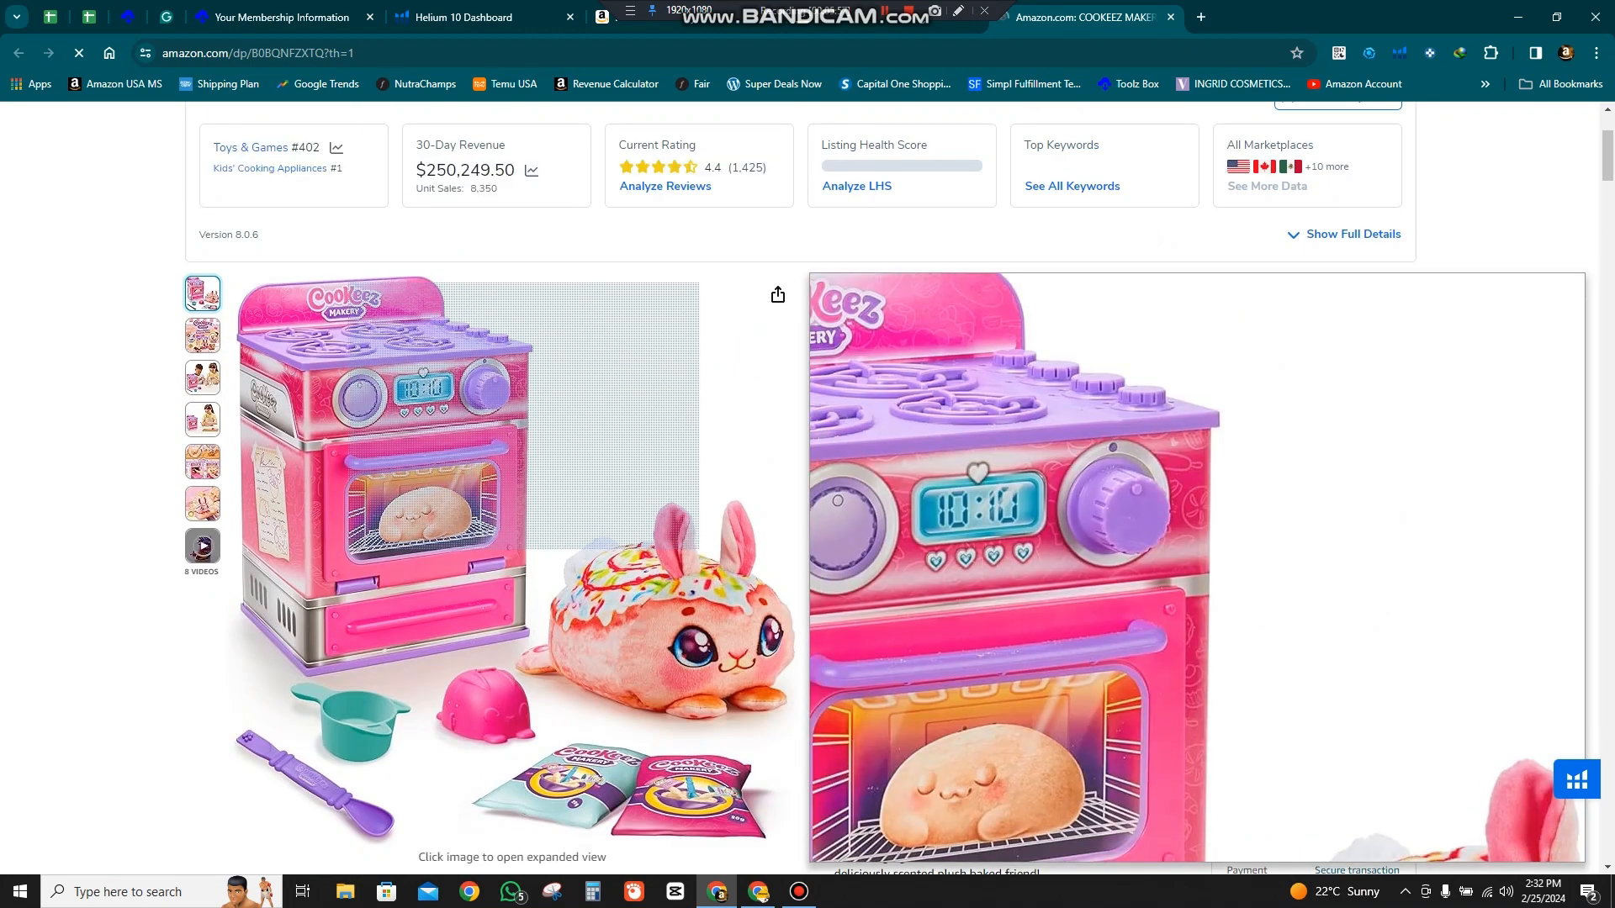
pyautogui.scroll(2, 523, 416)
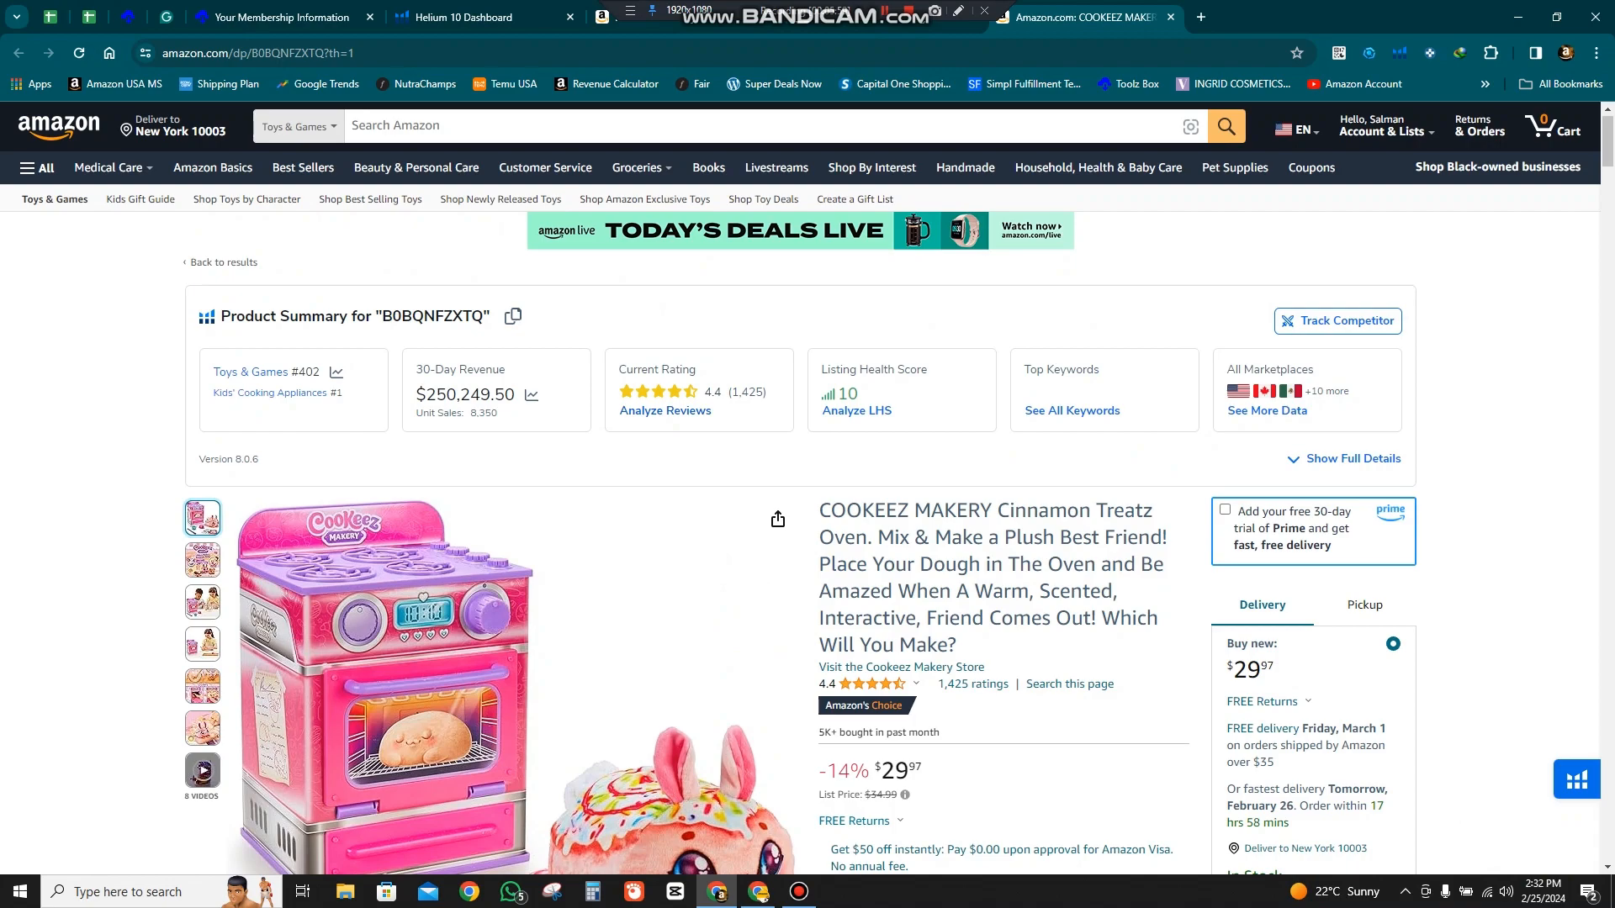
# - Find the Product information section of the Cinnamon Treatz Oven listing and highlight its ASIN
pyautogui.scroll(-15, 807, 488)
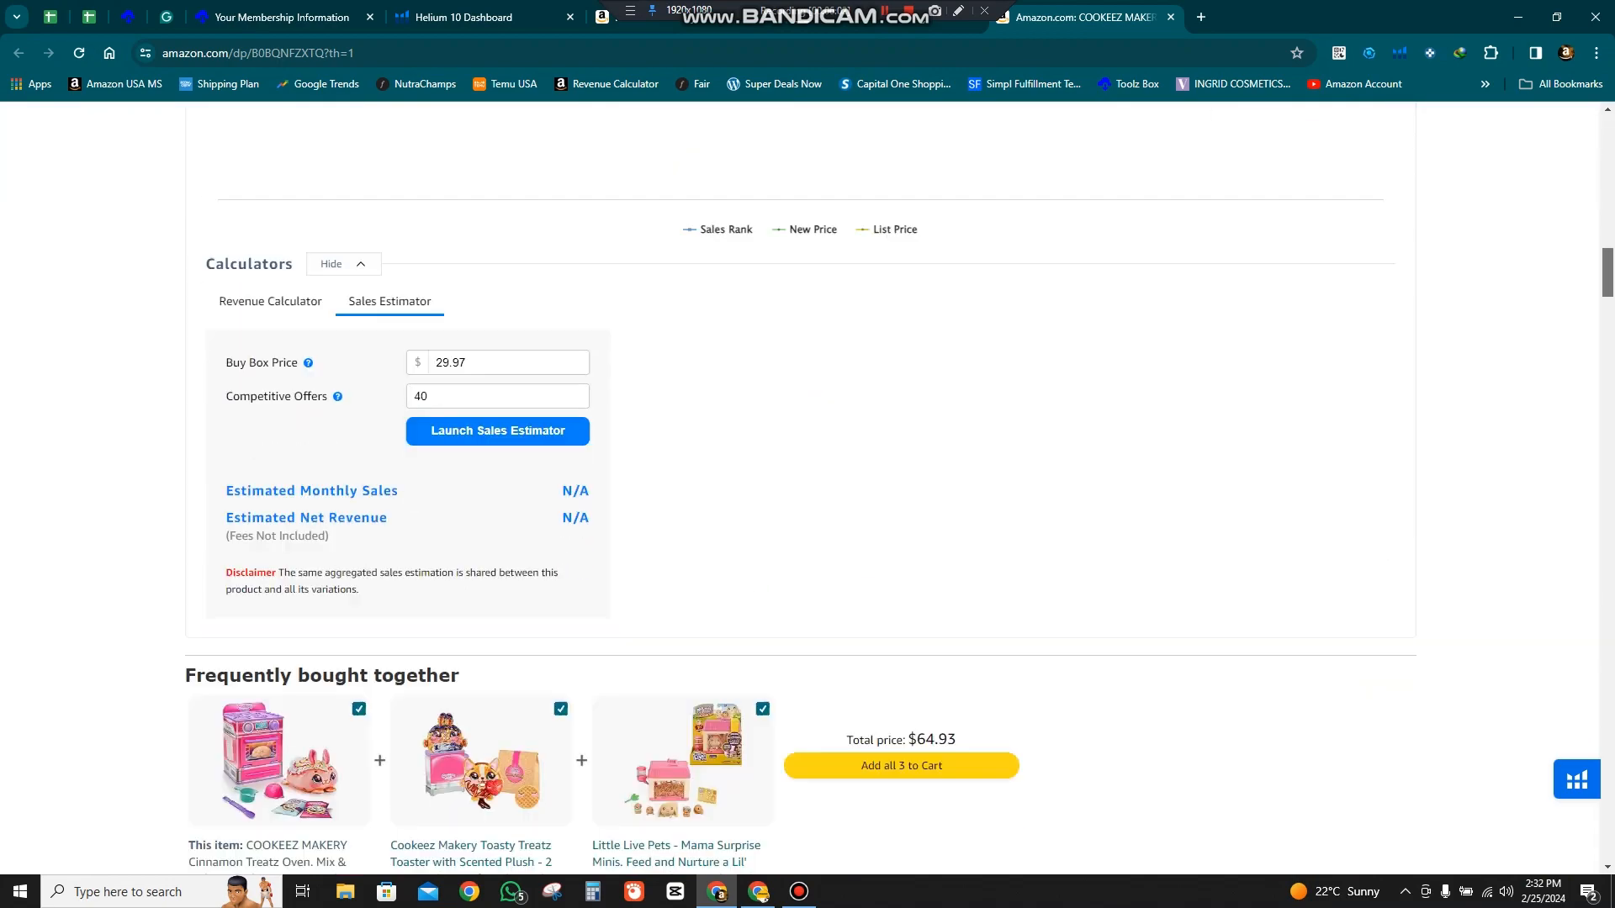
pyautogui.scroll(-9, 808, 488)
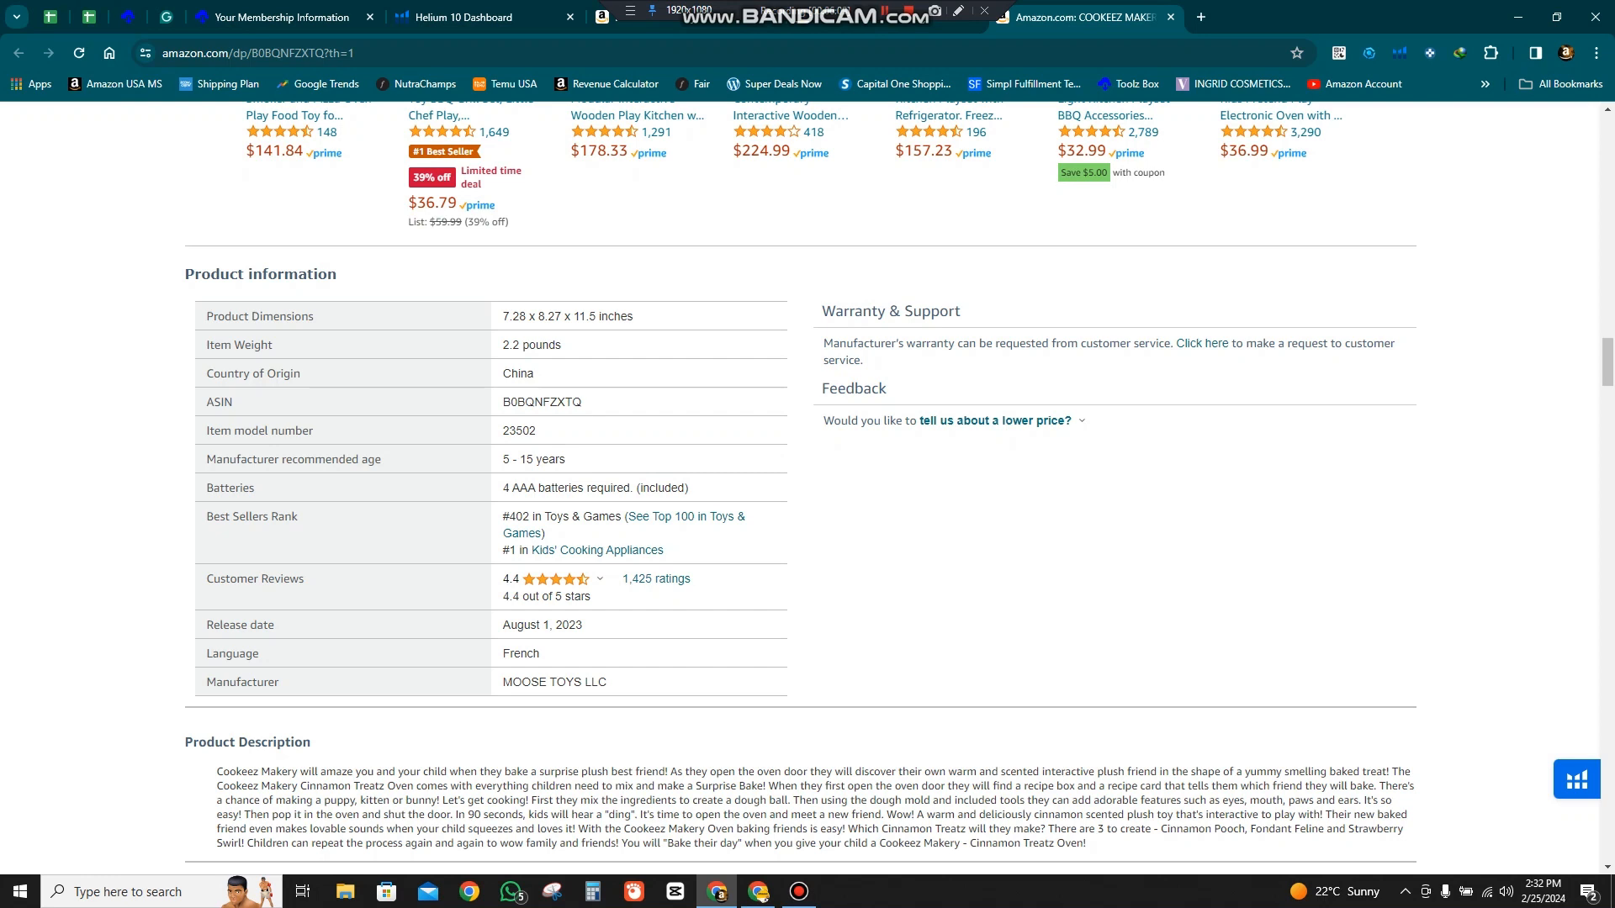
pyautogui.moveTo(583, 402); pyautogui.dragTo(502, 402)
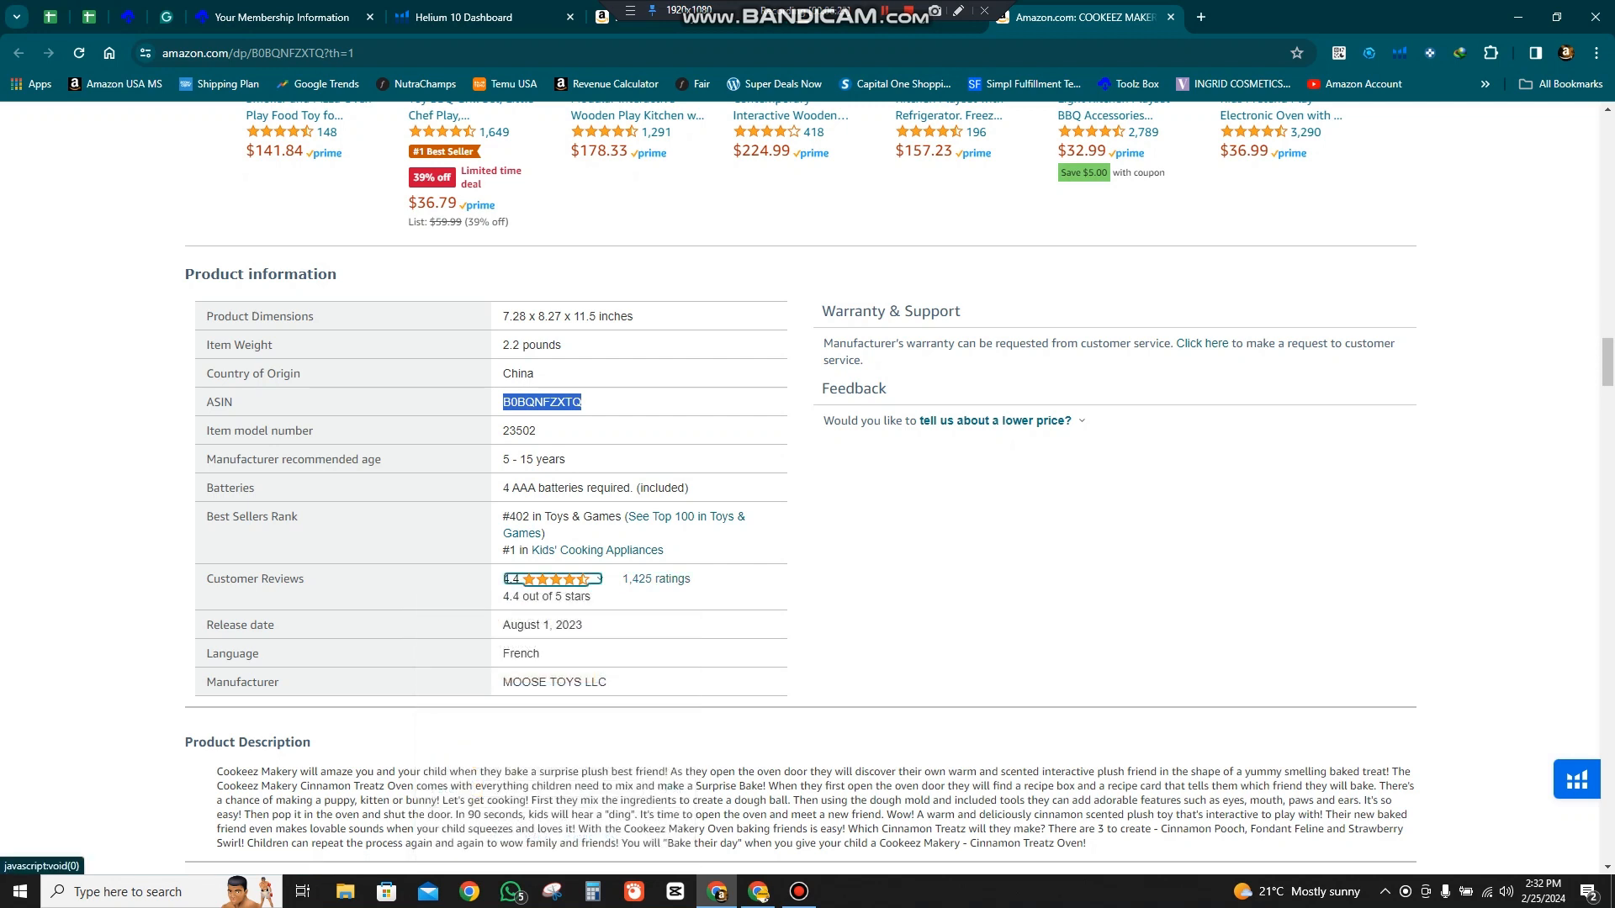
# - Highlight the release date in the Cinnamon Treatz Oven listing and close both open product pages to return to the toys Xray
pyautogui.moveTo(584, 625); pyautogui.dragTo(502, 625)
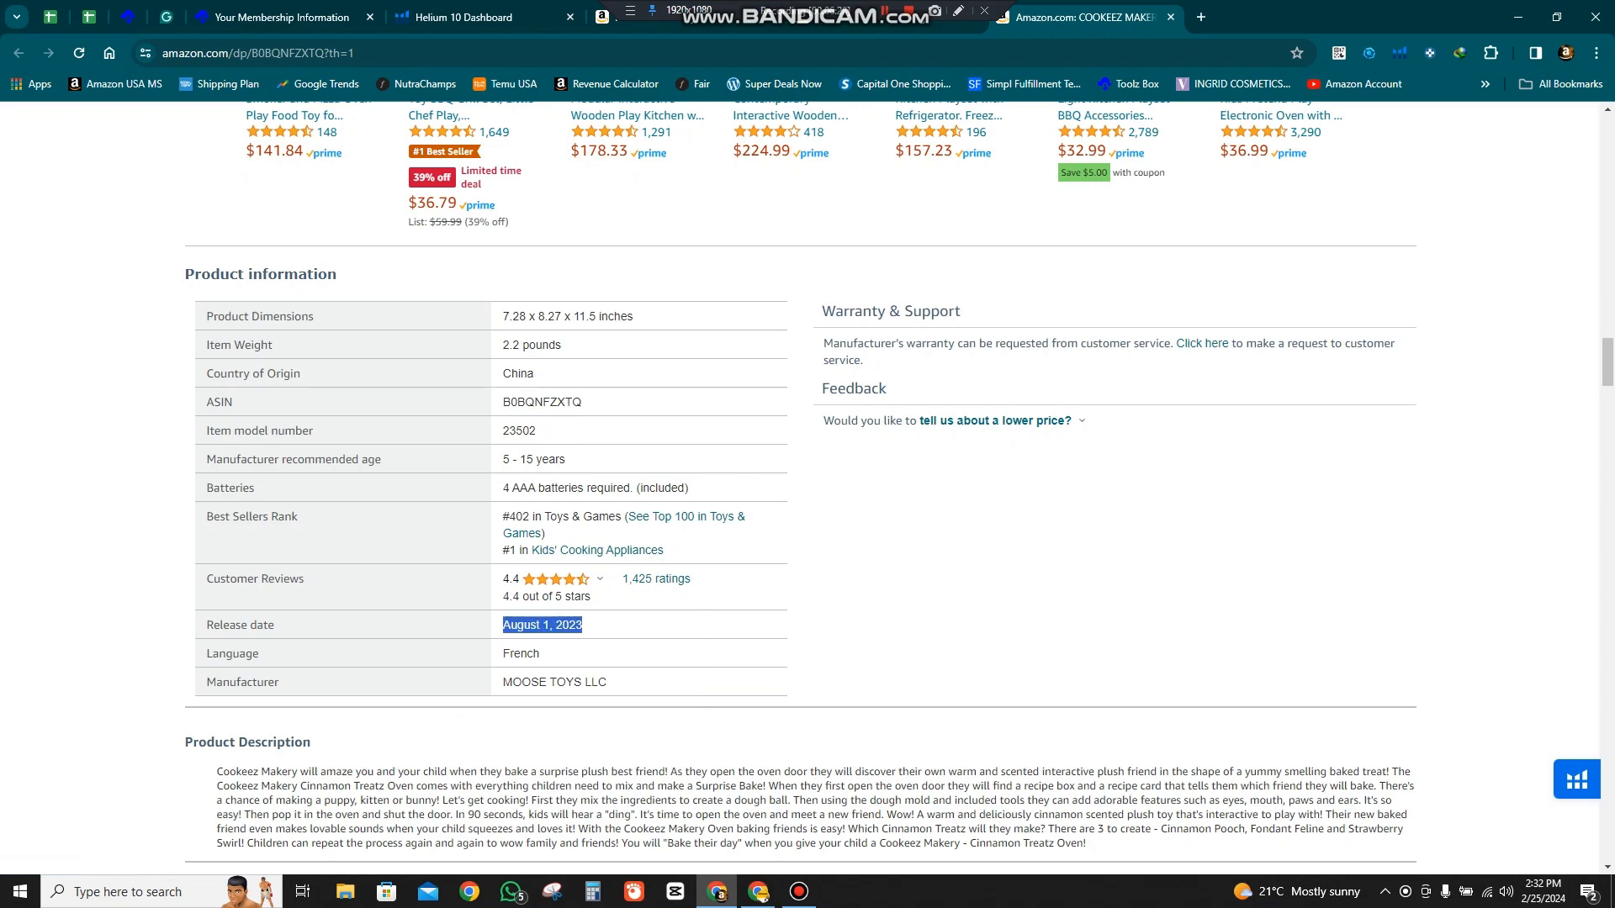
pyautogui.scroll(20, 807, 488)
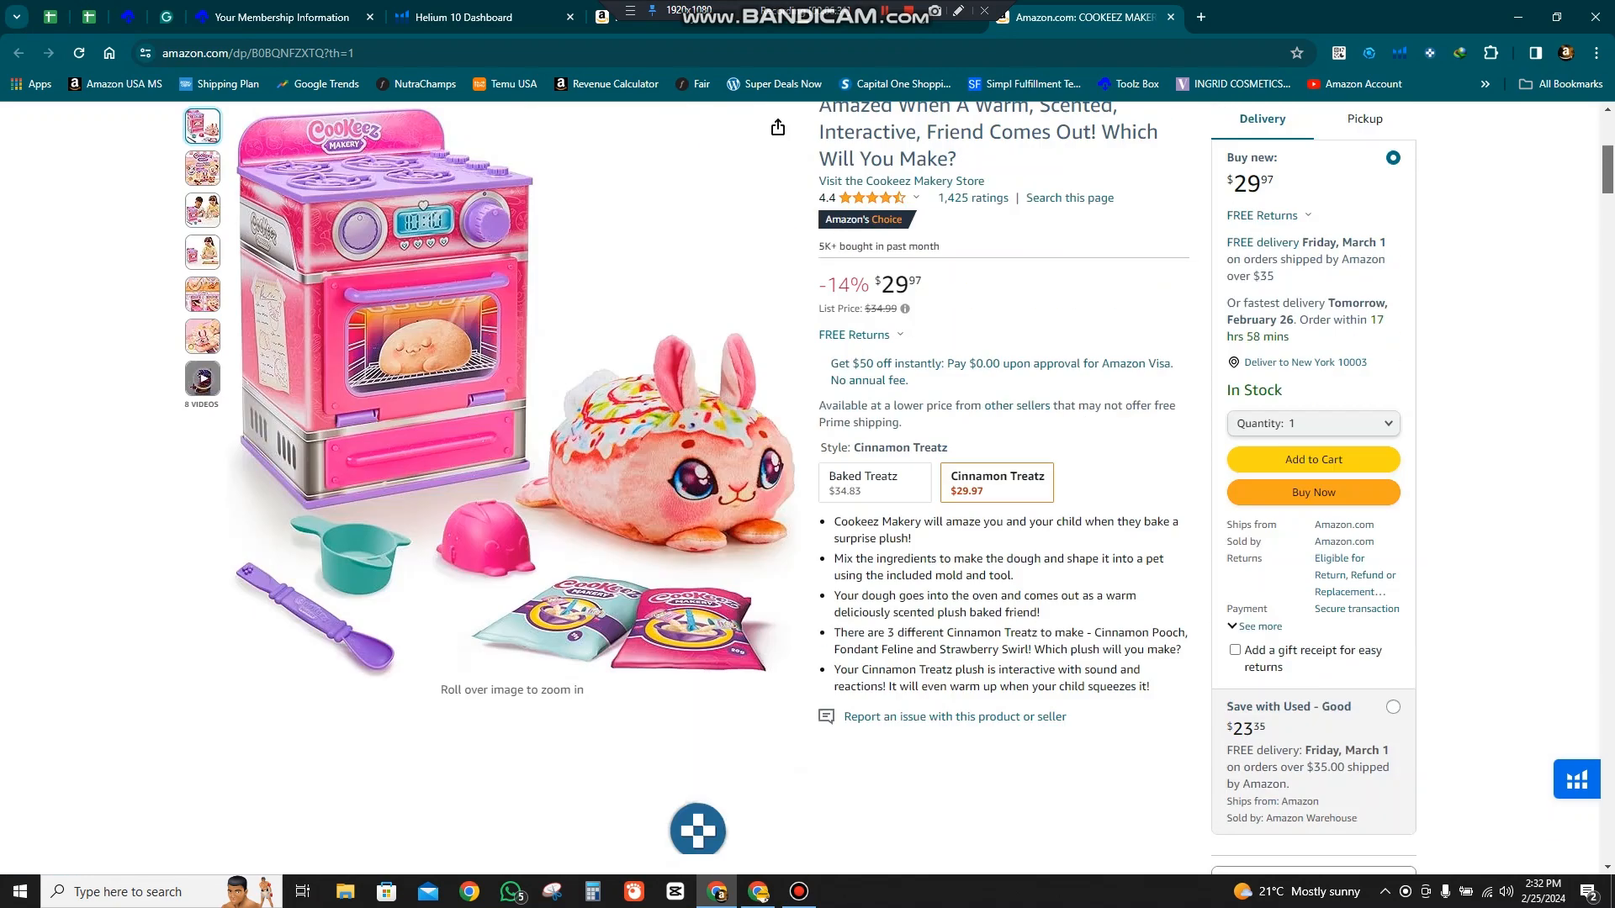
pyautogui.hotkey('ctrl', 'w')
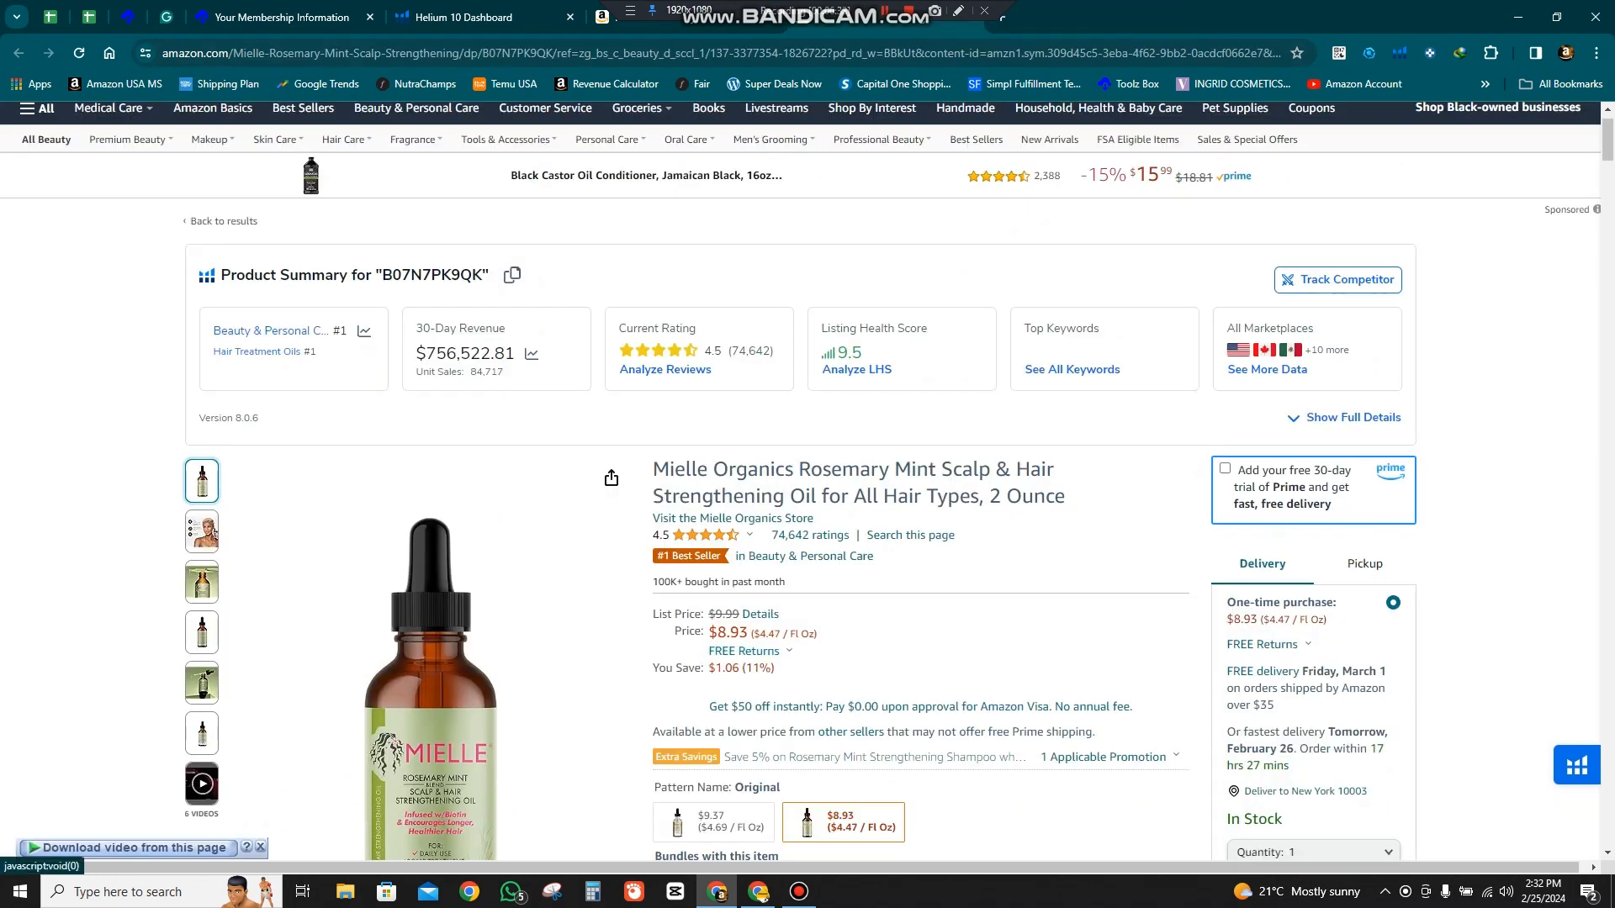
pyautogui.scroll(1, 807, 480)
pyautogui.hotkey('ctrl', 'w')
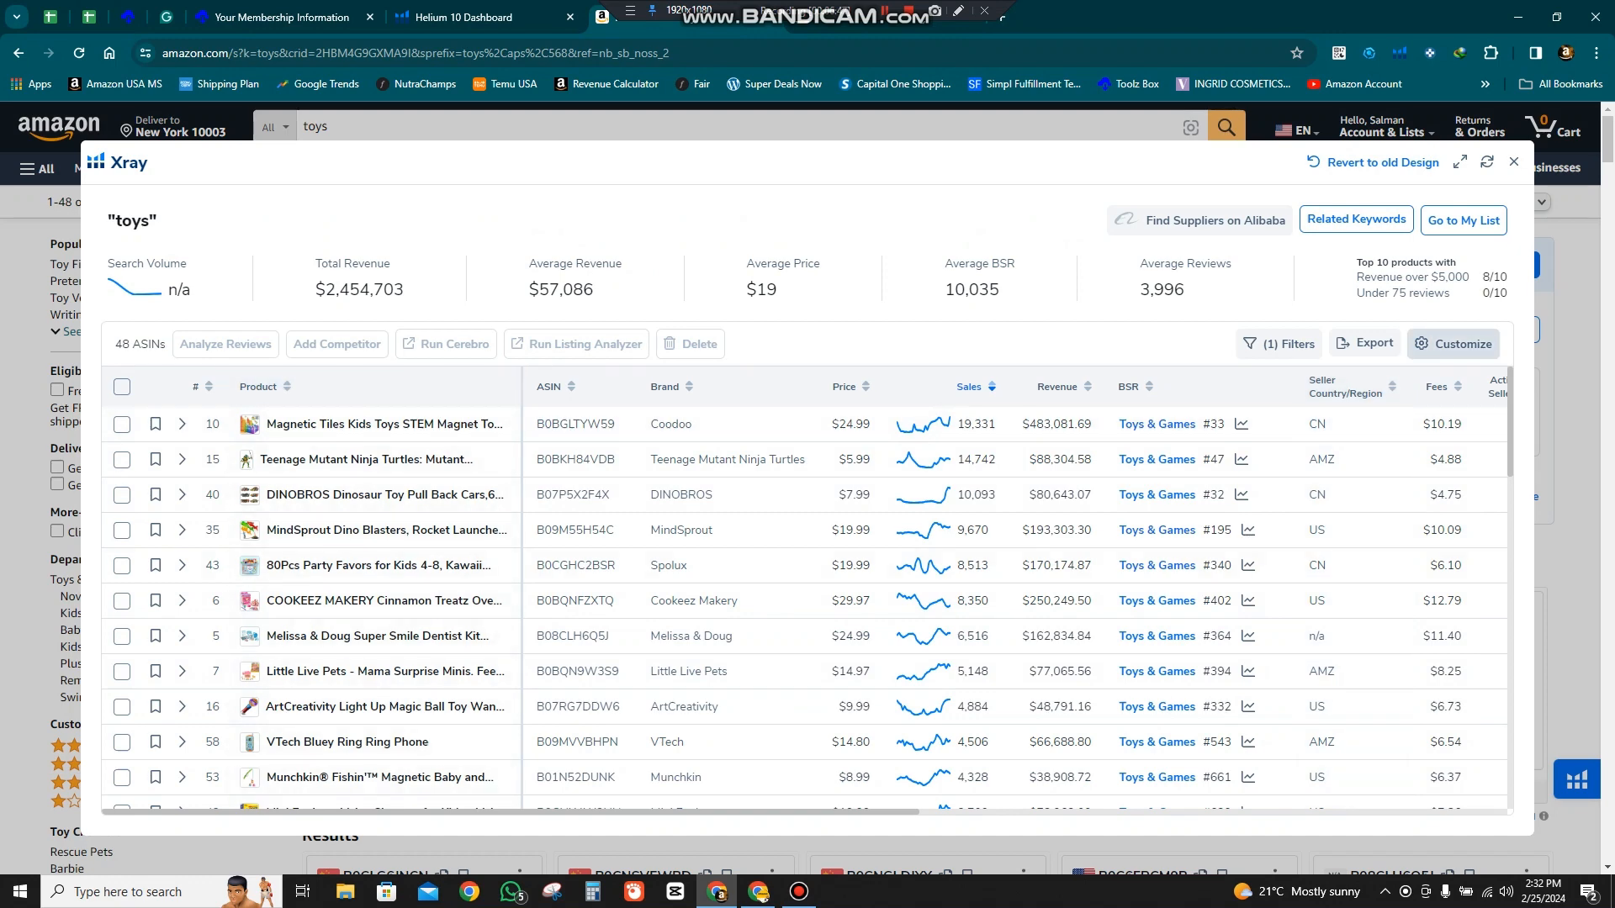
# - Customize the Xray table to hide the Creation Date, Size Tier and Buy Box columns
pyautogui.click(1454, 343)
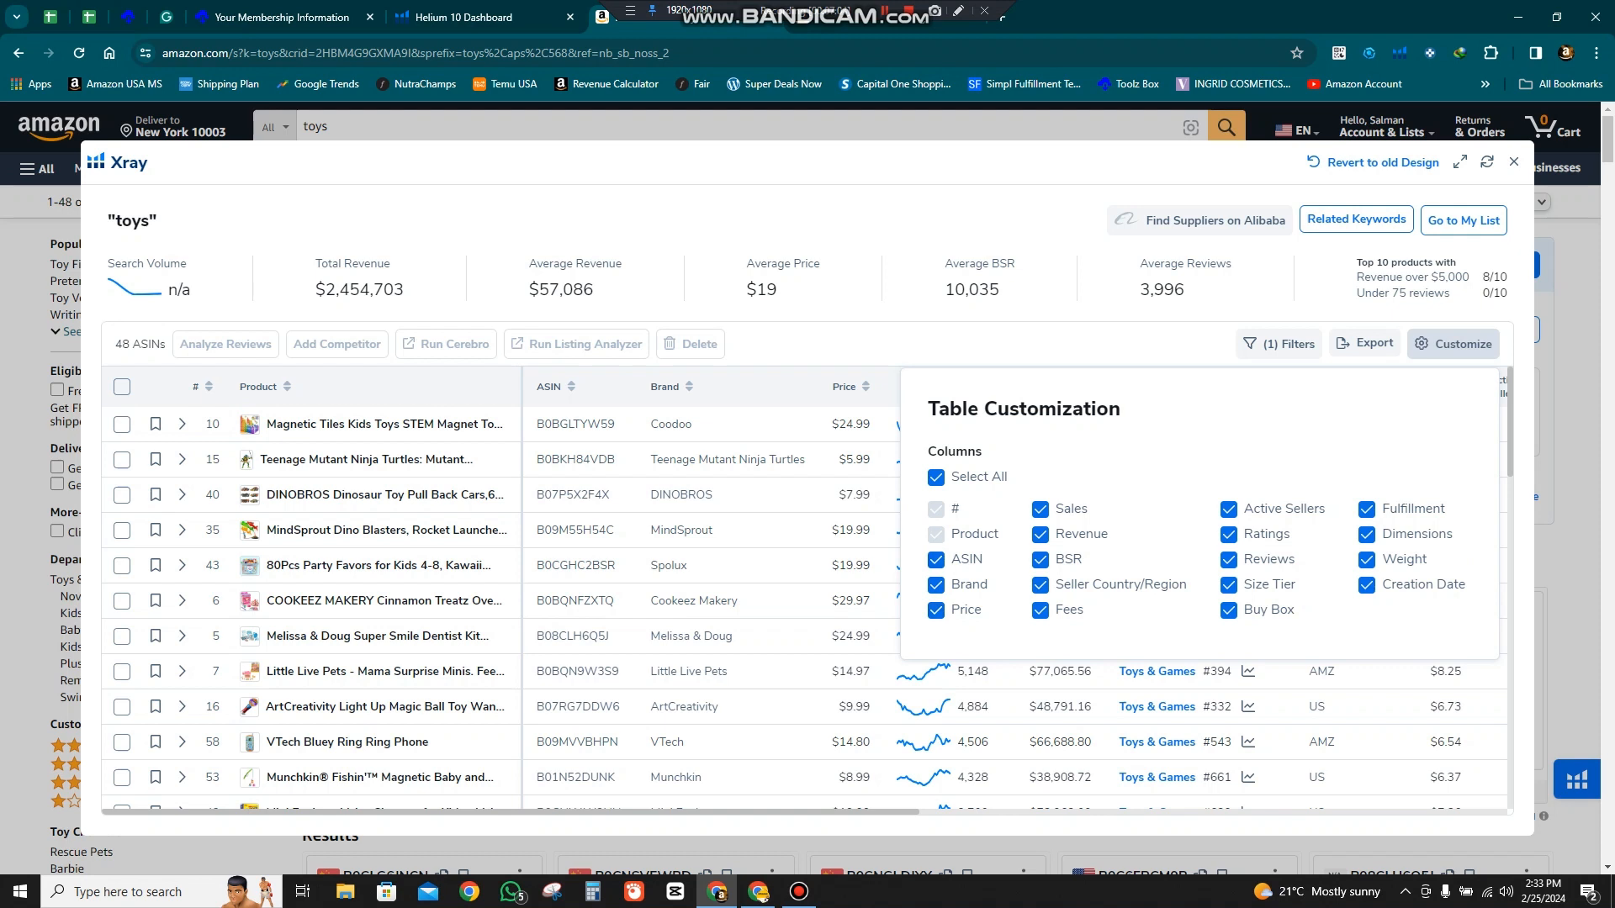
pyautogui.click(1366, 584)
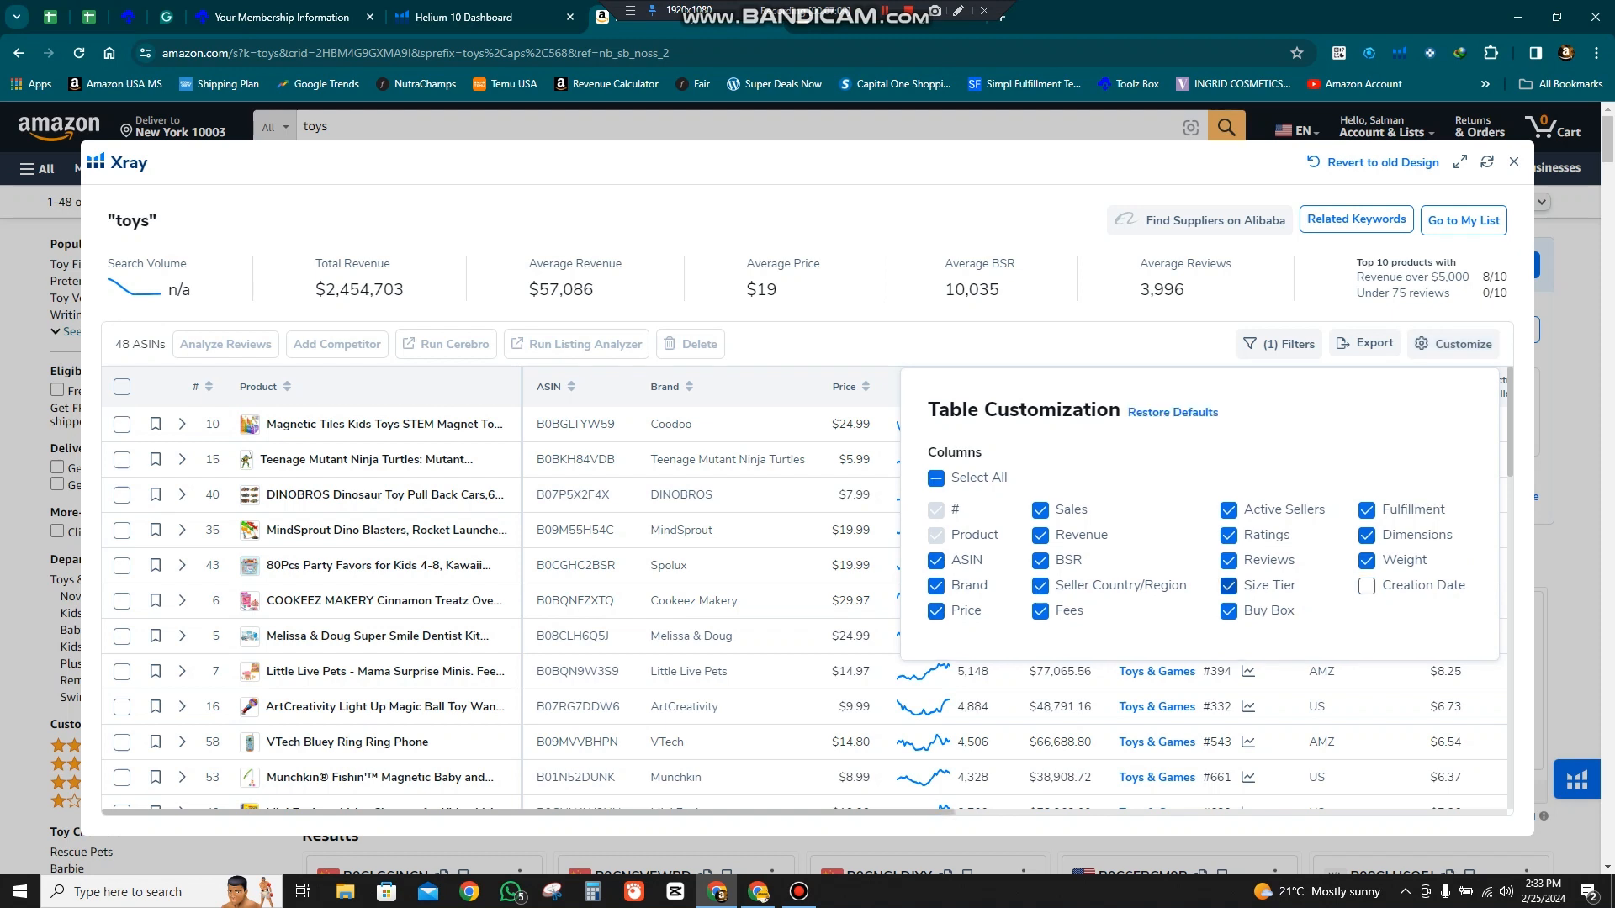
pyautogui.click(1229, 585)
pyautogui.click(1229, 610)
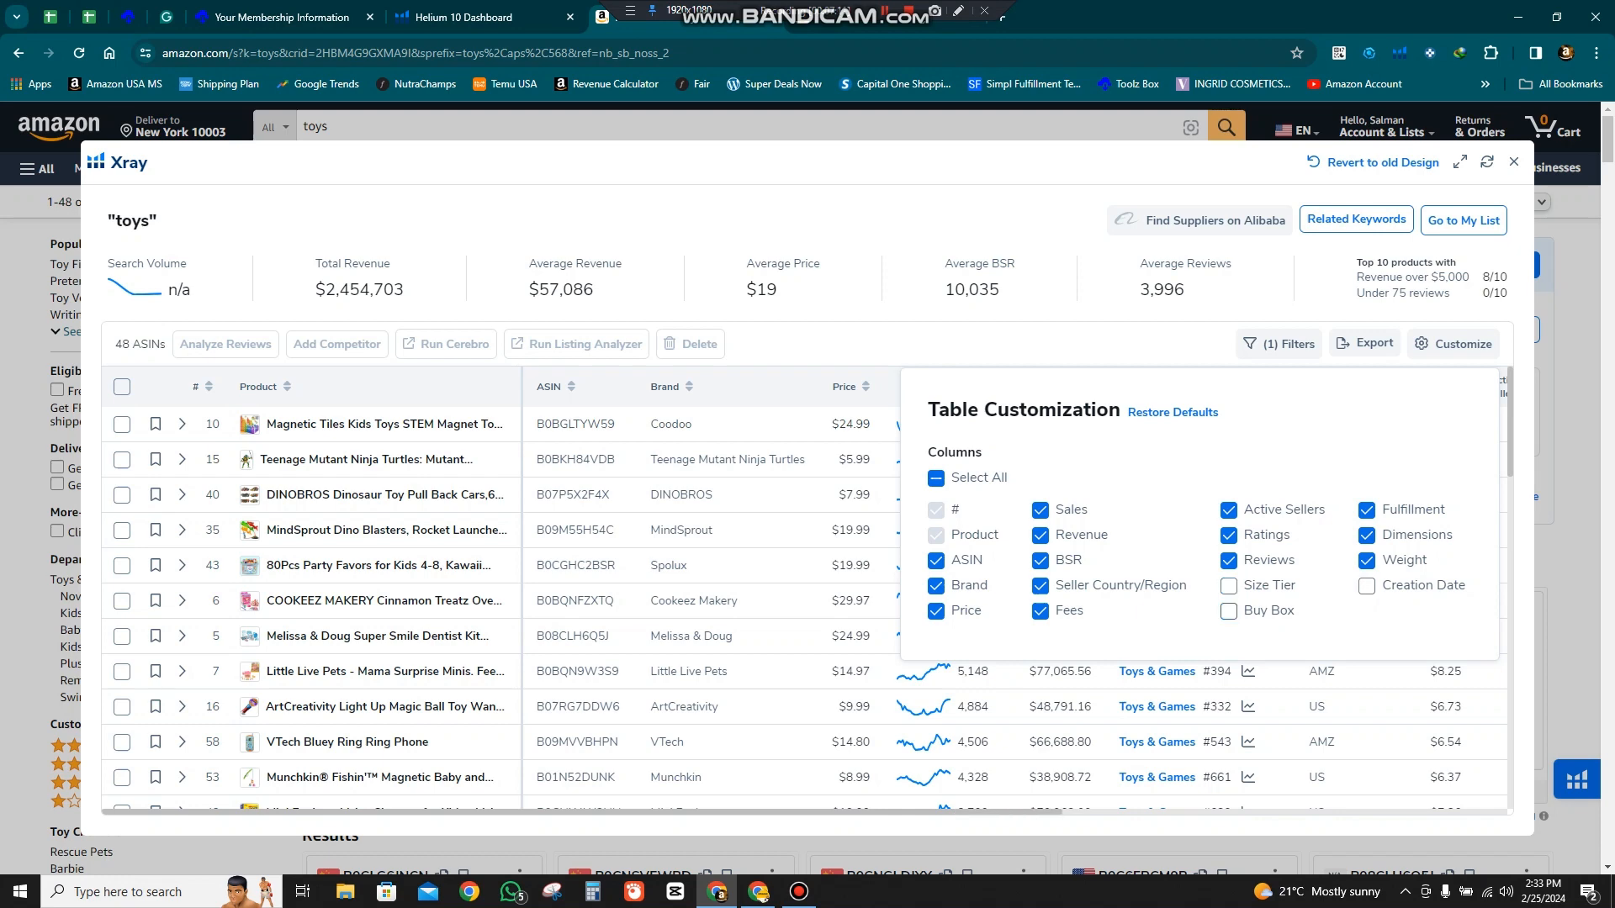
pyautogui.click(1454, 344)
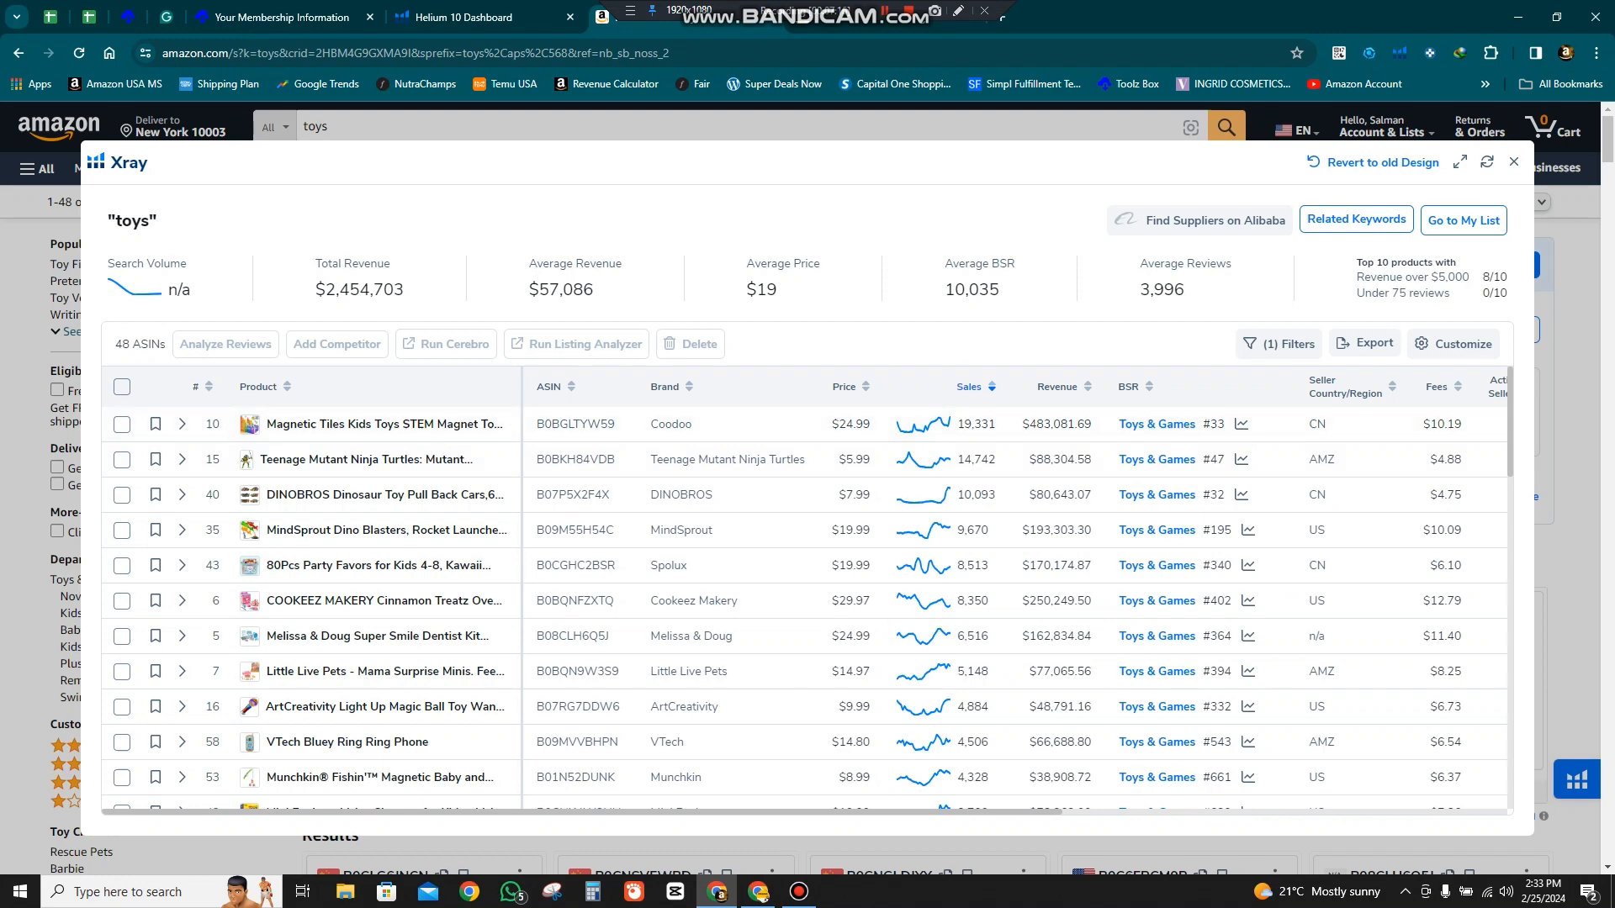
# - Check which file formats the Xray product list can be exported to, without exporting it
pyautogui.moveTo(967, 813)
pyautogui.mouseDown()
pyautogui.moveTo(1101, 812)
pyautogui.moveTo(965, 812)
pyautogui.mouseUp()
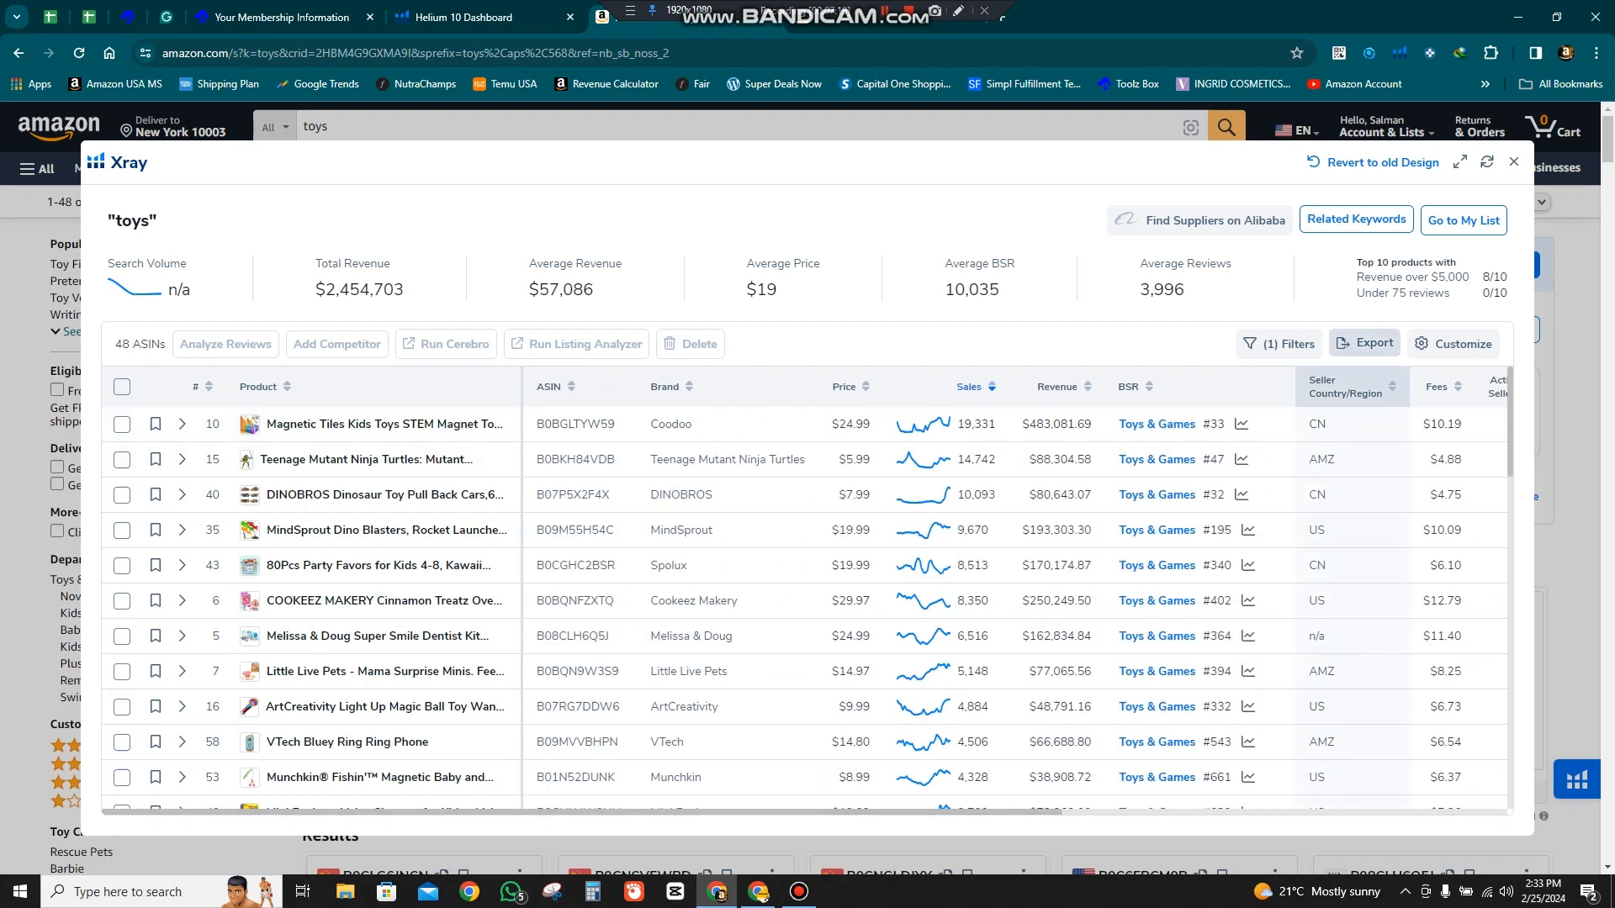
pyautogui.click(1365, 343)
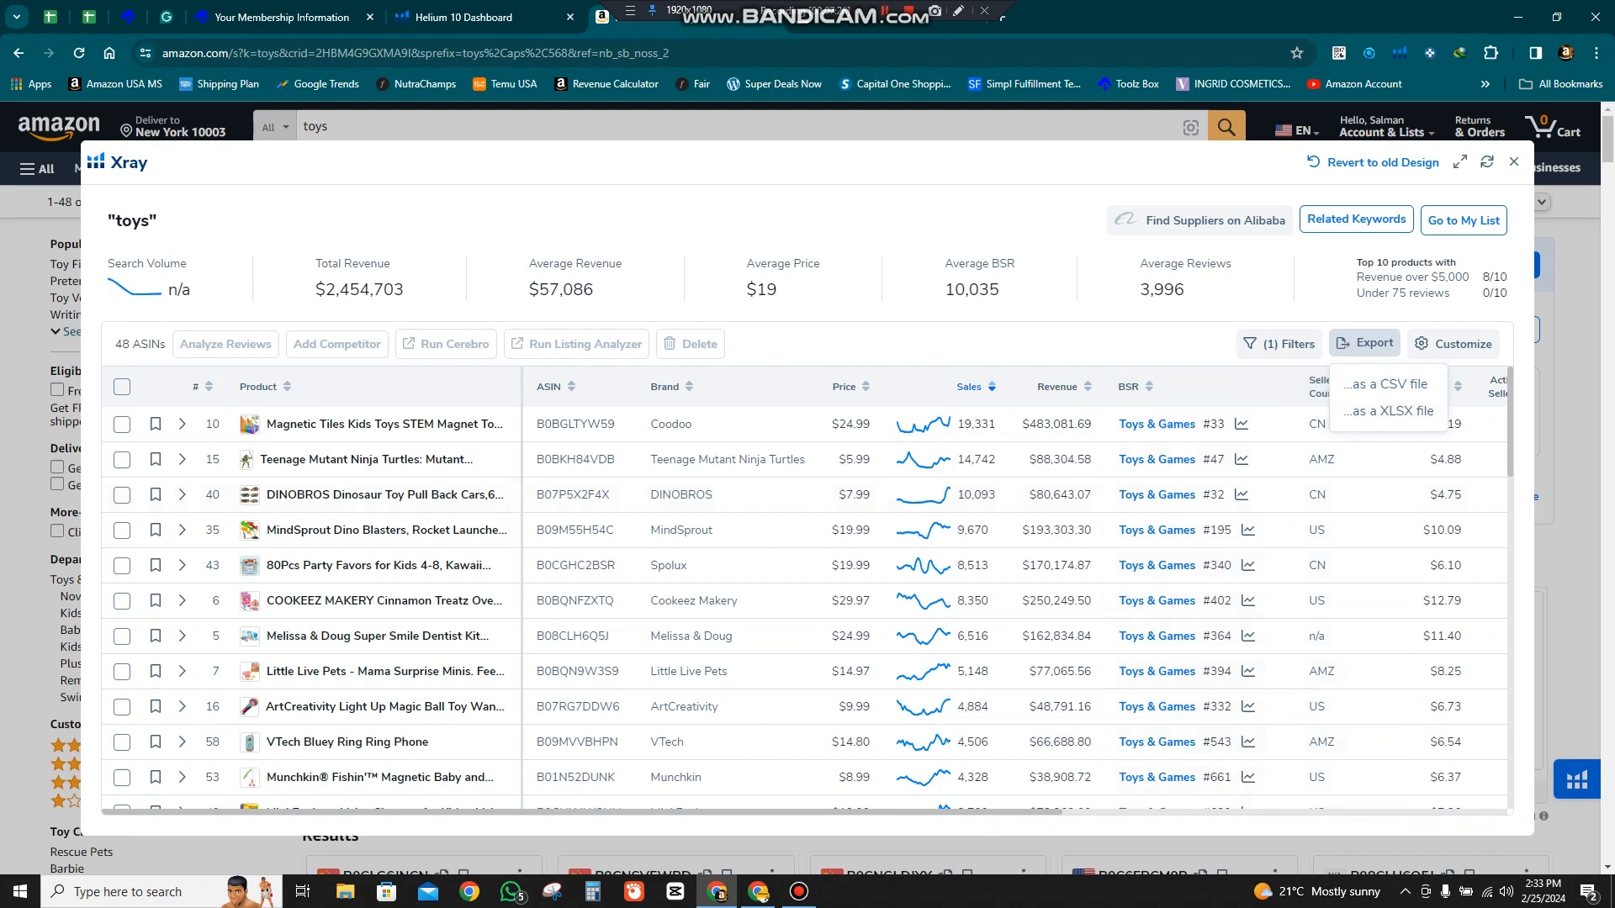
pyautogui.click(1364, 343)
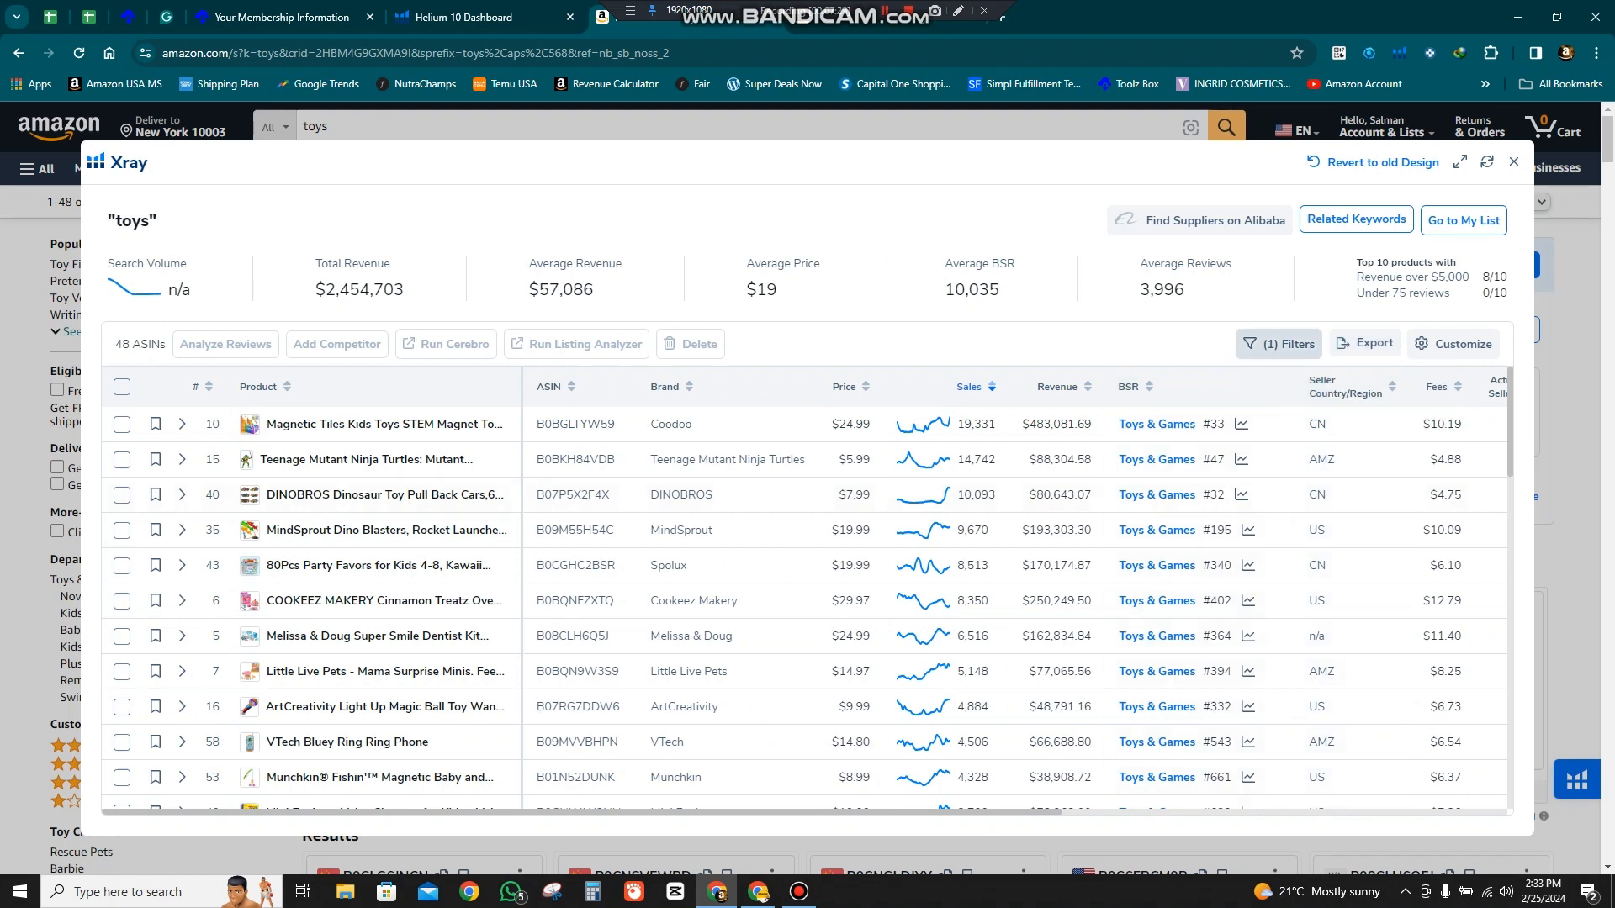
# - Set the Xray retail price filter to a minimum of $12 and a maximum of $40
pyautogui.click(1277, 343)
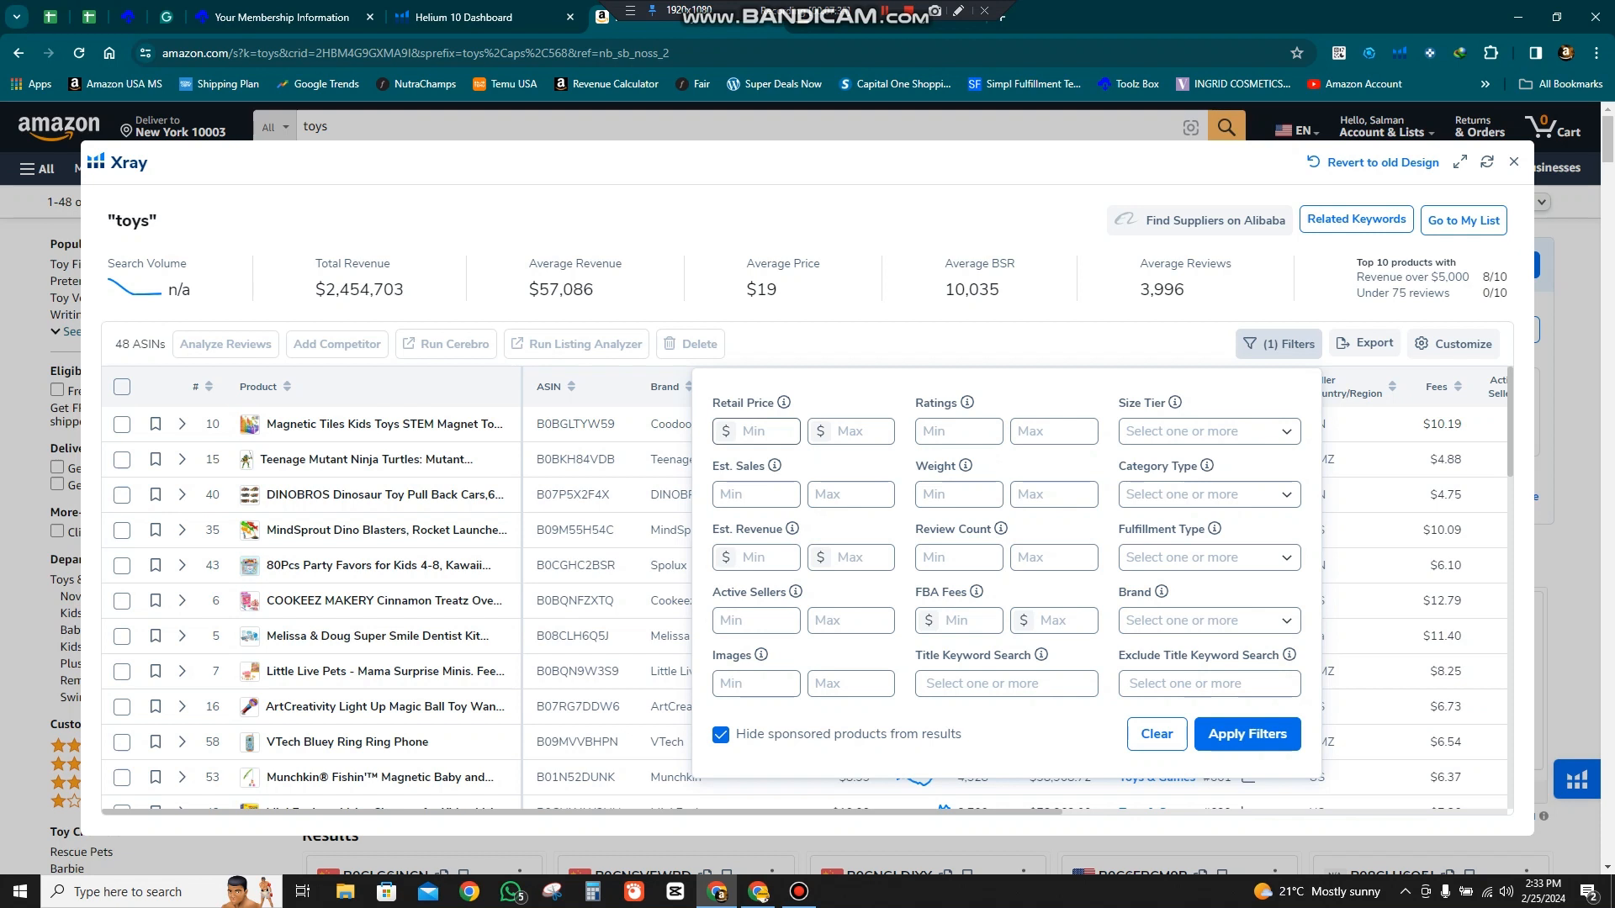
pyautogui.click(764, 432)
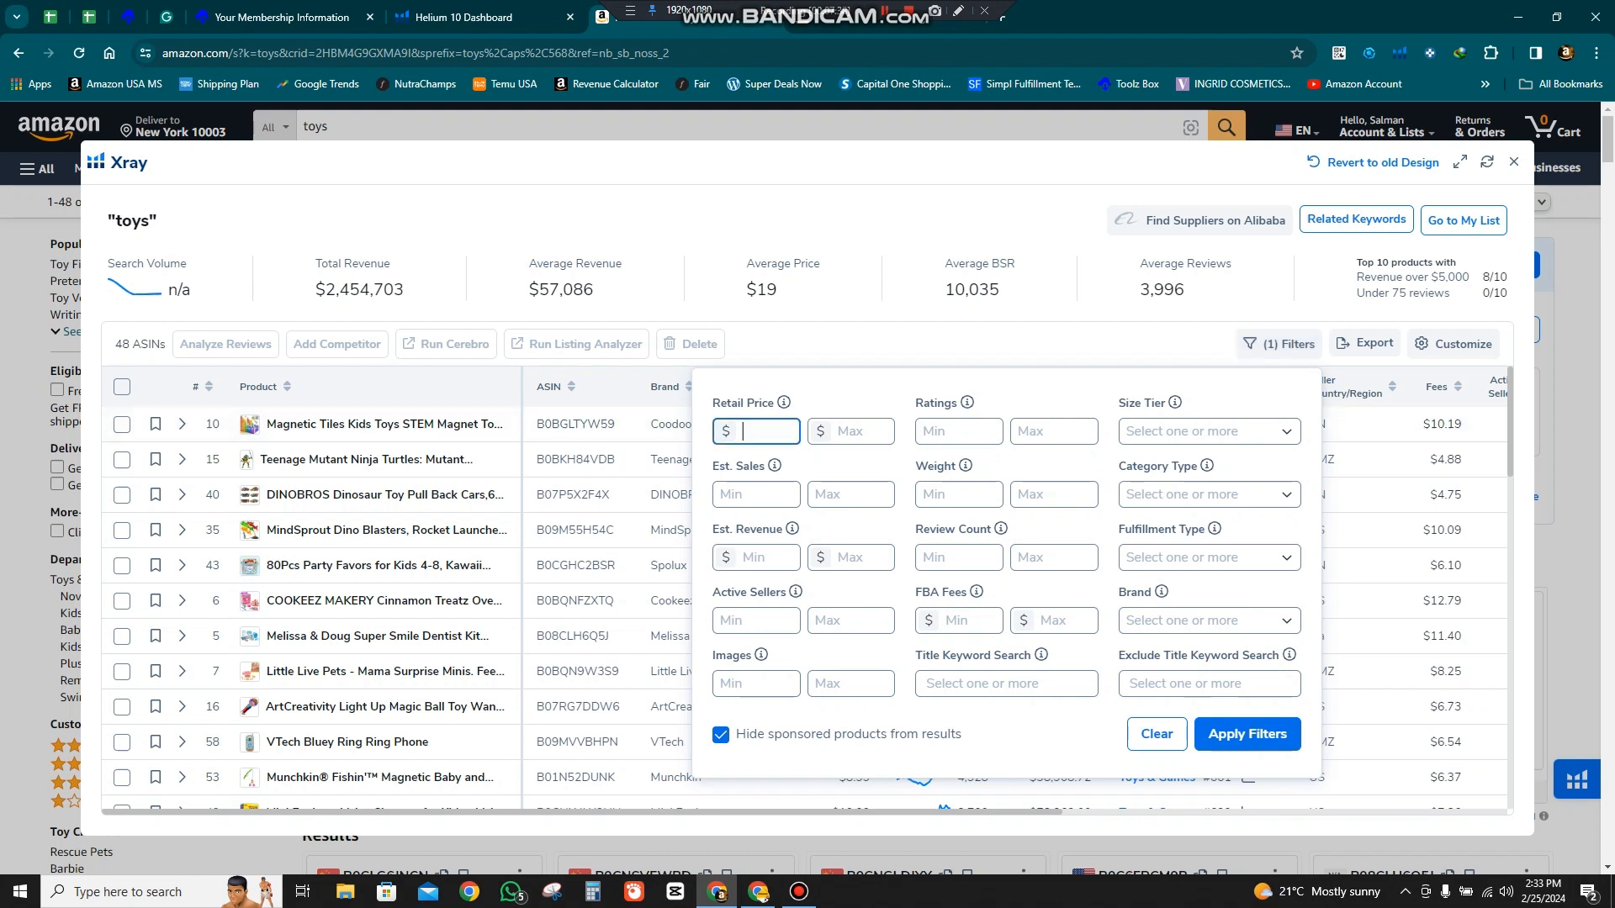
pyautogui.click(854, 432)
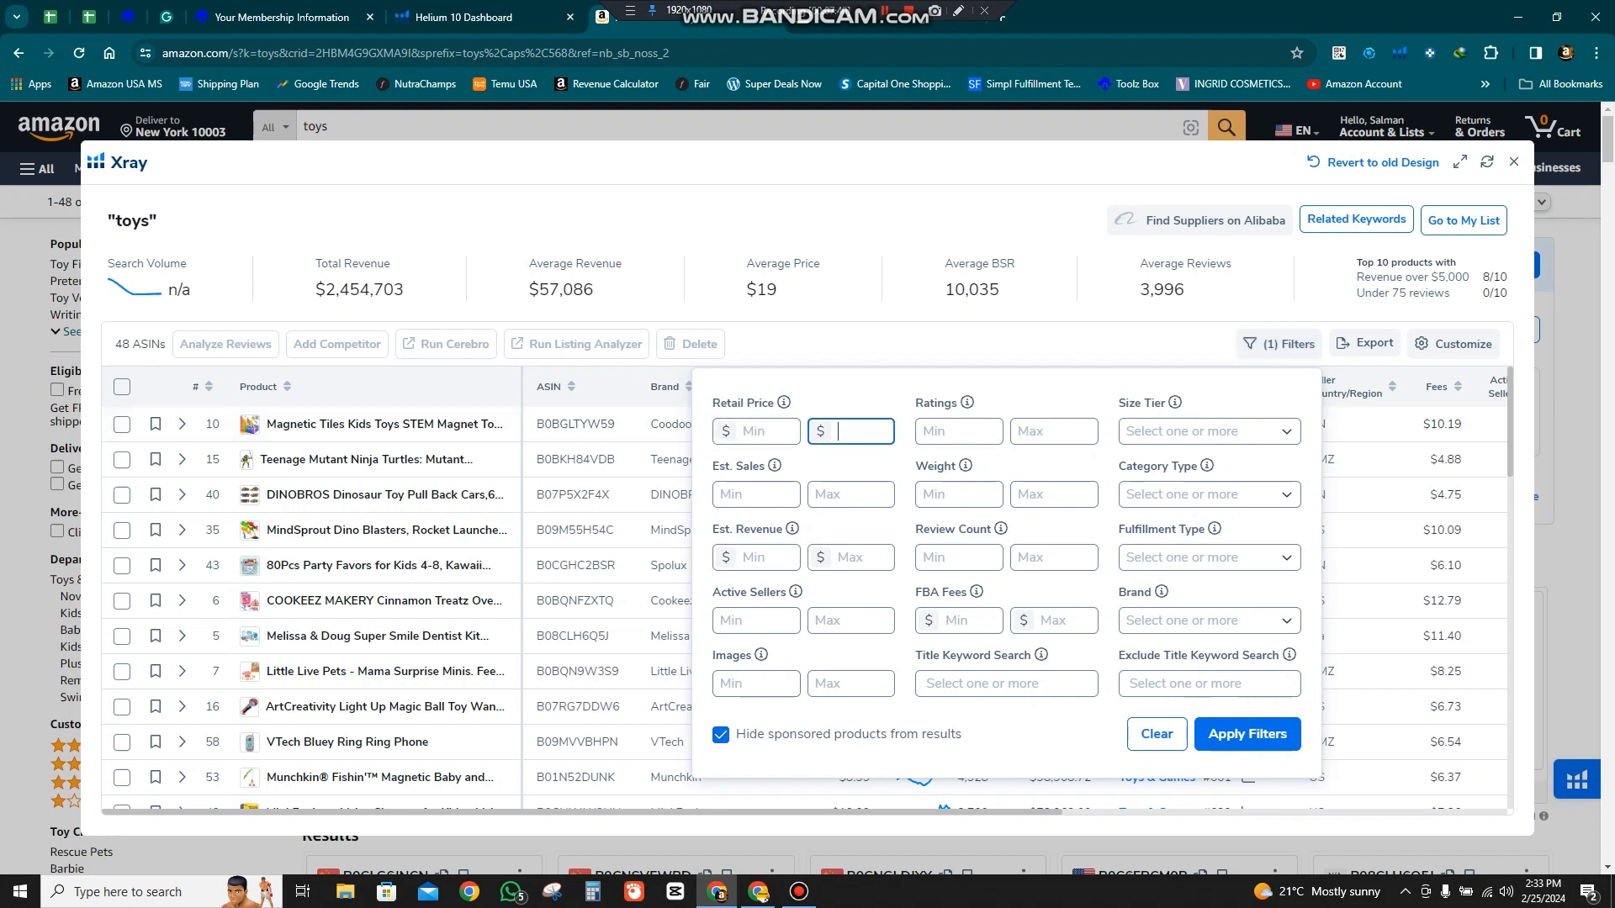
pyautogui.click(764, 431)
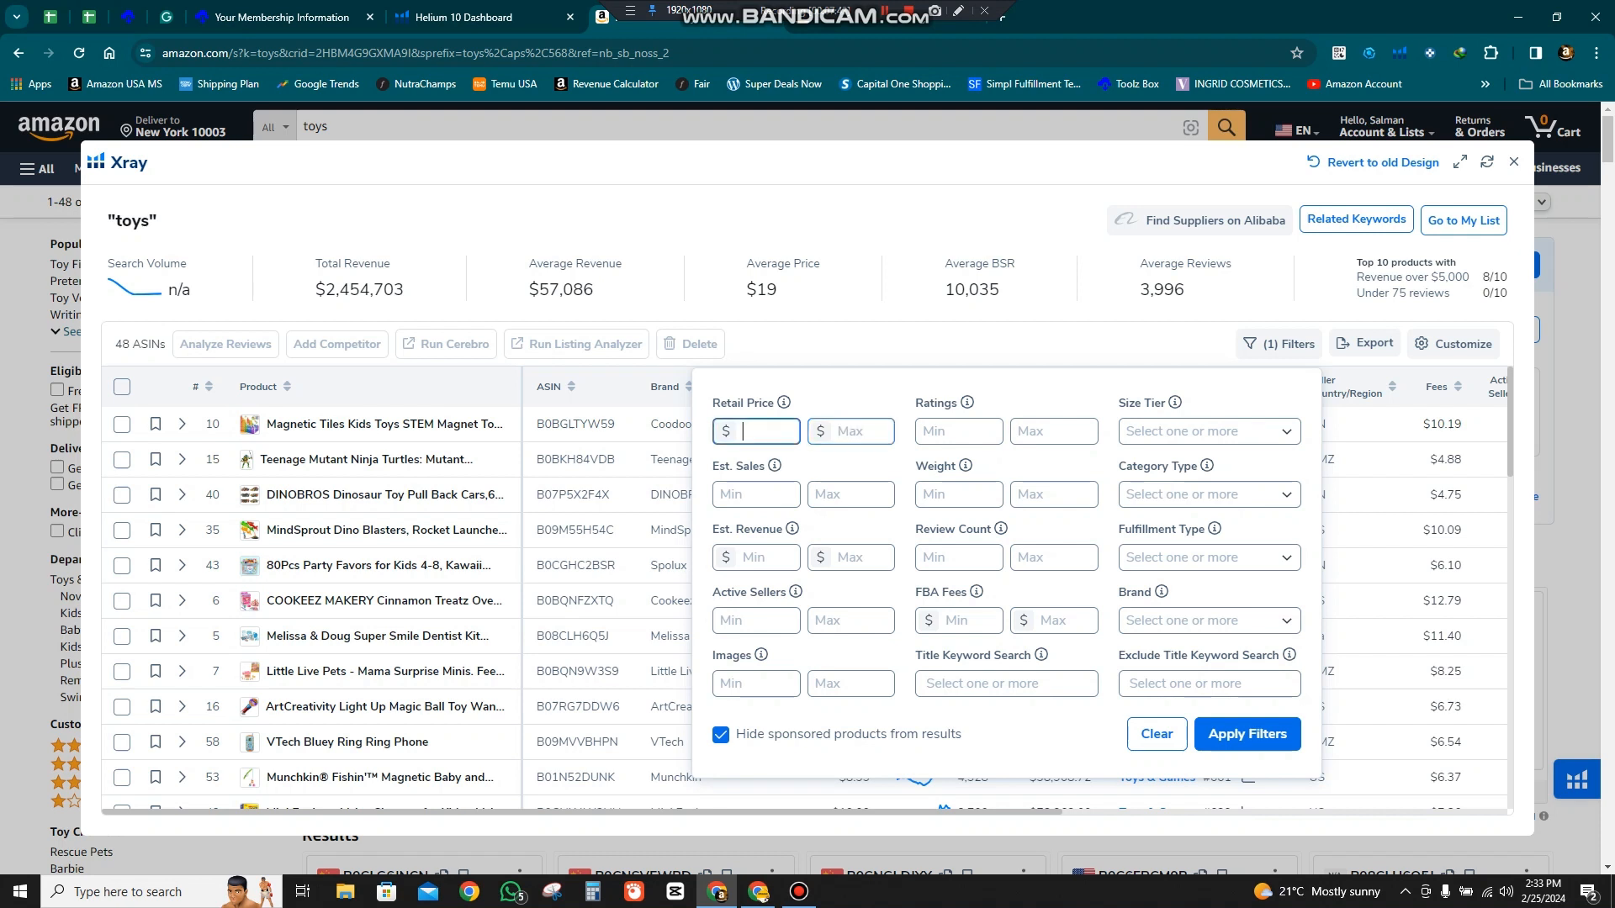
pyautogui.write('12')
pyautogui.click(854, 432)
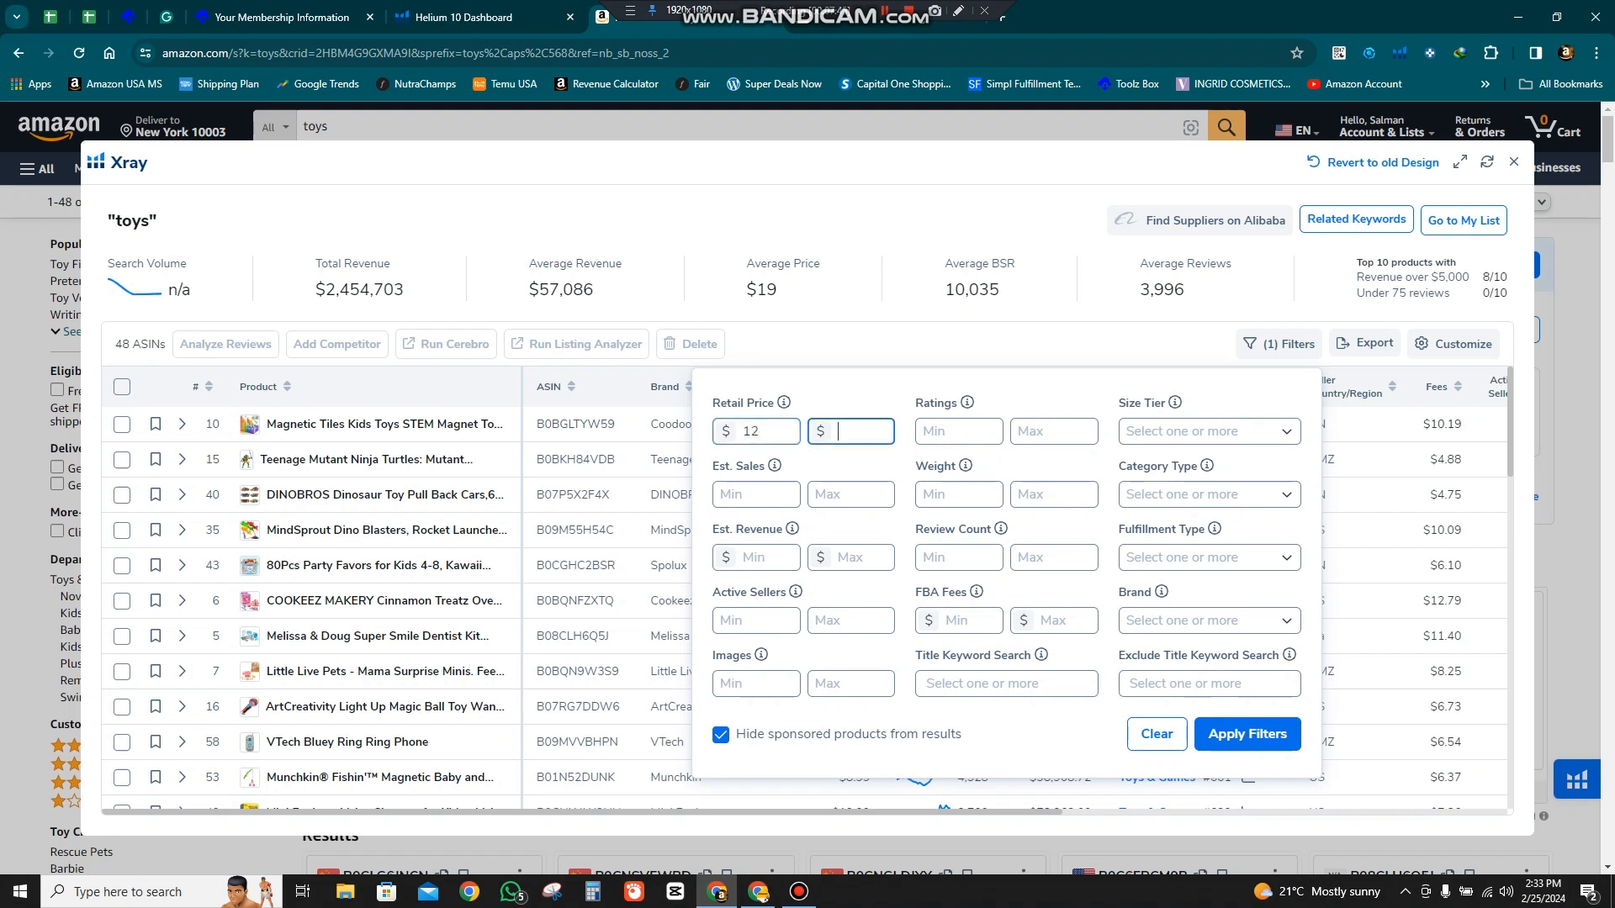
pyautogui.write('40')
# - Set the minimum rating to 4 and the minimum estimated sales to 300, and apply the filters
pyautogui.click(958, 431)
pyautogui.write('4')
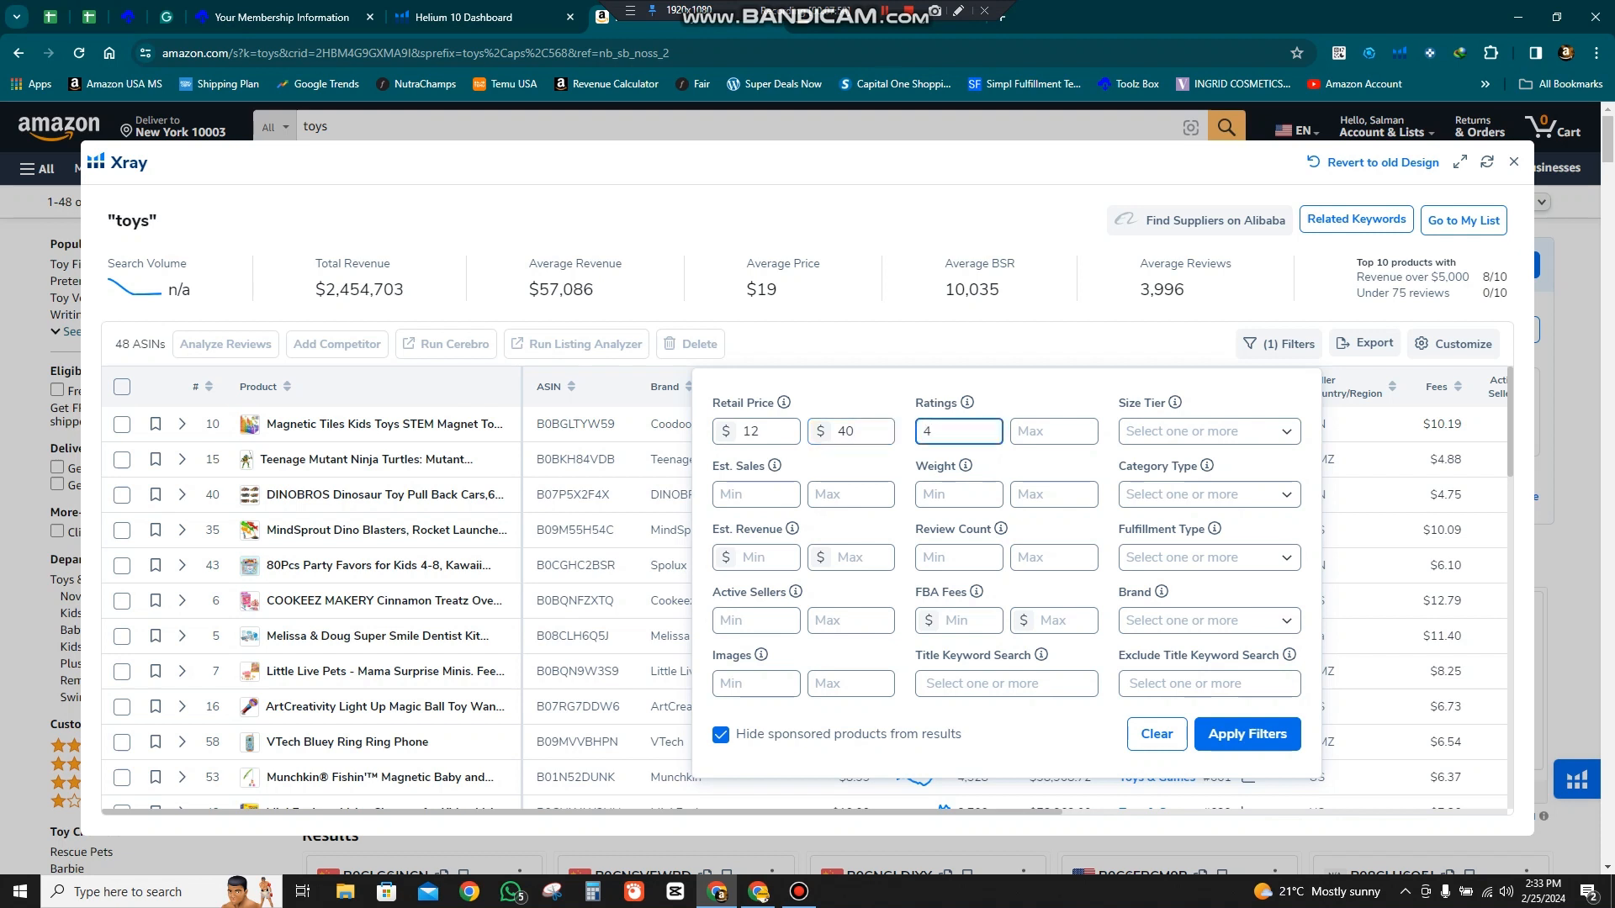
pyautogui.click(756, 495)
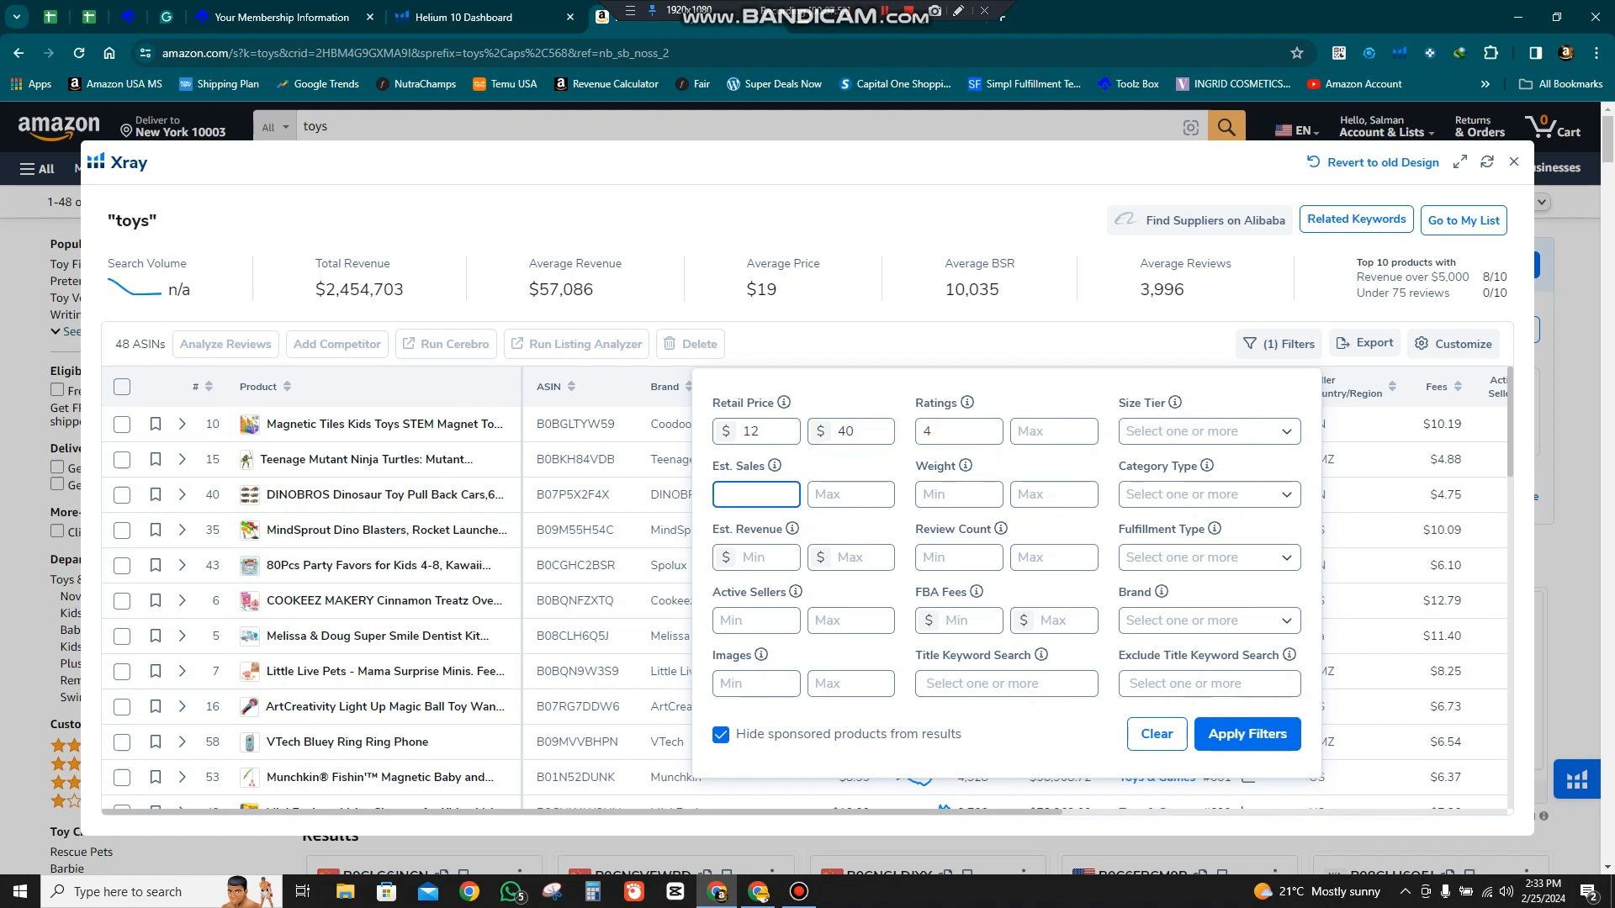
pyautogui.write('300')
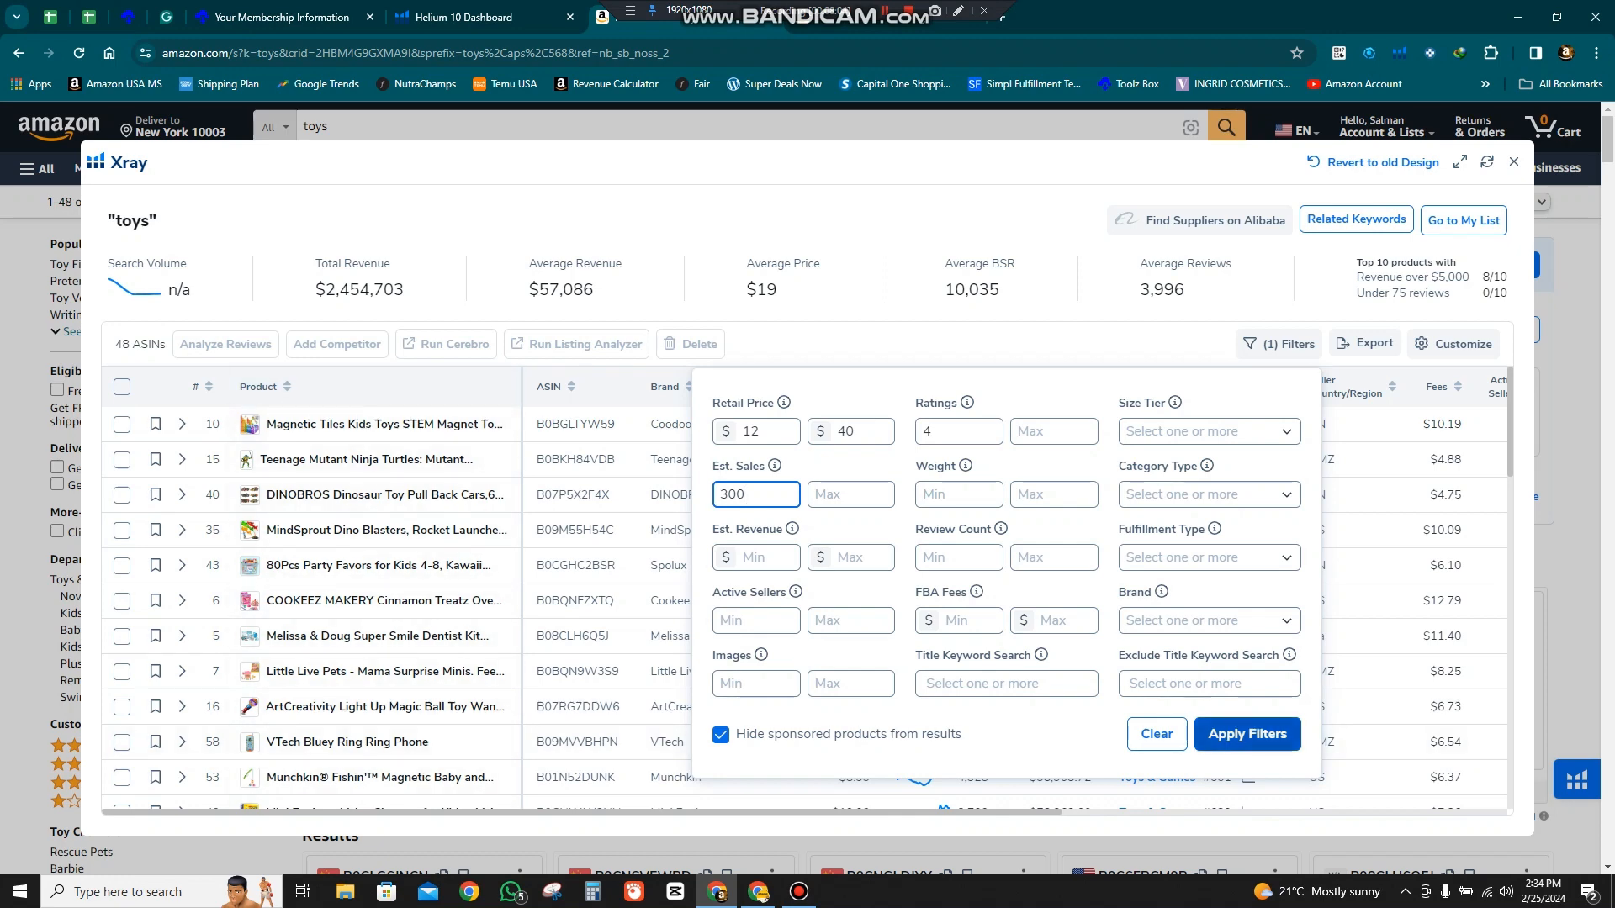
pyautogui.click(1247, 733)
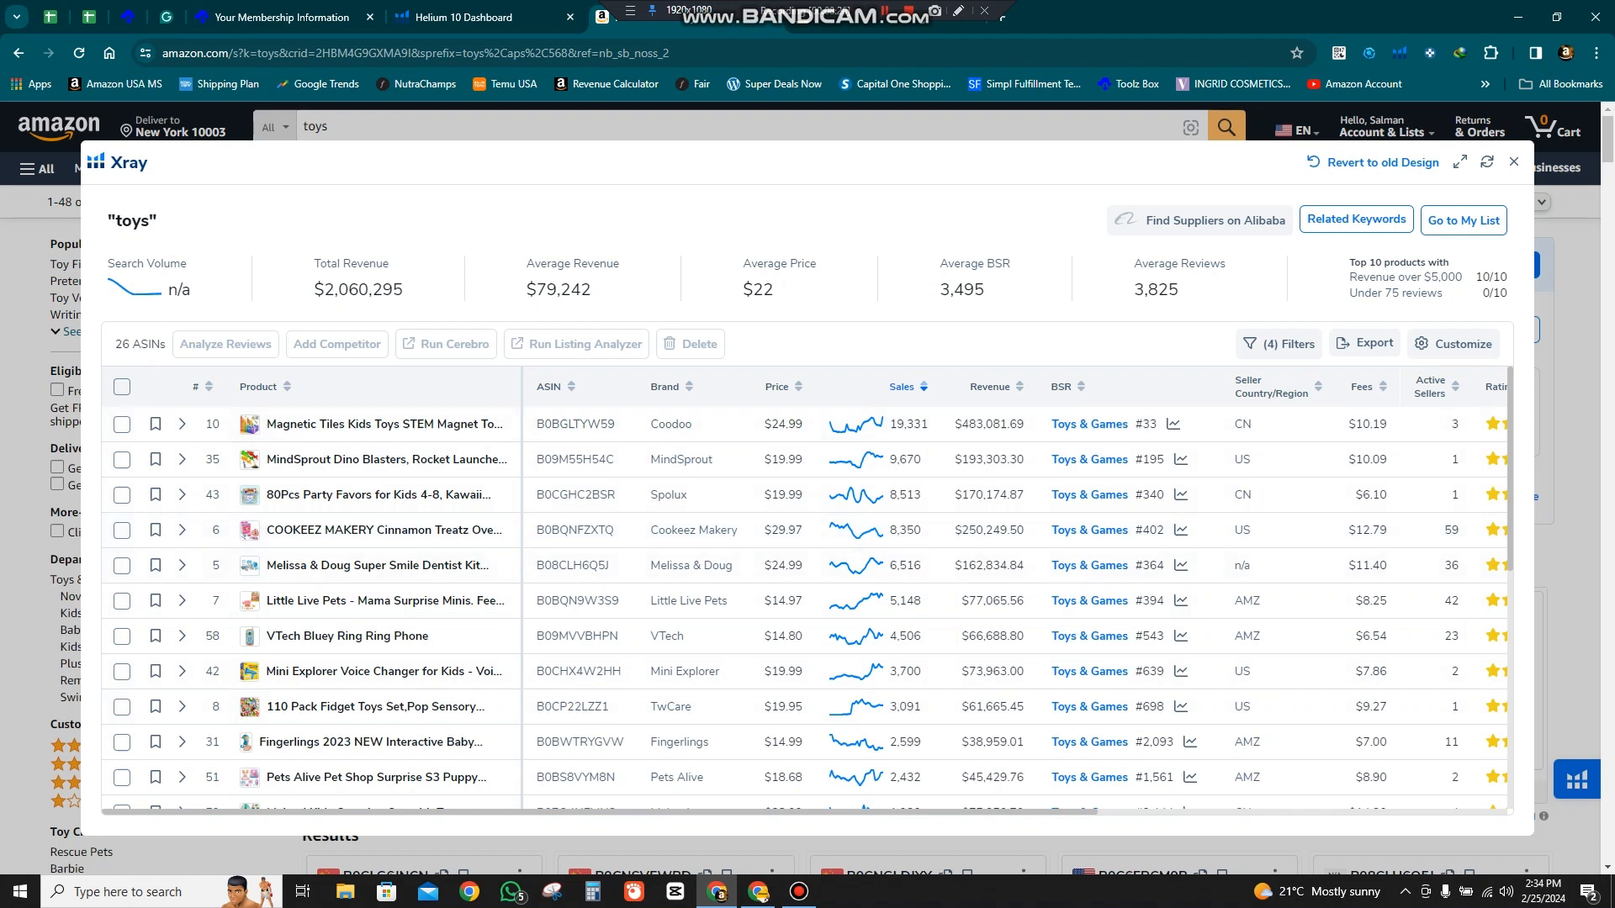
# - Look through the filtered Xray product list from start to end and close Xray
pyautogui.scroll(-5, 807, 608)
pyautogui.scroll(-1, 808, 608)
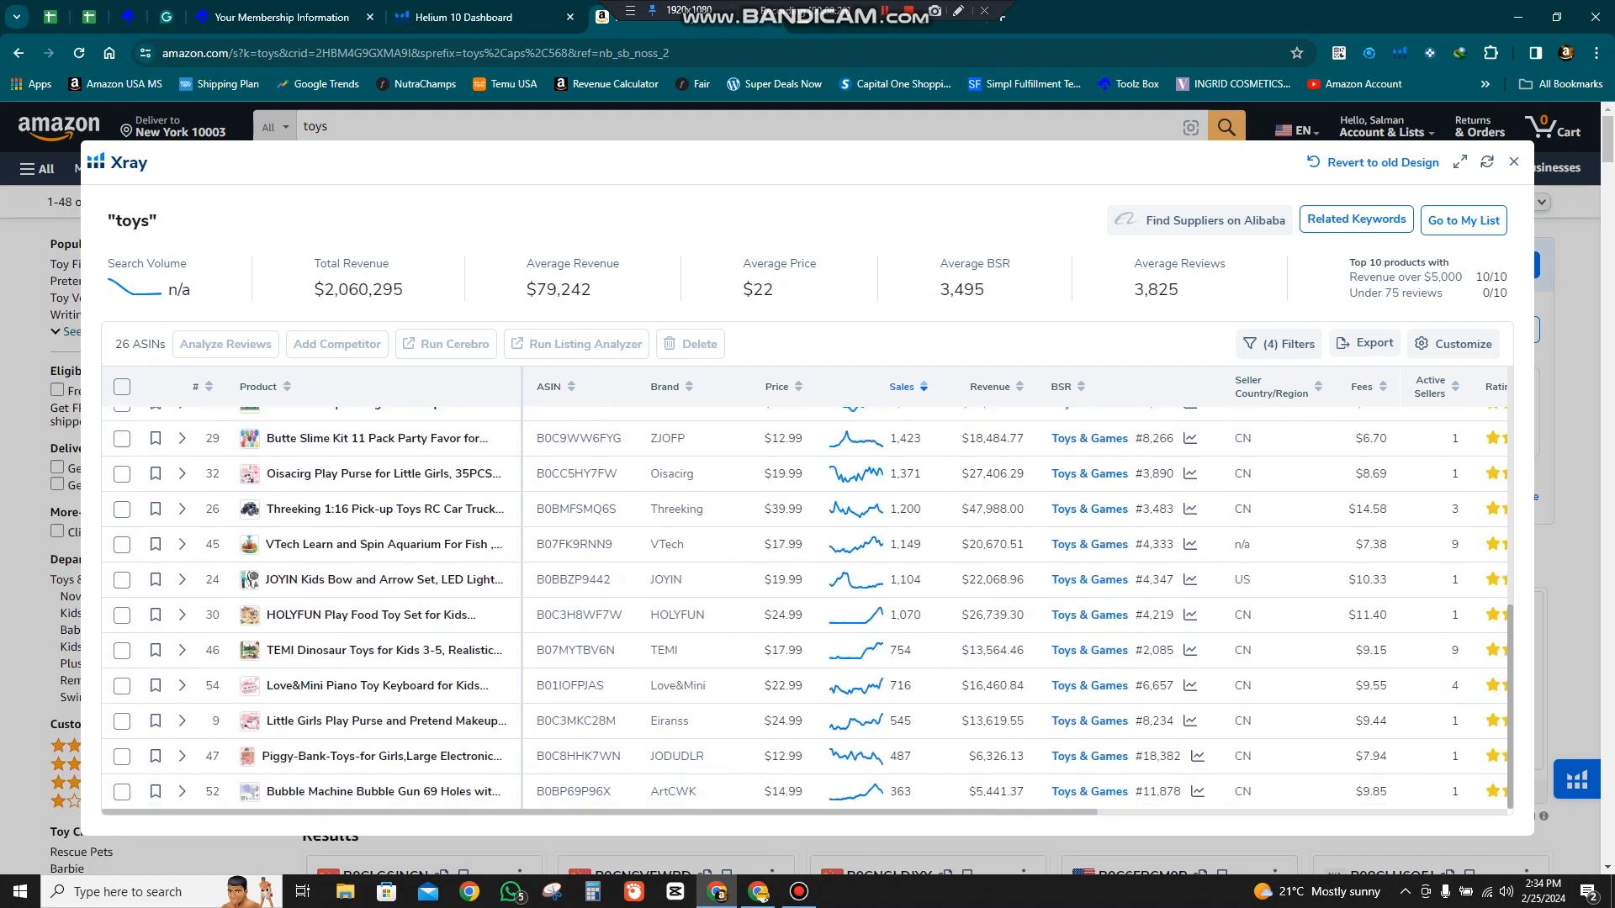
pyautogui.scroll(10, 808, 608)
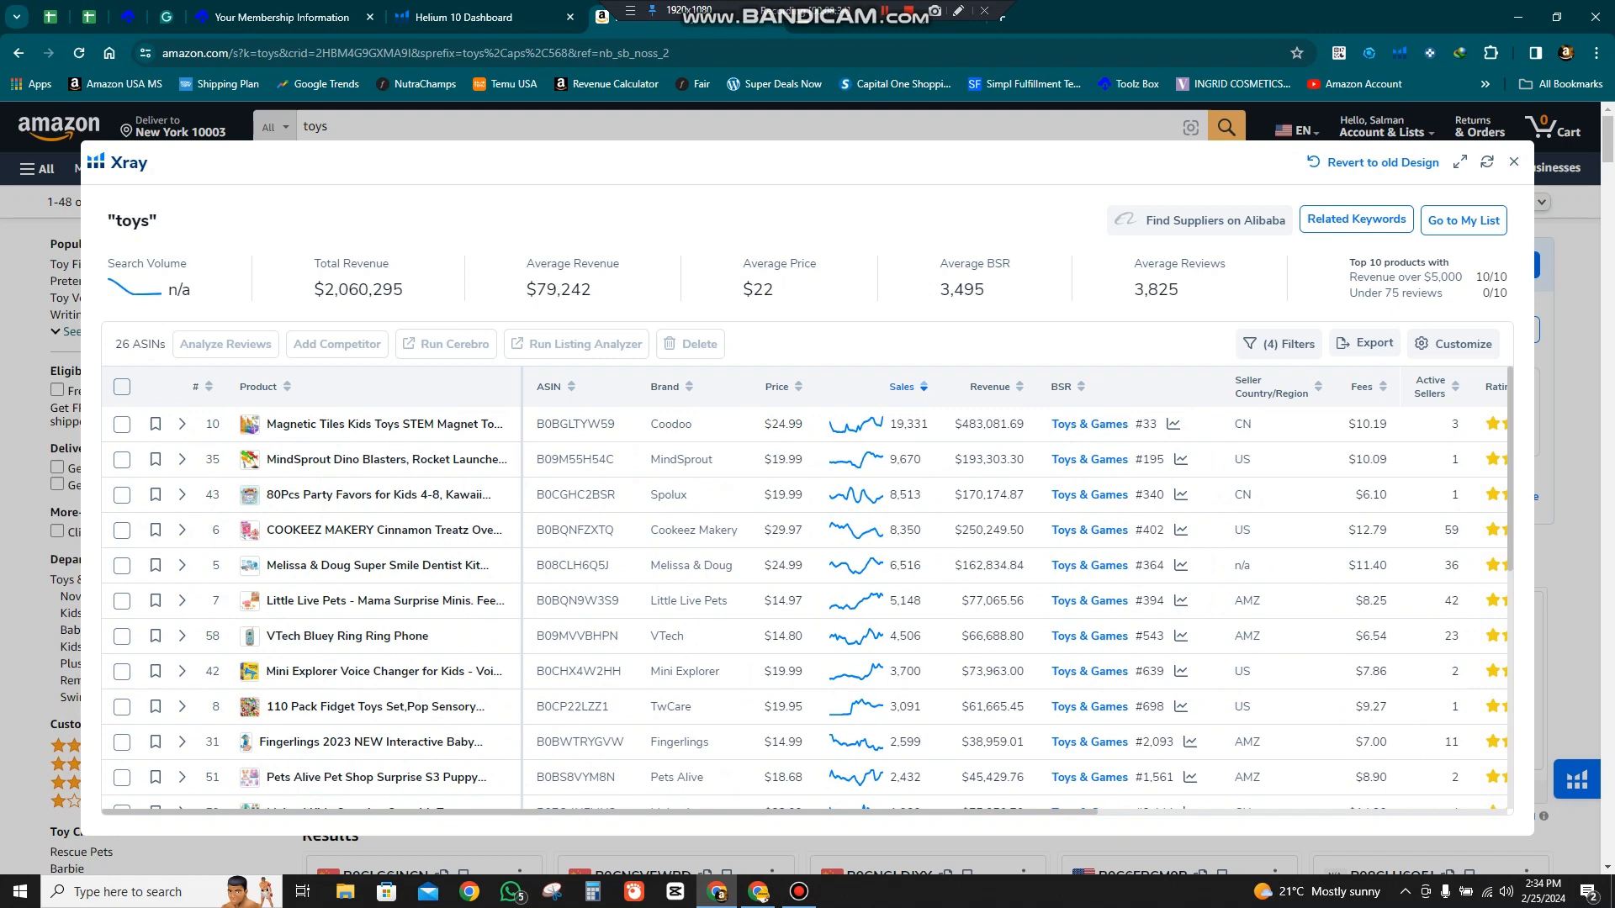
pyautogui.click(1513, 161)
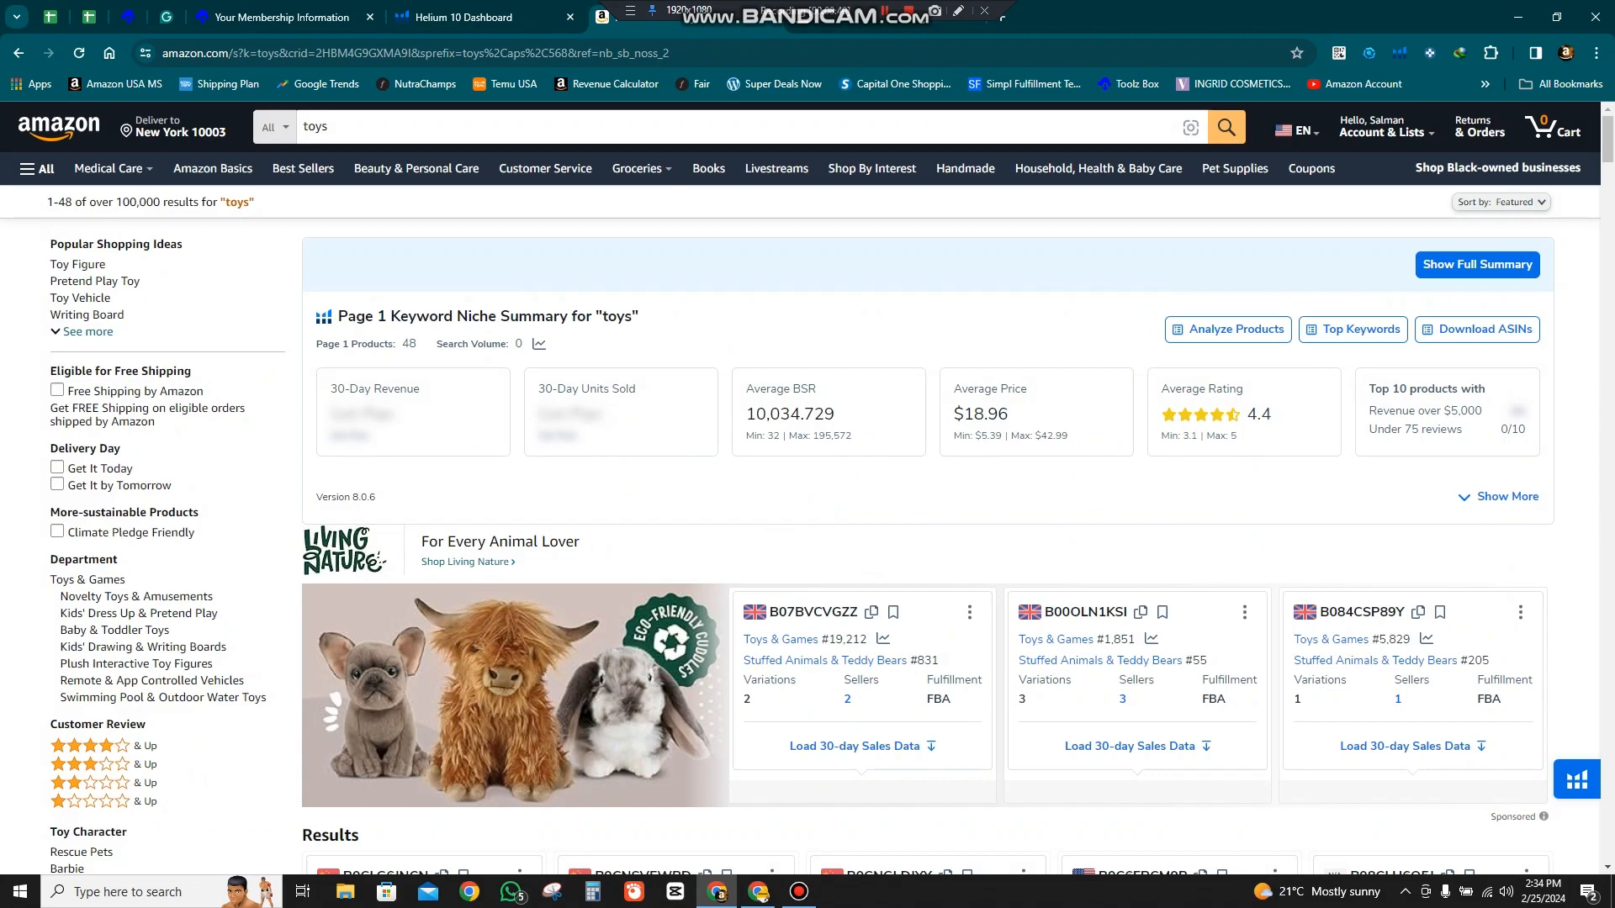
# - Browse the toys search results on Amazon, examining the products and the Helium 10 details shown above each one
pyautogui.scroll(-6, 807, 505)
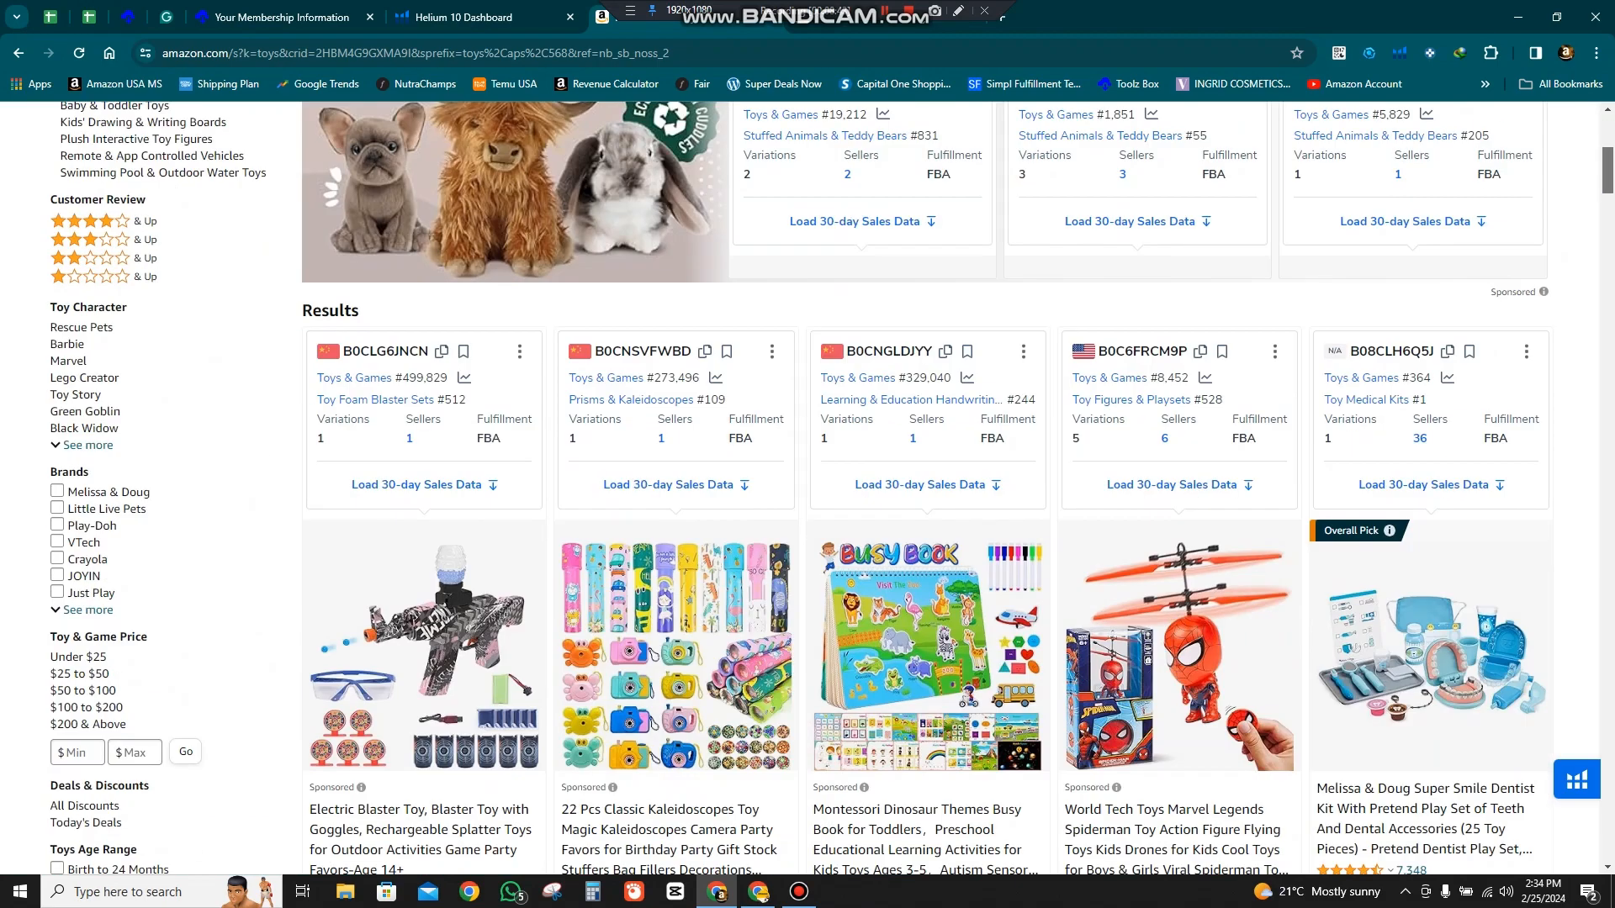
pyautogui.scroll(-4, 808, 505)
pyautogui.scroll(-6, 807, 505)
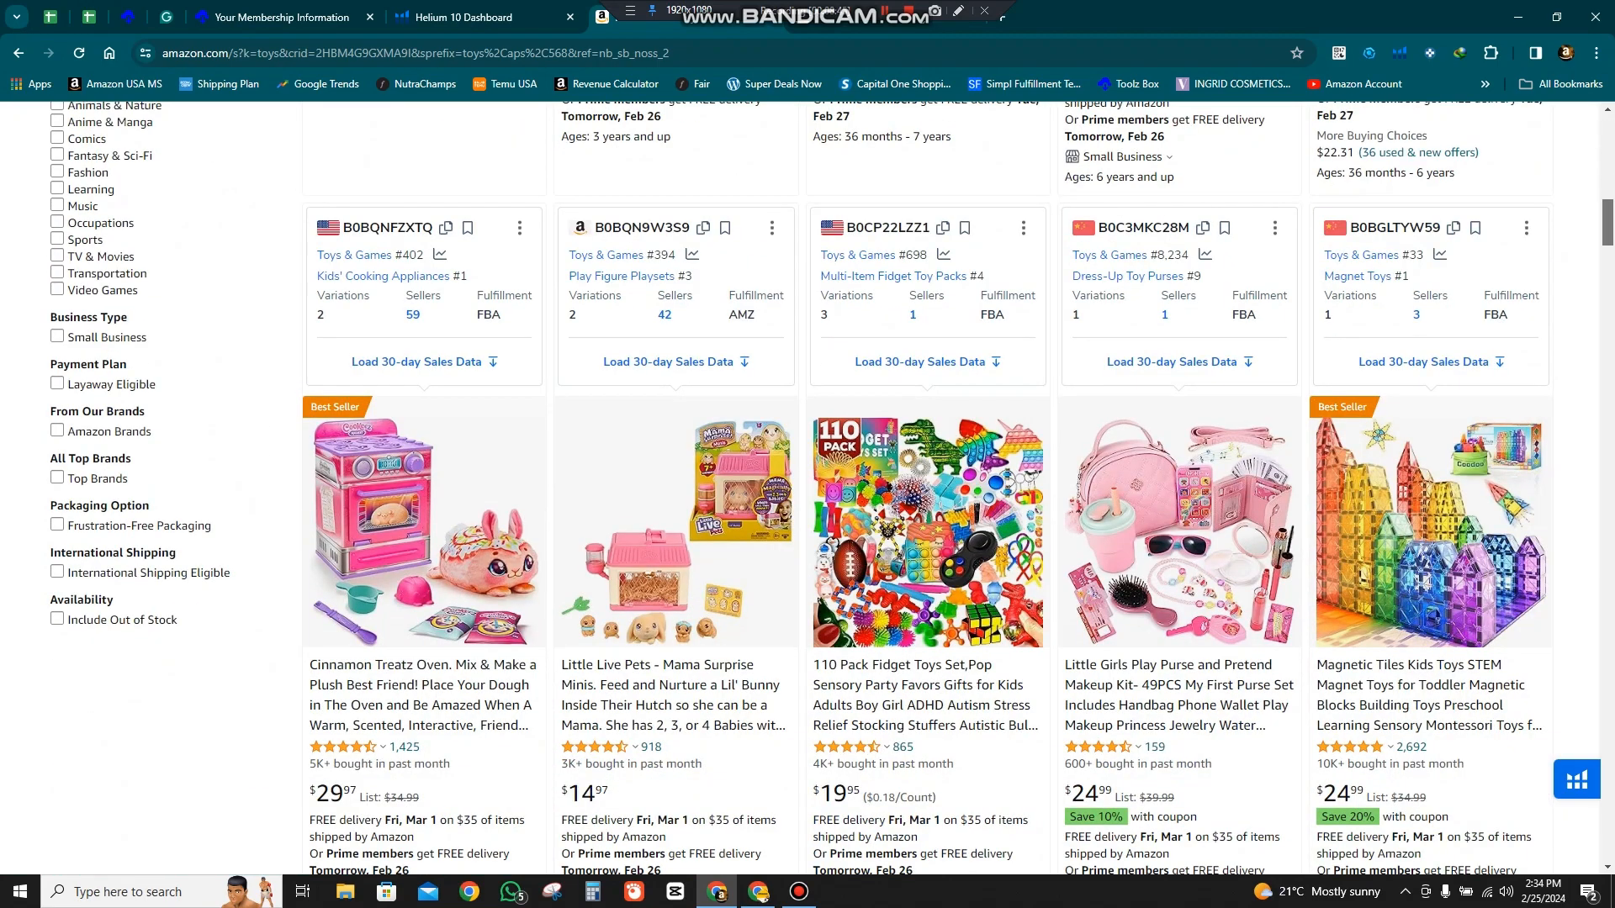
pyautogui.scroll(-15, 807, 504)
pyautogui.scroll(-8, 807, 505)
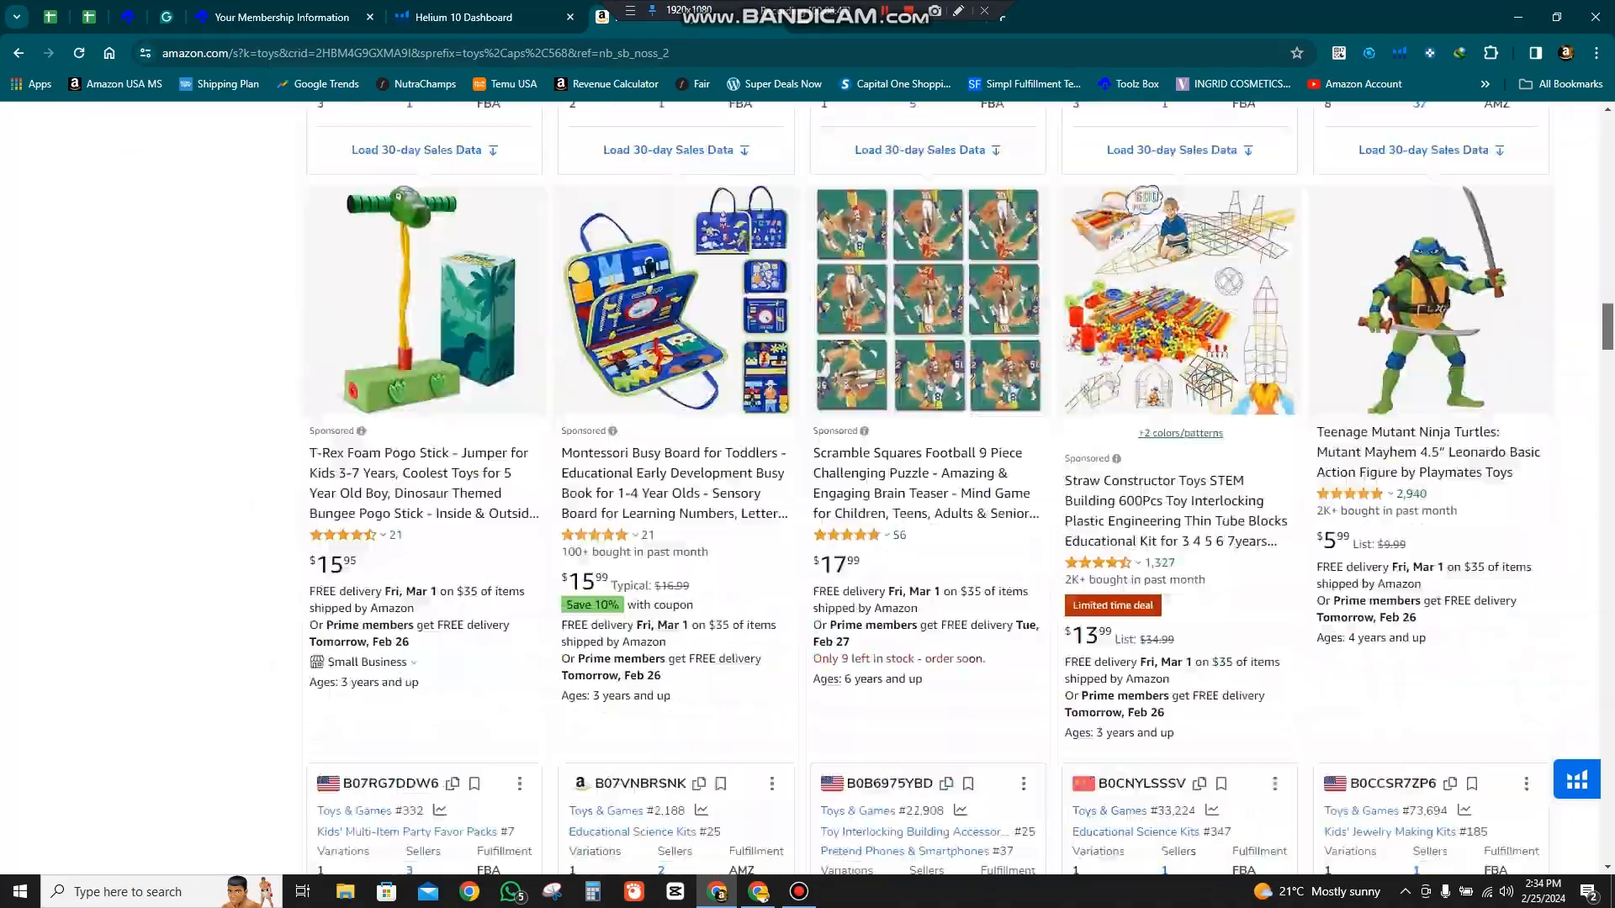
pyautogui.scroll(15, 807, 505)
pyautogui.scroll(20, 808, 505)
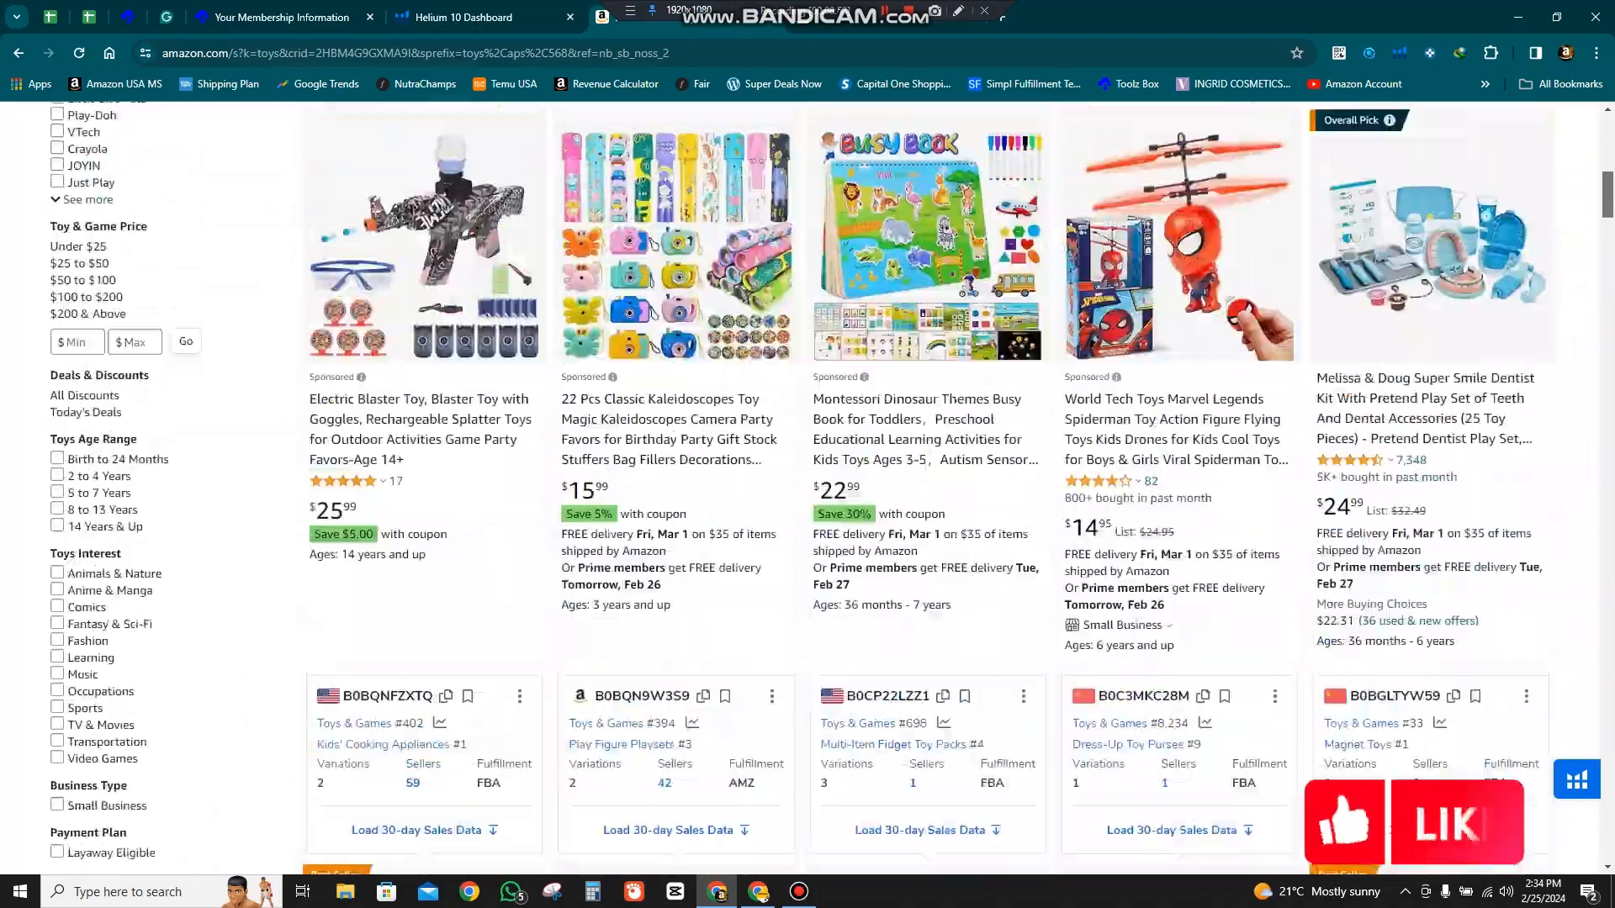